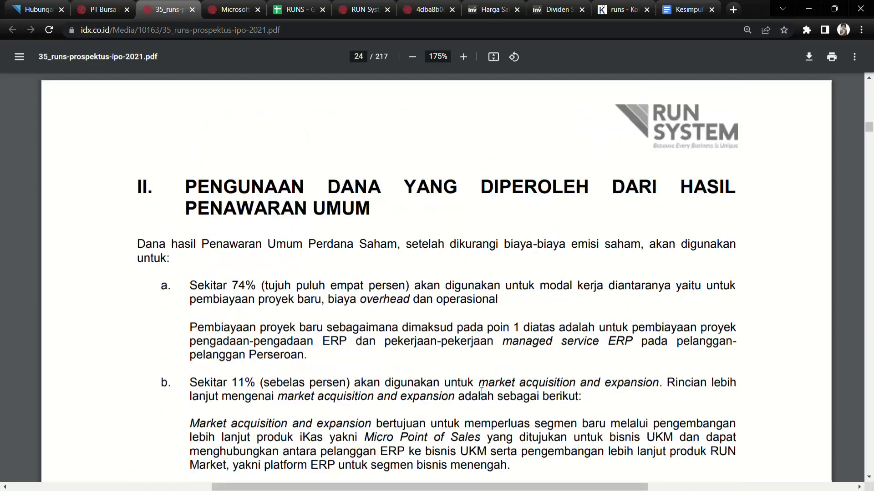
# Step: Read the prospectus section on use of IPO proceeds, highlighting item b about the 11% for market acquisition and expansion
pyautogui.scroll(-1, 369, 208)
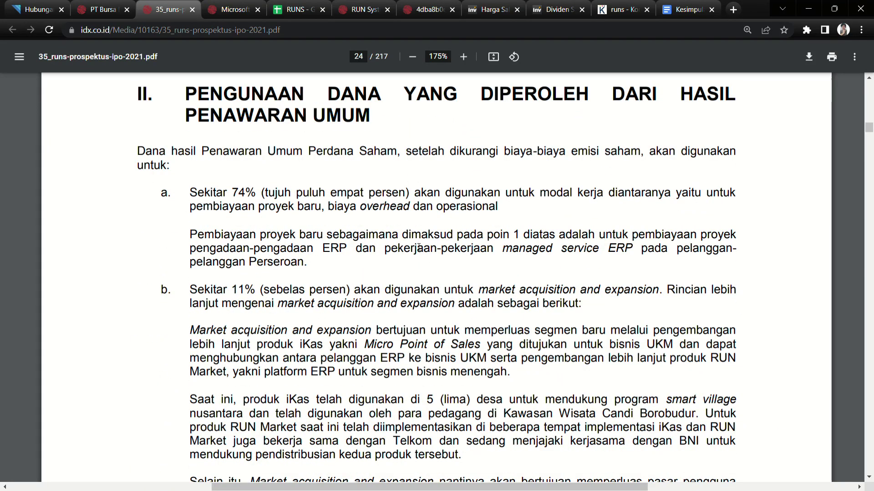
pyautogui.moveTo(203, 289); pyautogui.dragTo(378, 292)
pyautogui.click(383, 303)
pyautogui.moveTo(282, 290); pyautogui.dragTo(482, 304)
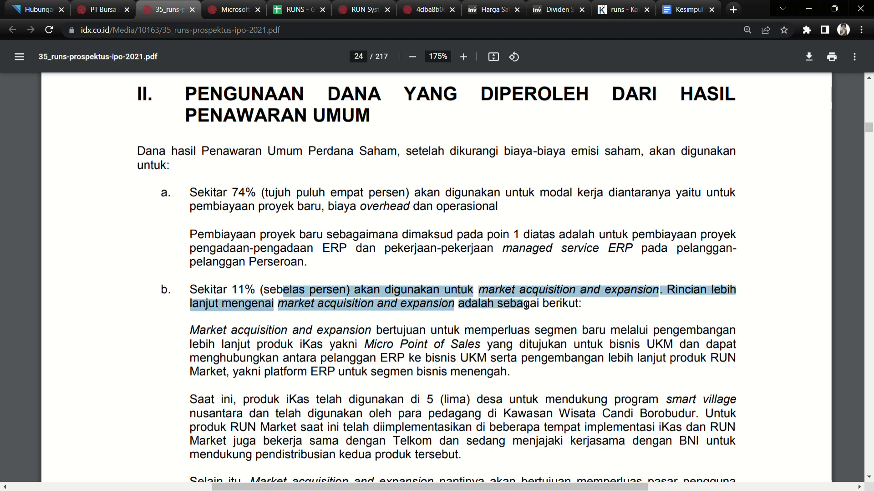
pyautogui.moveTo(407, 304); pyautogui.dragTo(413, 306)
pyautogui.moveTo(239, 289); pyautogui.dragTo(486, 304)
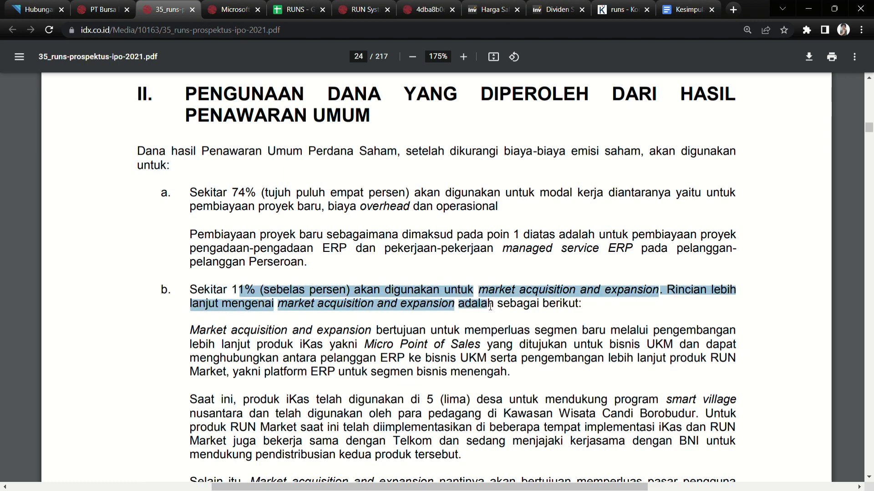
# Step: Review item a of the prospectus's use of proceeds, highlighting the text on the 74% for working capital and new project financing
pyautogui.click(224, 11)
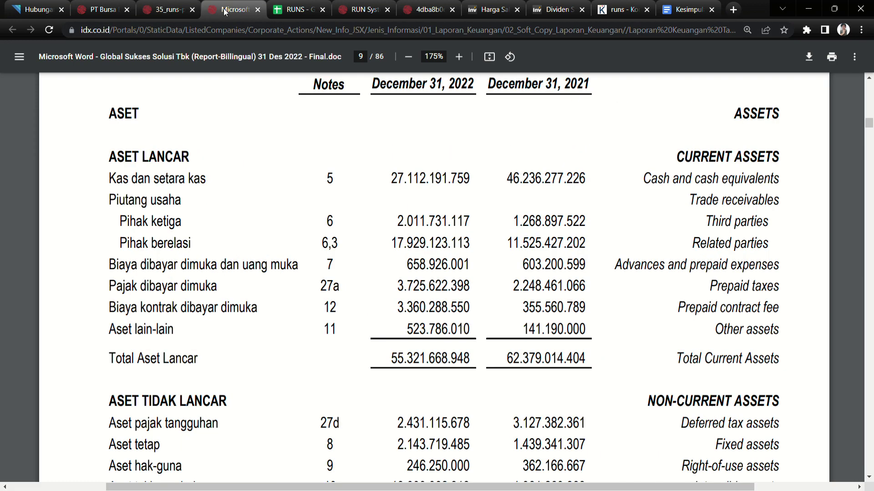
pyautogui.click(167, 9)
pyautogui.moveTo(348, 192); pyautogui.dragTo(474, 250)
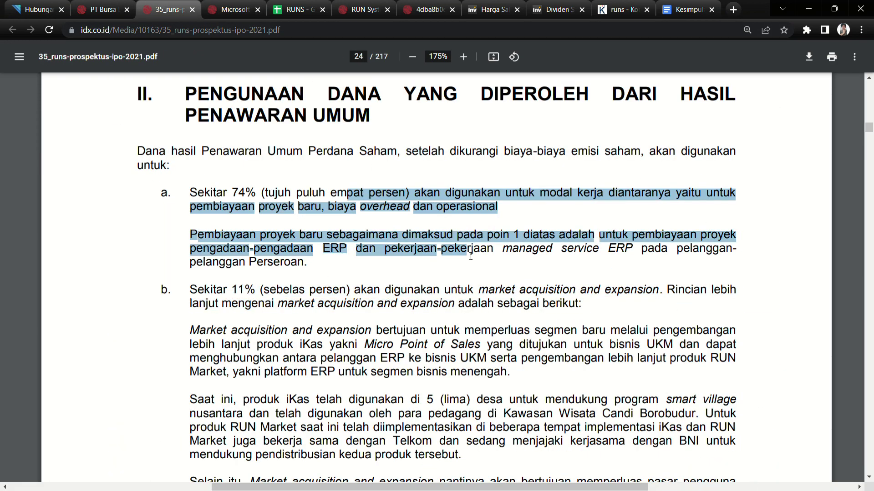
pyautogui.click(395, 257)
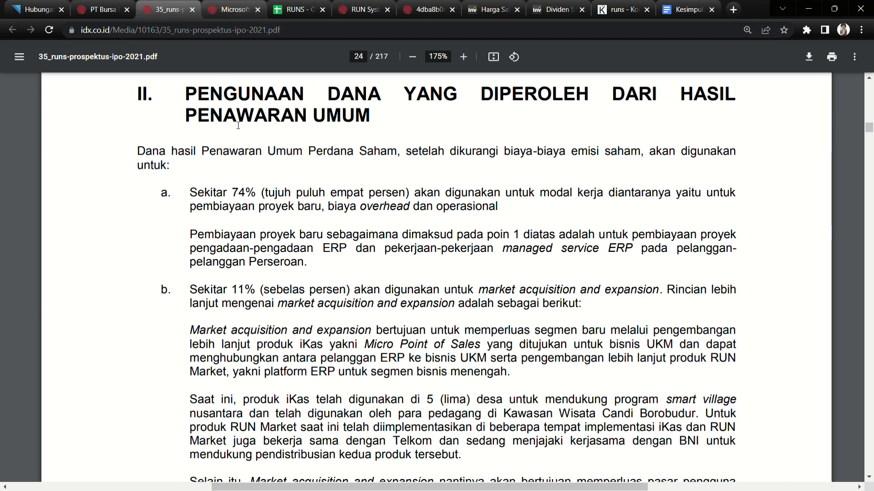
pyautogui.moveTo(210, 193); pyautogui.dragTo(358, 249)
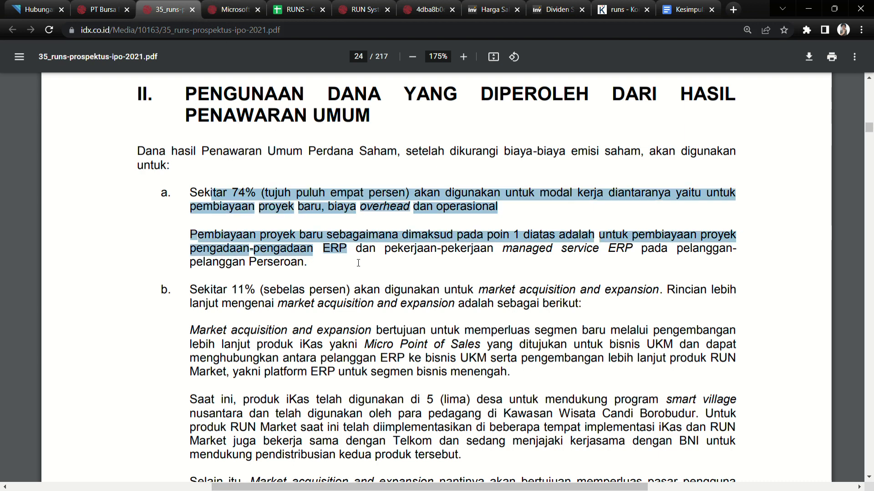
# Step: Switch to the December 2022 financial report and examine the reporting currency note and the 2022 total current assets on page 9
pyautogui.click(237, 10)
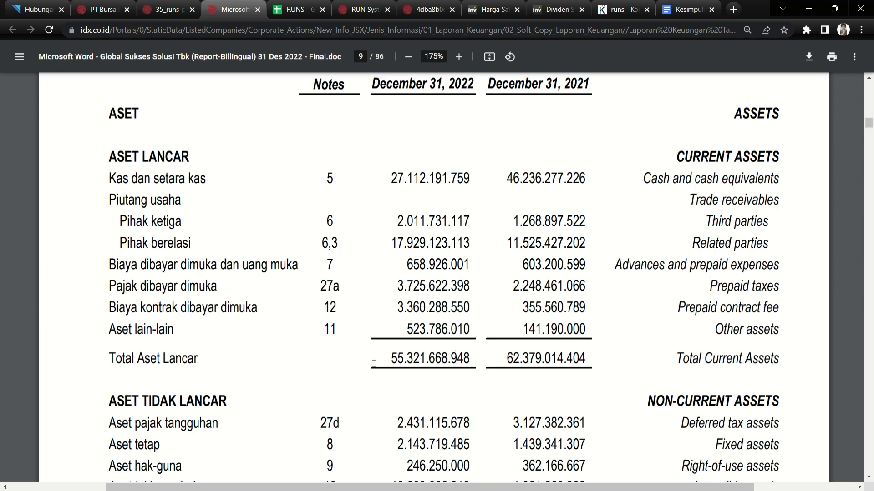
pyautogui.scroll(4, 374, 363)
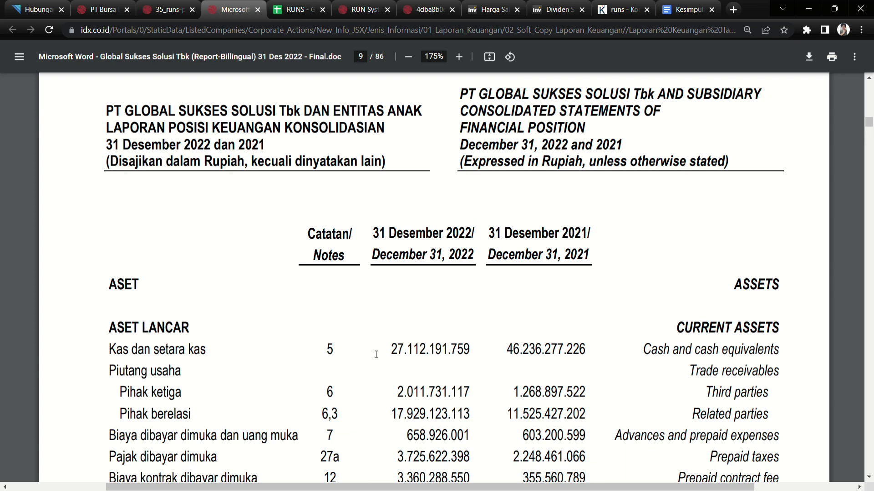
pyautogui.scroll(-1, 445, 347)
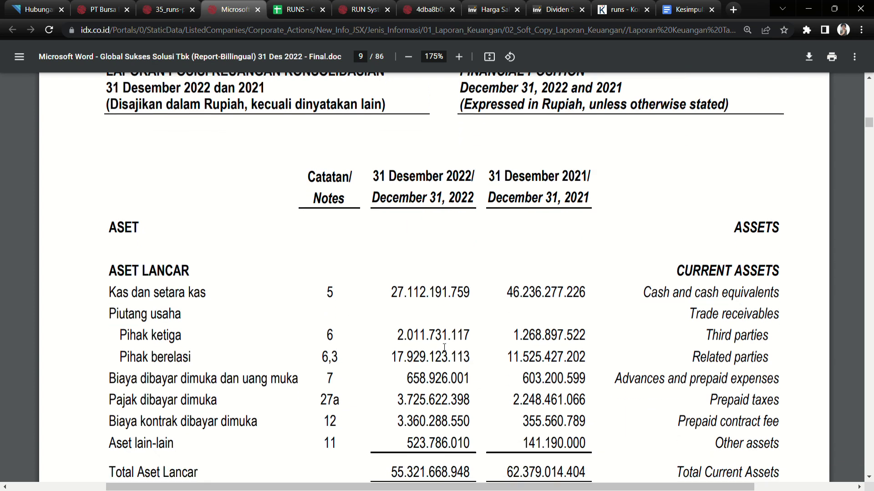
pyautogui.scroll(1, 445, 347)
pyautogui.moveTo(157, 162); pyautogui.dragTo(262, 164)
pyautogui.click(255, 259)
pyautogui.scroll(-3, 255, 259)
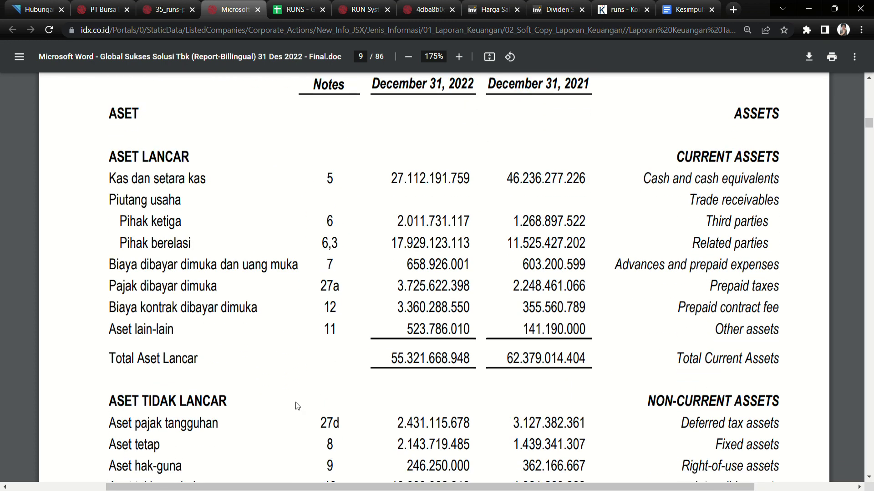
pyautogui.moveTo(136, 358); pyautogui.dragTo(199, 358)
pyautogui.moveTo(390, 358); pyautogui.dragTo(477, 362)
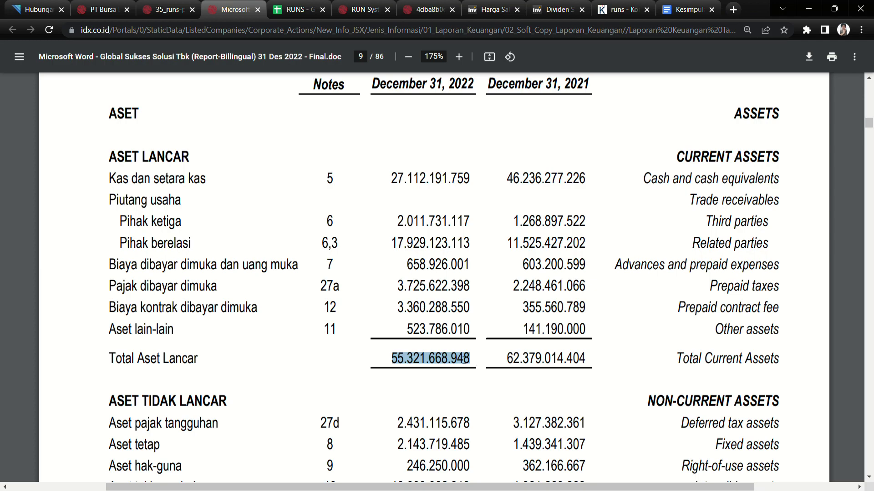
# Step: Locate the current liabilities section on page 10 and highlight the Total Liabilitas Jangka Pendek line
pyautogui.scroll(-15, 259, 386)
pyautogui.scroll(-5, 264, 388)
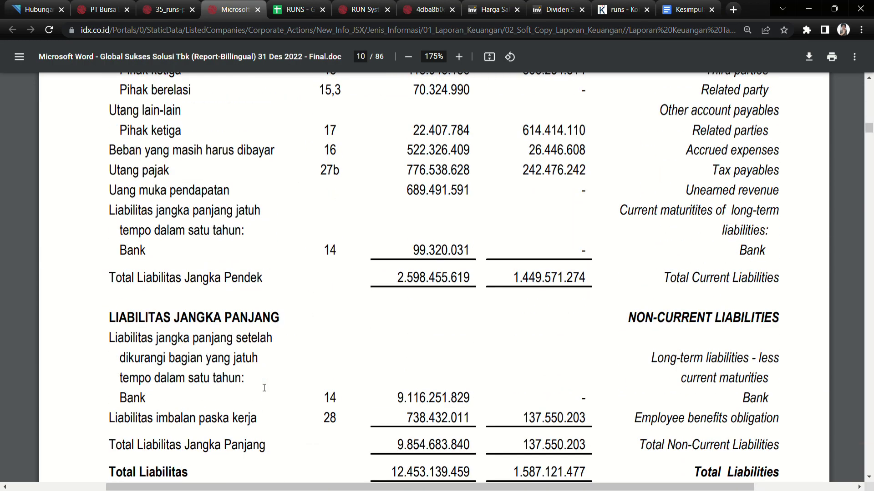
pyautogui.moveTo(126, 277); pyautogui.dragTo(263, 278)
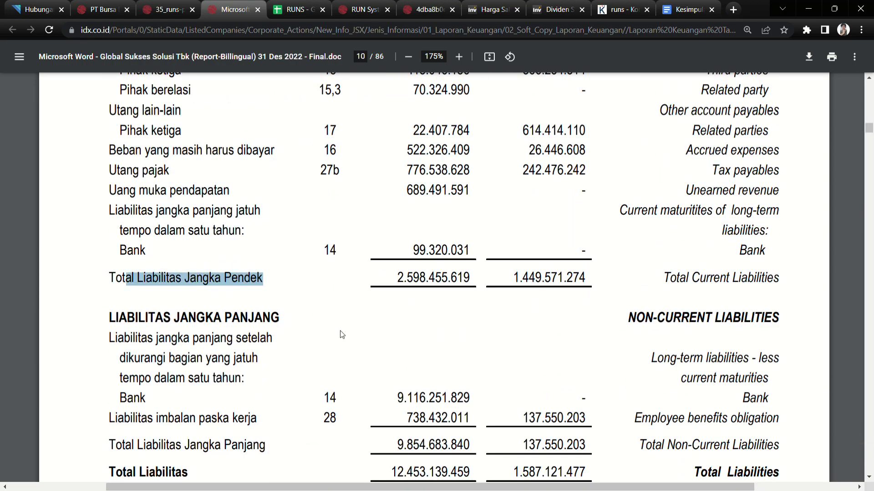
pyautogui.scroll(9, 338, 383)
pyautogui.scroll(16, 338, 384)
pyautogui.scroll(-19, 338, 386)
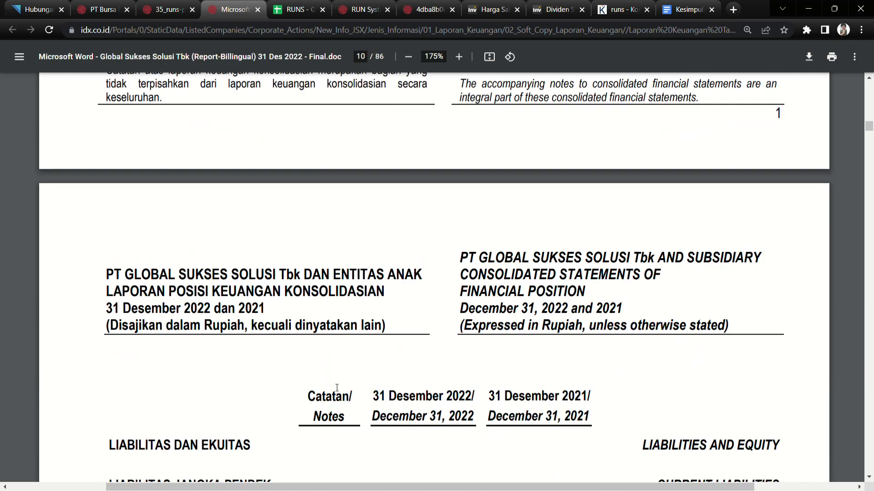
pyautogui.scroll(-4, 336, 387)
pyautogui.click(212, 336)
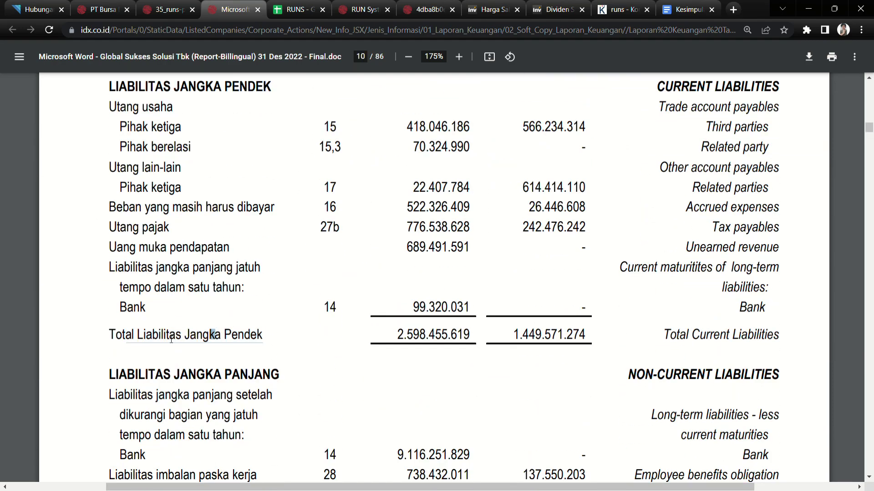
pyautogui.moveTo(144, 335); pyautogui.dragTo(266, 335)
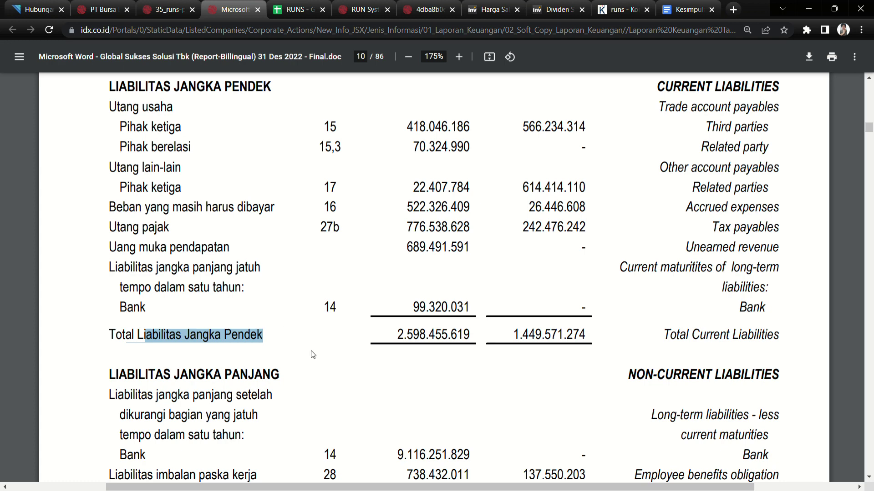
pyautogui.click(237, 343)
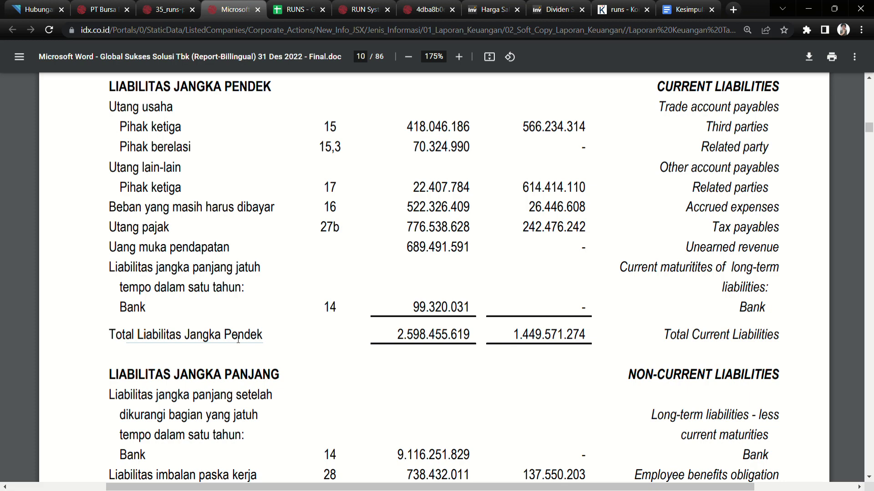
# Step: Return to the current assets on page 9 and examine the total, cash and cash equivalents, and prepaid contract fee lines
pyautogui.scroll(15, 238, 339)
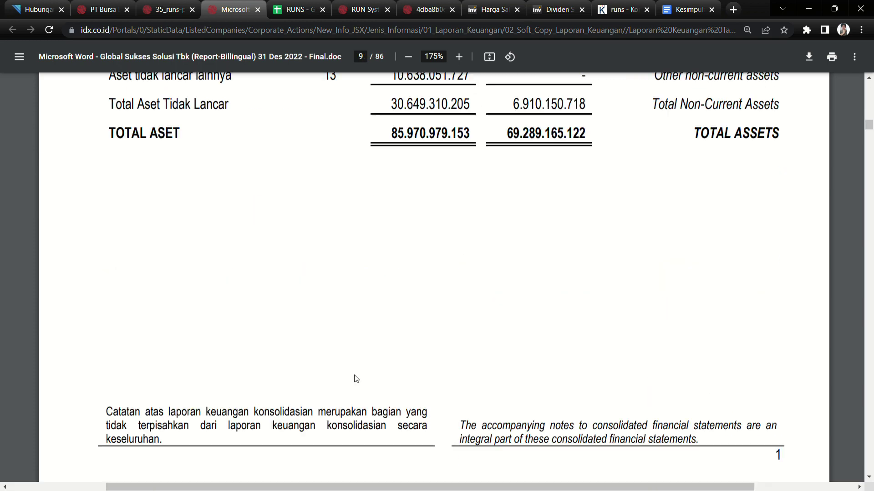
pyautogui.scroll(1, 353, 376)
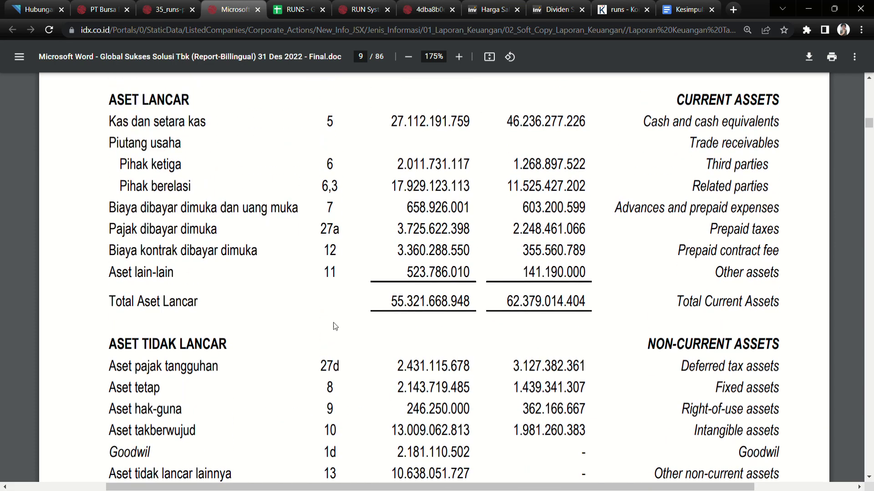
pyautogui.moveTo(126, 301); pyautogui.dragTo(297, 308)
pyautogui.click(296, 308)
pyautogui.scroll(3, 297, 308)
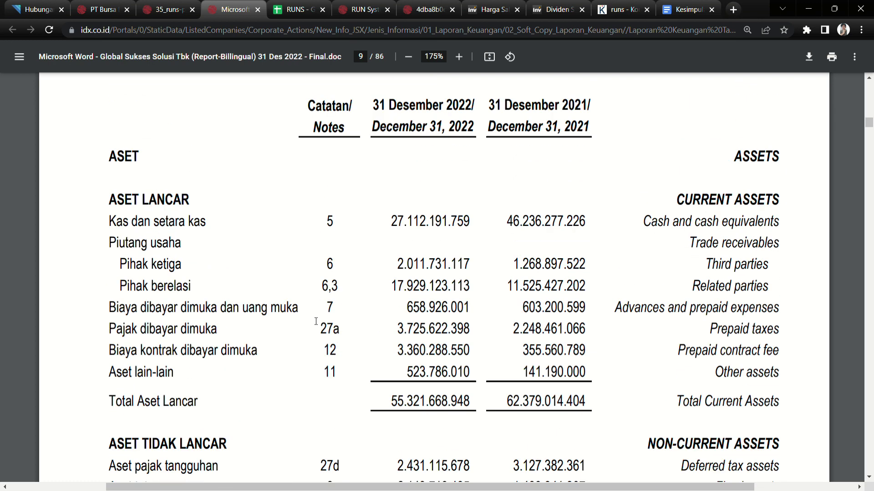
pyautogui.moveTo(116, 235); pyautogui.dragTo(228, 233)
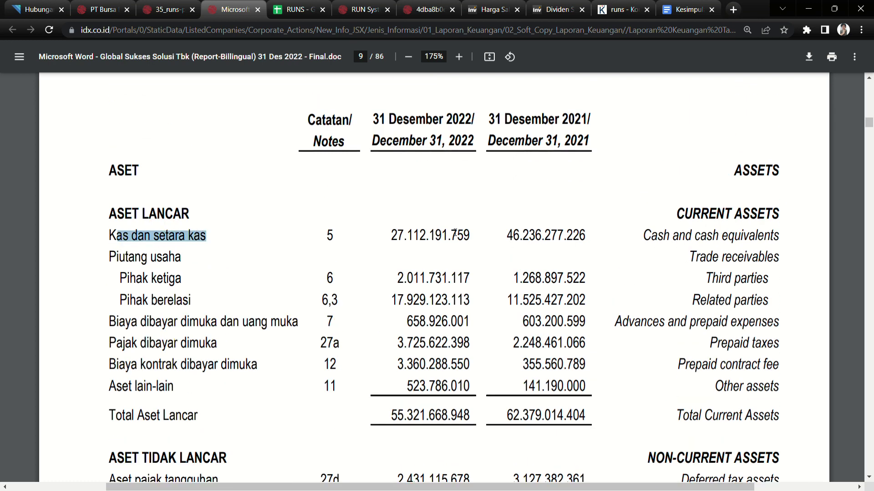
pyautogui.click(418, 235)
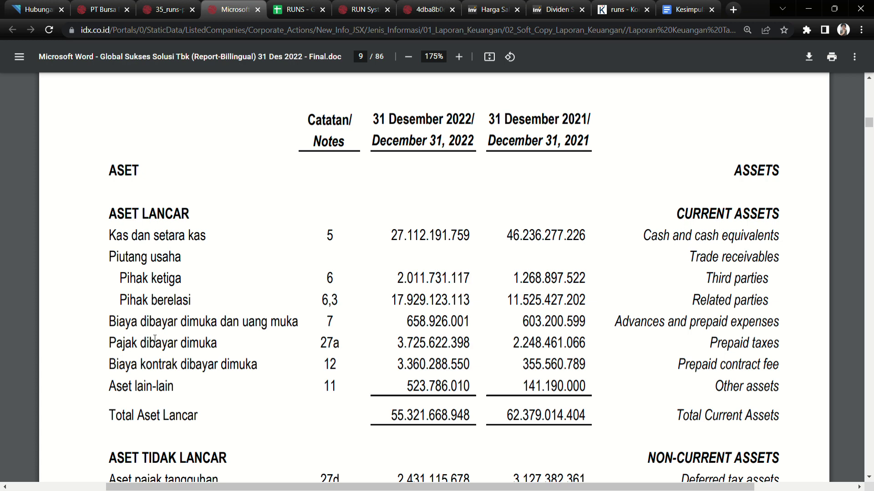
pyautogui.moveTo(138, 365); pyautogui.dragTo(260, 368)
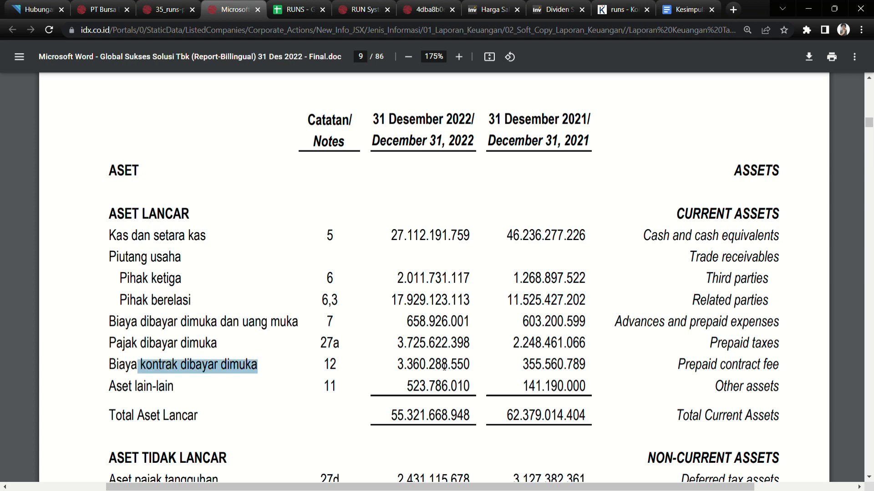
pyautogui.click(408, 371)
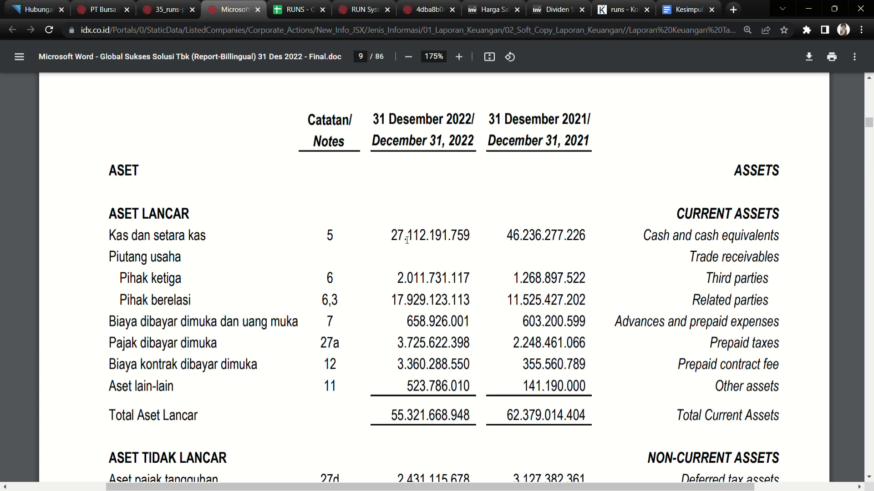
# Step: Look over the non-current assets, and check the 2022 total current liabilities on page 10
pyautogui.scroll(-3, 407, 239)
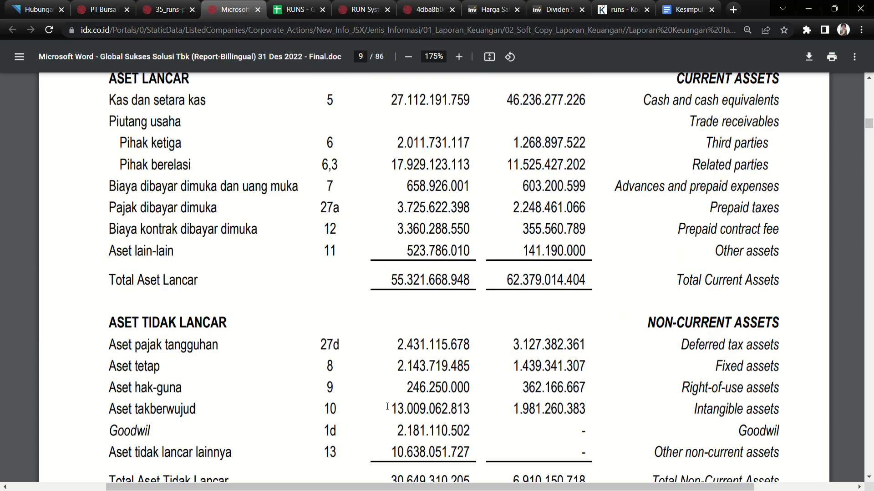
pyautogui.scroll(3, 392, 319)
pyautogui.scroll(-5, 364, 410)
pyautogui.scroll(-5, 358, 443)
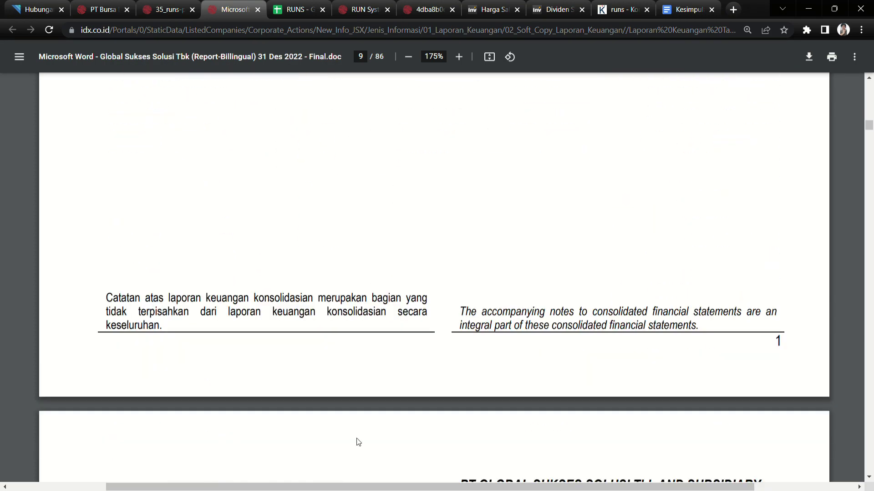
pyautogui.scroll(-4, 360, 441)
pyautogui.scroll(-8, 361, 441)
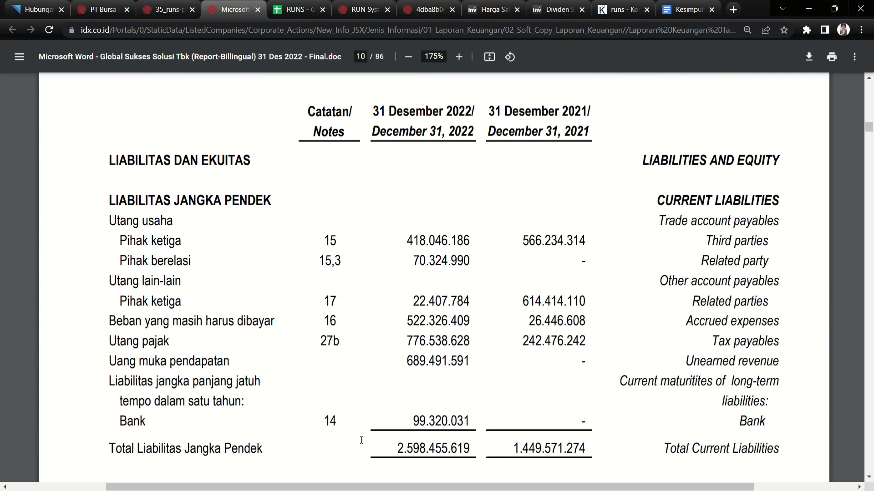
pyautogui.moveTo(176, 334); pyautogui.dragTo(263, 333)
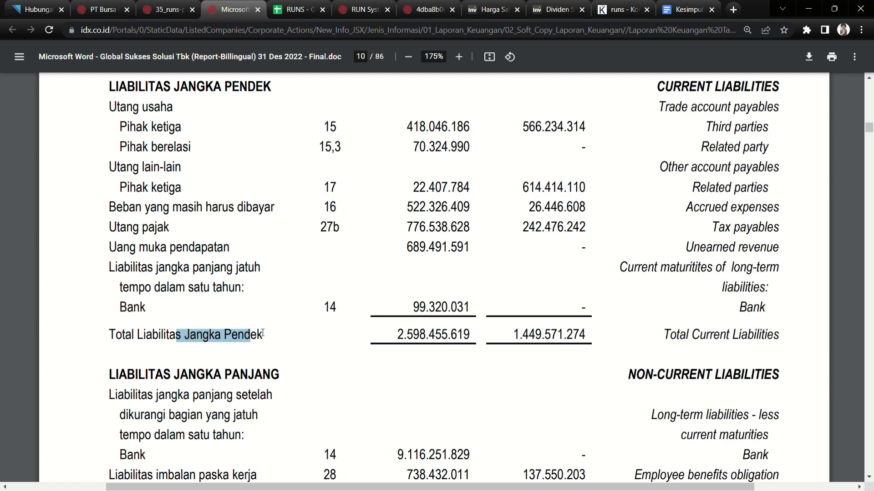
pyautogui.click(412, 339)
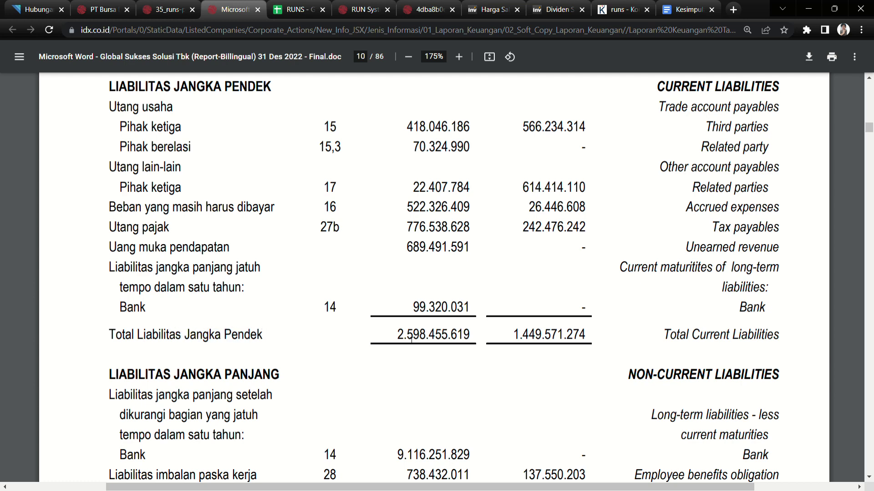
# Step: Compare total current assets with total current liabilities once more, and view the non-current liabilities section on page 10
pyautogui.scroll(3, 411, 339)
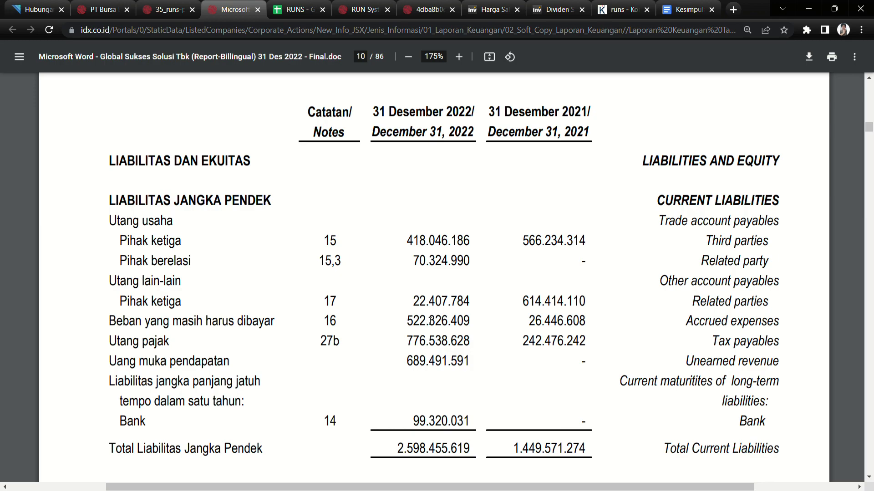
pyautogui.scroll(15, 411, 406)
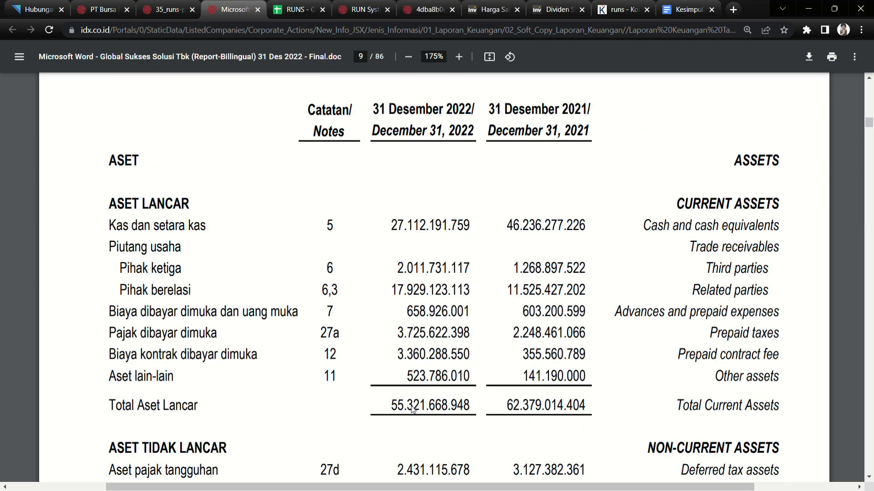
pyautogui.scroll(-15, 416, 406)
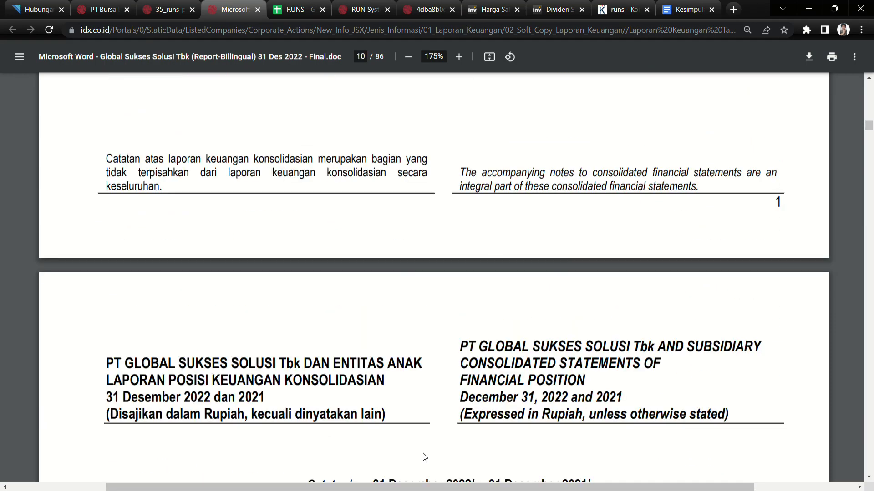
pyautogui.scroll(-2, 426, 456)
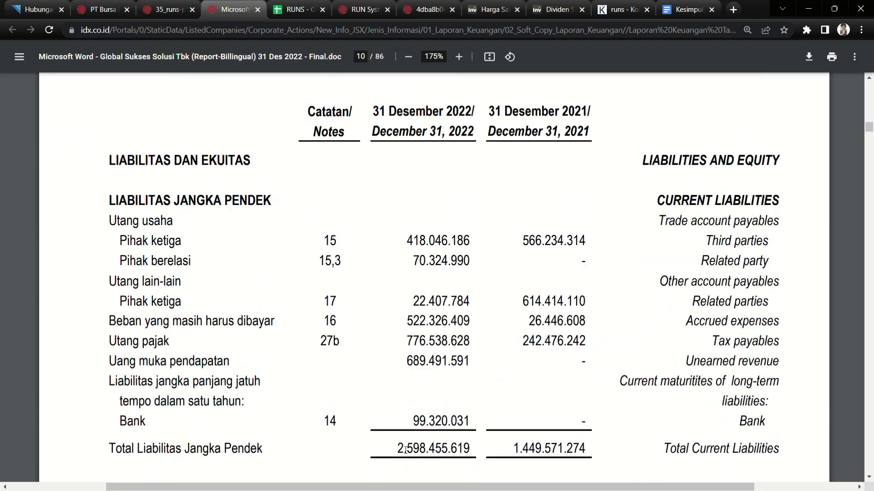
pyautogui.scroll(-5, 405, 452)
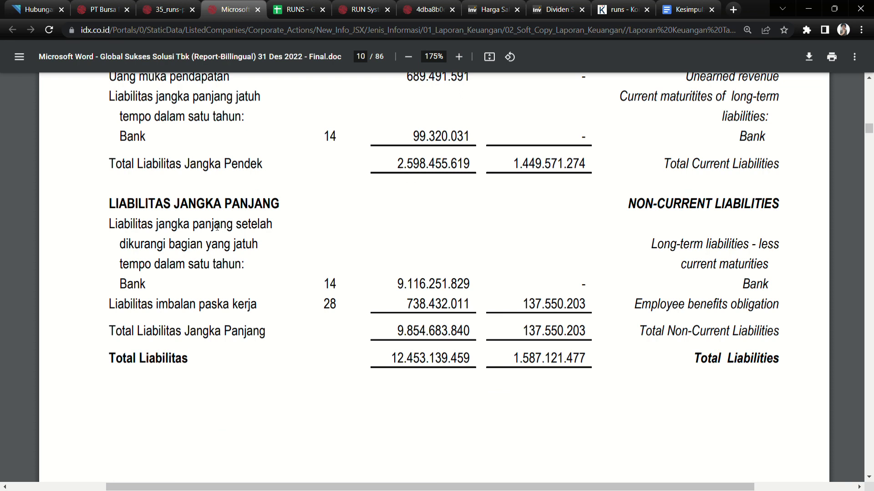
# Step: Examine the non-current liabilities lines and the Total Liabilitas row on page 10
pyautogui.scroll(-1, 419, 275)
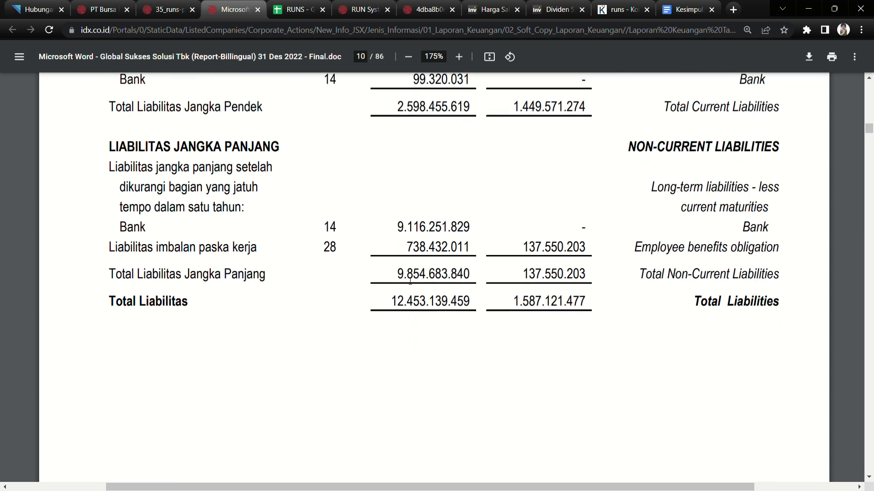
pyautogui.scroll(2, 383, 303)
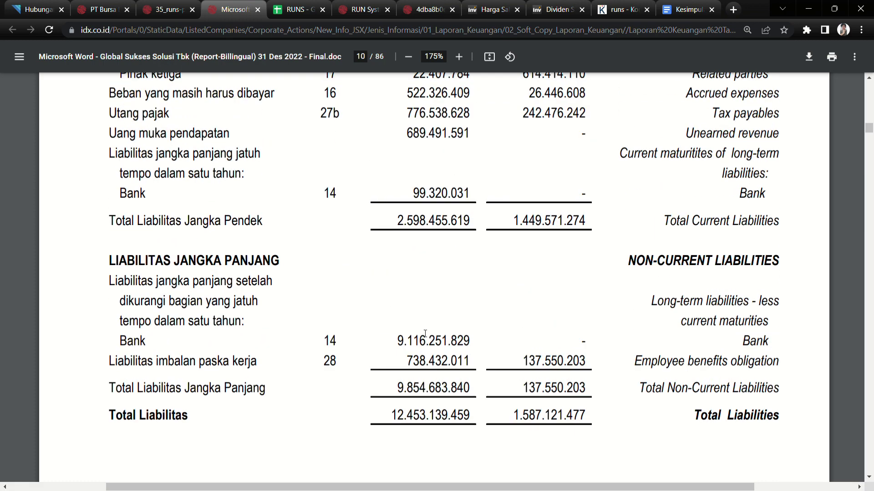
pyautogui.scroll(-2, 425, 300)
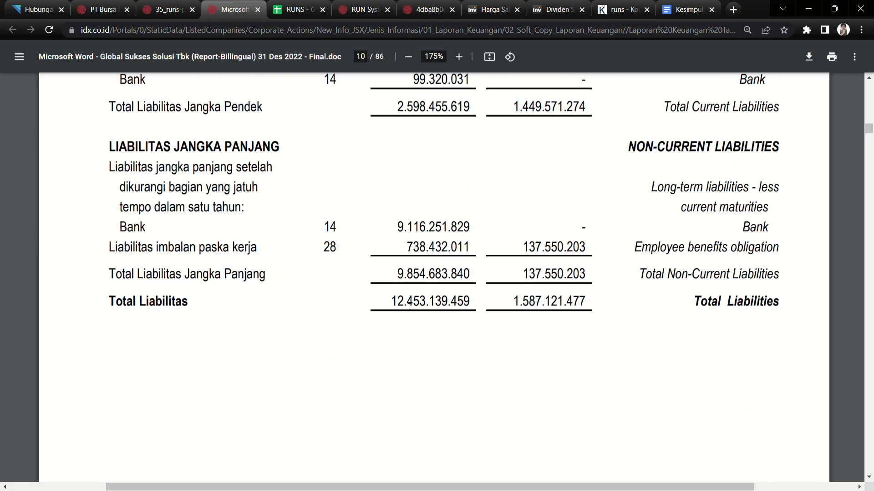
pyautogui.scroll(6, 180, 412)
pyautogui.scroll(-6, 180, 412)
pyautogui.scroll(3, 385, 379)
# Step: Check the current assets on page 9, and highlight the Total Liabilitas label on page 10
pyautogui.scroll(20, 385, 379)
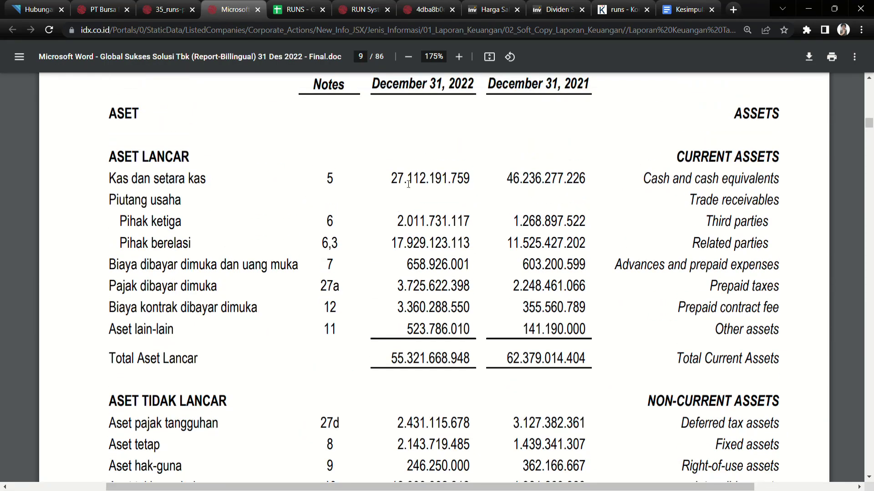
pyautogui.scroll(-20, 402, 213)
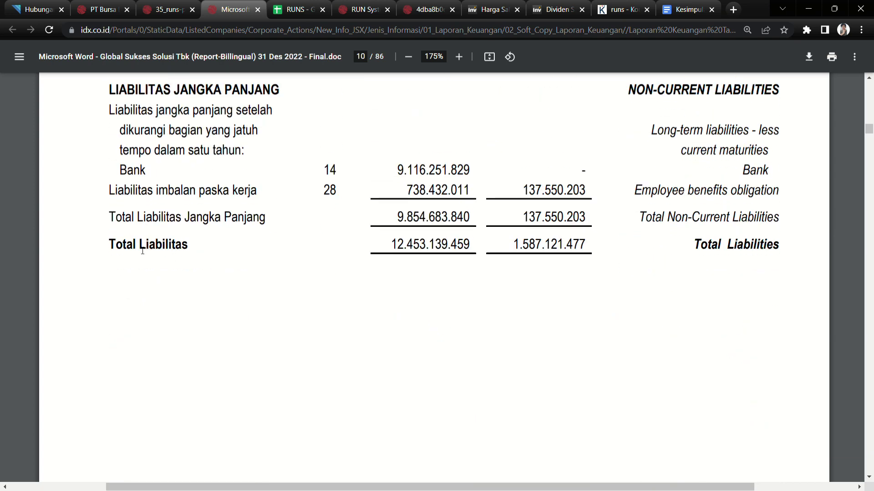
pyautogui.moveTo(142, 251); pyautogui.dragTo(199, 249)
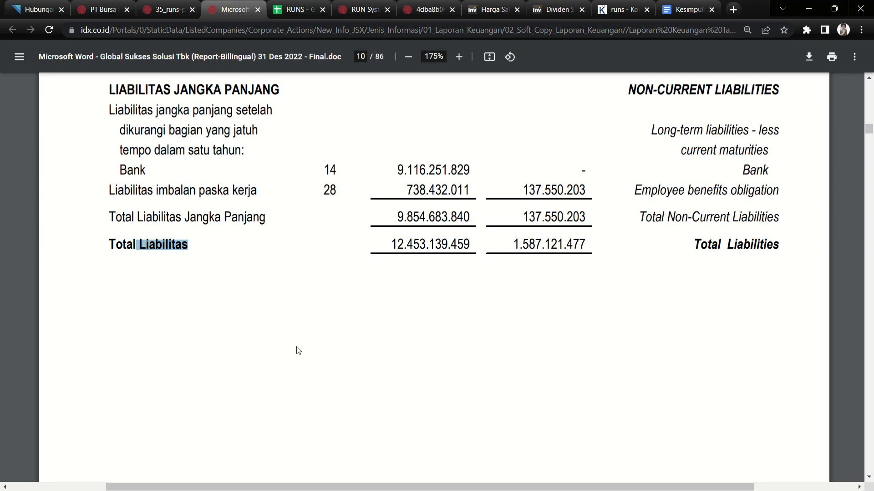
# Step: Find the Total Ekuitas row on page 11 and highlight its label and the start of its 2022 figure
pyautogui.scroll(-10, 296, 352)
pyautogui.scroll(-8, 297, 353)
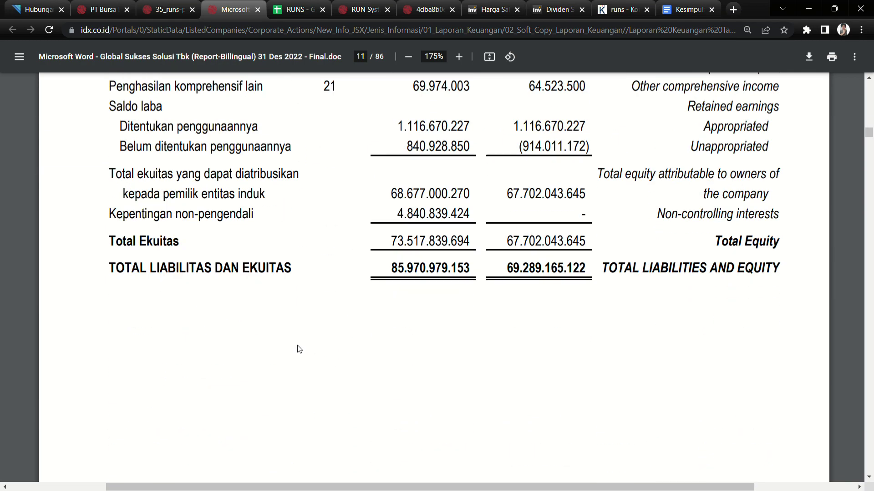
pyautogui.moveTo(146, 241); pyautogui.dragTo(213, 239)
pyautogui.click(400, 242)
pyautogui.moveTo(408, 241); pyautogui.dragTo(398, 246)
# Step: Compare total liabilities on page 10 with total equity on page 11, highlighting the Total Liabilitas and Ekuitas labels
pyautogui.scroll(15, 284, 334)
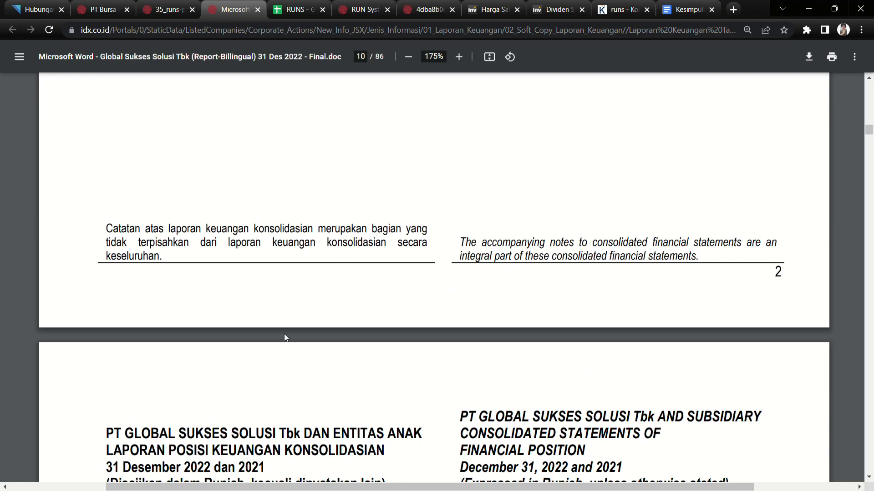
pyautogui.scroll(-15, 286, 338)
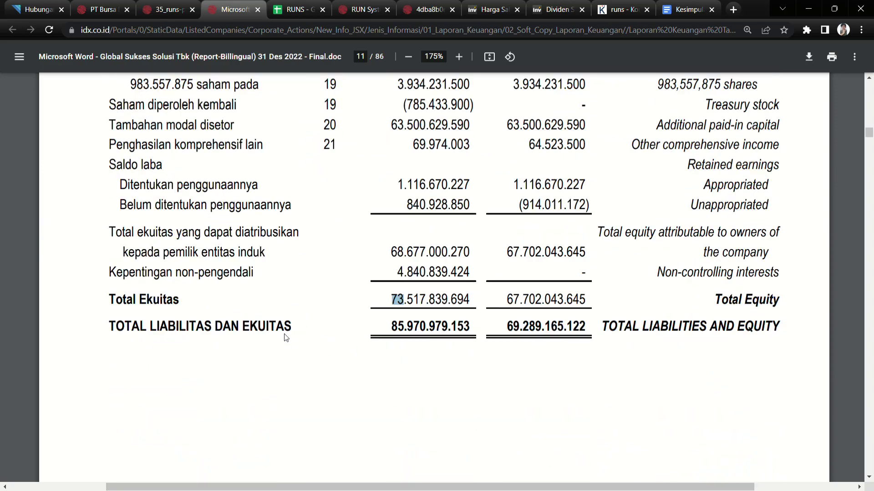
pyautogui.scroll(12, 255, 305)
pyautogui.scroll(6, 255, 304)
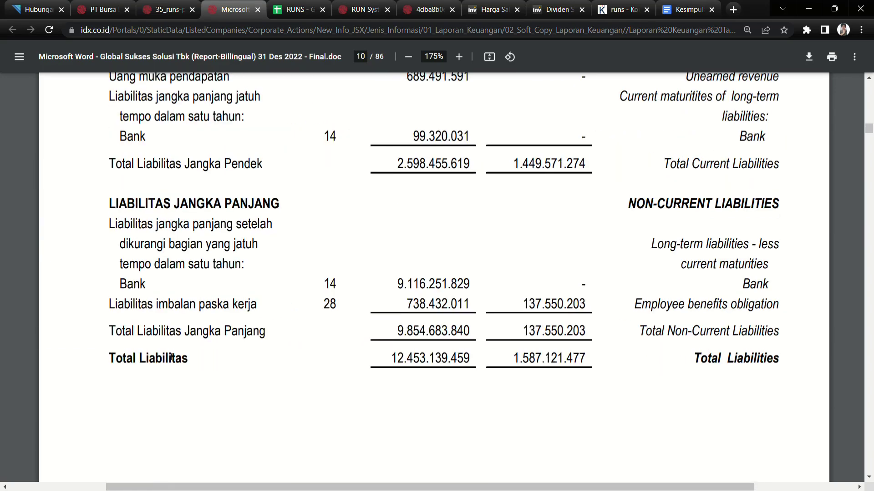
pyautogui.moveTo(137, 359); pyautogui.dragTo(263, 361)
pyautogui.scroll(-15, 265, 361)
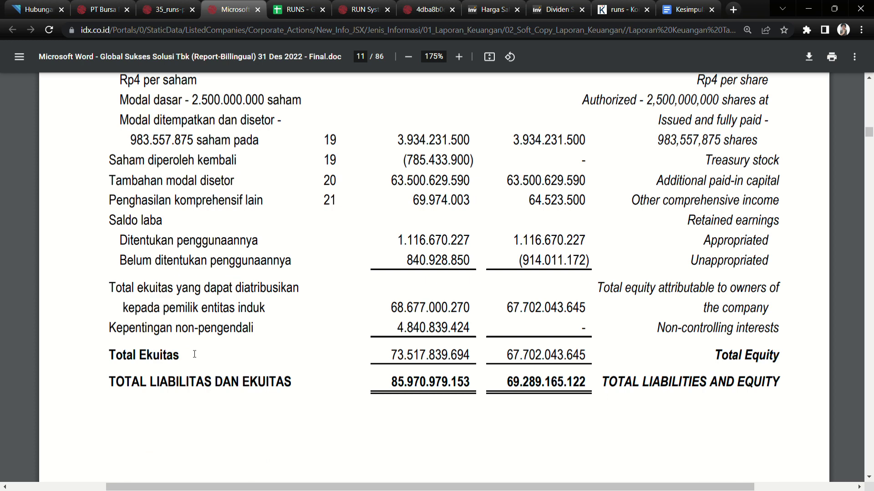
pyautogui.moveTo(194, 354); pyautogui.dragTo(139, 355)
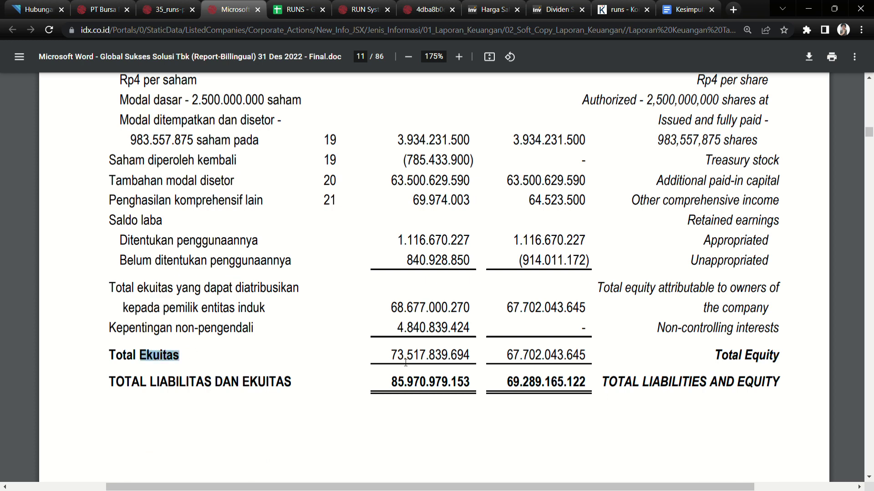
# Step: Check the Harga value in cell H6 of the RUNS spreadsheet, and return to the 2022 financial report
pyautogui.click(294, 9)
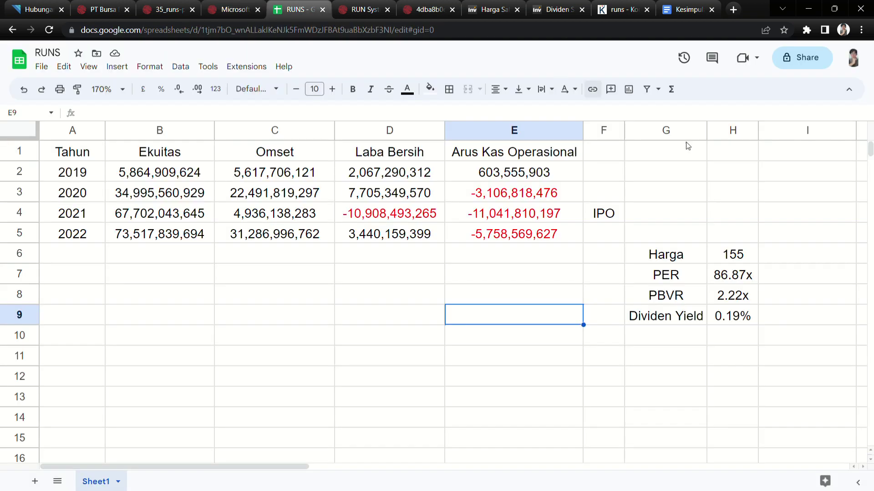
pyautogui.click(719, 252)
pyautogui.click(231, 9)
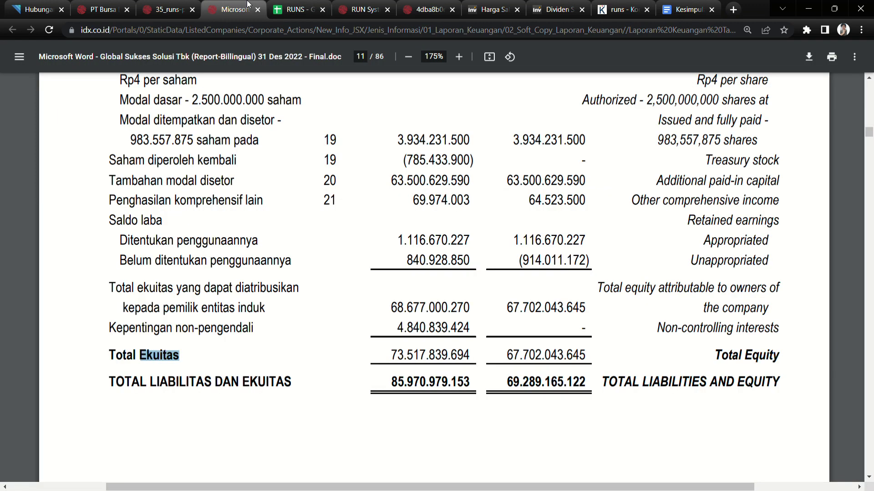
# Step: Highlight the full 2022 Total Ekuitas figure on page 11, and mark its leading digits
pyautogui.moveTo(390, 355); pyautogui.dragTo(411, 358)
pyautogui.click(428, 358)
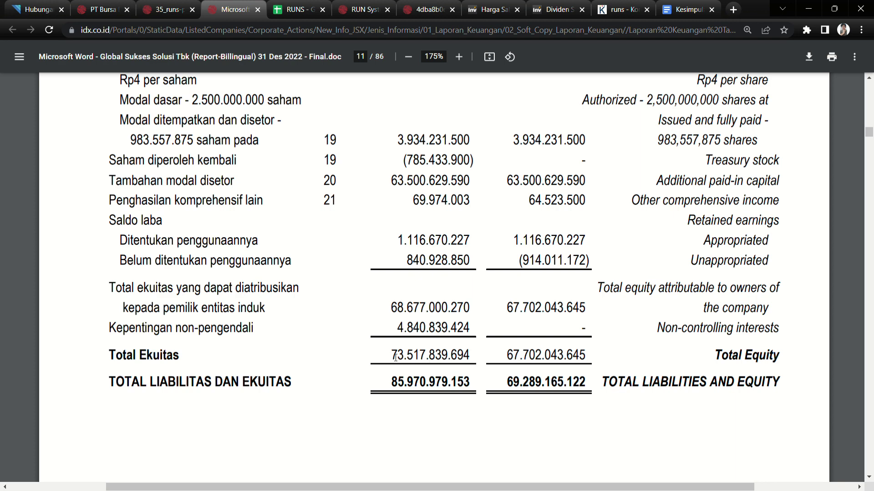
pyautogui.moveTo(395, 357); pyautogui.dragTo(470, 357)
pyautogui.click(432, 364)
pyautogui.moveTo(395, 358); pyautogui.dragTo(474, 358)
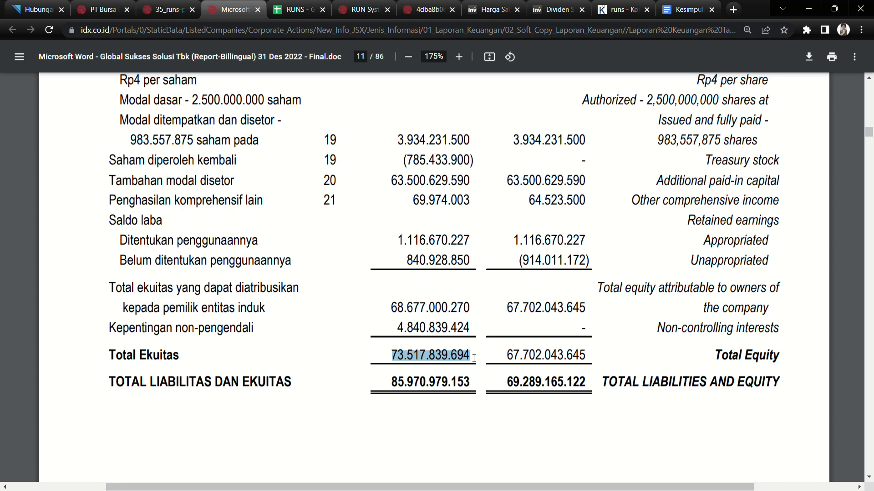
pyautogui.moveTo(392, 357)
pyautogui.mouseDown()
pyautogui.moveTo(426, 358)
pyautogui.moveTo(403, 357)
pyautogui.mouseUp()
# Step: Glance at the RUNS spreadsheet and the IPO prospectus's use-of-proceeds section, and return to the financial report
pyautogui.click(306, 4)
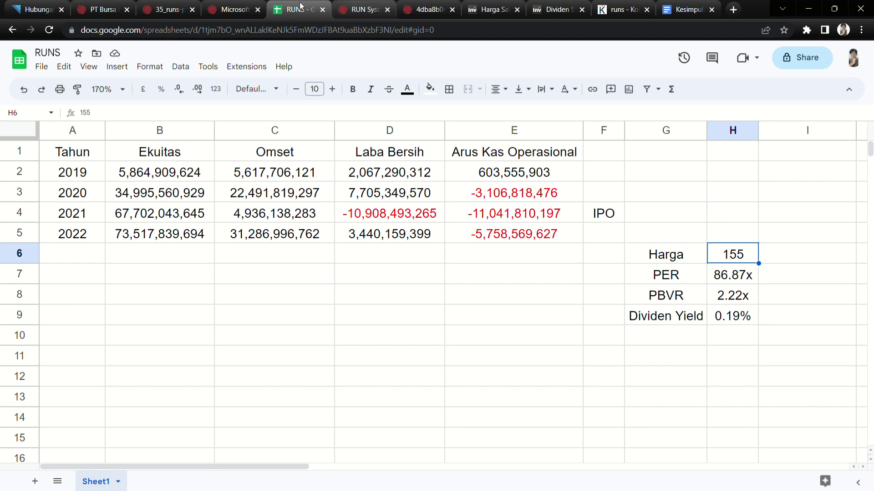
pyautogui.click(102, 9)
pyautogui.click(166, 9)
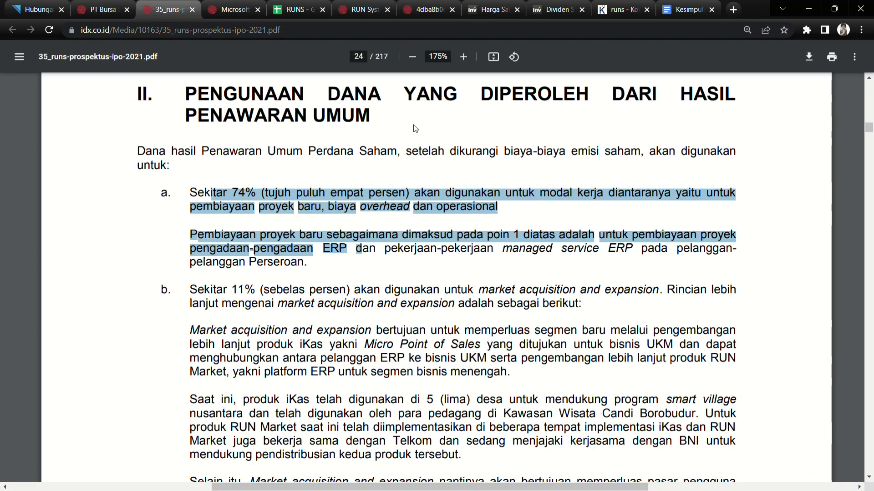
pyautogui.click(234, 9)
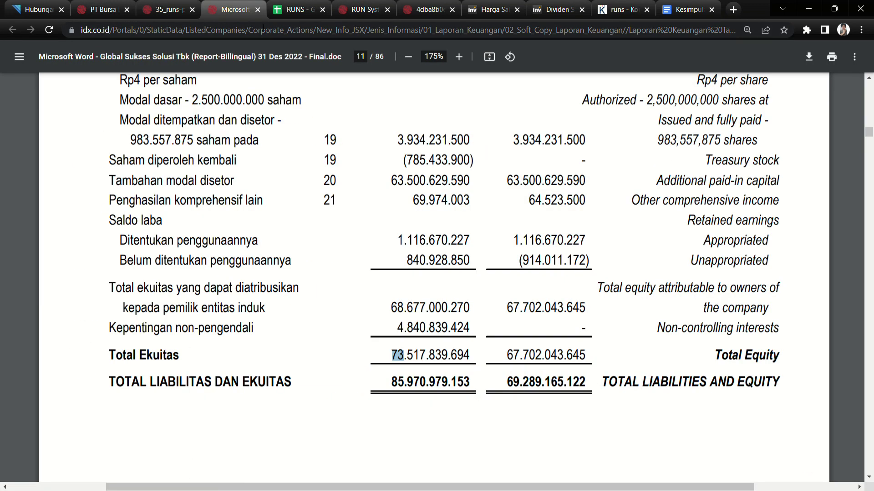
# Step: Recheck the 2022 Total Ekuitas figure on page 11, and review the non-current and total liabilities on page 10
pyautogui.click(432, 372)
pyautogui.moveTo(391, 359); pyautogui.dragTo(409, 359)
pyautogui.click(379, 360)
pyautogui.scroll(2, 378, 359)
pyautogui.scroll(10, 379, 360)
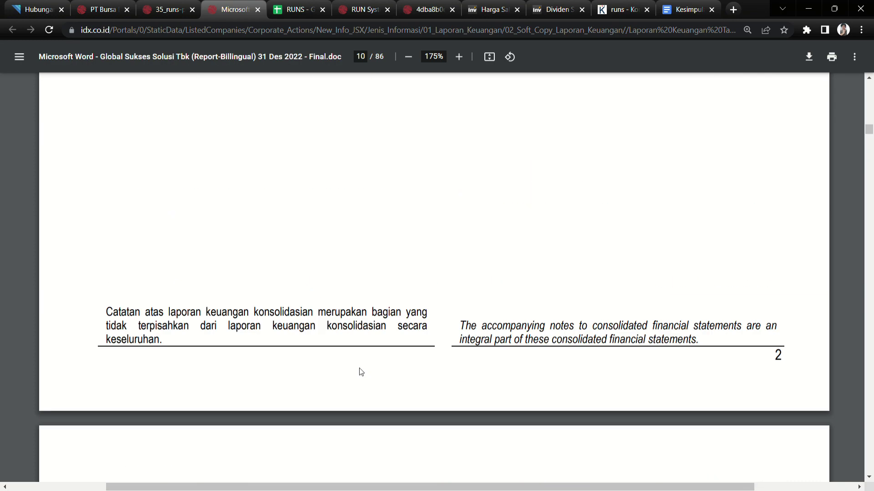
pyautogui.scroll(-3, 369, 362)
pyautogui.scroll(-1, 367, 361)
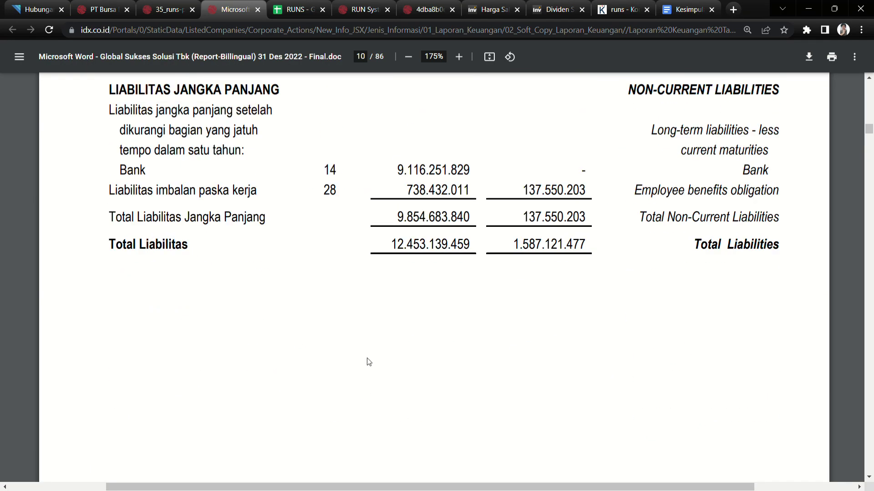
pyautogui.scroll(3, 369, 364)
pyautogui.scroll(-2, 369, 364)
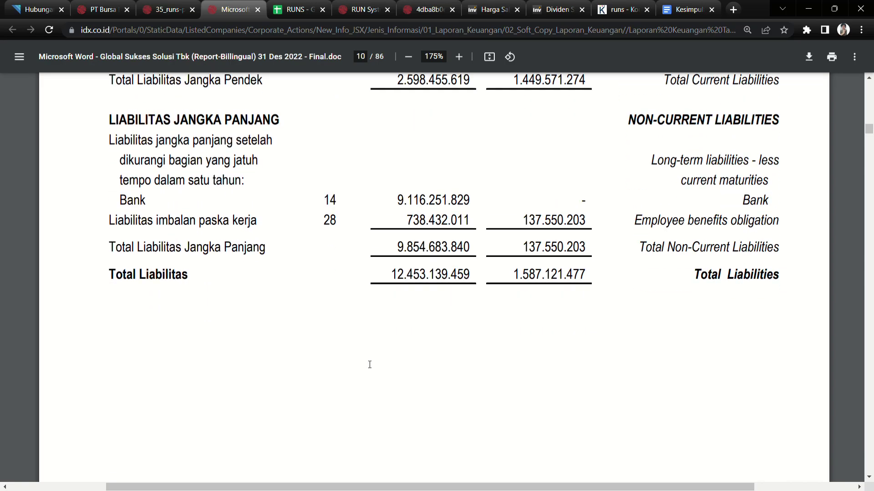
# Step: Highlight the Total Liabilitas label on page 10 and compare that row with total equity on page 11
pyautogui.doubleClick(184, 250)
pyautogui.scroll(-10, 224, 350)
pyautogui.scroll(-8, 224, 351)
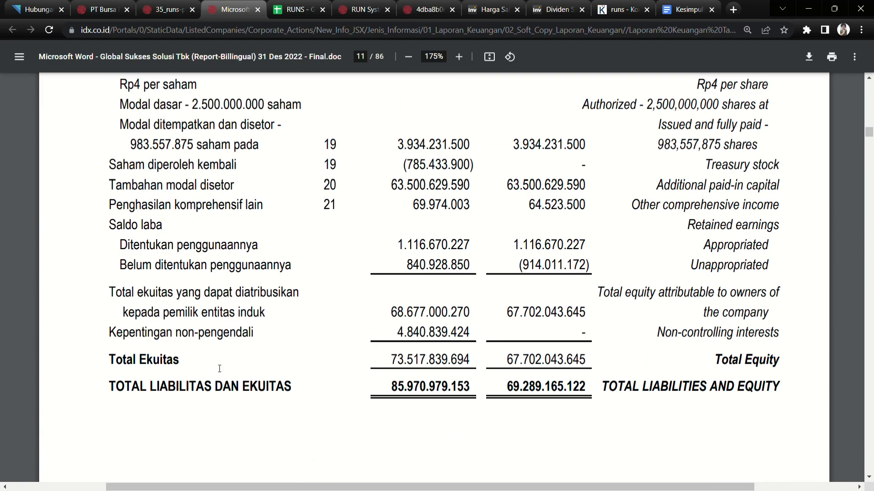
pyautogui.scroll(18, 222, 362)
pyautogui.scroll(4, 222, 364)
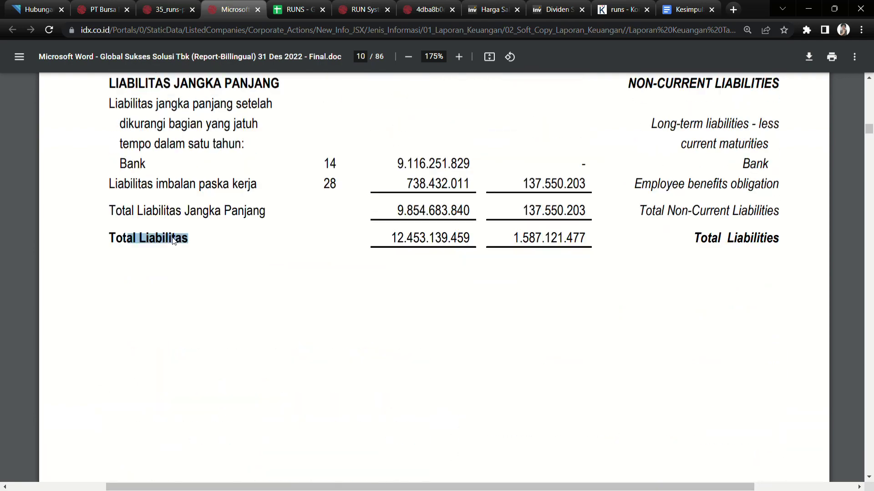
# Step: Return to the equity section on page 11, highlight the word Ekuitas, and examine its 2022 figure
pyautogui.scroll(-14, 211, 327)
pyautogui.scroll(-5, 213, 324)
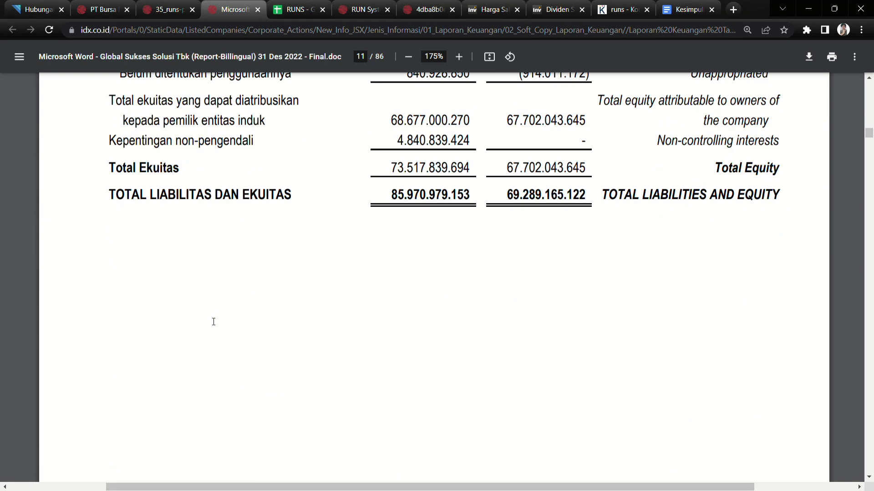
pyautogui.scroll(2, 212, 295)
pyautogui.doubleClick(185, 242)
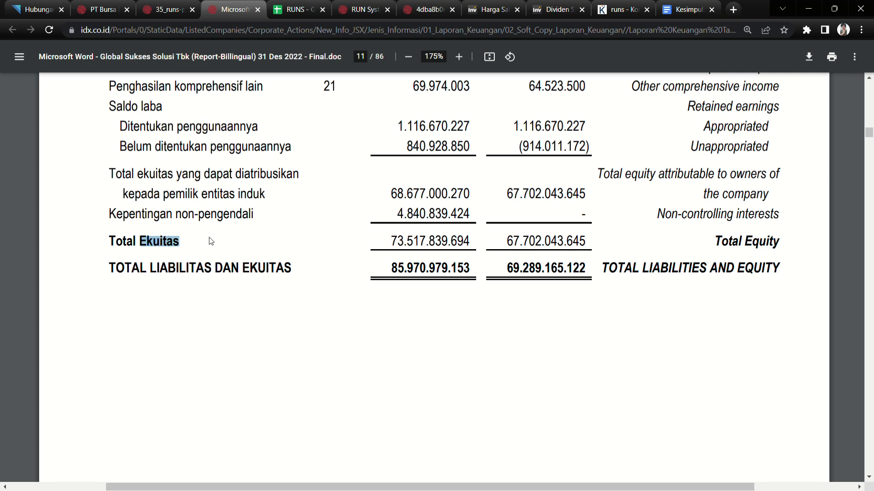
pyautogui.click(395, 242)
# Step: Examine the 2022 Total Liabilitas figure on page 10, marking one of its leading digits
pyautogui.scroll(15, 232, 286)
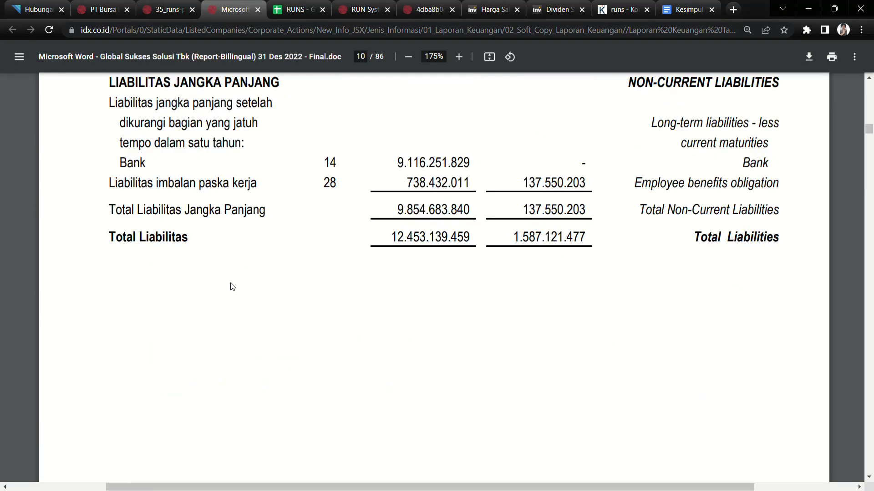
pyautogui.moveTo(399, 256); pyautogui.dragTo(408, 255)
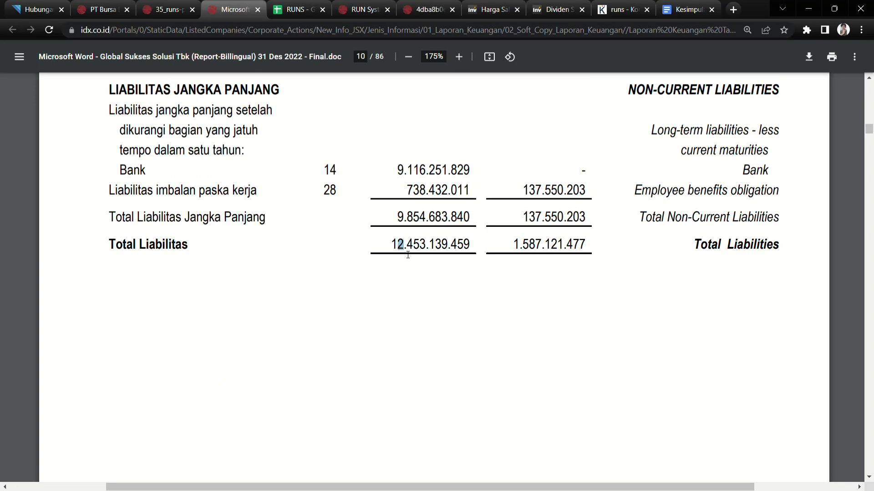
pyautogui.click(409, 250)
# Step: Compare the total equity row on page 11 with the Total Liabilitas row on page 10 again
pyautogui.scroll(-15, 321, 344)
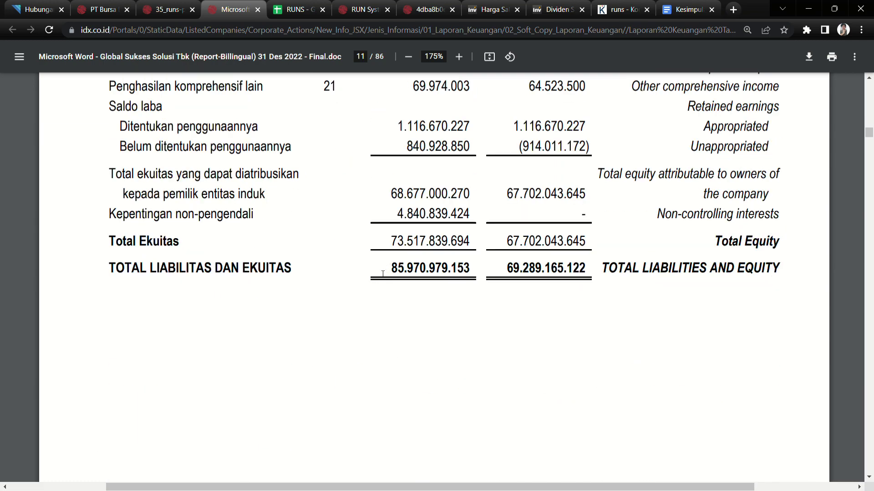
pyautogui.scroll(1, 378, 283)
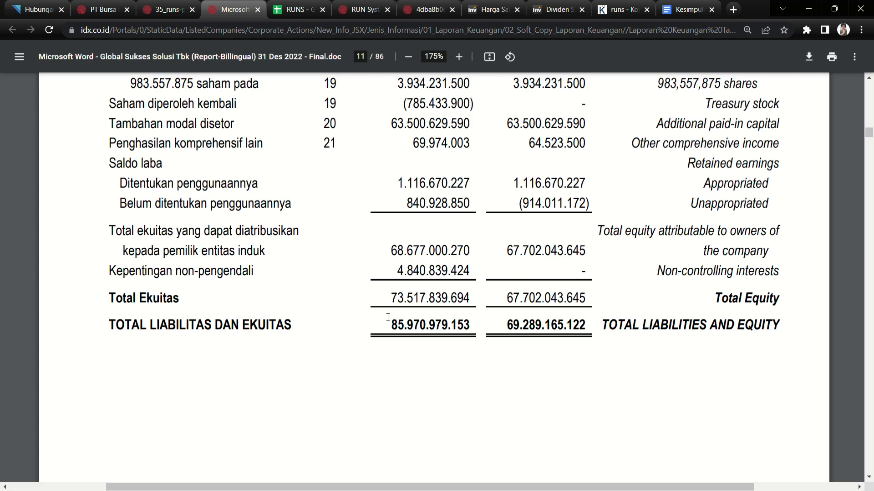
pyautogui.moveTo(236, 271); pyautogui.dragTo(240, 303)
pyautogui.scroll(10, 274, 339)
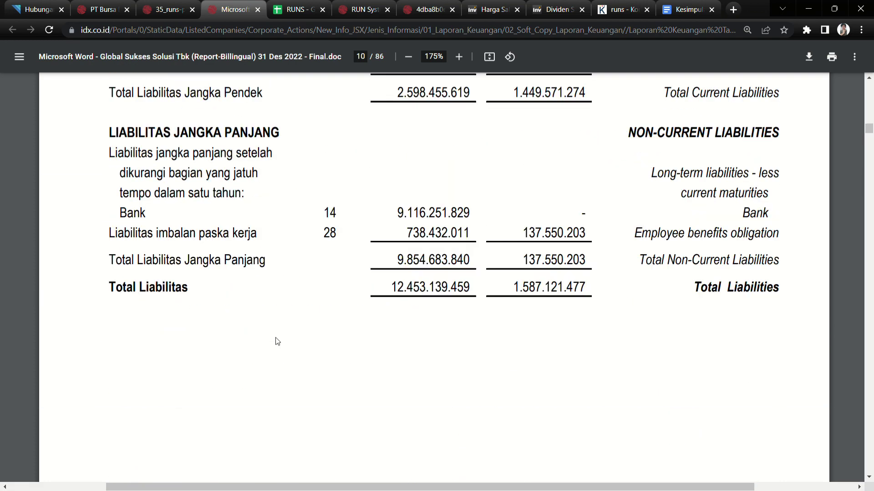
pyautogui.moveTo(221, 274); pyautogui.dragTo(232, 297)
pyautogui.click(373, 310)
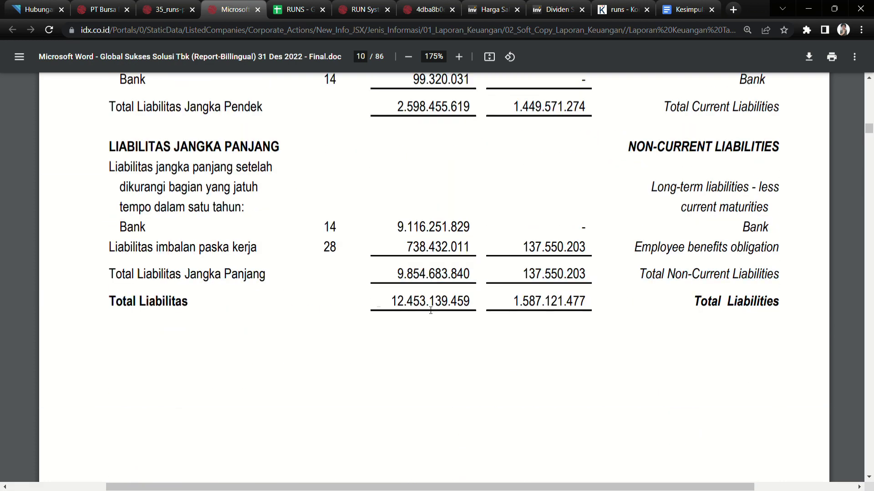
# Step: Review the equity section on page 11 and mark part of the 2022 Total Ekuitas figure
pyautogui.scroll(-5, 351, 377)
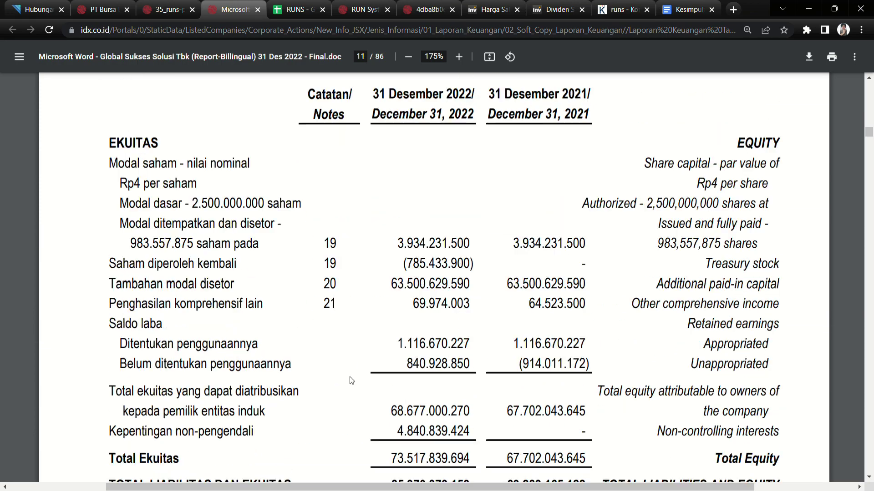
pyautogui.scroll(-5, 351, 380)
pyautogui.scroll(-4, 354, 371)
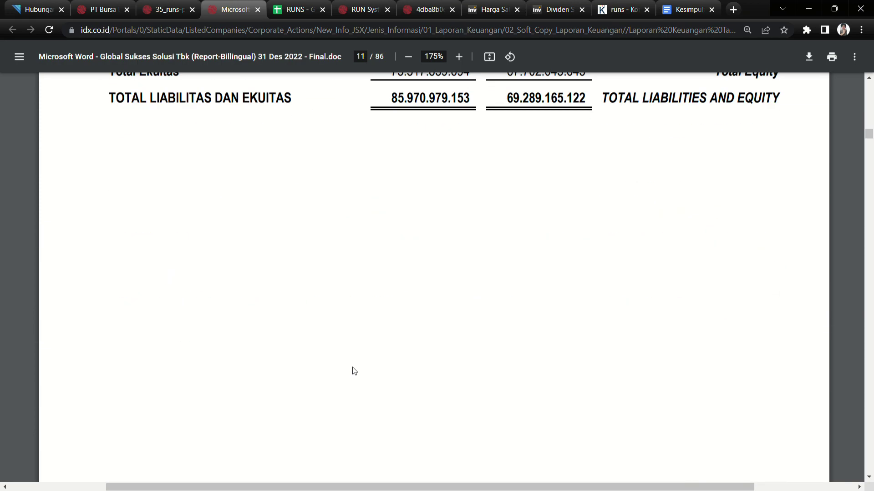
pyautogui.scroll(5, 354, 371)
pyautogui.moveTo(407, 299); pyautogui.dragTo(418, 303)
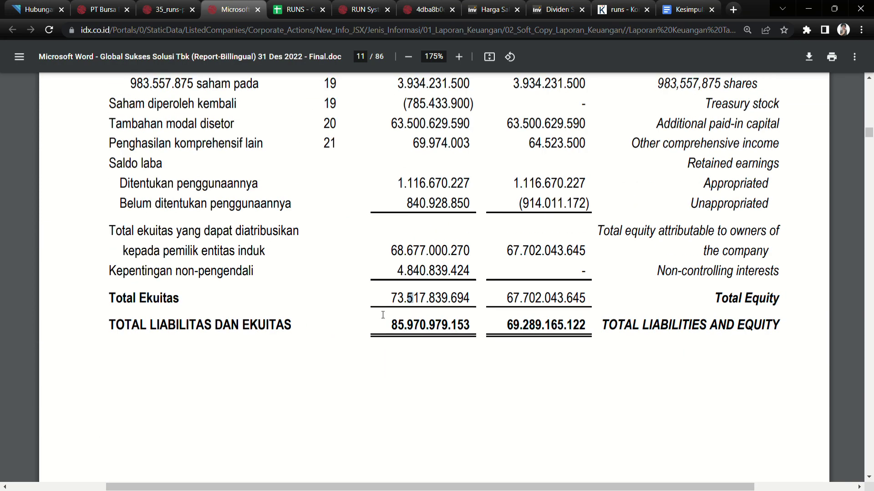
# Step: Go to the profit or loss statement on page 12 and highlight part of its heading
pyautogui.scroll(10, 312, 394)
pyautogui.scroll(-20, 313, 394)
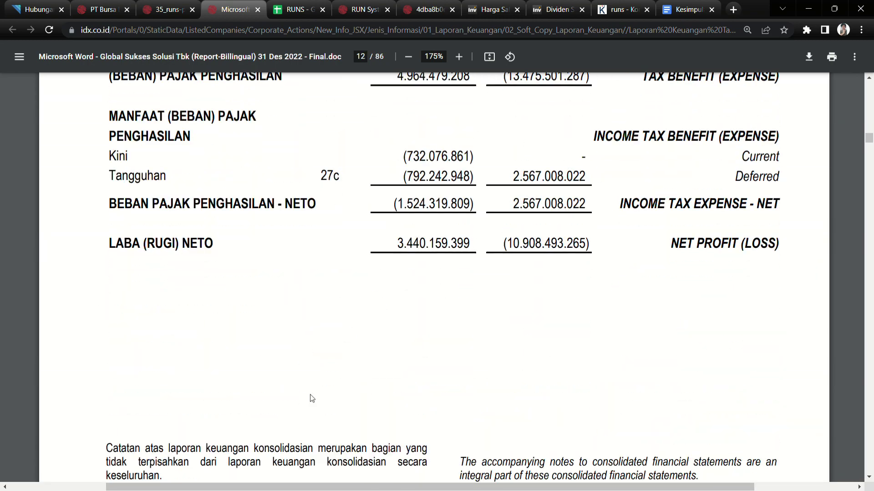
pyautogui.scroll(-10, 311, 396)
pyautogui.scroll(18, 311, 396)
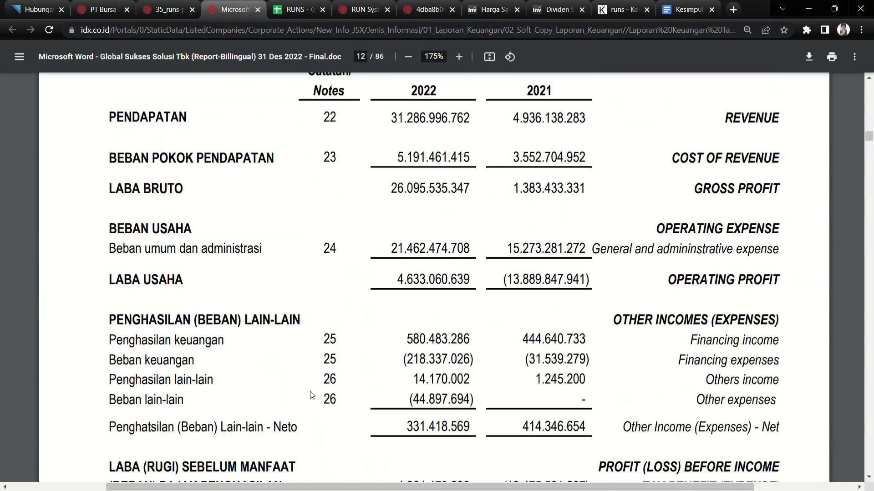
pyautogui.scroll(5, 310, 391)
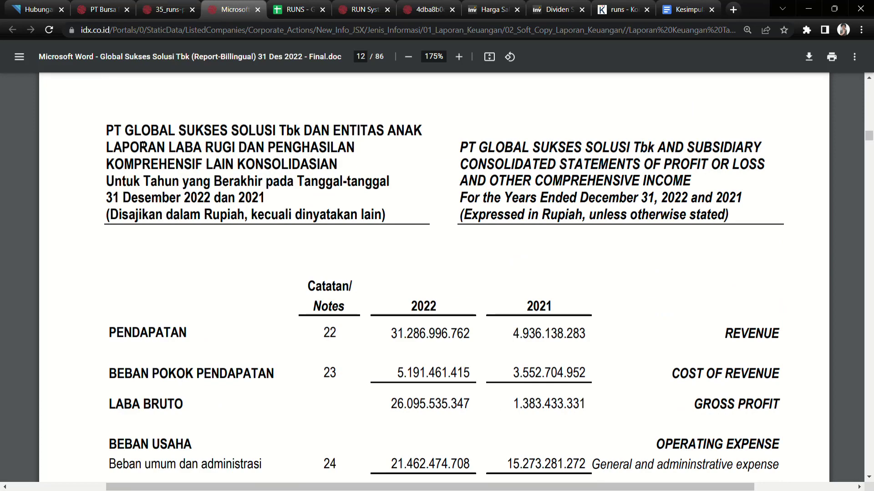
pyautogui.moveTo(108, 147); pyautogui.dragTo(277, 146)
pyautogui.moveTo(374, 216); pyautogui.dragTo(390, 216)
pyautogui.scroll(-3, 476, 337)
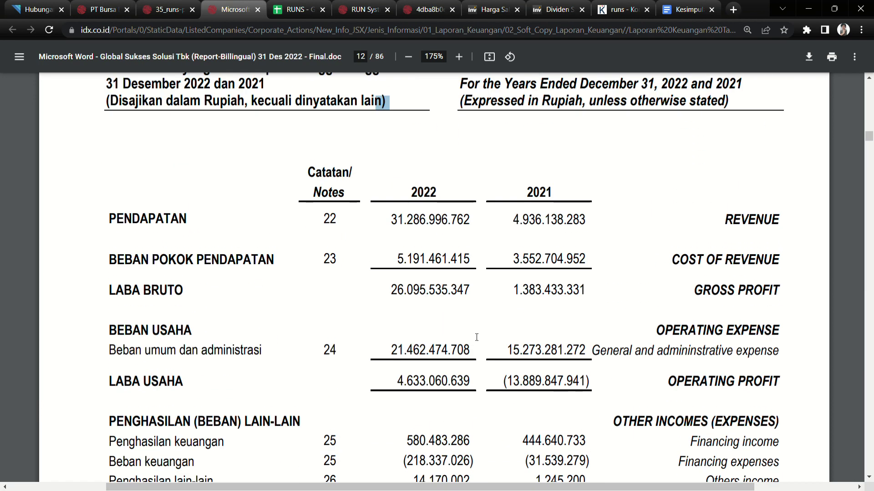
# Step: Examine the 2021 revenue and compare the Beban Pokok Pendapatan figures for 2021 and 2022, highlighting the 2022 amount
pyautogui.moveTo(512, 220); pyautogui.dragTo(522, 231)
pyautogui.click(523, 231)
pyautogui.moveTo(118, 265); pyautogui.dragTo(264, 263)
pyautogui.click(443, 262)
pyautogui.moveTo(512, 263); pyautogui.dragTo(592, 263)
pyautogui.click(412, 263)
pyautogui.moveTo(401, 262); pyautogui.dragTo(482, 264)
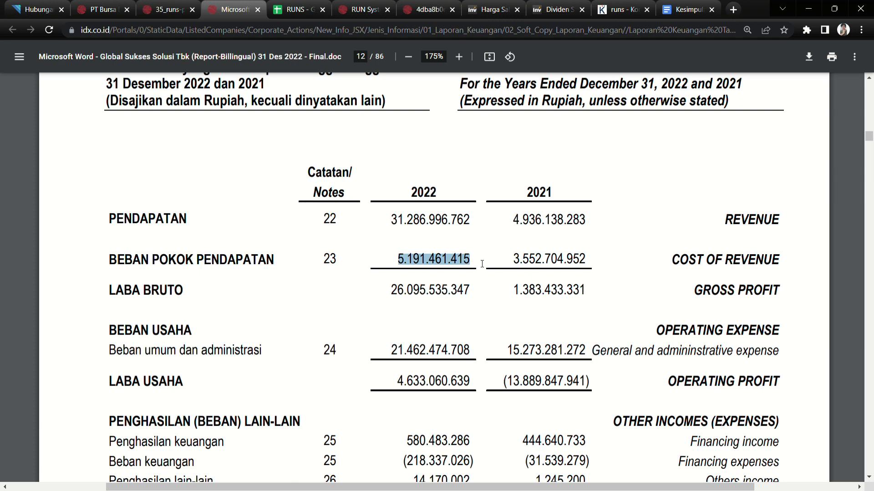
pyautogui.moveTo(399, 263); pyautogui.dragTo(479, 258)
pyautogui.click(478, 259)
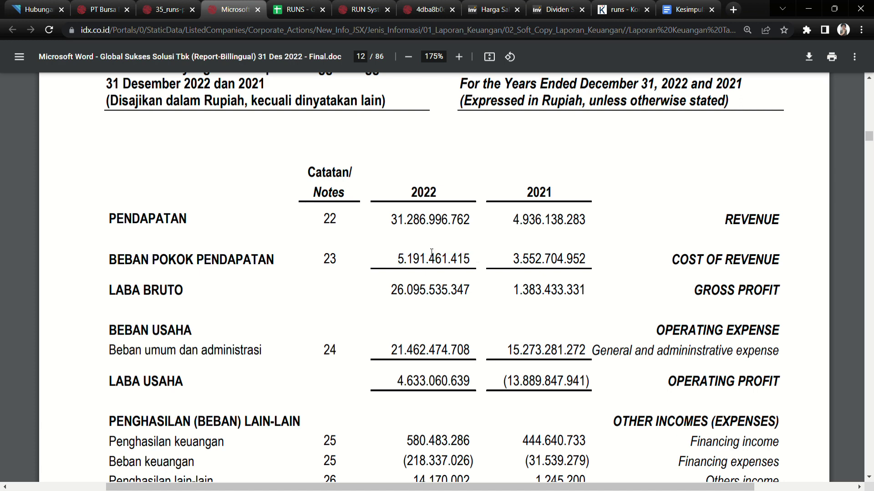
# Step: Compare 2022 Pendapatan with Beban Pokok Pendapatan, highlighting both amounts, and mark the Laba Bruto label and its 2022 figure
pyautogui.moveTo(393, 222); pyautogui.dragTo(475, 226)
pyautogui.moveTo(393, 222); pyautogui.dragTo(486, 222)
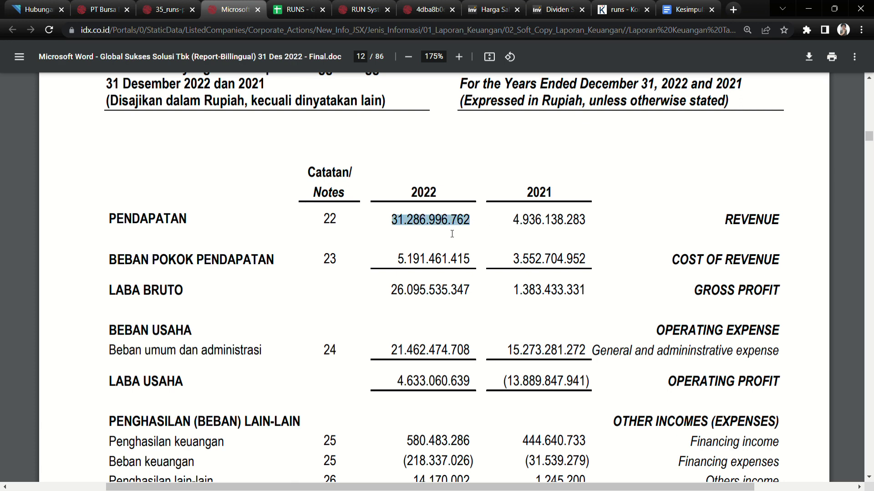
pyautogui.moveTo(397, 259); pyautogui.dragTo(478, 258)
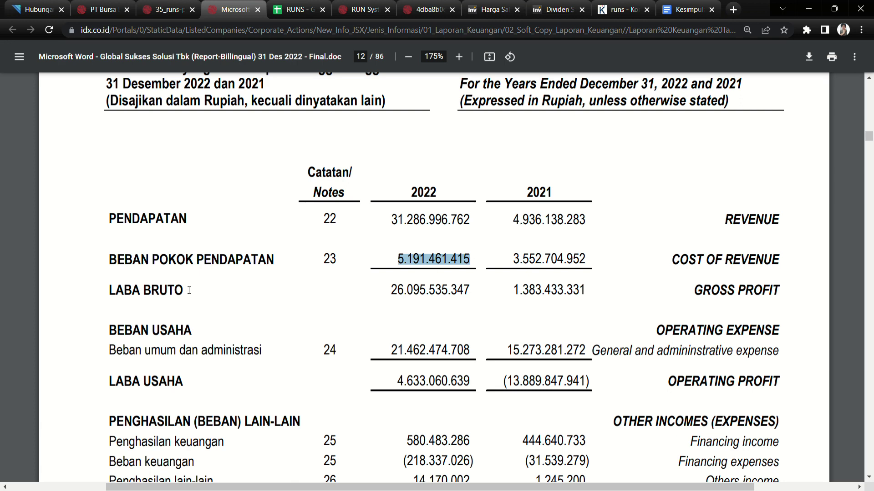
pyautogui.moveTo(132, 290); pyautogui.dragTo(225, 292)
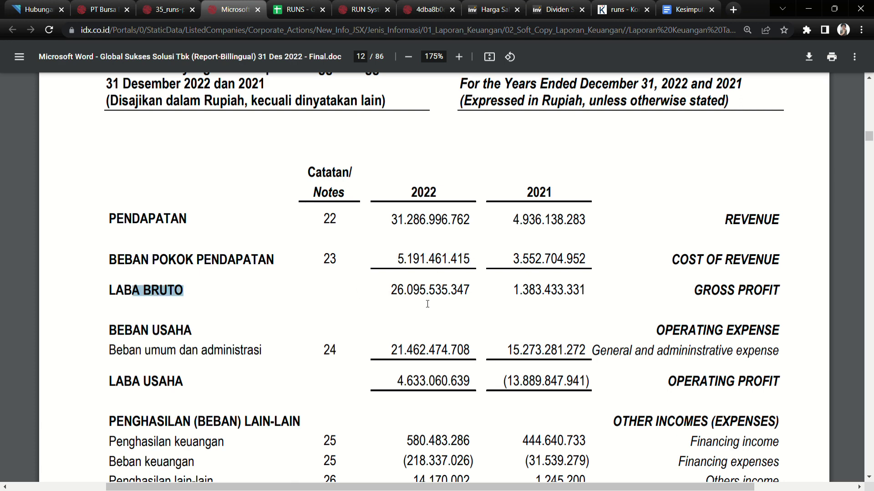
pyautogui.click(405, 297)
pyautogui.moveTo(405, 292); pyautogui.dragTo(398, 292)
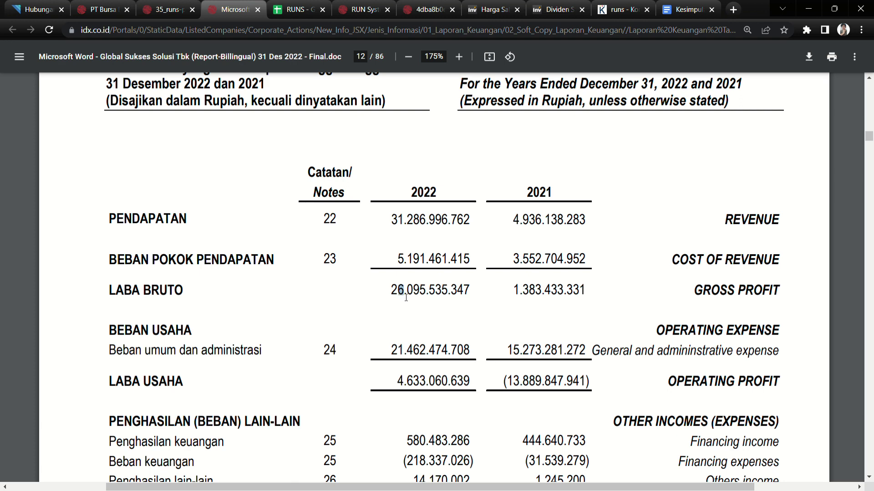
# Step: Examine the Beban umum dan administrasi row against Laba Usaha for 2022, marking a digit of the expense figure
pyautogui.scroll(-1, 358, 385)
pyautogui.scroll(-5, 358, 385)
pyautogui.scroll(2, 433, 244)
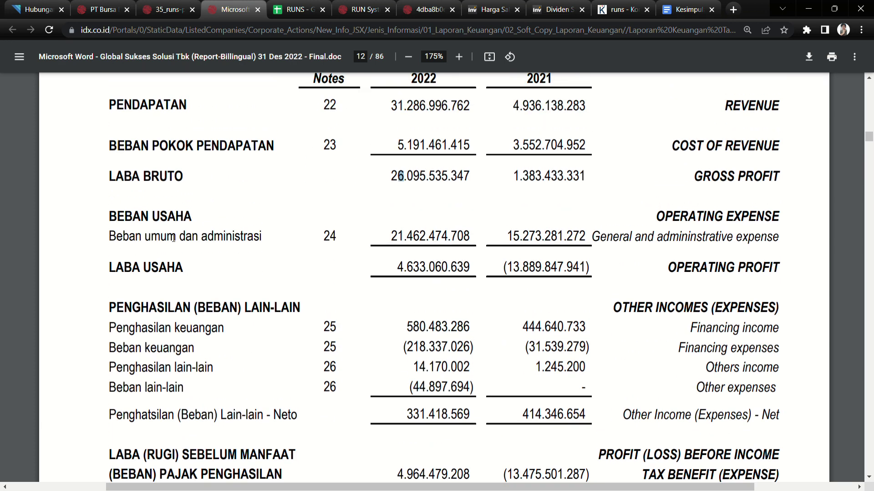
pyautogui.click(522, 242)
pyautogui.moveTo(143, 237); pyautogui.dragTo(285, 241)
pyautogui.click(449, 238)
pyautogui.moveTo(408, 237); pyautogui.dragTo(417, 234)
pyautogui.moveTo(384, 256); pyautogui.dragTo(442, 269)
pyautogui.click(403, 267)
pyautogui.moveTo(407, 236); pyautogui.dragTo(412, 236)
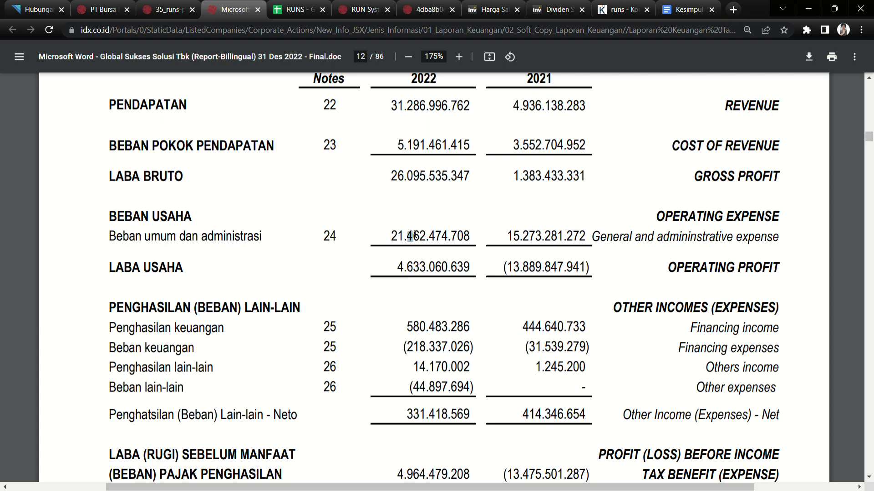
# Step: Mark the note reference for Beban umum dan administrasi and move to the notes at section 22, Pendapatan, on page 66
pyautogui.doubleClick(337, 237)
pyautogui.click(408, 235)
pyautogui.doubleClick(333, 238)
pyautogui.moveTo(868, 142); pyautogui.dragTo(869, 383)
pyautogui.scroll(-12, 444, 358)
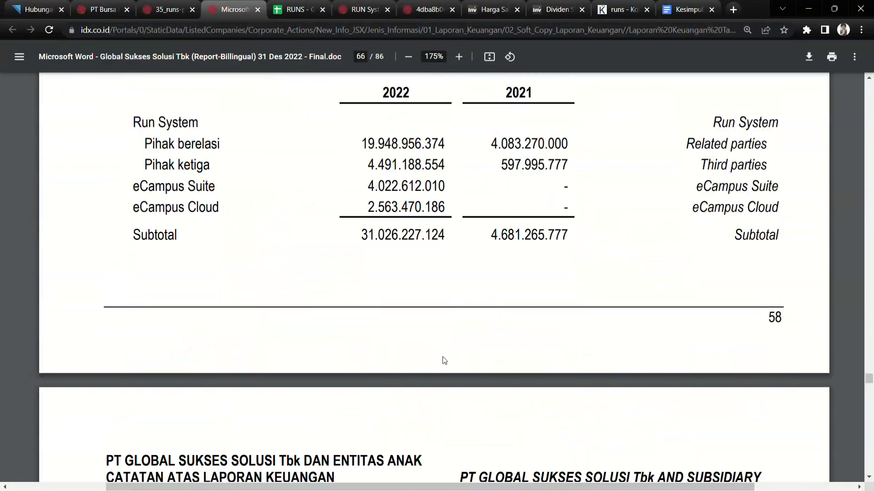
pyautogui.scroll(5, 444, 358)
pyautogui.scroll(4, 445, 357)
pyautogui.scroll(-1, 441, 304)
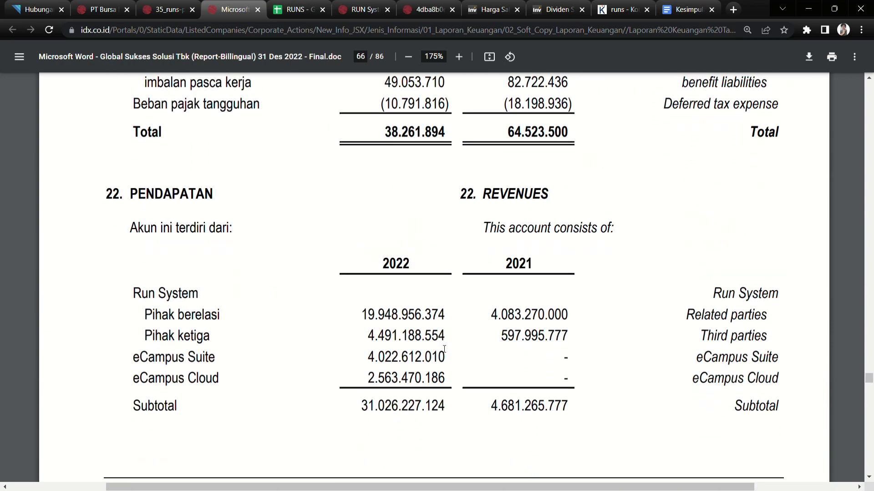
# Step: Examine the 2022 revenue breakdown in note 22, highlighting the Run System, eCampus Suite and eCampus Cloud labels
pyautogui.moveTo(145, 320); pyautogui.dragTo(143, 296)
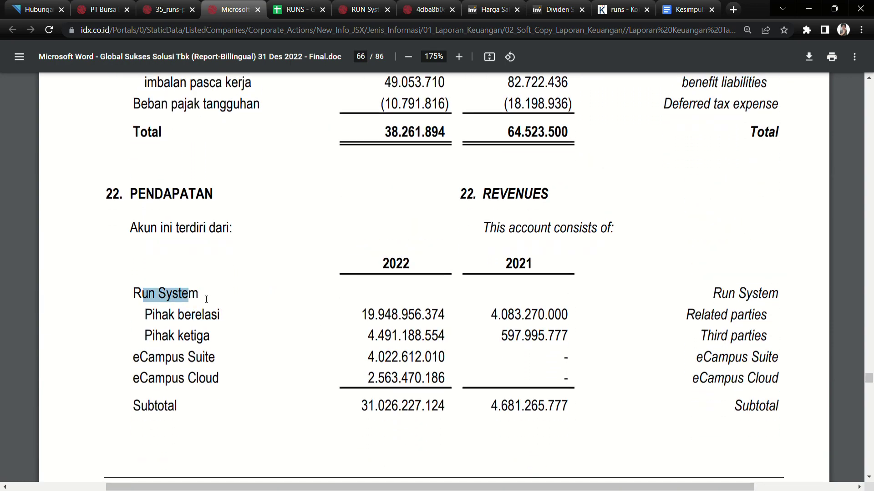
pyautogui.click(379, 321)
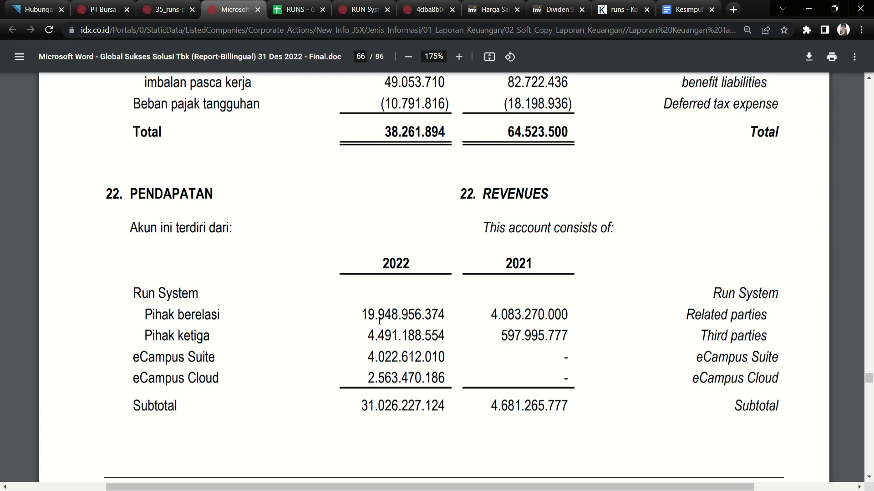
pyautogui.scroll(-3, 357, 345)
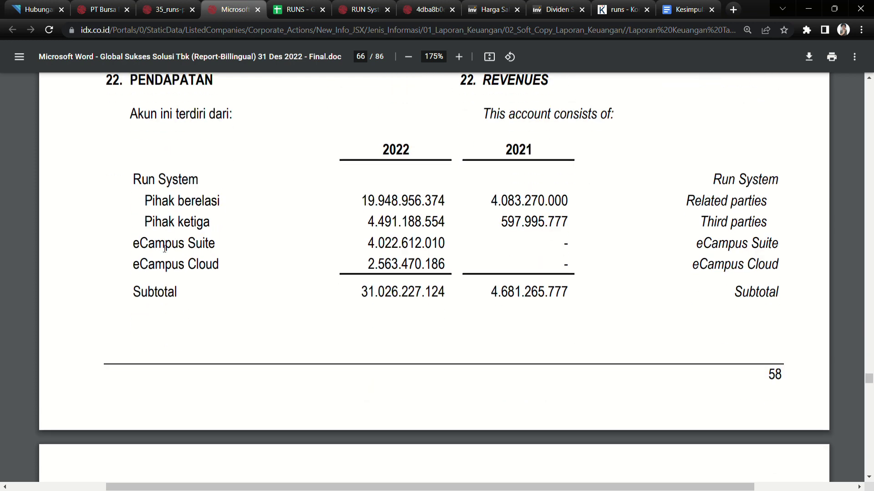
pyautogui.moveTo(141, 244); pyautogui.dragTo(210, 247)
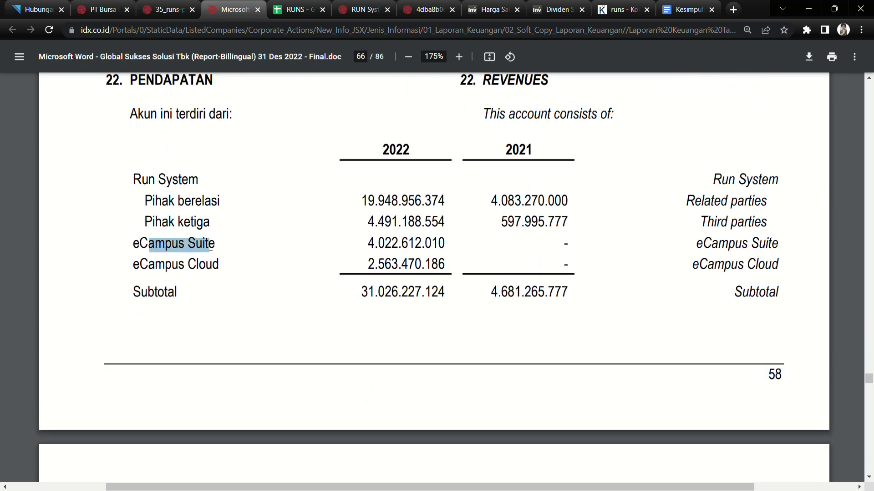
pyautogui.moveTo(156, 266); pyautogui.dragTo(306, 266)
pyautogui.click(394, 256)
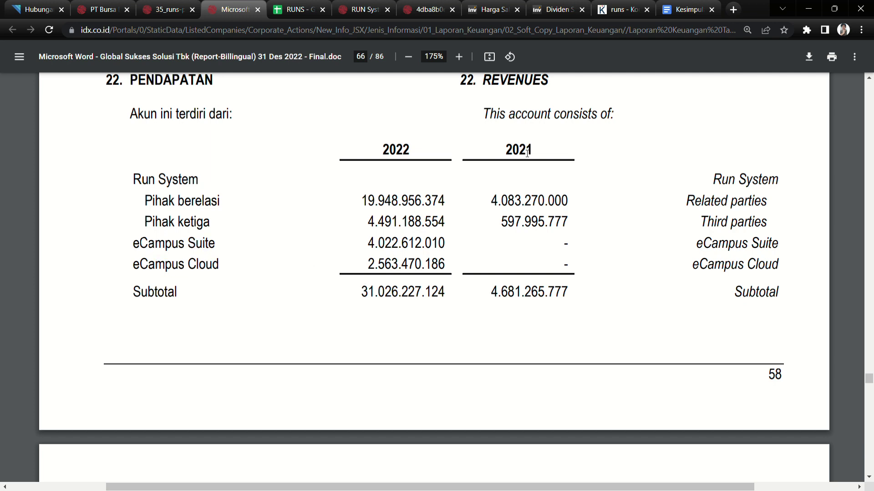
# Step: Compare the eCampus Suite and eCampus Cloud rows with the 2021 column of the revenue note
pyautogui.moveTo(526, 153); pyautogui.dragTo(522, 152)
pyautogui.moveTo(133, 245); pyautogui.dragTo(212, 244)
pyautogui.moveTo(140, 267); pyautogui.dragTo(214, 267)
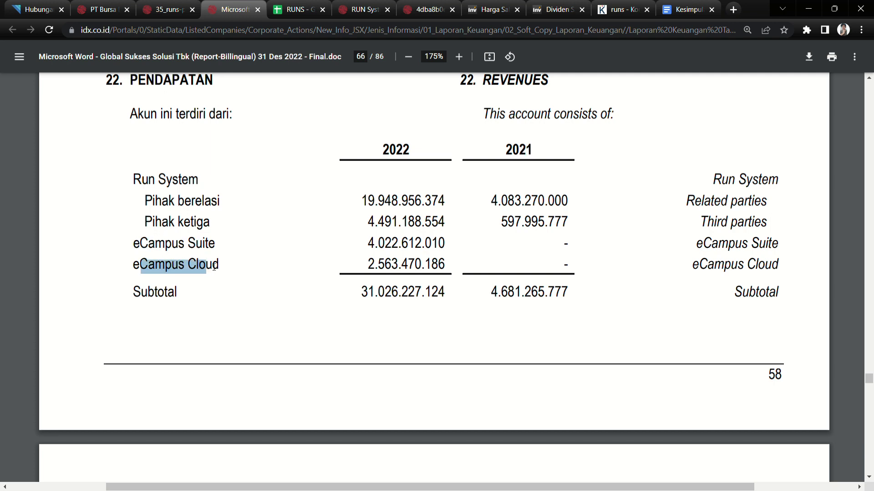
pyautogui.moveTo(559, 244); pyautogui.dragTo(576, 243)
# Step: Review the continued revenue note on page 67 and highlight the 2022 Run System cost in note 23
pyautogui.scroll(-10, 347, 372)
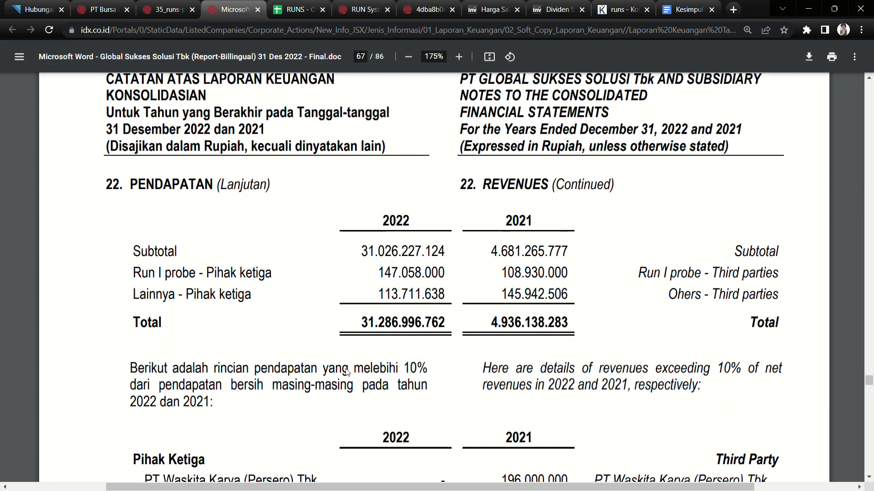
pyautogui.scroll(-5, 347, 372)
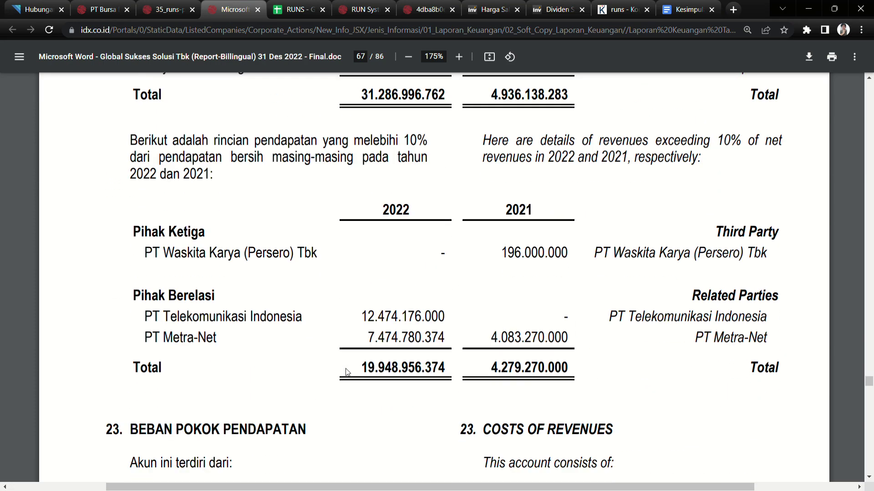
pyautogui.scroll(-5, 346, 373)
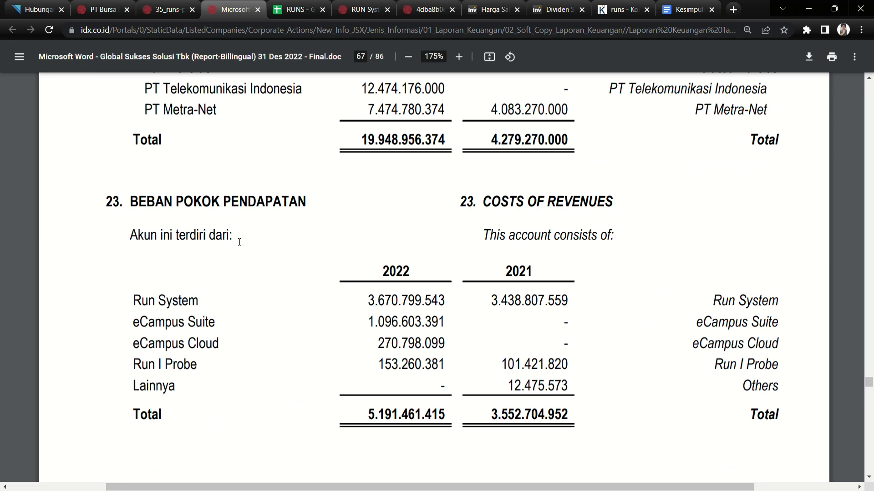
pyautogui.scroll(-5, 241, 333)
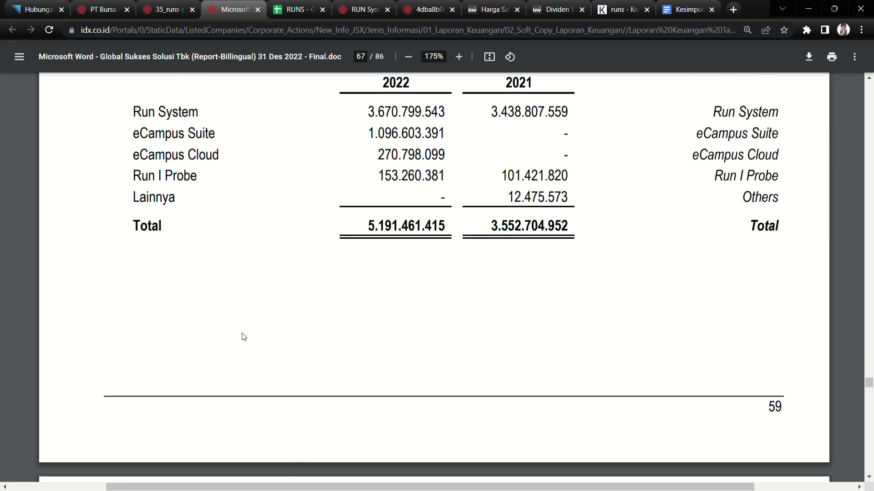
pyautogui.scroll(4, 244, 337)
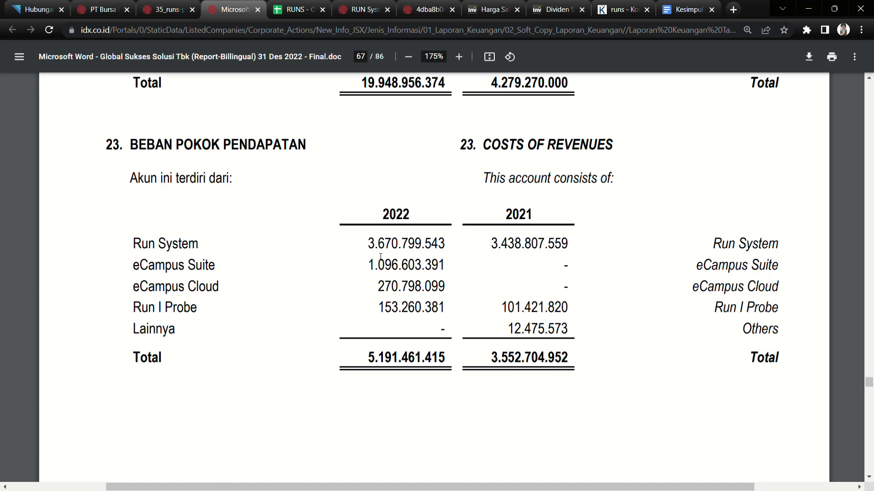
pyautogui.moveTo(367, 245); pyautogui.dragTo(447, 245)
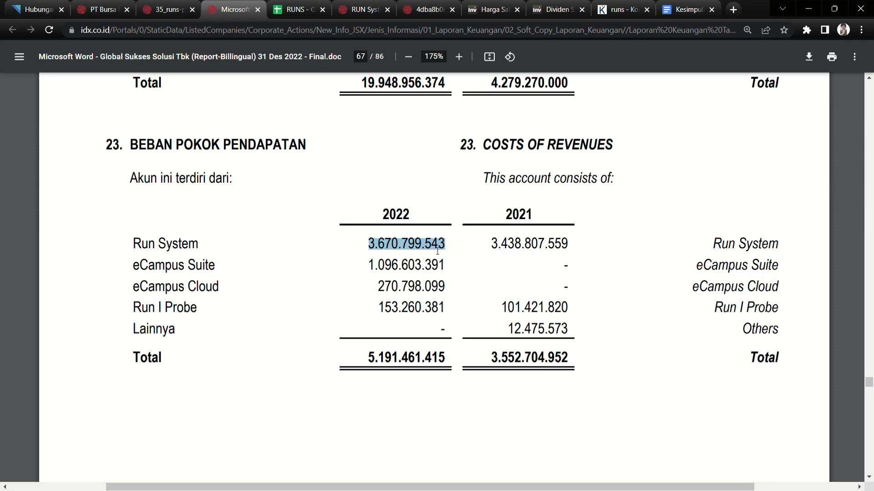
# Step: Review note 24, Beban Umum dan Administrasi, on page 68, highlighting its heading and marking a digit of the 2021 total
pyautogui.scroll(-15, 359, 335)
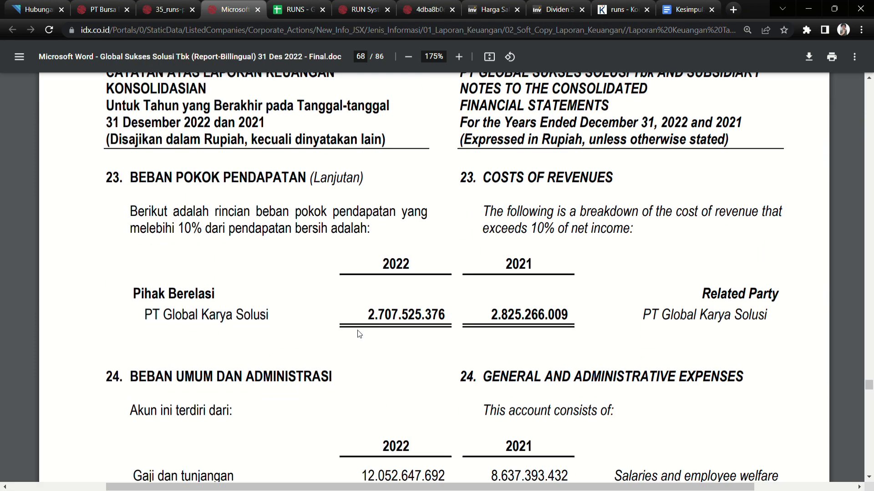
pyautogui.scroll(-4, 359, 335)
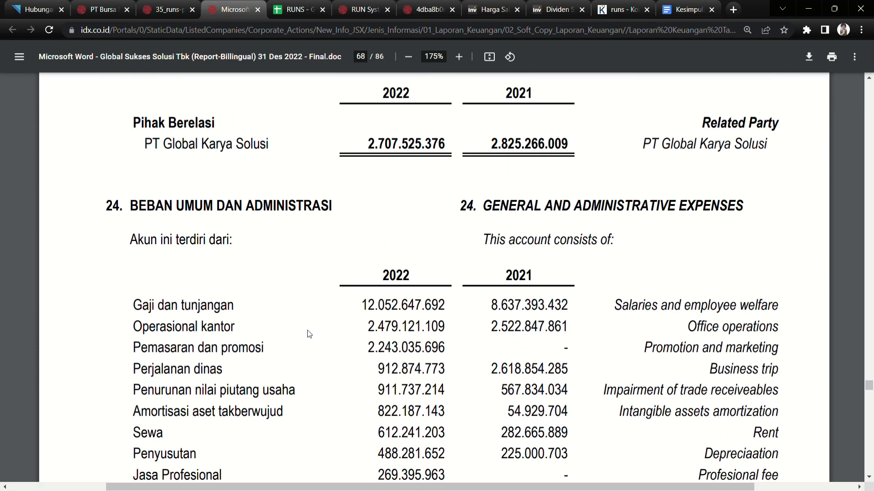
pyautogui.moveTo(175, 206); pyautogui.dragTo(314, 209)
pyautogui.scroll(-5, 348, 246)
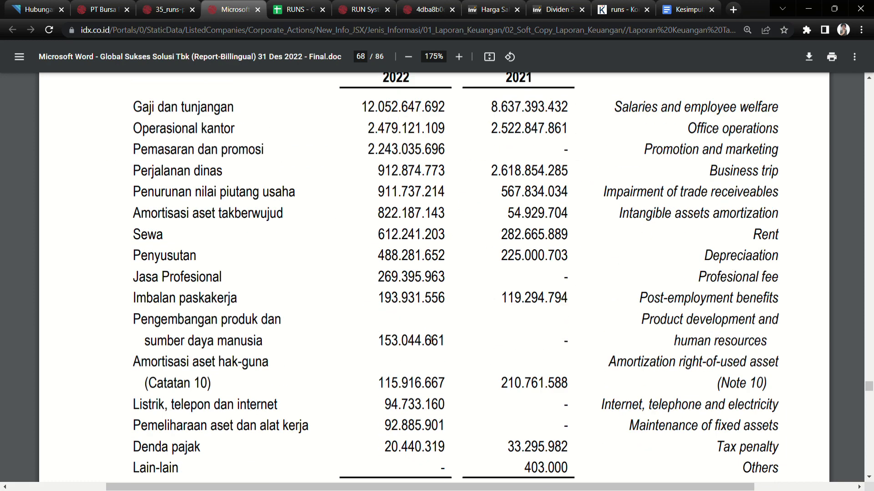
pyautogui.scroll(-3, 430, 340)
pyautogui.moveTo(506, 355); pyautogui.dragTo(502, 356)
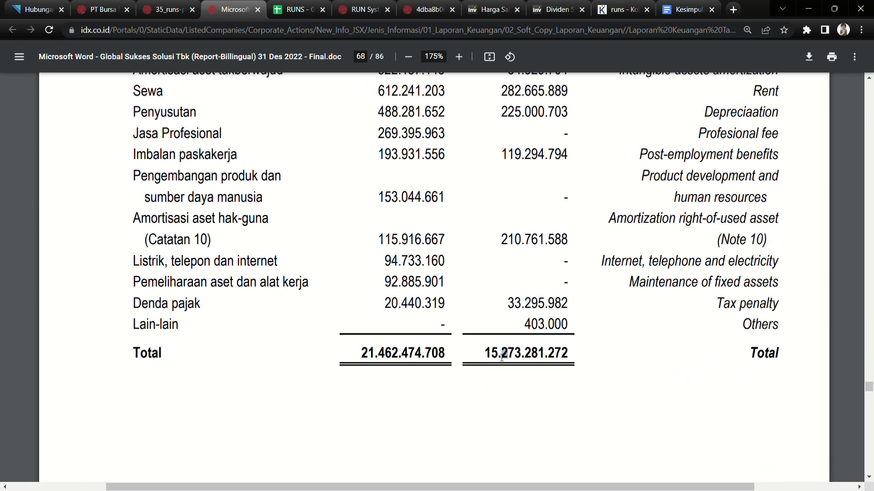
pyautogui.click(502, 356)
# Step: Return to the start of the note 24 expense table and highlight the Pemasaran dan promosi and Gaji dan tunjangan labels
pyautogui.scroll(3, 425, 396)
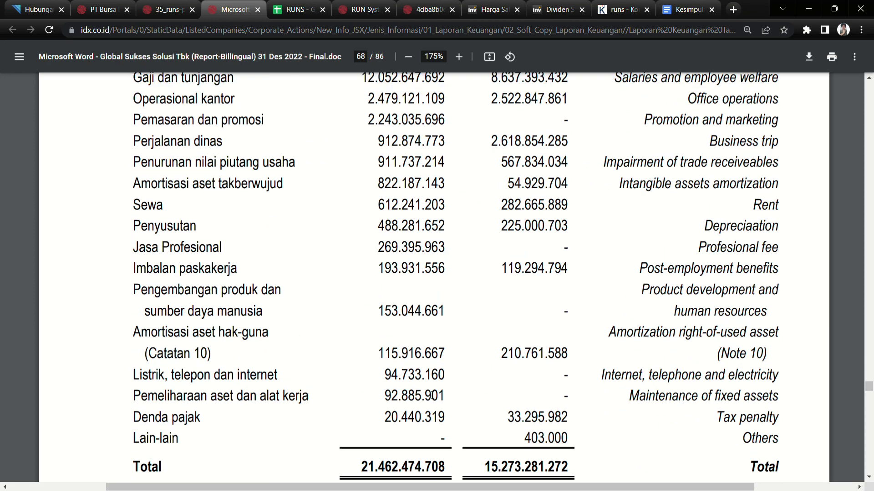
pyautogui.scroll(3, 420, 334)
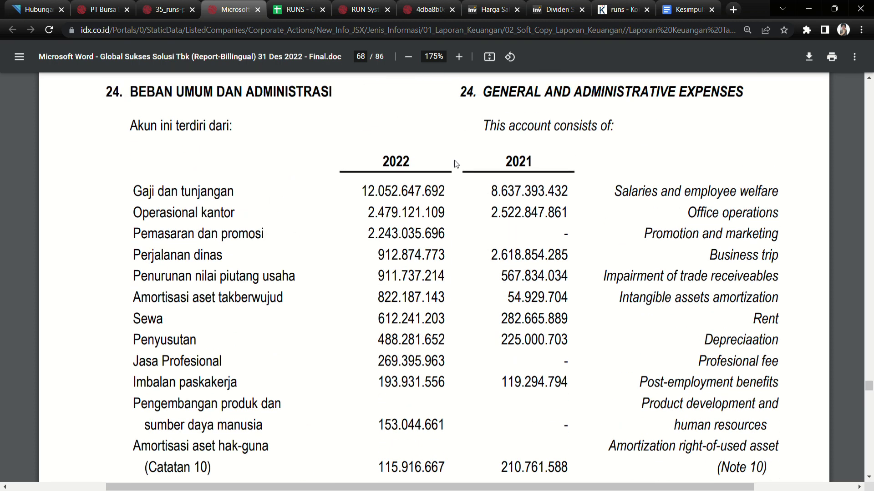
pyautogui.moveTo(165, 234); pyautogui.dragTo(283, 241)
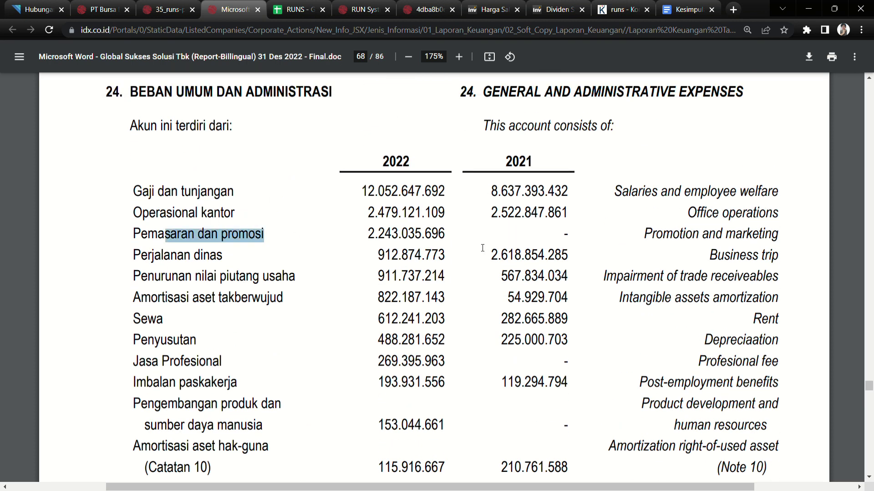
pyautogui.click(382, 241)
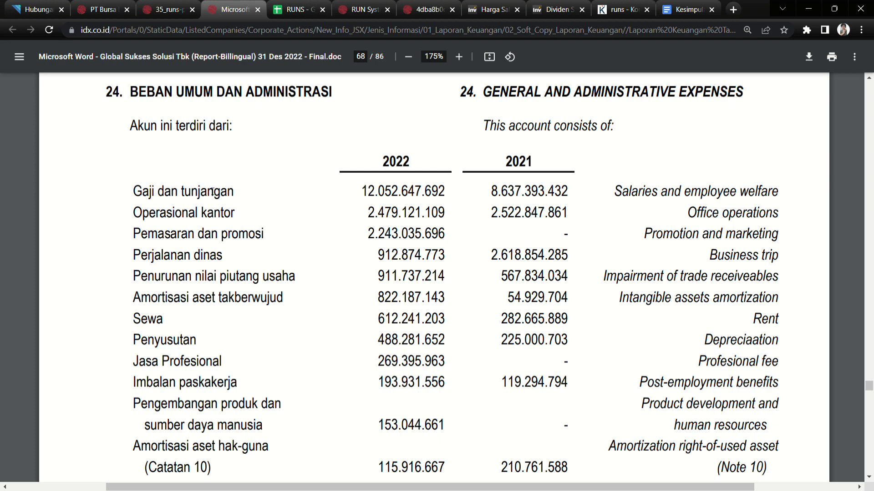
pyautogui.moveTo(165, 192); pyautogui.dragTo(255, 192)
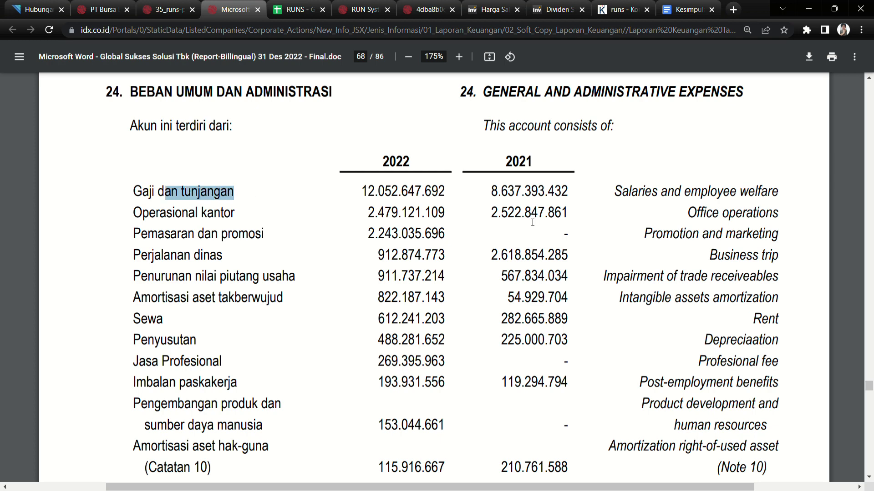
# Step: Return to note 23 on page 67, highlight its eCampus Suite, eCampus Cloud and Run I Probe labels, and compare their 2021 column
pyautogui.click(512, 202)
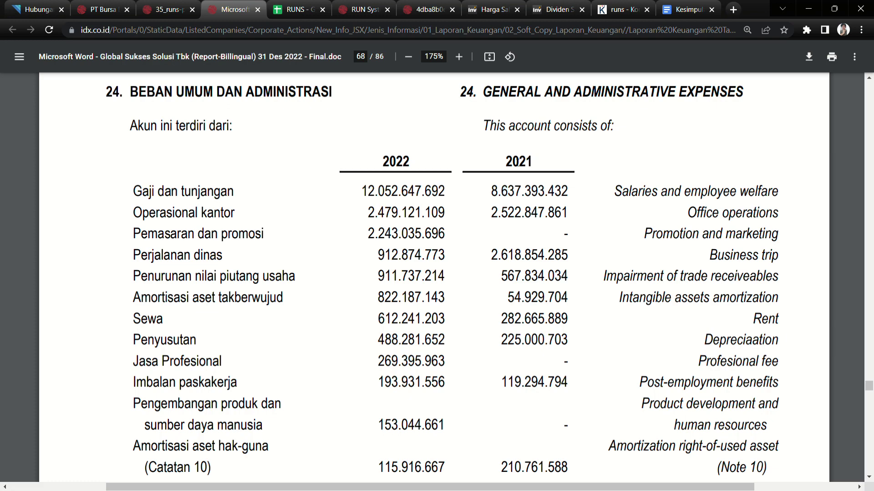
pyautogui.moveTo(396, 162); pyautogui.dragTo(403, 162)
pyautogui.scroll(8, 359, 351)
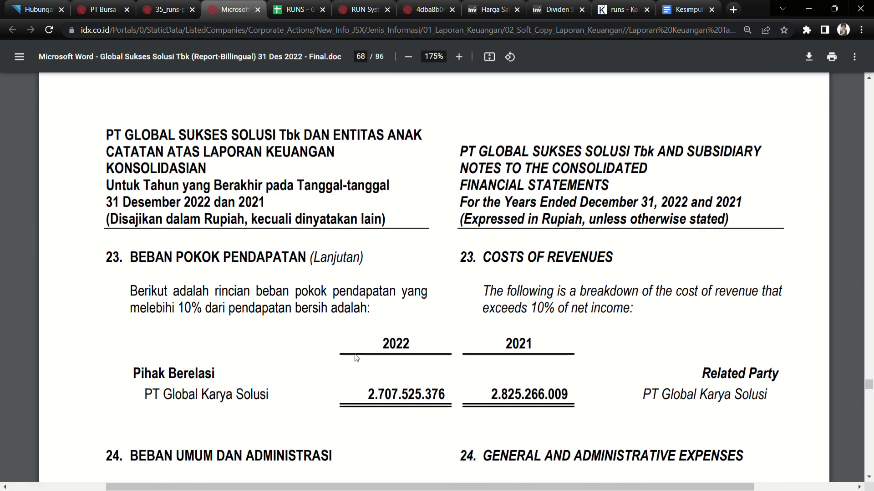
pyautogui.scroll(10, 356, 358)
pyautogui.moveTo(156, 343); pyautogui.dragTo(211, 349)
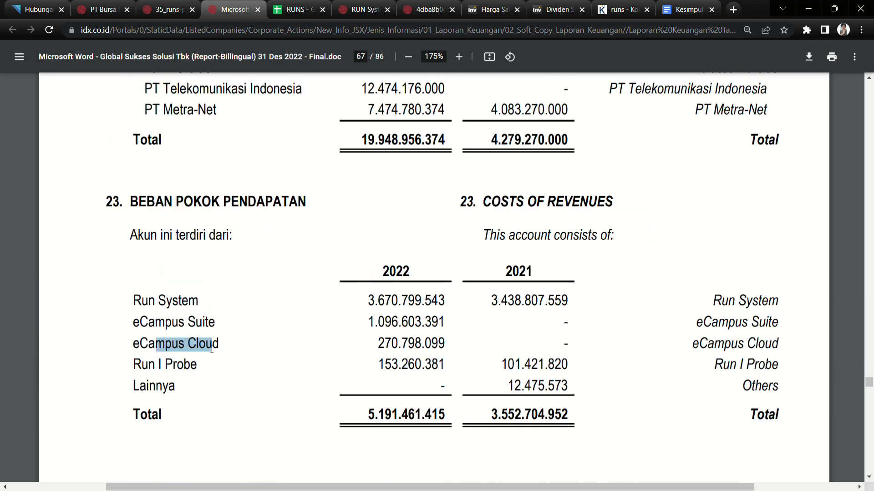
pyautogui.moveTo(142, 365); pyautogui.dragTo(191, 367)
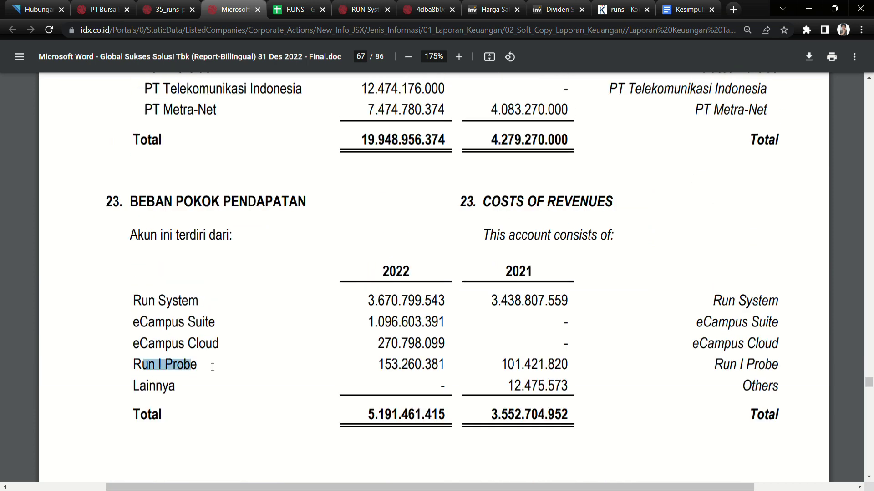
pyautogui.moveTo(140, 323); pyautogui.dragTo(206, 322)
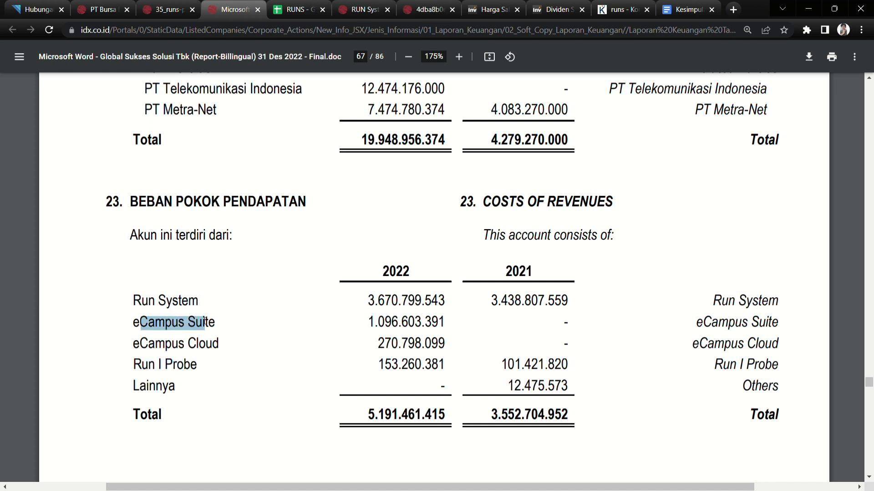
pyautogui.moveTo(140, 344); pyautogui.dragTo(224, 347)
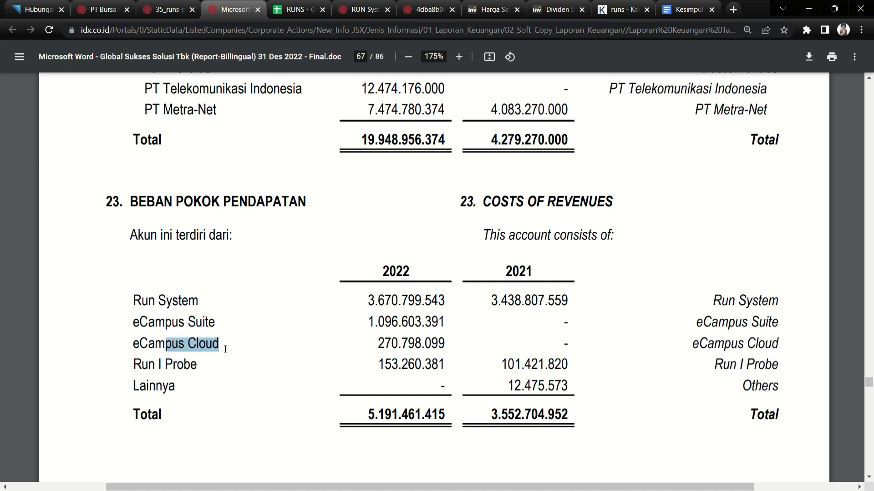
pyautogui.click(561, 327)
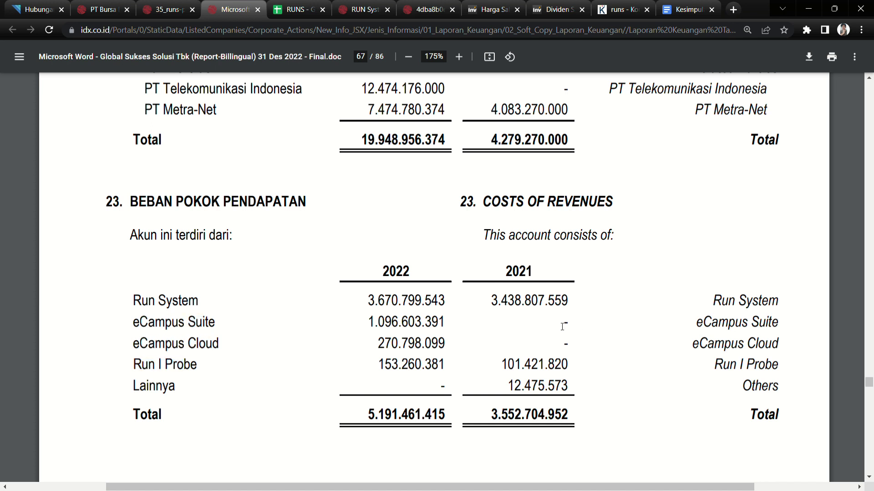
pyautogui.moveTo(553, 350); pyautogui.dragTo(554, 364)
pyautogui.click(493, 330)
# Step: Re-read the note 24 general and administrative expense table on page 68 alongside the costs of revenue in note 23
pyautogui.scroll(-4, 457, 377)
pyautogui.scroll(-20, 457, 378)
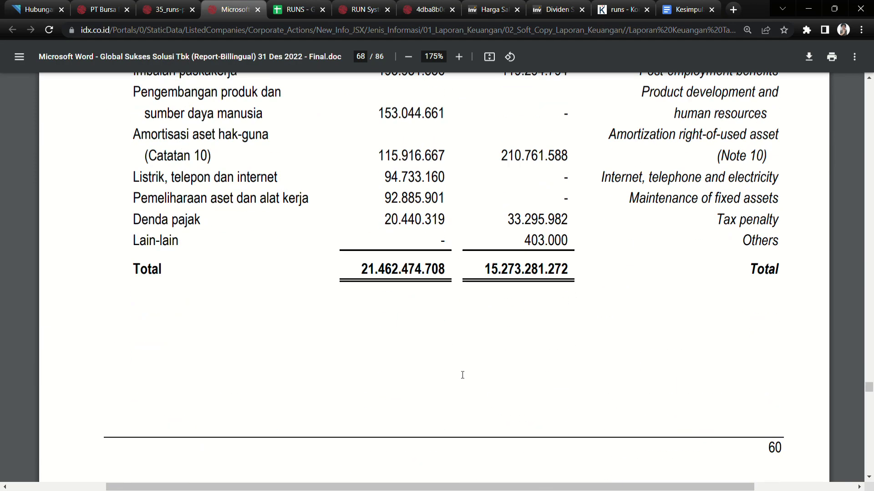
pyautogui.scroll(6, 462, 375)
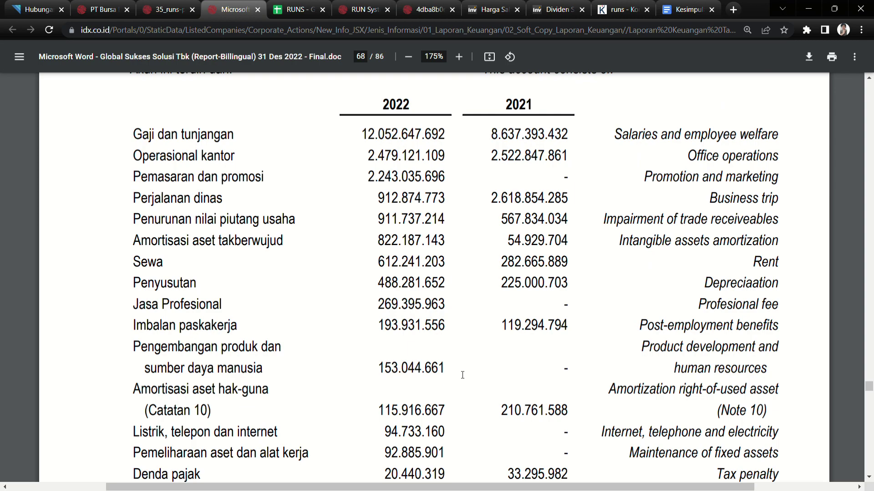
pyautogui.scroll(15, 372, 332)
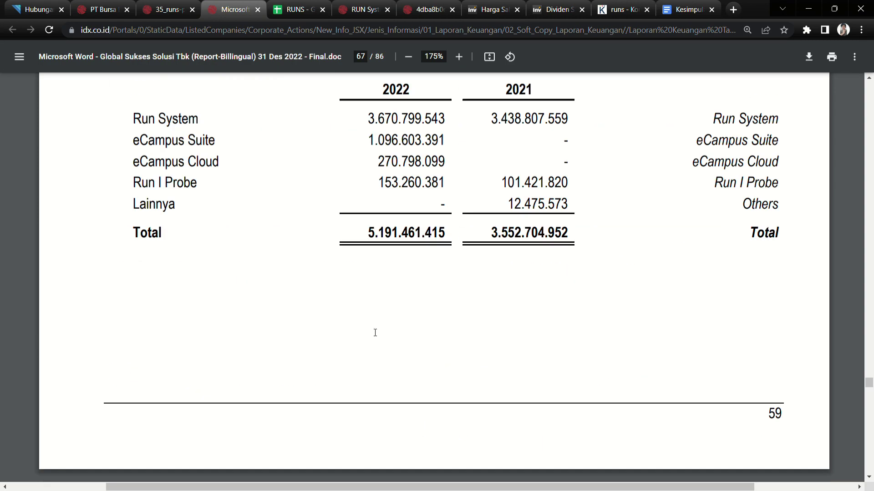
pyautogui.scroll(-15, 372, 331)
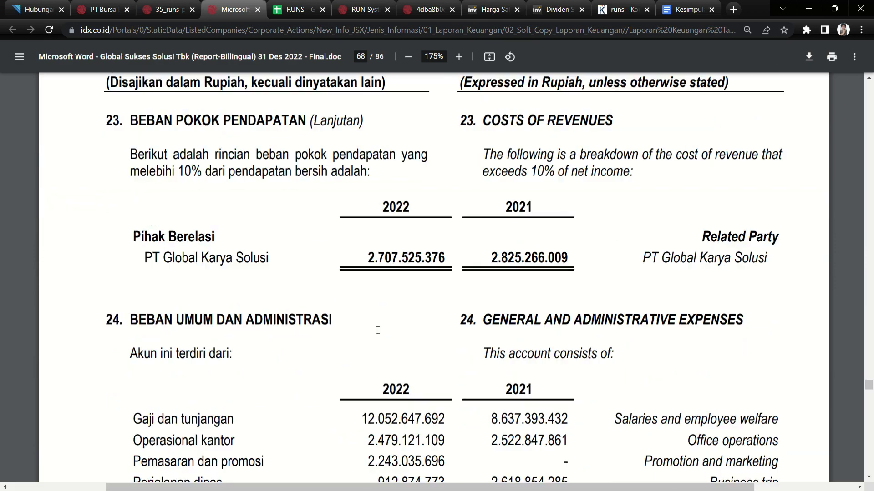
pyautogui.scroll(-3, 378, 331)
pyautogui.scroll(10, 381, 327)
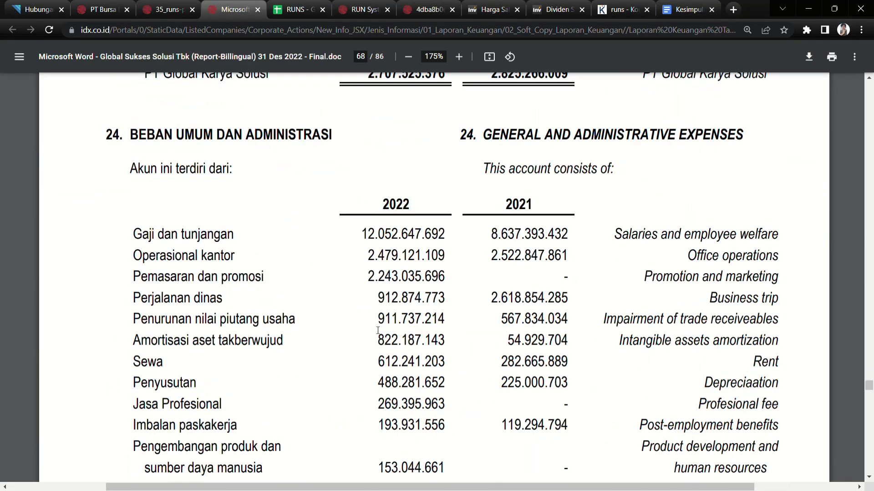
# Step: Go back to the balance sheet on page 9 and review the assets through to the equity section on page 11
pyautogui.moveTo(869, 384); pyautogui.dragTo(871, 130)
pyautogui.scroll(2, 523, 357)
pyautogui.scroll(-10, 522, 357)
pyautogui.scroll(4, 523, 368)
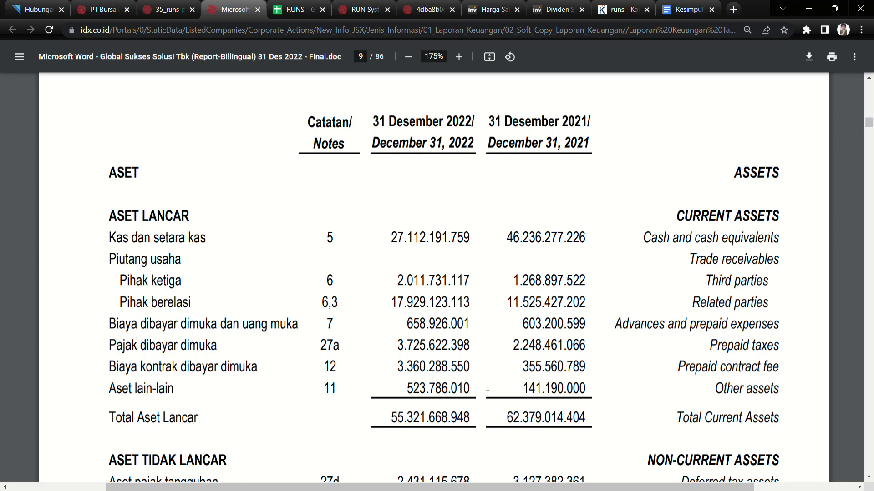
pyautogui.scroll(3, 487, 394)
pyautogui.scroll(-8, 400, 401)
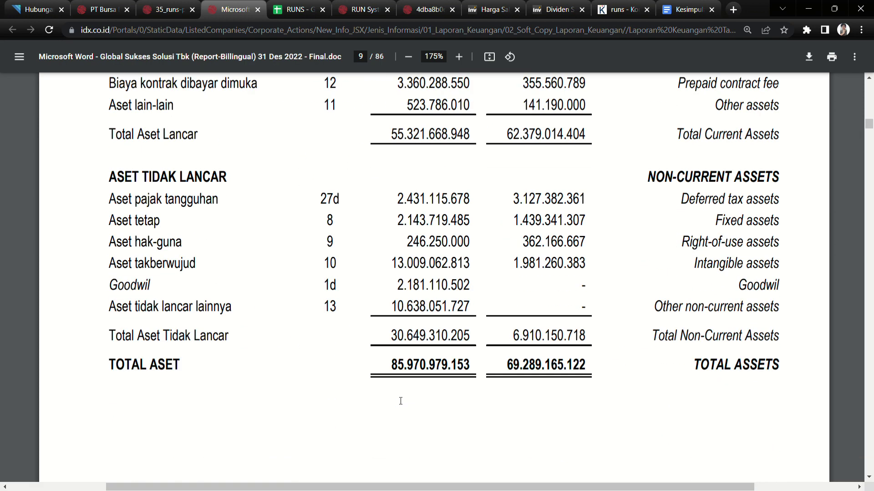
pyautogui.scroll(-20, 400, 401)
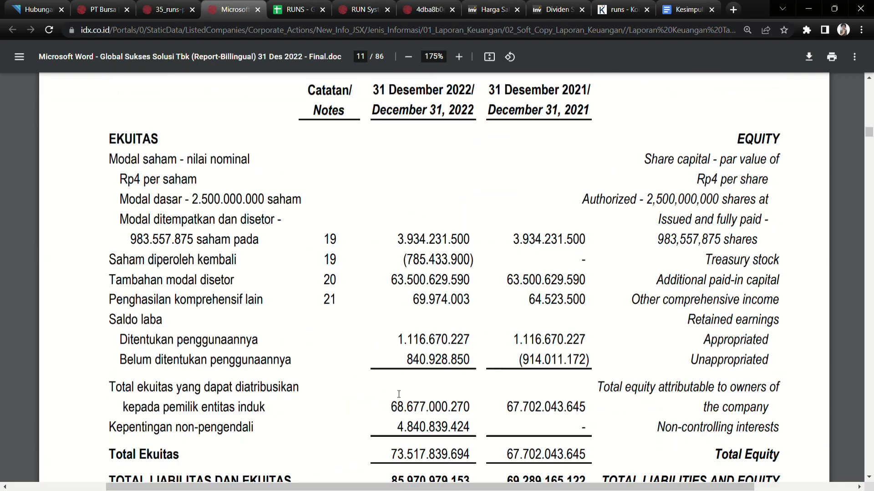
# Step: Bring up the profit or loss statement on page 12 and highlight the 2022 general and administrative expense
pyautogui.scroll(-20, 398, 394)
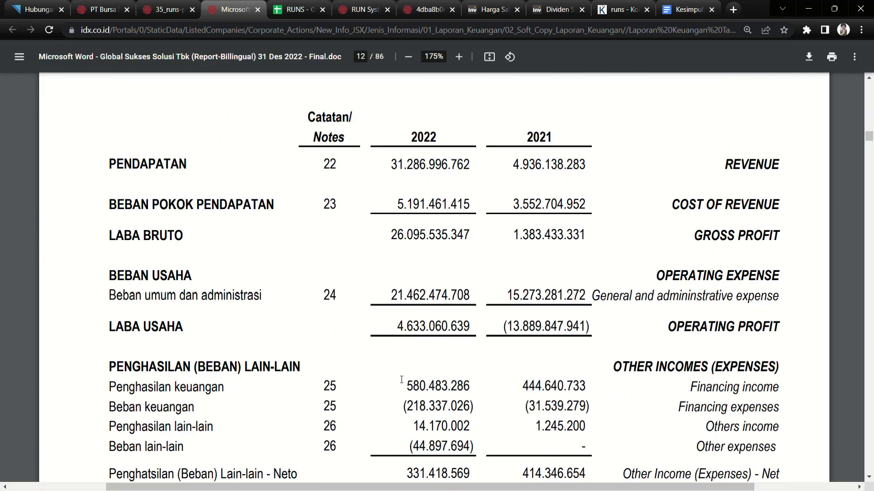
pyautogui.scroll(-5, 449, 245)
pyautogui.scroll(3, 449, 245)
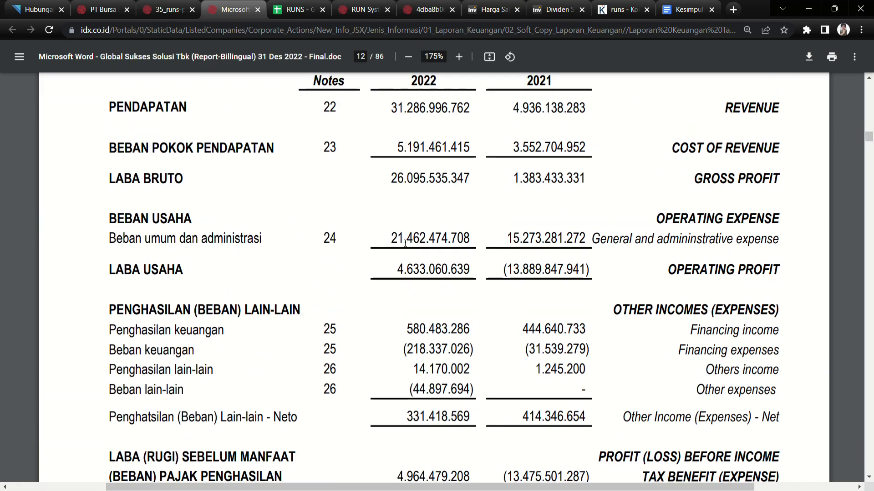
pyautogui.moveTo(391, 238); pyautogui.dragTo(473, 233)
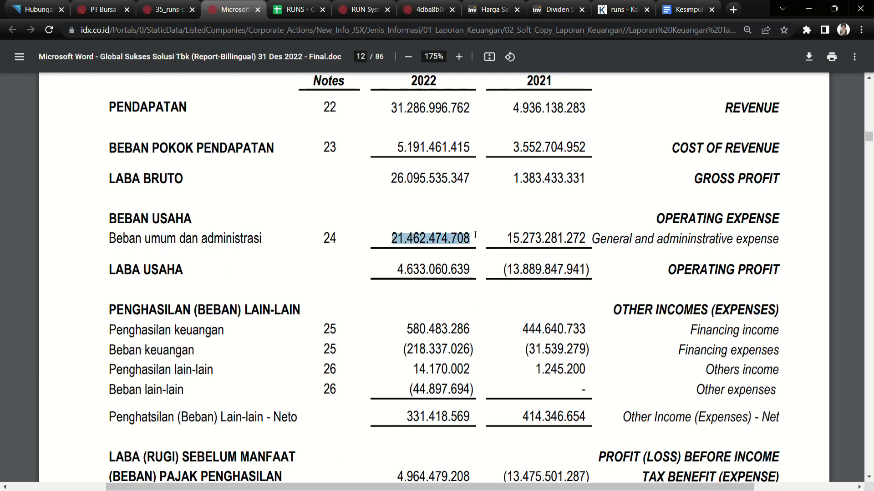
pyautogui.click(441, 267)
# Step: Re-highlight the 2022 Beban umum dan administrasi figure and follow the statement down to the LABA (RUGI) NETO line
pyautogui.scroll(-3, 418, 389)
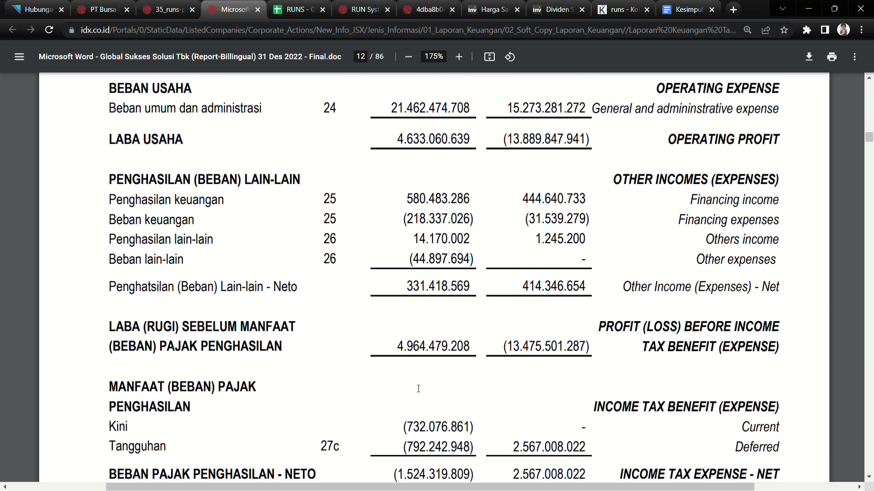
pyautogui.scroll(1, 418, 389)
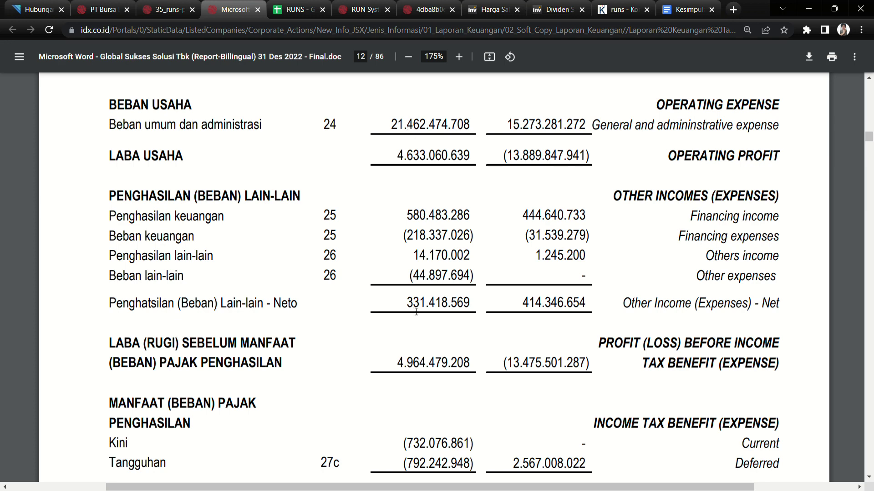
pyautogui.moveTo(390, 125); pyautogui.dragTo(474, 121)
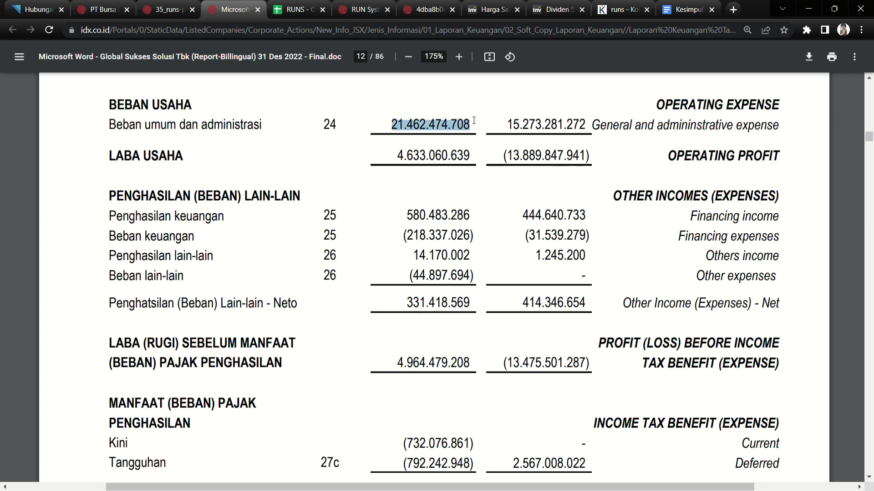
pyautogui.scroll(-2, 389, 355)
pyautogui.scroll(-2, 392, 349)
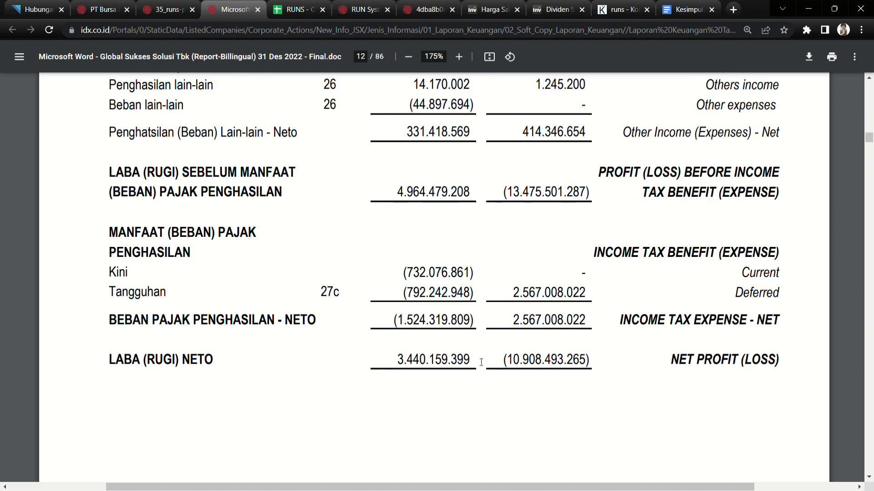
# Step: Mark the 2021 column heading and examine that year's figures from revenue down to the net result
pyautogui.scroll(12, 517, 371)
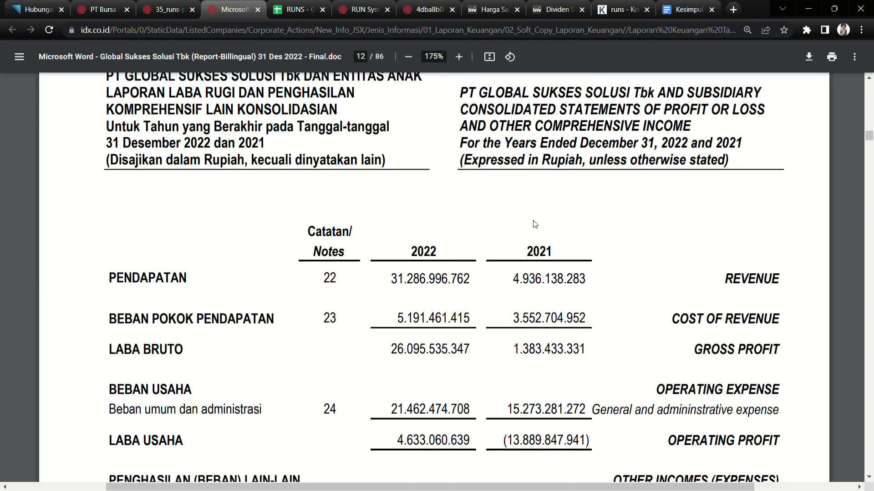
pyautogui.moveTo(540, 252); pyautogui.dragTo(547, 253)
pyautogui.doubleClick(512, 287)
pyautogui.scroll(-15, 514, 291)
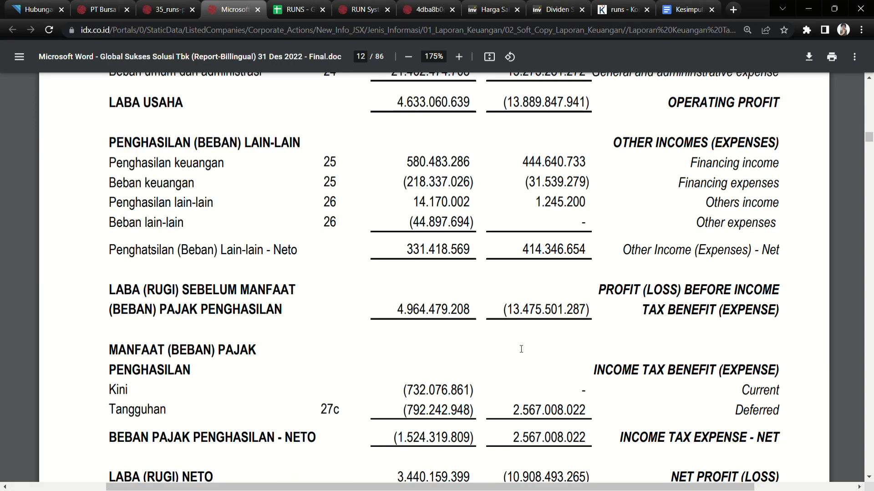
# Step: Examine the 2022 column of the profit or loss statement, relating revenue, cost of revenue and operating expense to net profit
pyautogui.scroll(15, 405, 311)
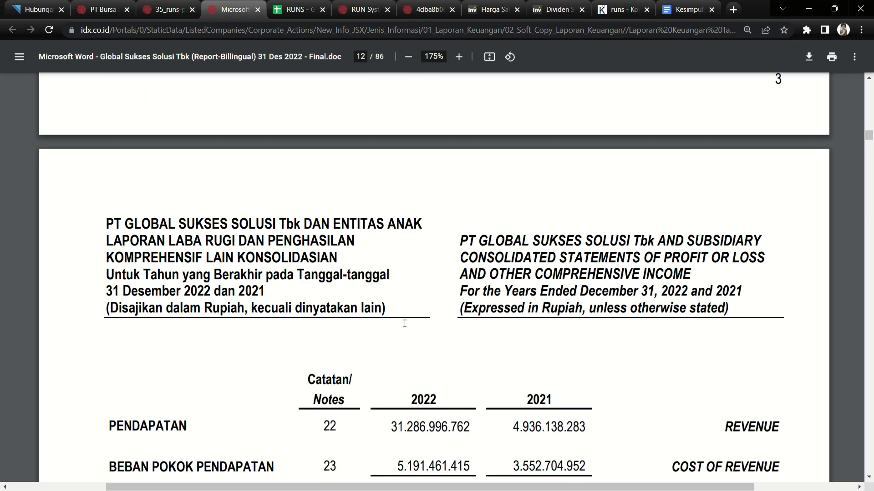
pyautogui.scroll(-7, 405, 318)
pyautogui.scroll(-7, 405, 323)
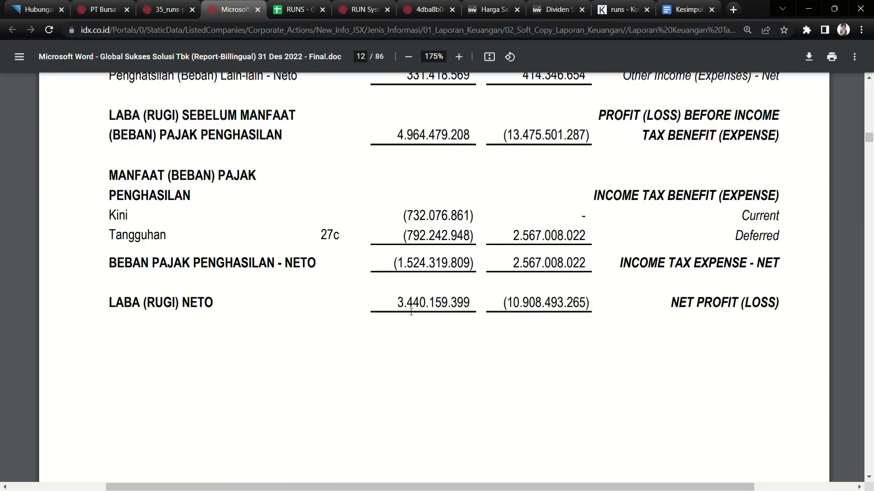
pyautogui.scroll(10, 405, 350)
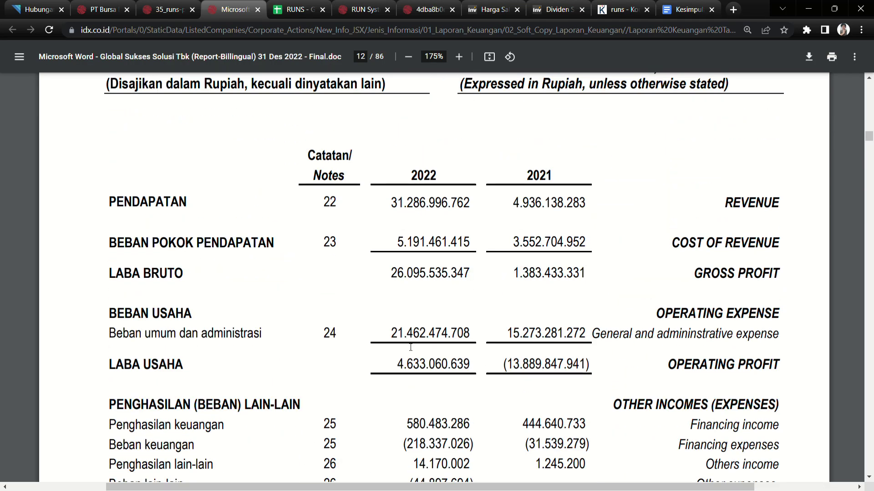
pyautogui.scroll(-10, 411, 348)
pyautogui.scroll(9, 396, 264)
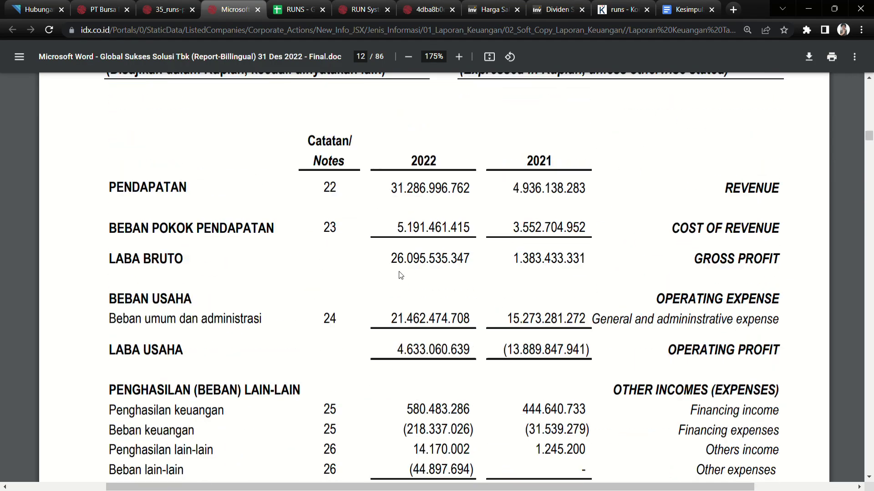
pyautogui.scroll(3, 400, 276)
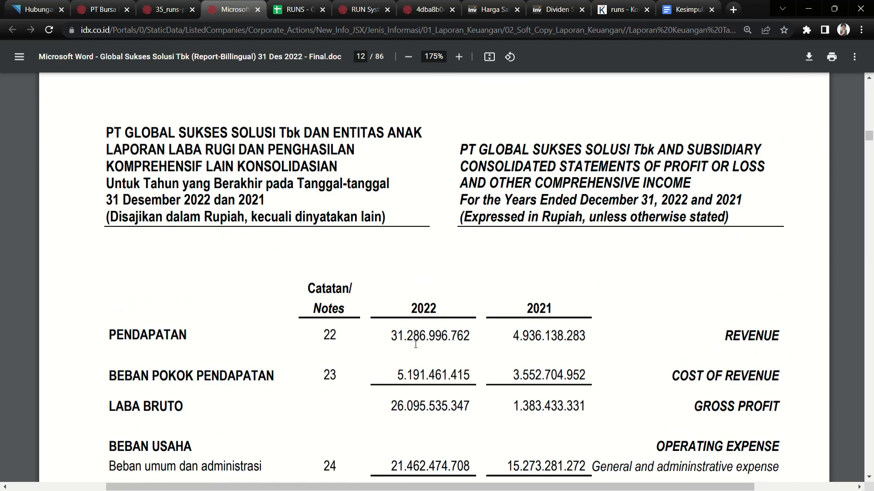
pyautogui.scroll(-14, 414, 346)
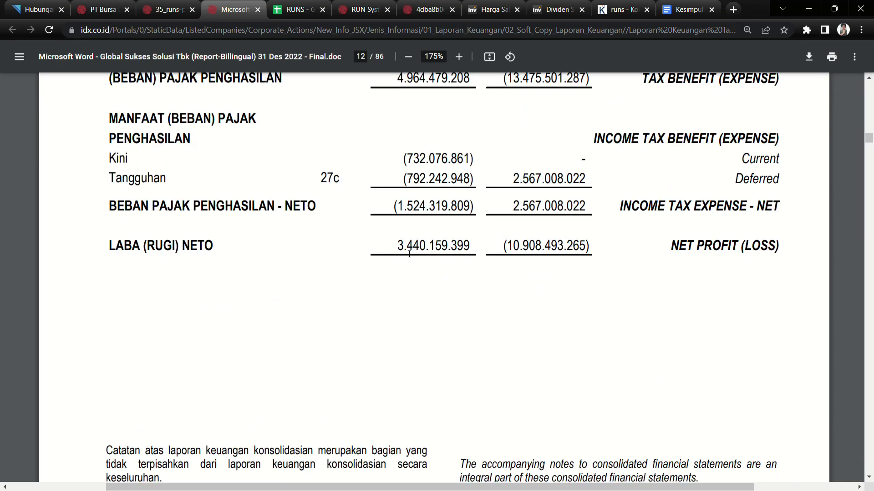
pyautogui.scroll(8, 409, 253)
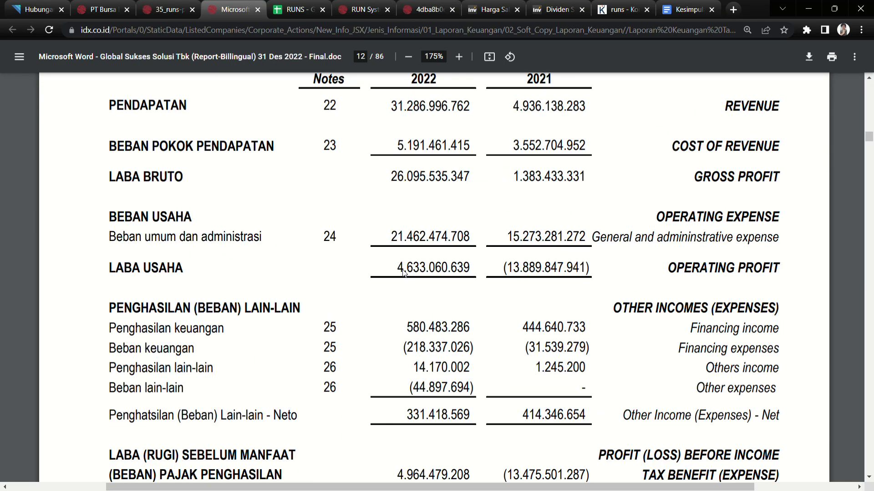
pyautogui.scroll(1, 406, 270)
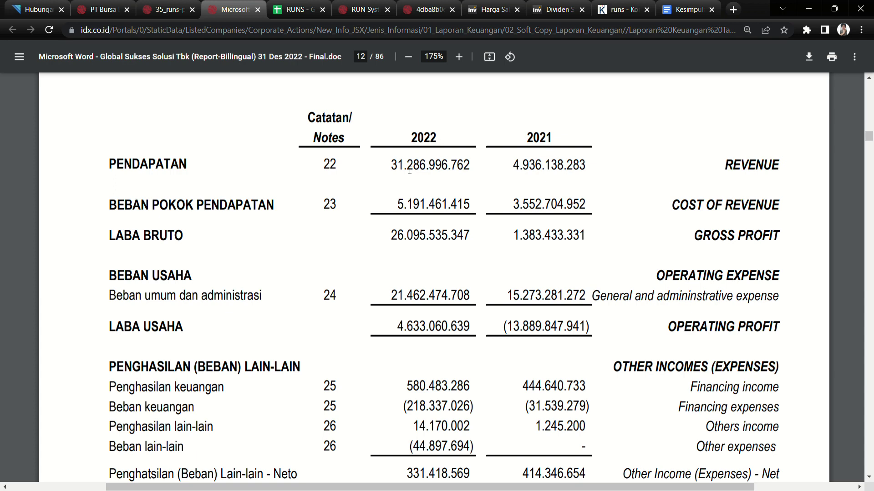
# Step: Compare the 2022 and 2021 figures for PENDAPATAN, LABA BRUTO and LABA (RUGI) NETO on page 12
pyautogui.moveTo(378, 164); pyautogui.dragTo(586, 165)
pyautogui.moveTo(378, 235); pyautogui.dragTo(585, 235)
pyautogui.scroll(-1, 461, 276)
pyautogui.scroll(-7, 462, 277)
pyautogui.scroll(3, 408, 244)
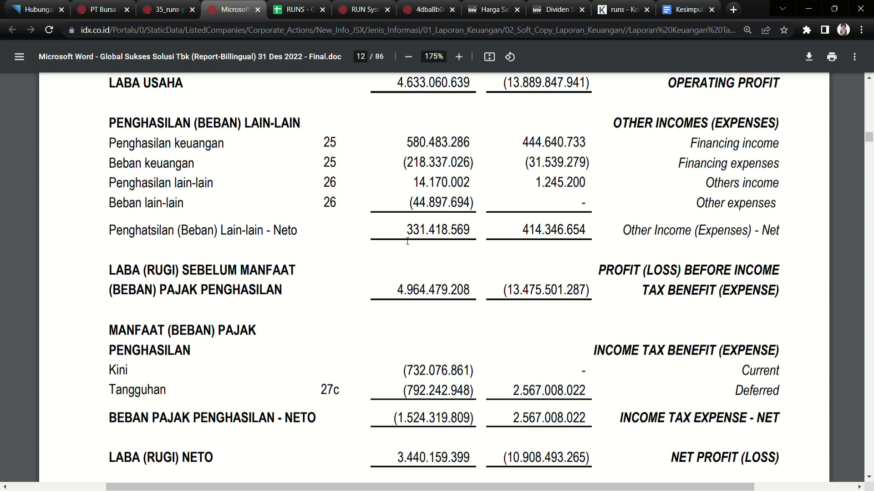
pyautogui.scroll(-5, 412, 250)
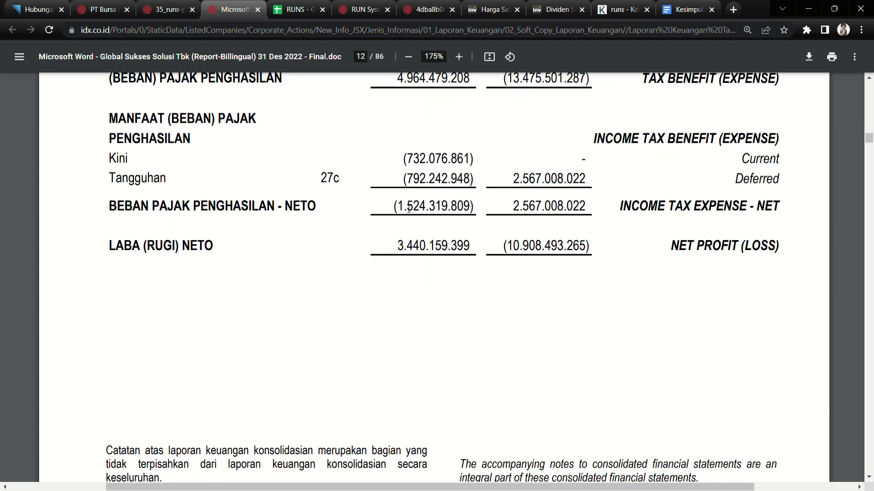
pyautogui.moveTo(378, 246); pyautogui.dragTo(589, 246)
pyautogui.scroll(11, 470, 247)
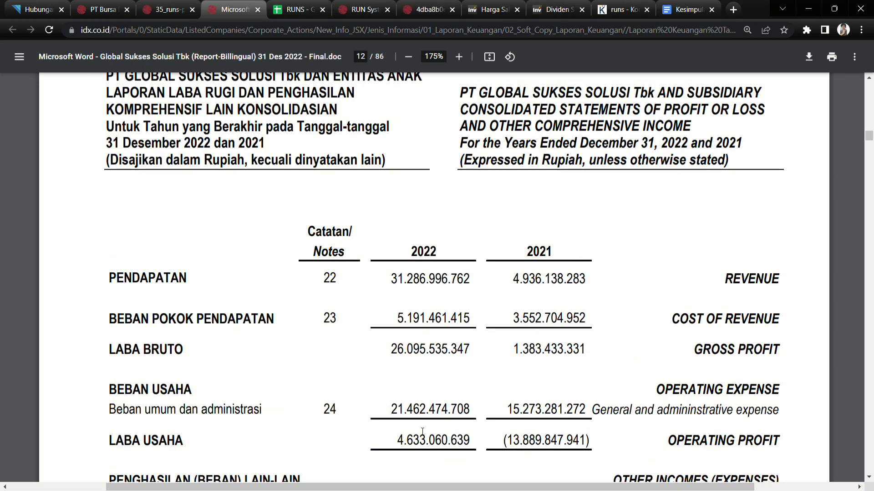
# Step: Review the profit or loss statement on page 12 down to LABA (RUGI) NETO for 2022 and 2021
pyautogui.scroll(-4, 422, 433)
pyautogui.scroll(-20, 422, 429)
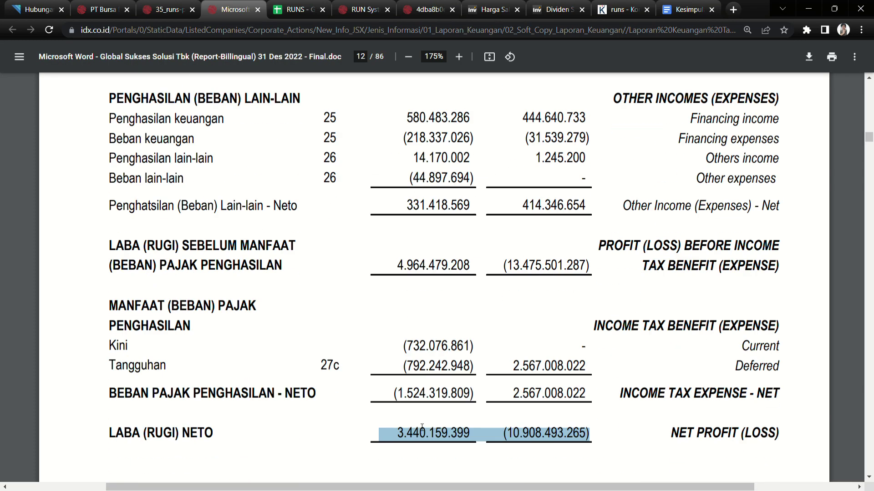
pyautogui.scroll(8, 422, 427)
pyautogui.scroll(13, 418, 427)
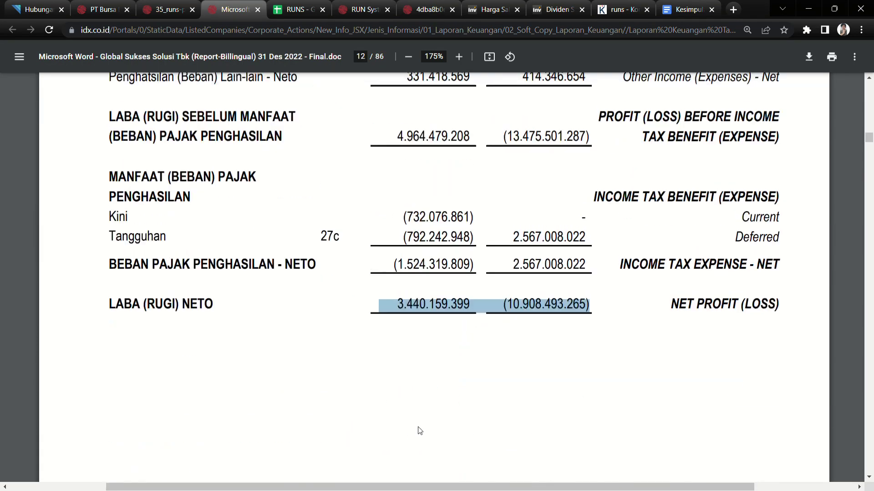
pyautogui.scroll(-4, 411, 354)
pyautogui.click(405, 279)
pyautogui.moveTo(383, 243); pyautogui.dragTo(460, 286)
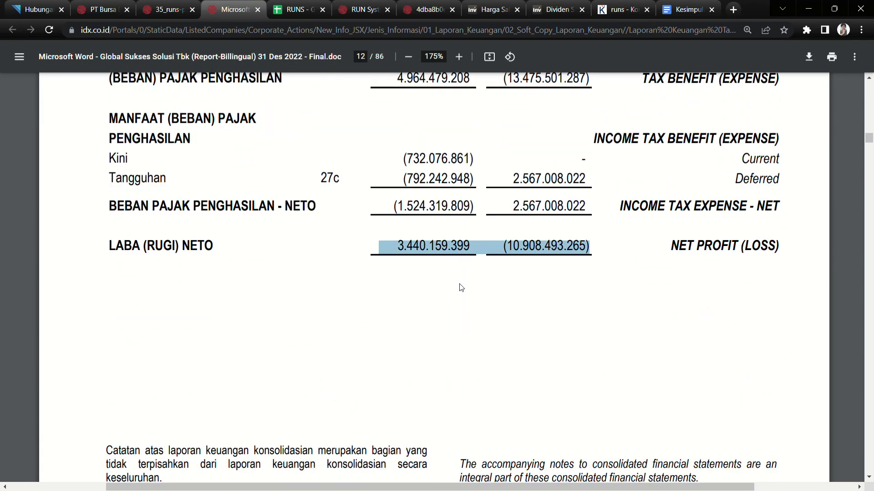
# Step: Highlight the 2022 PENDAPATAN figure and follow the statement down to that year's net profit
pyautogui.scroll(14, 455, 296)
pyautogui.moveTo(391, 279); pyautogui.dragTo(469, 279)
pyautogui.click(432, 288)
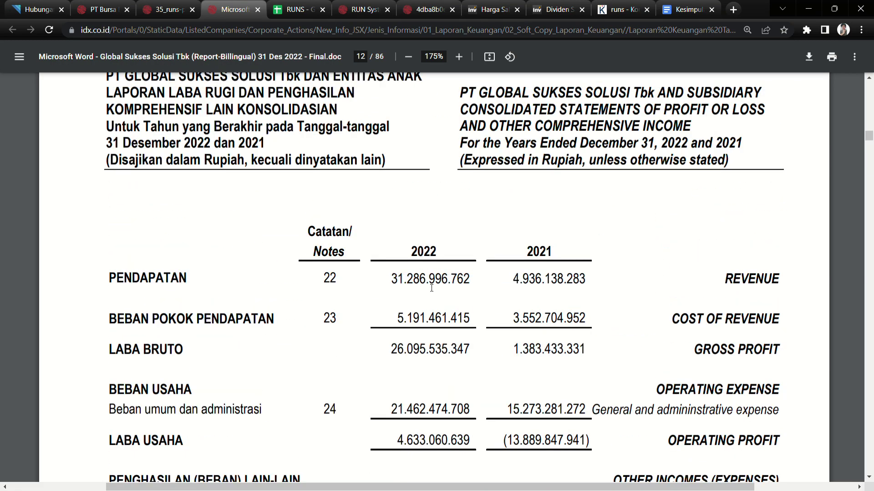
pyautogui.moveTo(392, 279); pyautogui.dragTo(481, 275)
pyautogui.scroll(-15, 458, 332)
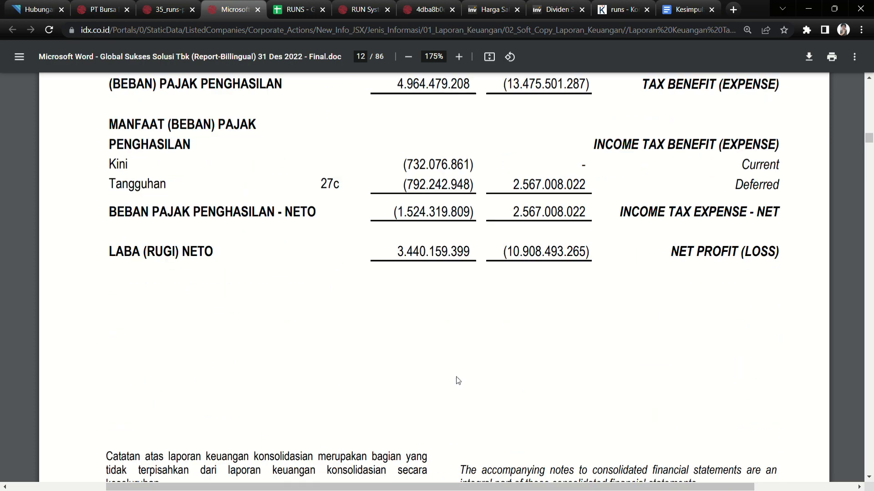
# Step: Go past the comprehensive income and equity statements to the operating activities section of the cash flow statement on page 15
pyautogui.scroll(-12, 459, 380)
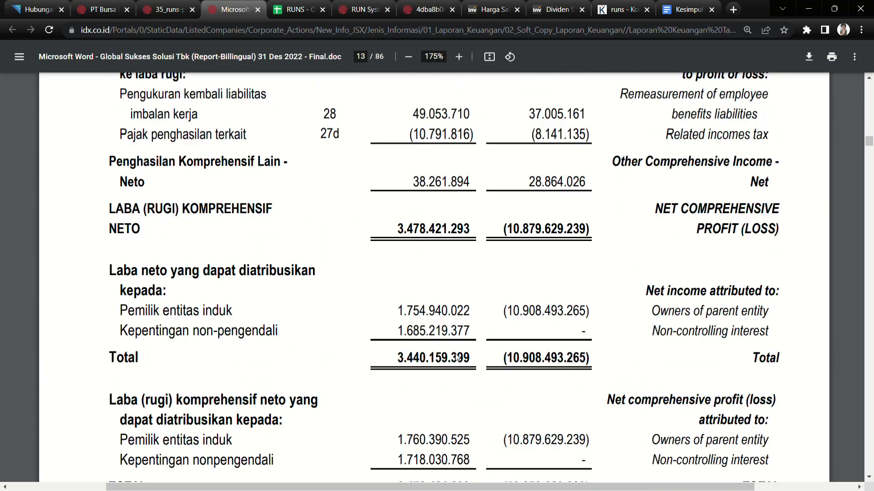
pyautogui.scroll(-15, 460, 353)
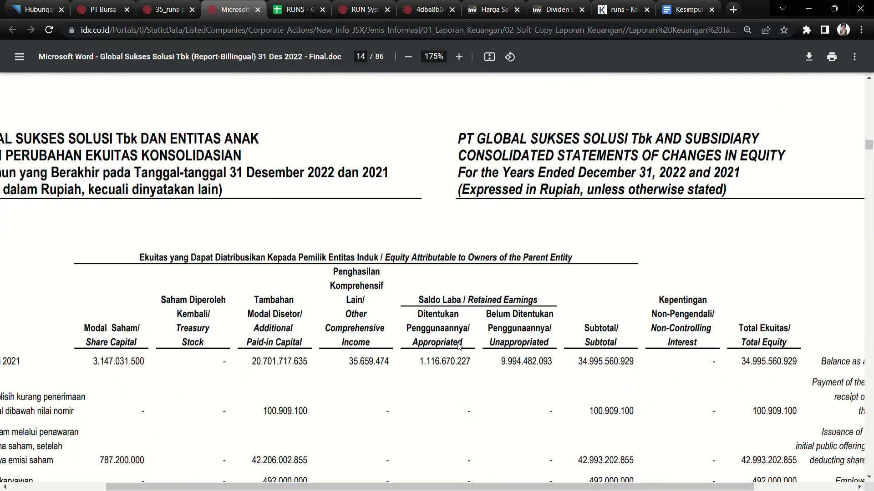
pyautogui.scroll(-4, 459, 346)
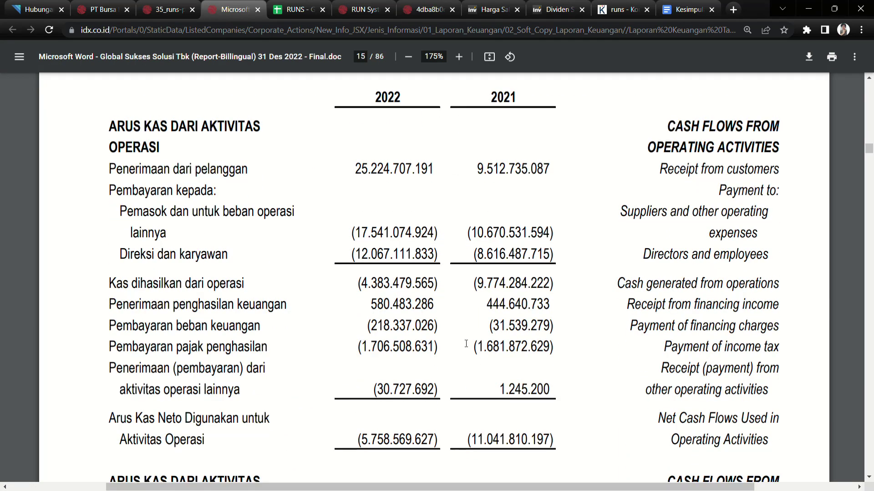
pyautogui.scroll(1, 459, 347)
pyautogui.scroll(-4, 533, 300)
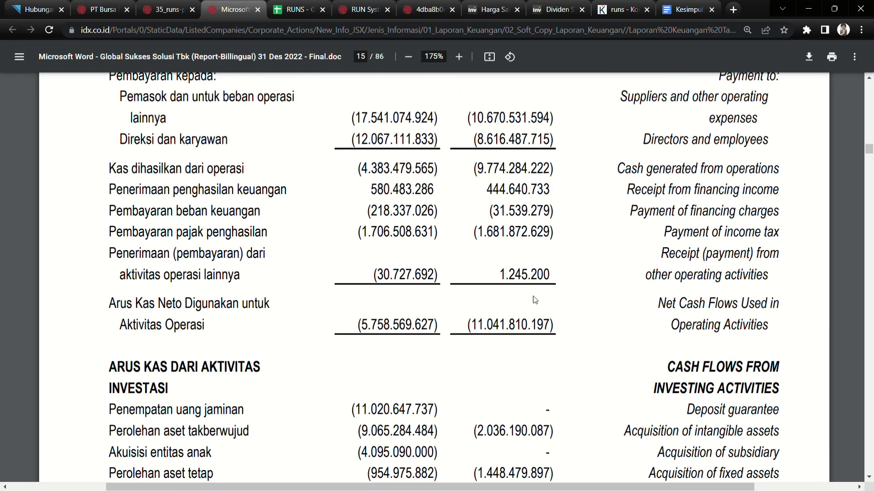
# Step: Compare the 2022 and 2021 net cash flows used in operating activities with the receipt and payment lines above them
pyautogui.moveTo(384, 326); pyautogui.dragTo(412, 325)
pyautogui.click(493, 328)
pyautogui.scroll(7, 493, 328)
pyautogui.scroll(-6, 493, 396)
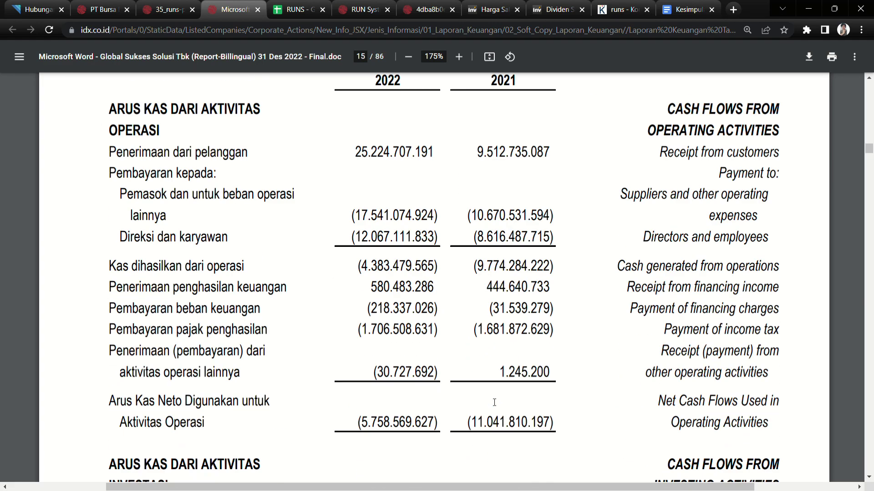
pyautogui.scroll(2, 381, 351)
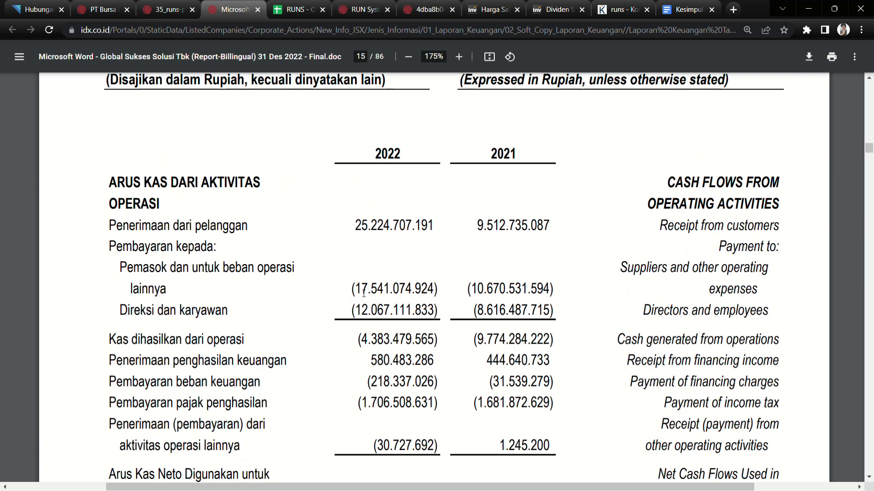
# Step: Highlight the payments to suppliers and for other operating expenses, and the 2022 payments to directors and employees
pyautogui.moveTo(146, 272); pyautogui.dragTo(257, 273)
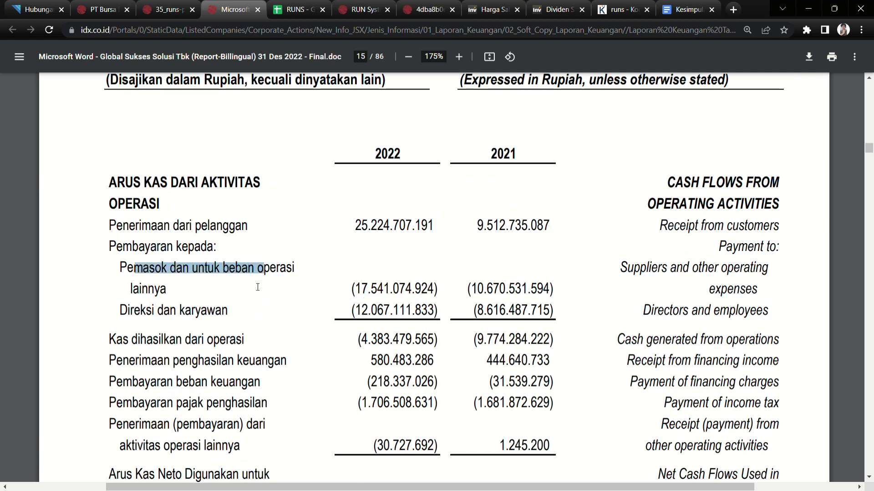
pyautogui.moveTo(143, 291); pyautogui.dragTo(153, 297)
pyautogui.moveTo(357, 289); pyautogui.dragTo(453, 283)
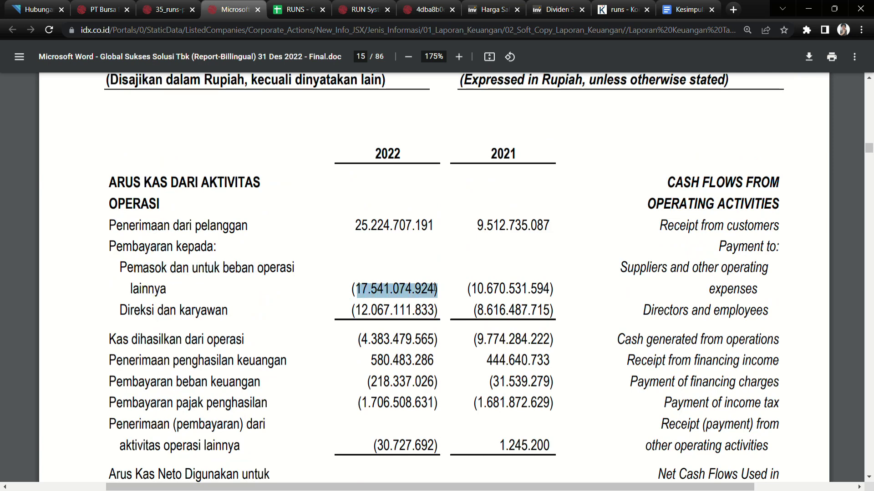
pyautogui.click(435, 289)
pyautogui.moveTo(120, 310); pyautogui.dragTo(440, 309)
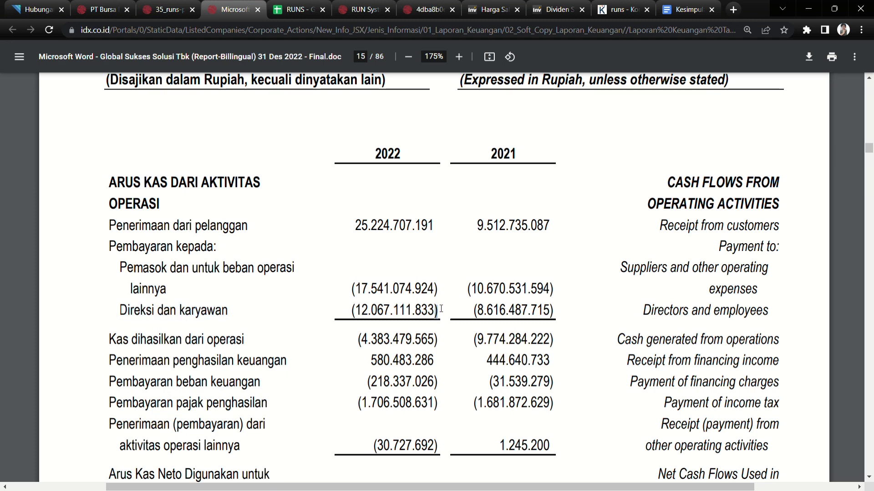
pyautogui.moveTo(361, 311); pyautogui.dragTo(435, 311)
pyautogui.moveTo(134, 268); pyautogui.dragTo(264, 270)
pyautogui.doubleClick(152, 292)
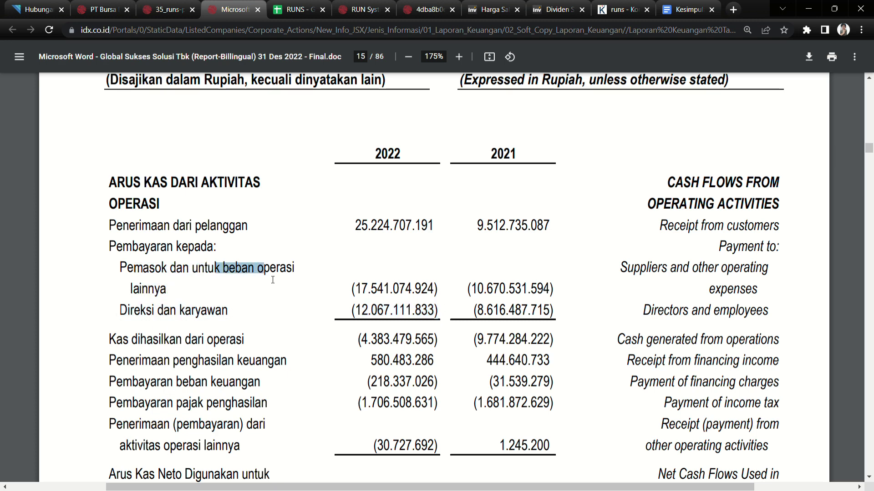
# Step: Mark the Kas dihasilkan dari operasi line and the 2022 payment to suppliers and for other operating expenses
pyautogui.scroll(-2, 268, 283)
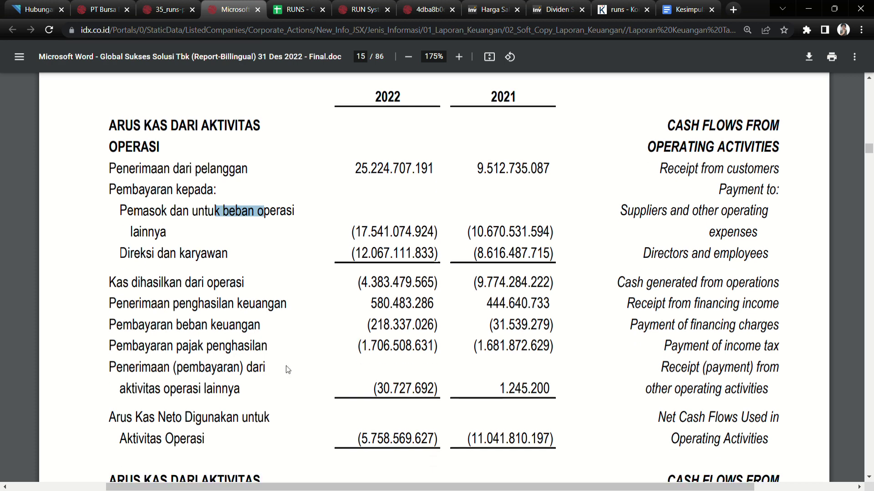
pyautogui.moveTo(137, 304); pyautogui.dragTo(209, 291)
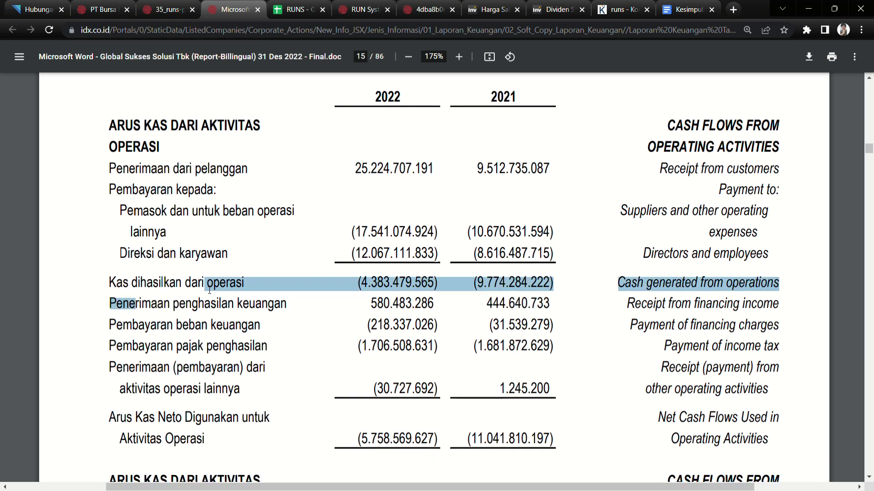
pyautogui.click(176, 328)
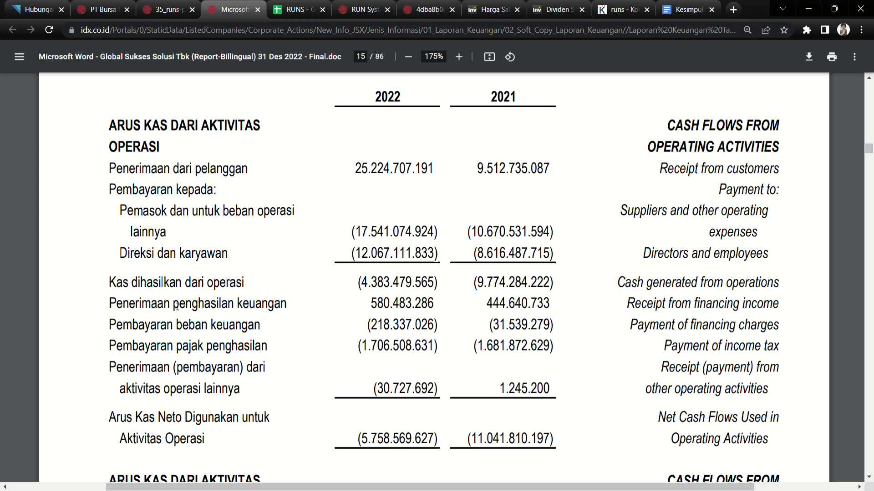
pyautogui.moveTo(356, 233); pyautogui.dragTo(444, 234)
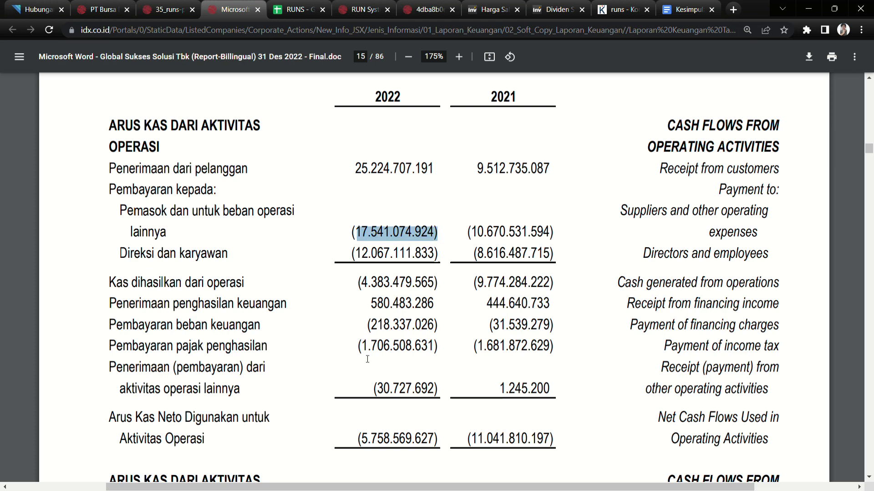
# Step: Mark the 2022 and 2021 figures for Arus Kas Neto Digunakan untuk Aktivitas Operasi
pyautogui.scroll(-3, 249, 356)
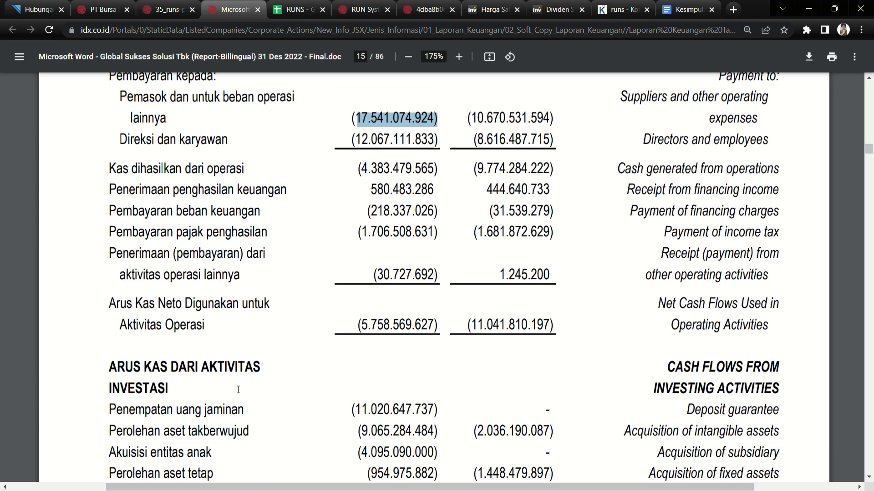
pyautogui.scroll(1, 265, 357)
pyautogui.scroll(-4, 268, 360)
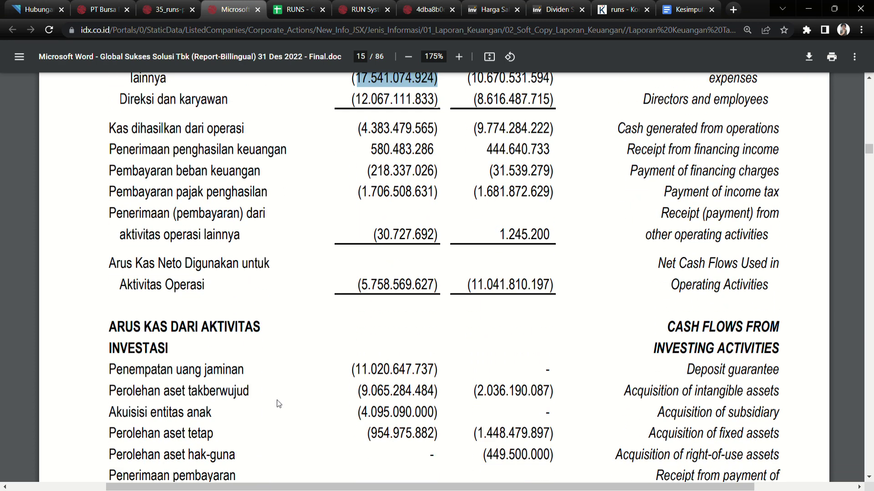
pyautogui.doubleClick(396, 268)
pyautogui.moveTo(478, 268); pyautogui.dragTo(554, 269)
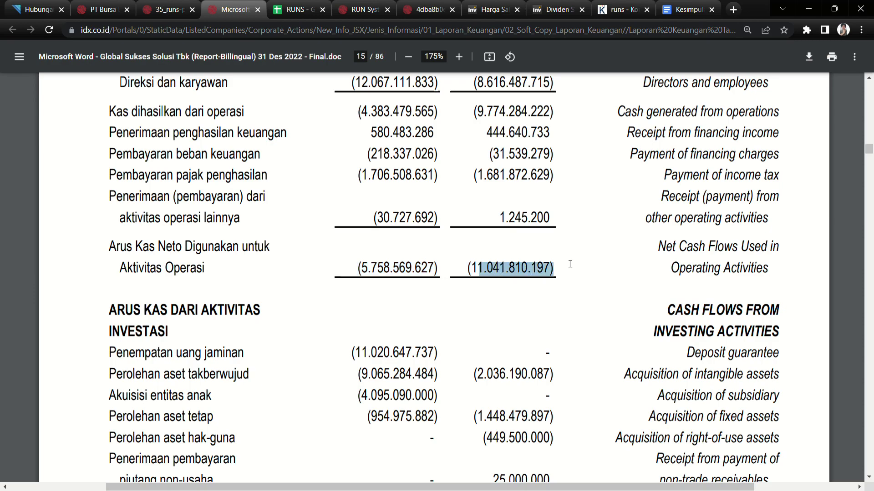
# Step: Examine the investing activities cash flows and highlight the Penempatan uang jaminan line
pyautogui.scroll(-4, 326, 351)
pyautogui.moveTo(137, 239); pyautogui.dragTo(215, 238)
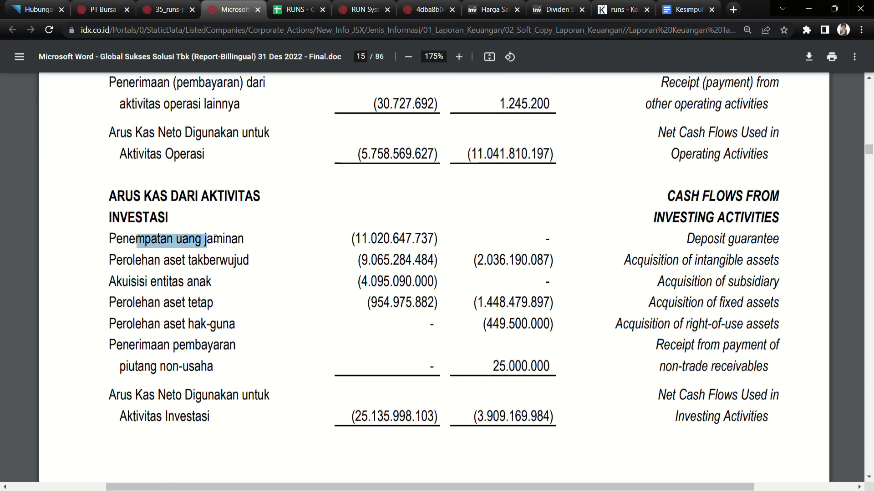
# Step: Examine the financing activities on page 16, marking the Penerimaan utang bank and Penerimaan dari penerbitan saham lines
pyautogui.scroll(-15, 258, 319)
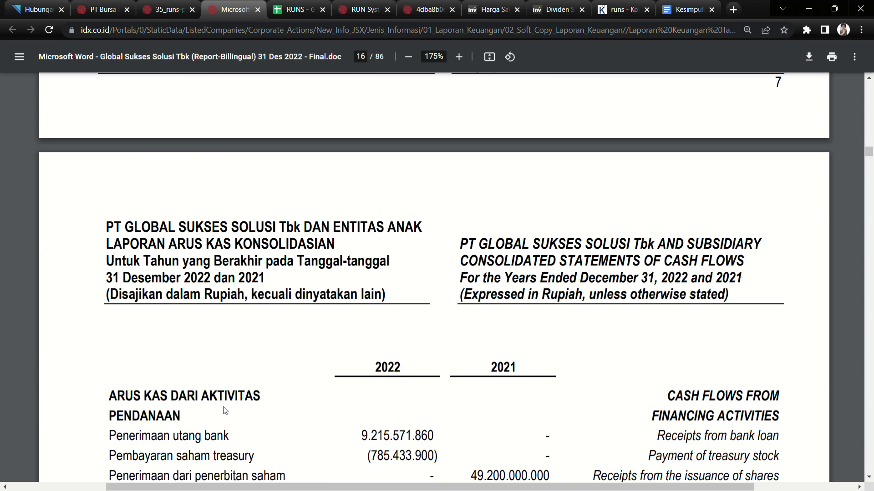
pyautogui.scroll(1, 301, 309)
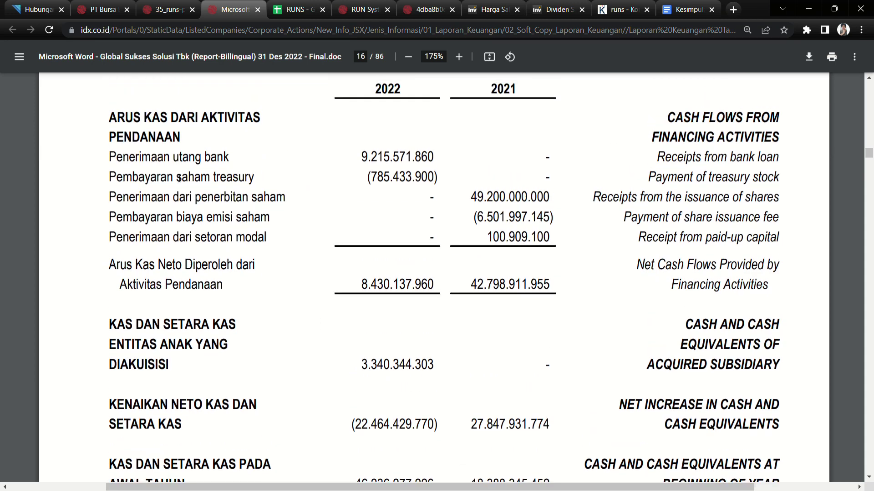
pyautogui.moveTo(158, 157); pyautogui.dragTo(239, 161)
pyautogui.click(379, 156)
pyautogui.moveTo(142, 197); pyautogui.dragTo(271, 197)
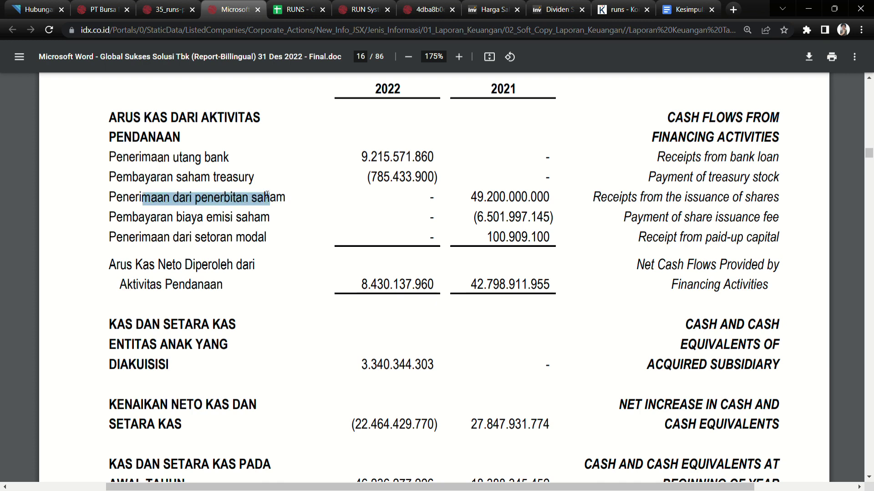
# Step: Highlight the 2021 receipts from the issuance of shares and read down to the year-end cash and cash equivalents
pyautogui.scroll(1, 479, 218)
pyautogui.moveTo(123, 255); pyautogui.dragTo(299, 261)
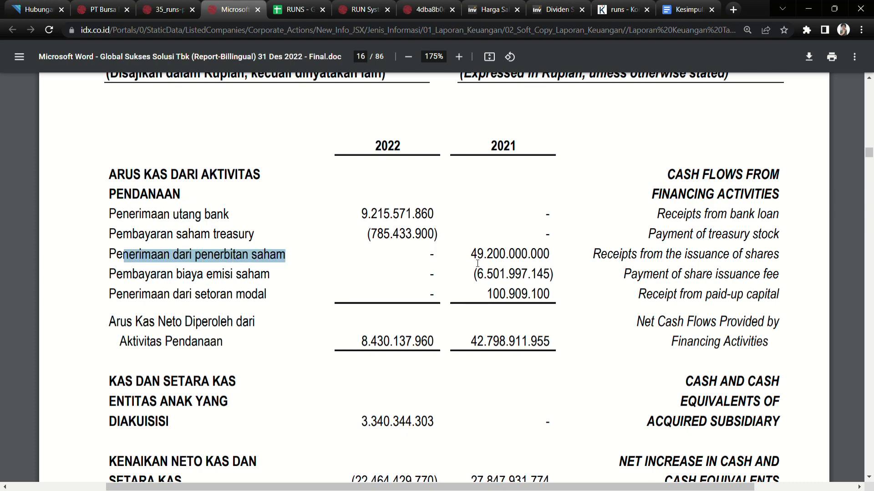
pyautogui.moveTo(471, 256); pyautogui.dragTo(487, 259)
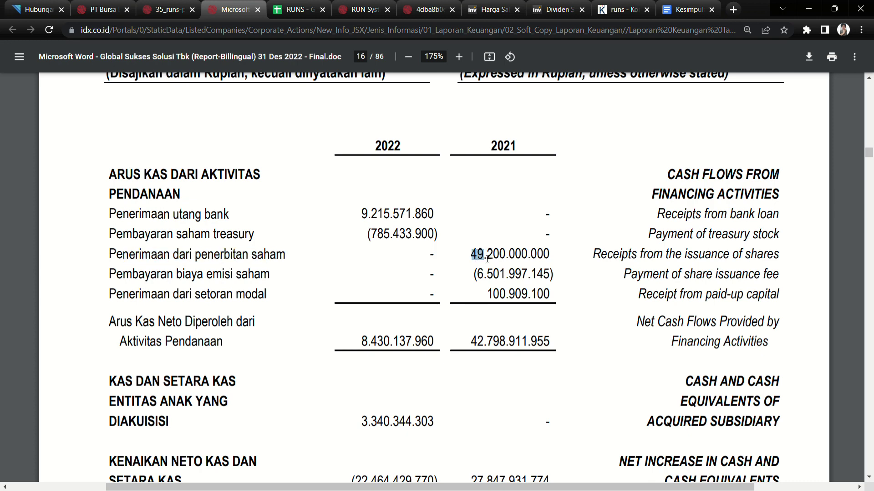
pyautogui.click(511, 148)
pyautogui.scroll(-6, 502, 157)
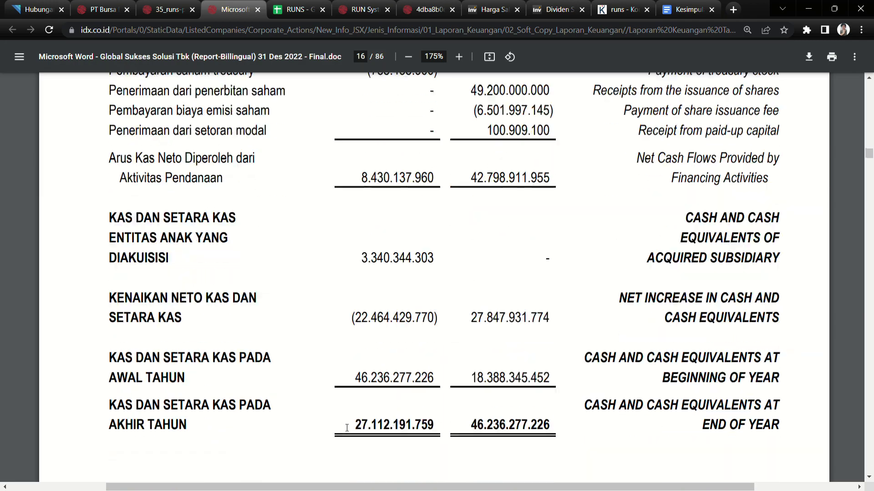
# Step: Return through the equity and profit or loss statements to the non-current liabilities on page 10 of the balance sheet
pyautogui.scroll(20, 312, 444)
pyautogui.scroll(20, 314, 428)
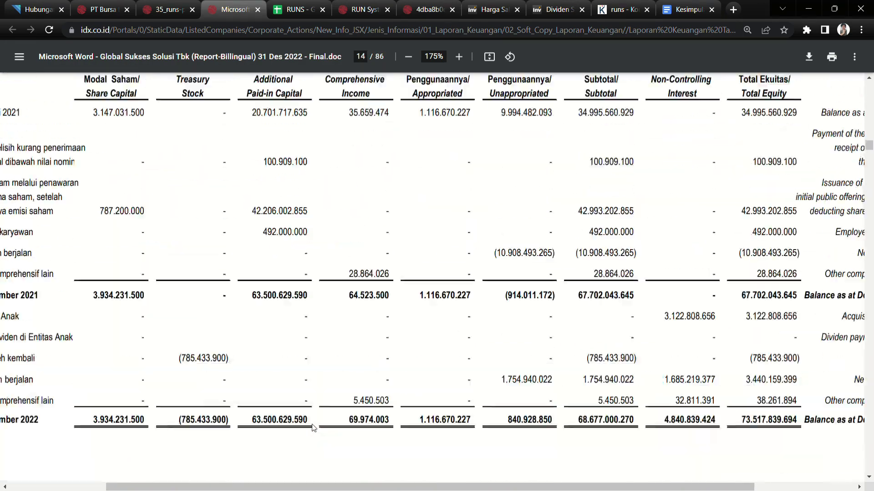
pyautogui.scroll(15, 313, 428)
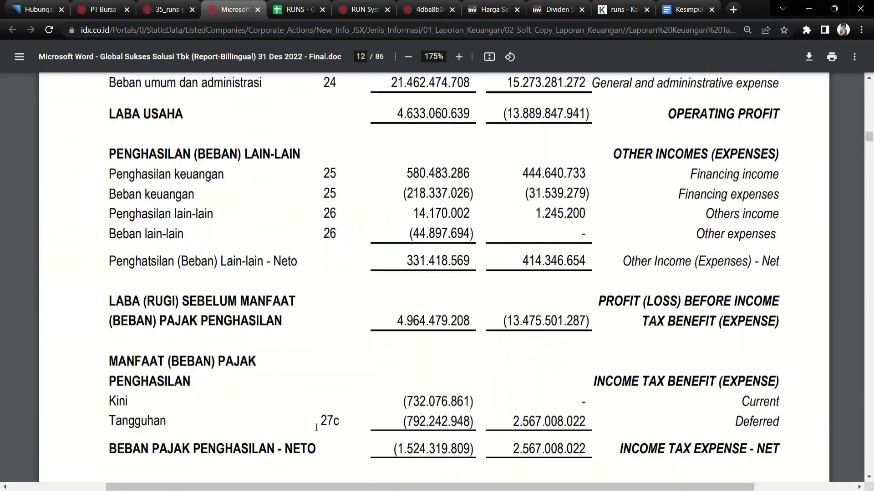
pyautogui.scroll(-3, 314, 428)
pyautogui.scroll(6, 315, 428)
pyautogui.scroll(-14, 316, 428)
pyautogui.scroll(20, 316, 428)
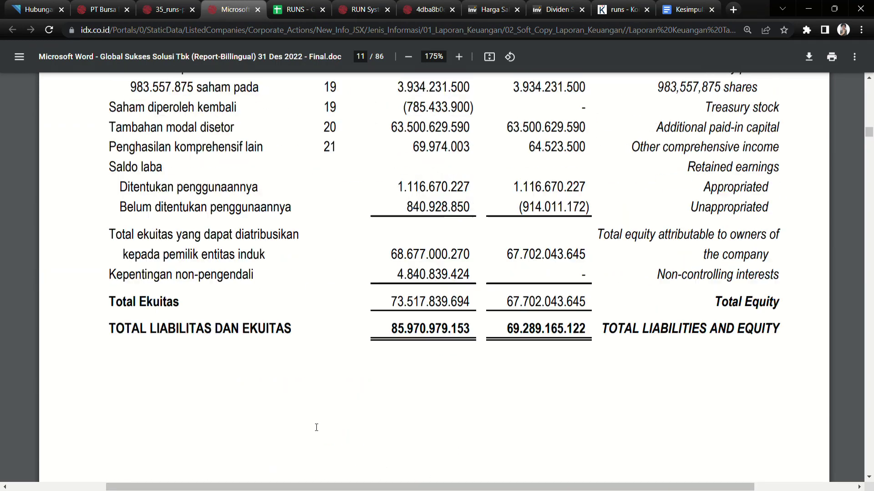
pyautogui.scroll(2, 316, 428)
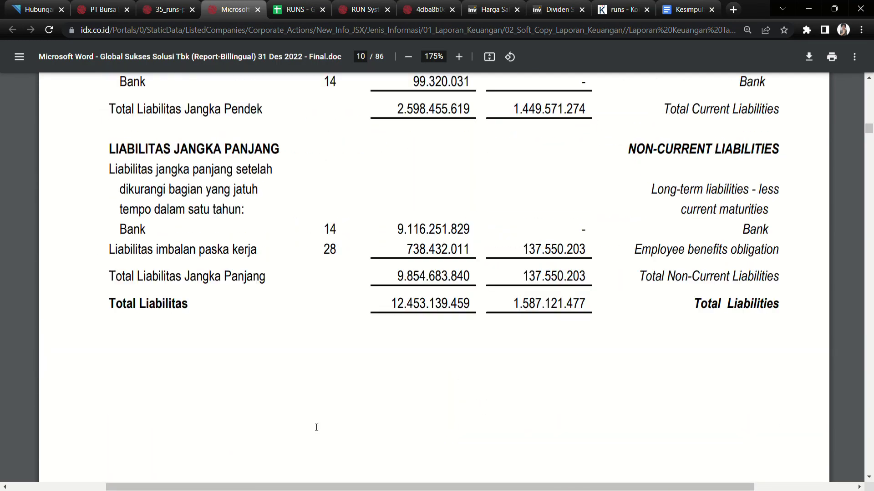
# Step: Highlight the long-term liabilities heading text and the Bank line under LIABILITAS JANGKA PANJANG
pyautogui.moveTo(120, 230); pyautogui.dragTo(244, 210)
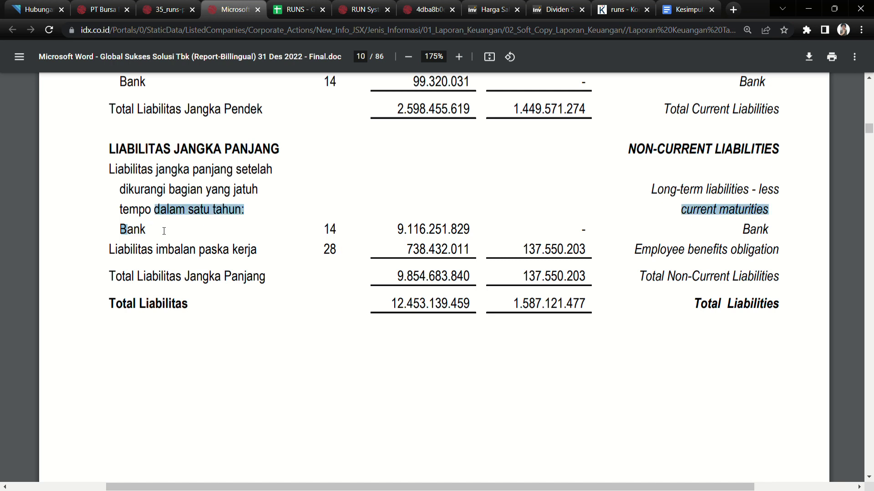
pyautogui.moveTo(174, 190); pyautogui.dragTo(236, 190)
pyautogui.click(130, 233)
pyautogui.doubleClick(129, 234)
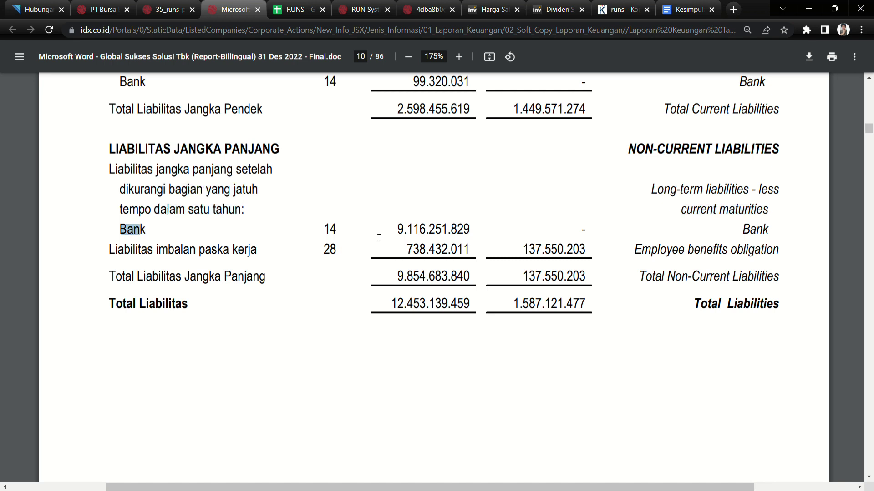
# Step: Mark the 2022 Bank amount under LIABILITAS JANGKA PANJANG and review the equity section on page 11
pyautogui.click(401, 233)
pyautogui.moveTo(407, 230); pyautogui.dragTo(409, 231)
pyautogui.scroll(-20, 327, 333)
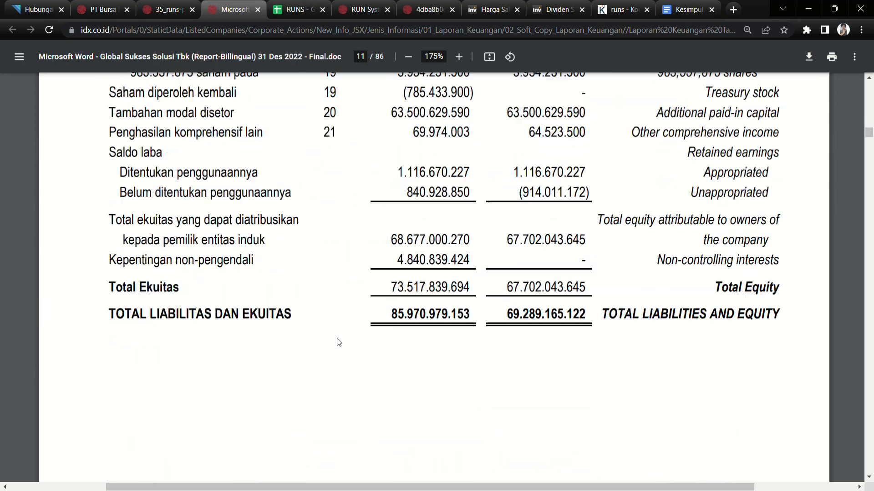
pyautogui.scroll(12, 337, 343)
pyautogui.scroll(8, 333, 341)
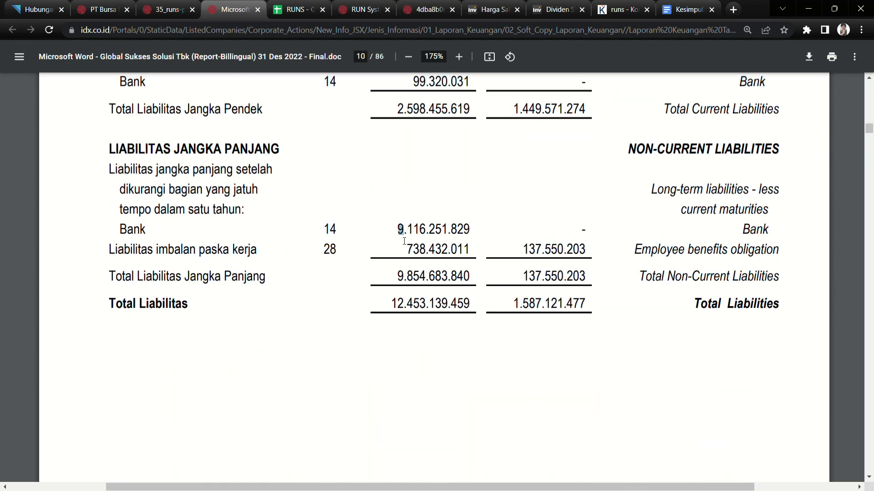
pyautogui.click(279, 392)
pyautogui.scroll(-18, 275, 401)
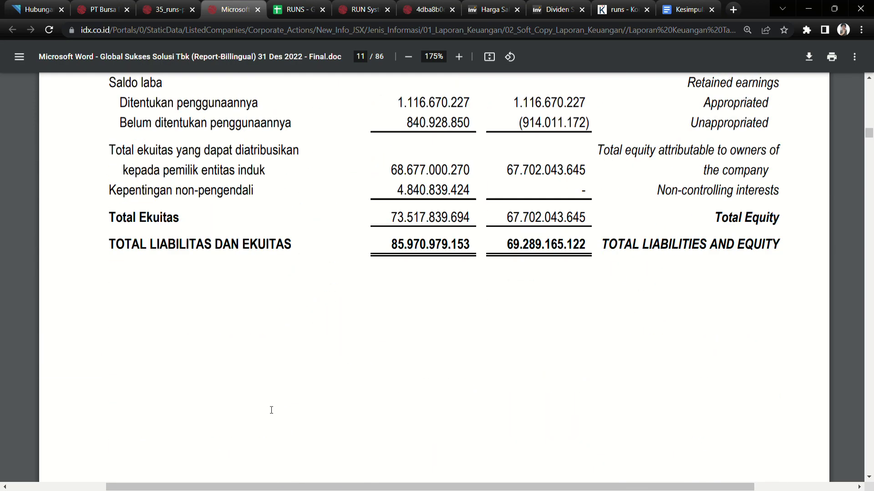
pyautogui.scroll(-1, 271, 410)
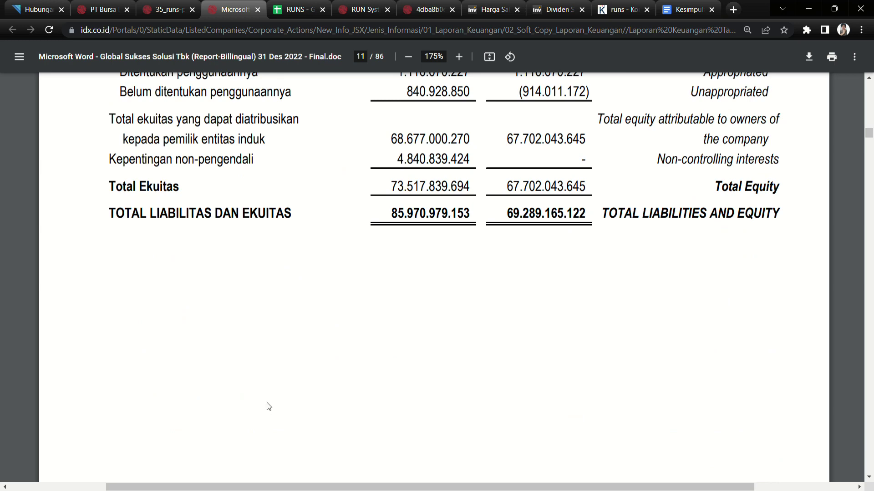
pyautogui.scroll(7, 269, 406)
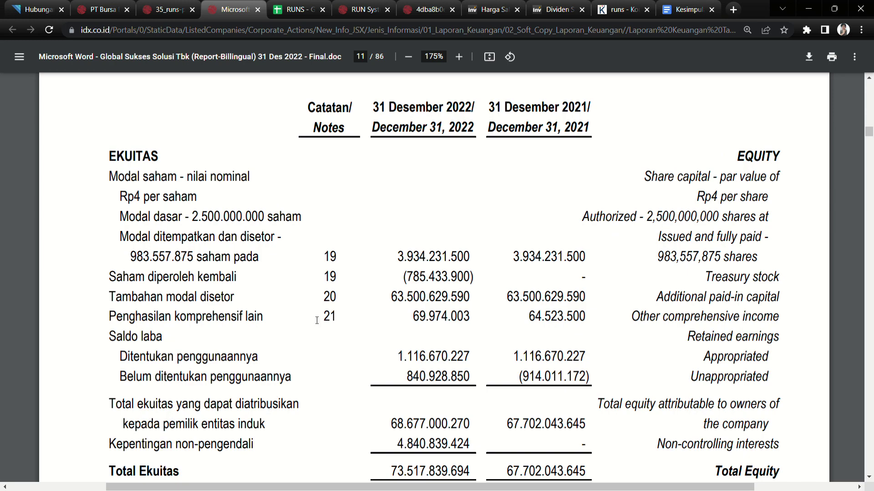
# Step: Read from the liabilities through the profit or loss statement to the financing cash flows on page 16
pyautogui.scroll(20, 297, 319)
pyautogui.scroll(10, 317, 321)
pyautogui.scroll(-20, 316, 321)
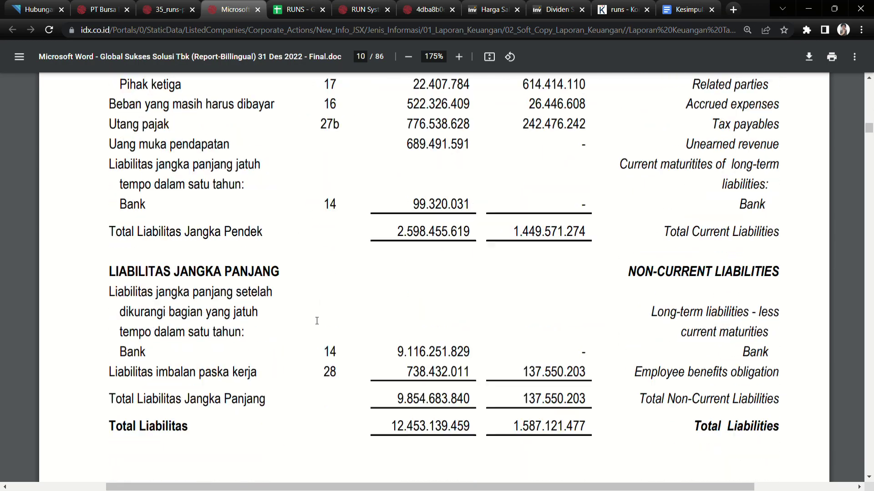
pyautogui.scroll(-10, 315, 321)
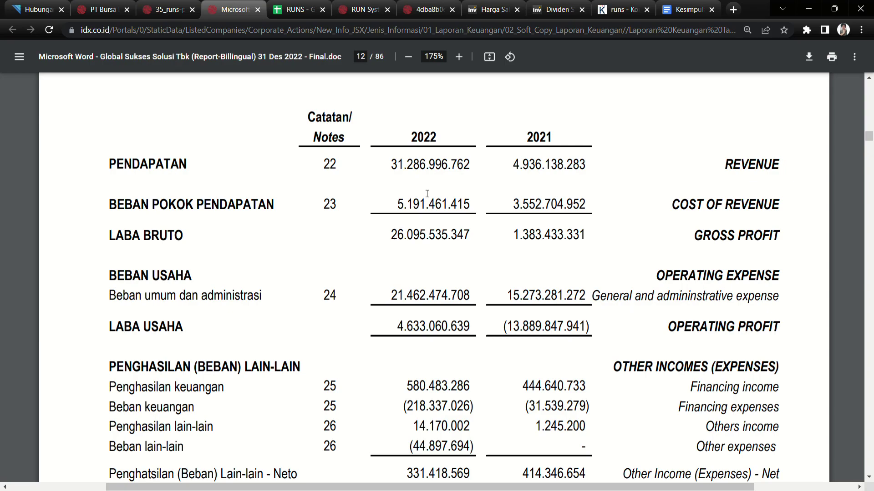
pyautogui.scroll(-20, 410, 331)
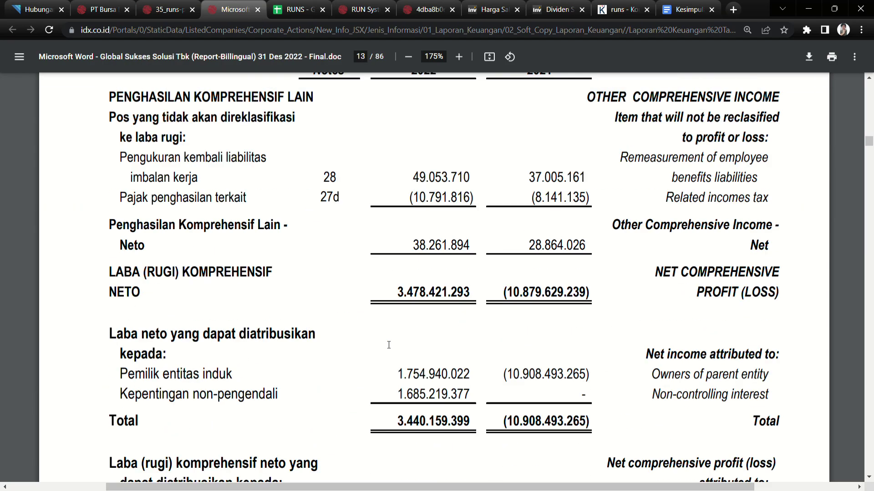
pyautogui.scroll(-20, 389, 342)
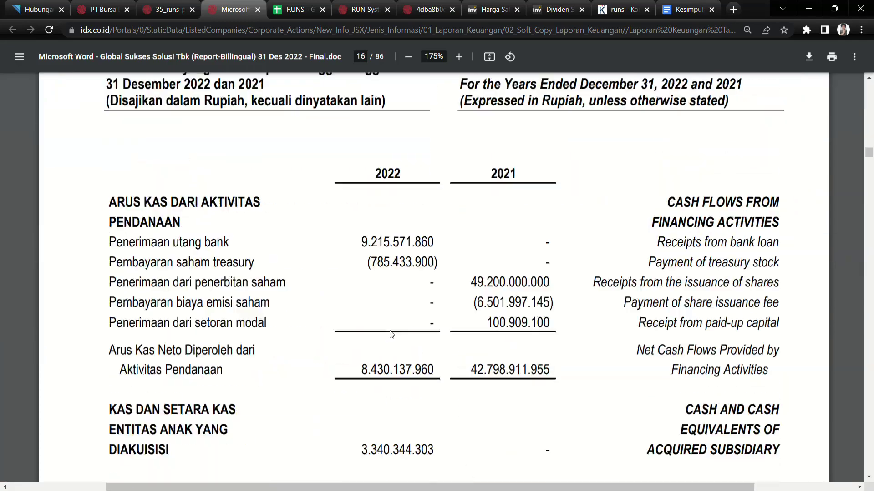
pyautogui.scroll(-5, 394, 334)
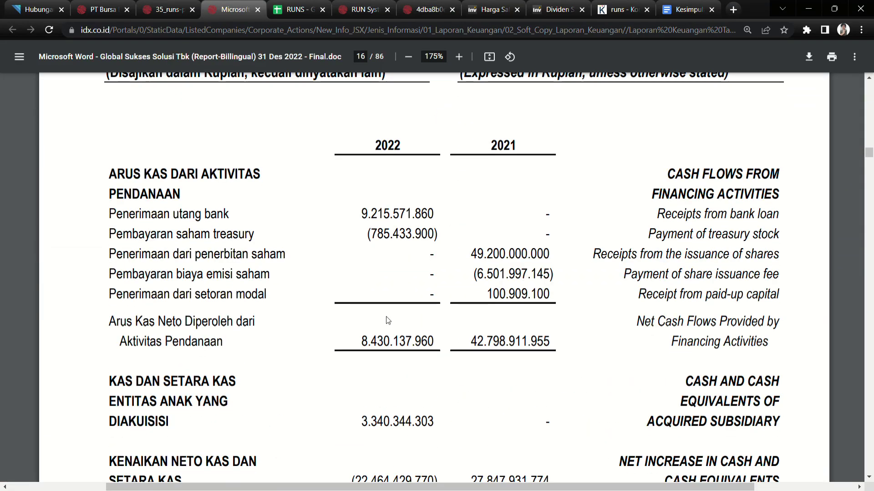
# Step: Highlight the Penerimaan dari pelanggan line in the operating activities cash flows on page 15
pyautogui.scroll(10, 366, 327)
pyautogui.scroll(6, 365, 327)
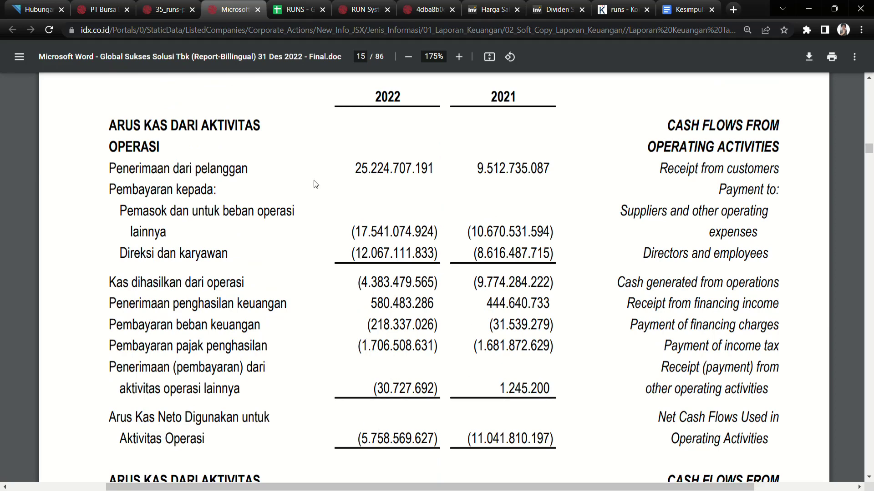
pyautogui.moveTo(117, 169); pyautogui.dragTo(257, 172)
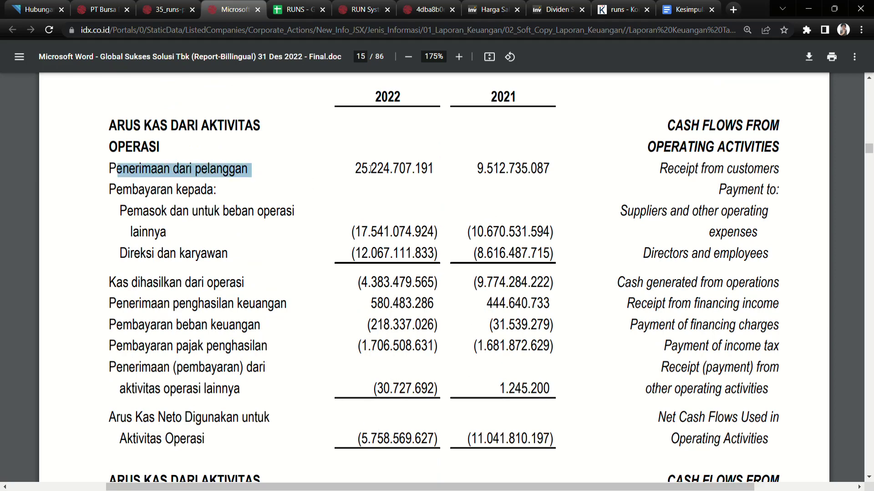
pyautogui.click(385, 167)
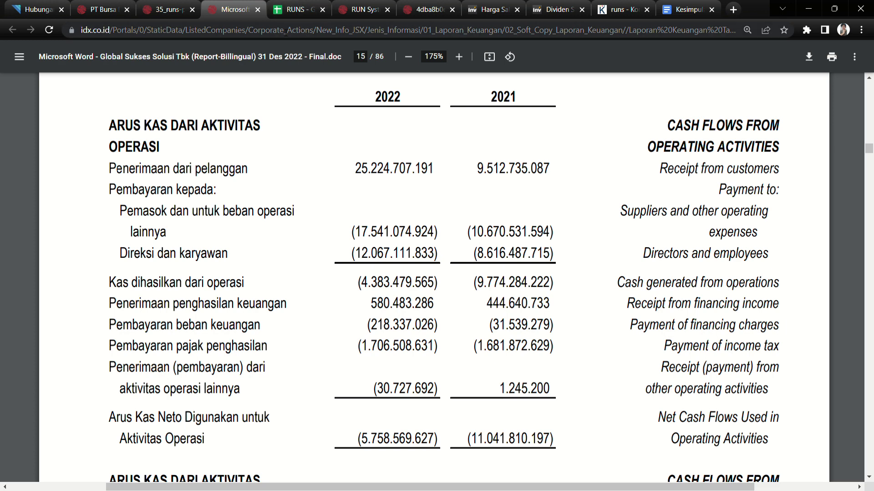
# Step: Switch to the RUNS spreadsheet in Google Sheets and select the 2019 to 2022 figures in A2:E5
pyautogui.hotkey('ctrl', '1')
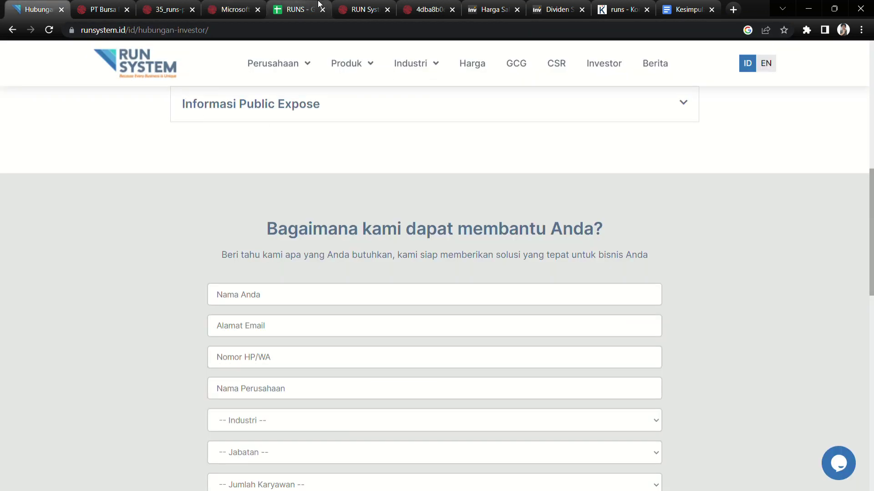
pyautogui.click(296, 9)
pyautogui.click(232, 9)
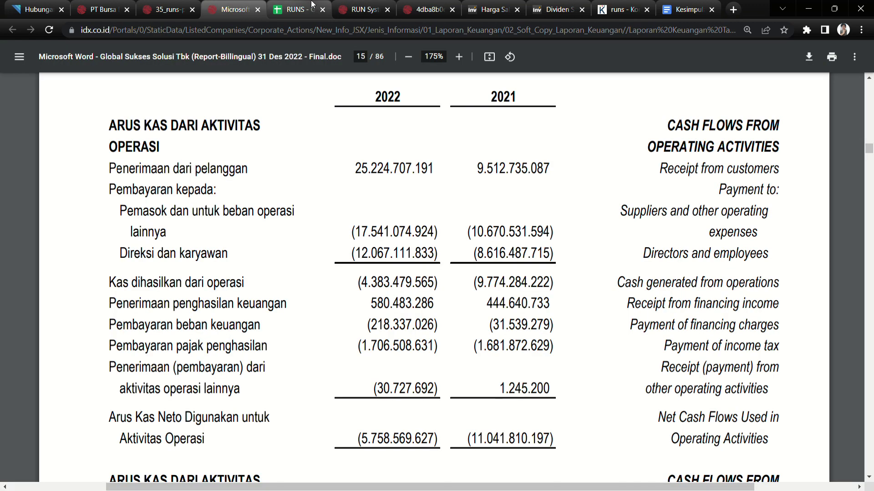
pyautogui.click(296, 9)
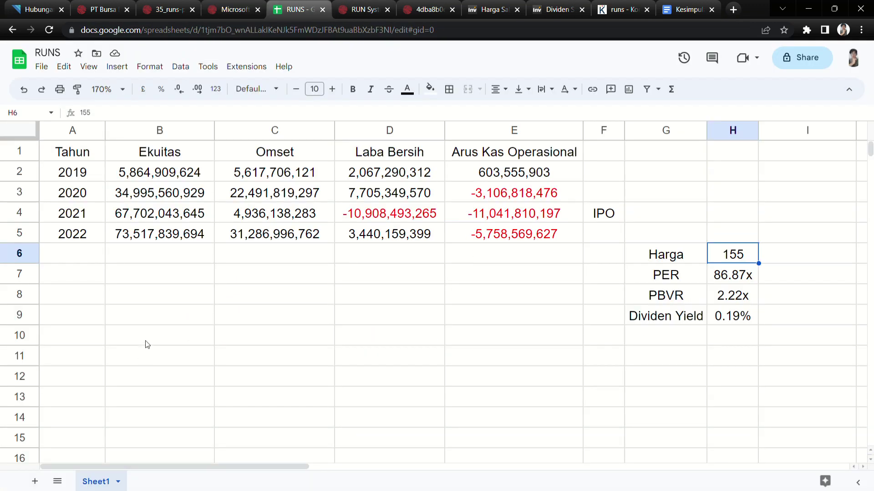
pyautogui.moveTo(82, 175); pyautogui.dragTo(464, 245)
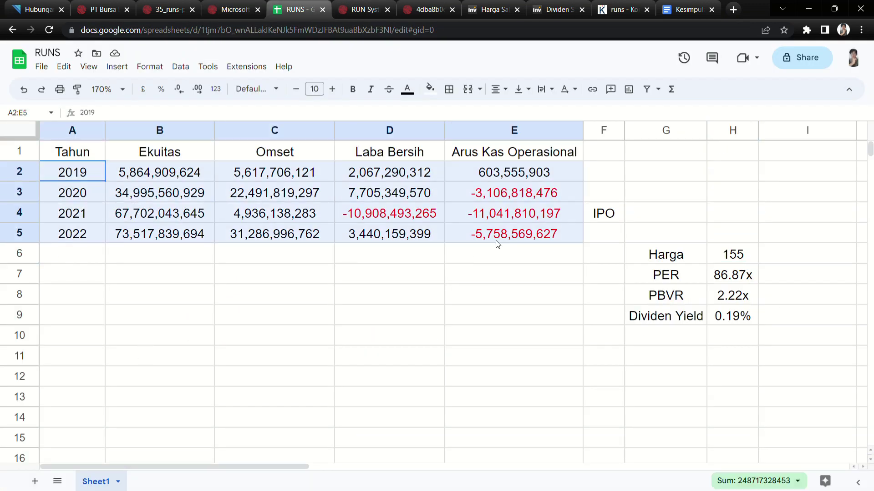
# Step: Enter the note "masih belum bisa dikomen" in cell C9 below the yearly figures
pyautogui.click(275, 323)
pyautogui.write('masihss s')
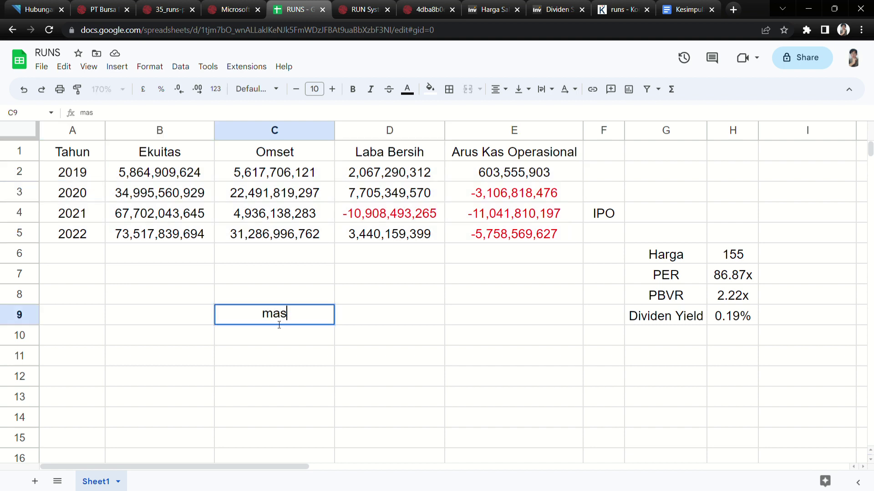
pyautogui.press('BackSpace')
pyautogui.press('BackSpace')
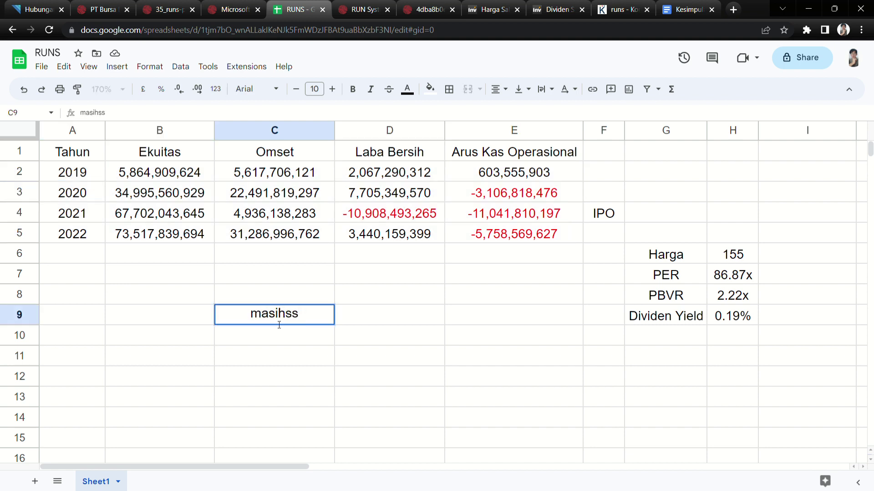
pyautogui.press('BackSpace')
pyautogui.press('BackSpace')
pyautogui.write('belum bis')
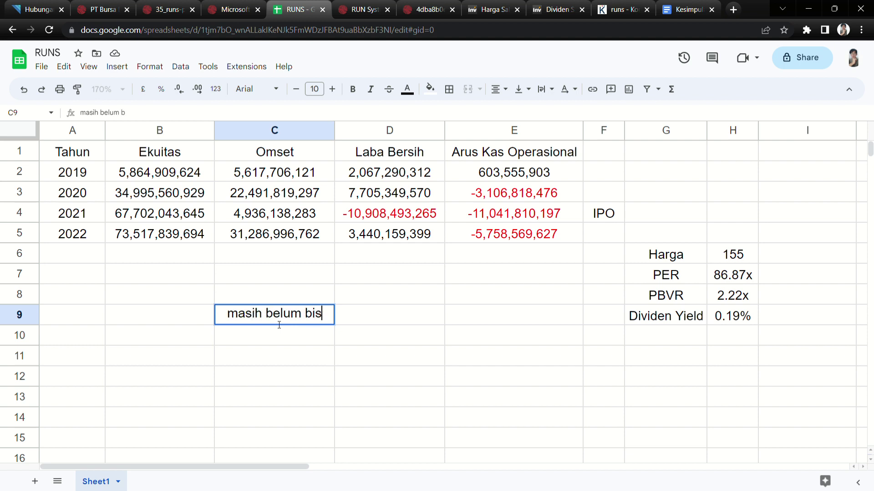
pyautogui.write('a dikomen')
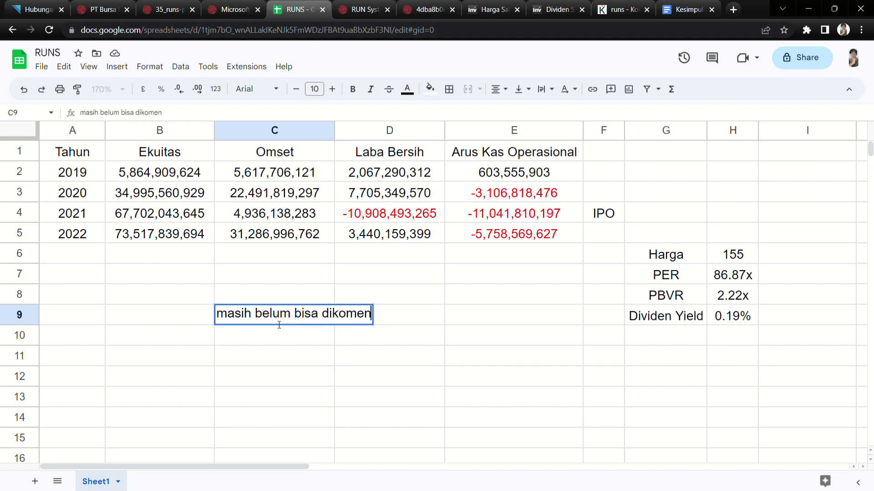
pyautogui.click(290, 376)
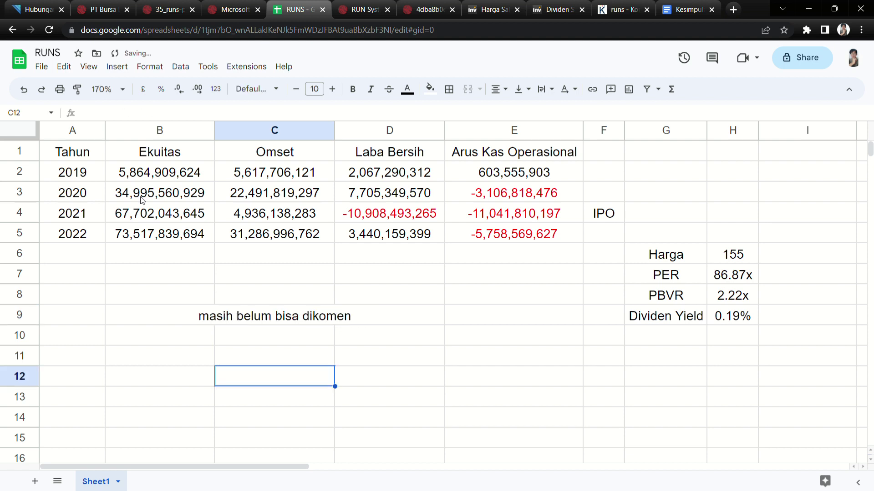
# Step: Review the yearly data by selecting A2:E5, the 2021 IPO row, and the 2019 and 2020 rows
pyautogui.moveTo(73, 172); pyautogui.dragTo(522, 246)
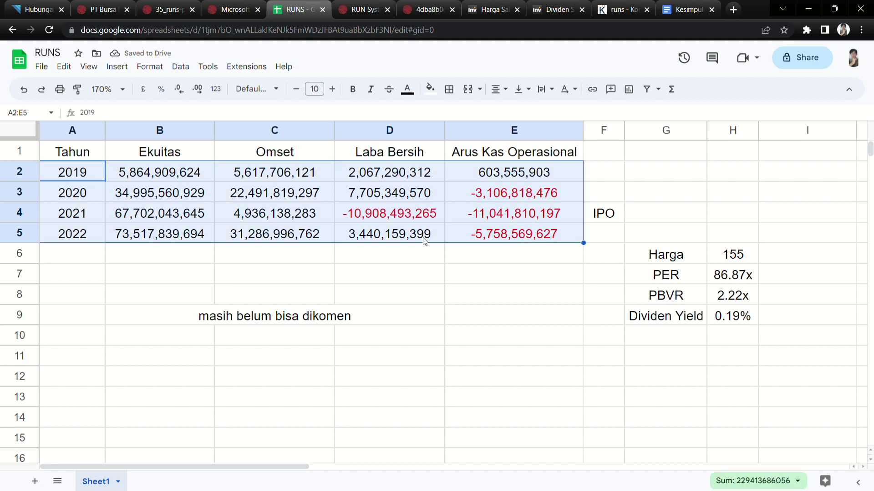
pyautogui.click(536, 271)
pyautogui.click(93, 222)
pyautogui.moveTo(93, 222); pyautogui.dragTo(588, 214)
pyautogui.moveTo(89, 174); pyautogui.dragTo(564, 195)
pyautogui.click(391, 254)
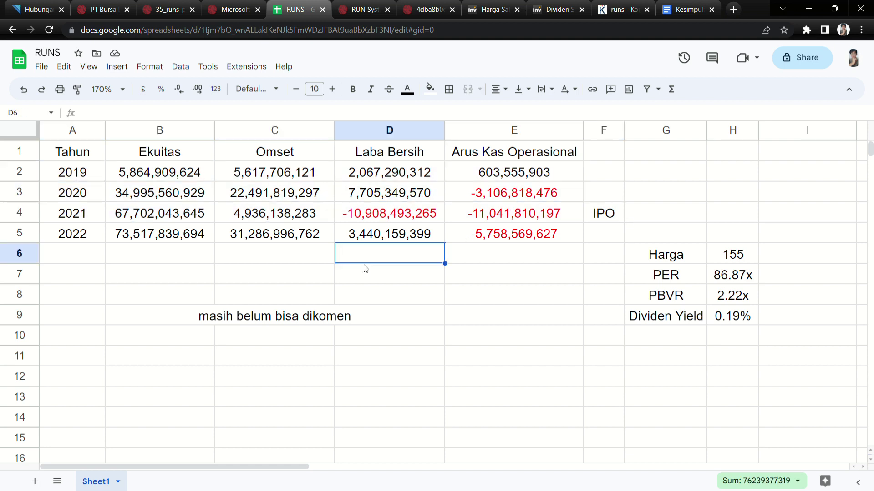
# Step: Compare the Omset and Laba Bersih values for 2019 to 2021, marking the 2021 row up to Laba Bersih
pyautogui.moveTo(325, 172); pyautogui.dragTo(327, 215)
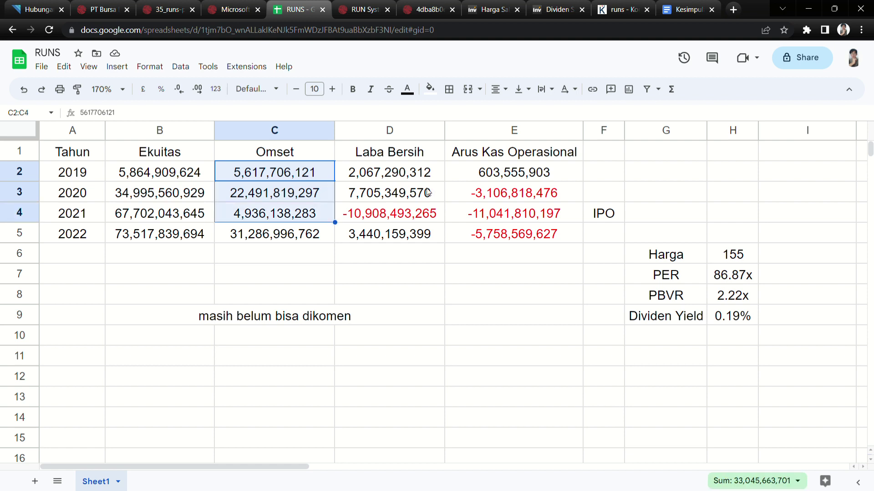
pyautogui.moveTo(444, 173); pyautogui.dragTo(439, 213)
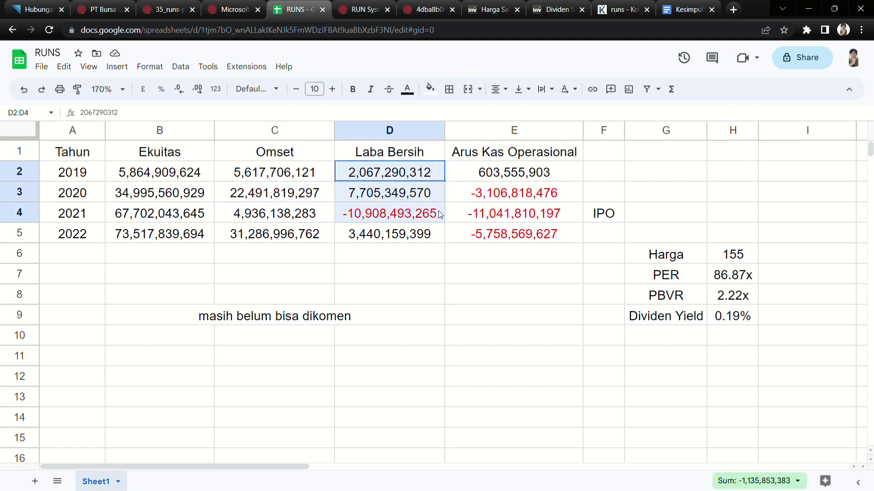
pyautogui.moveTo(94, 217); pyautogui.dragTo(437, 216)
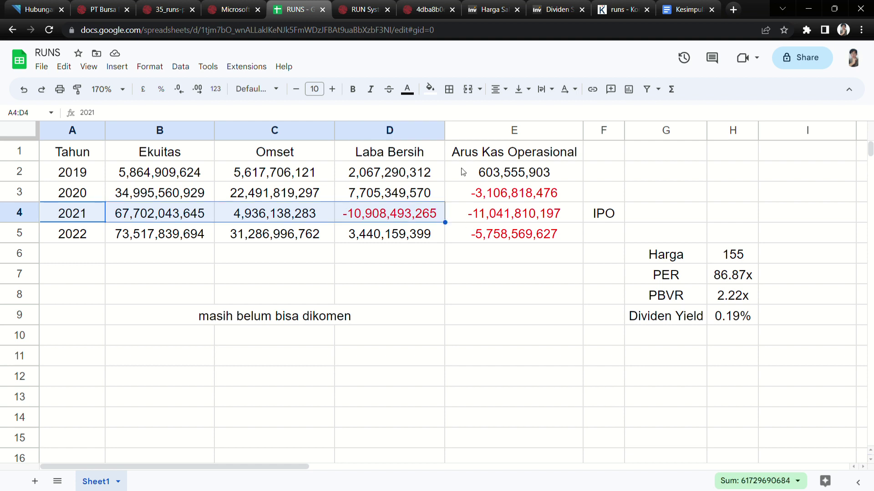
# Step: Highlight the 2020 to 2022 Arus Kas Operasional values in E3:E5
pyautogui.moveTo(469, 195); pyautogui.dragTo(473, 237)
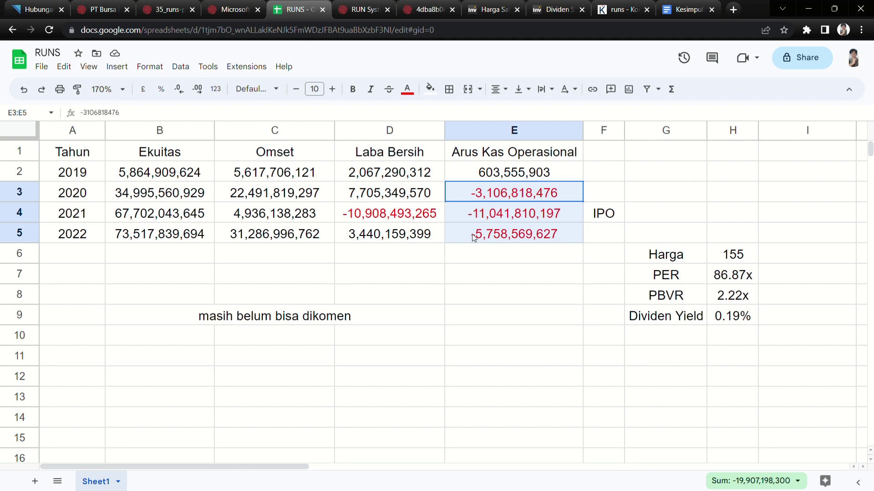
pyautogui.click(463, 266)
pyautogui.moveTo(461, 197); pyautogui.dragTo(472, 245)
# Step: Enter the note "lihat sekilas, kurang menarik karena omset naik turun" in cell C10
pyautogui.click(256, 340)
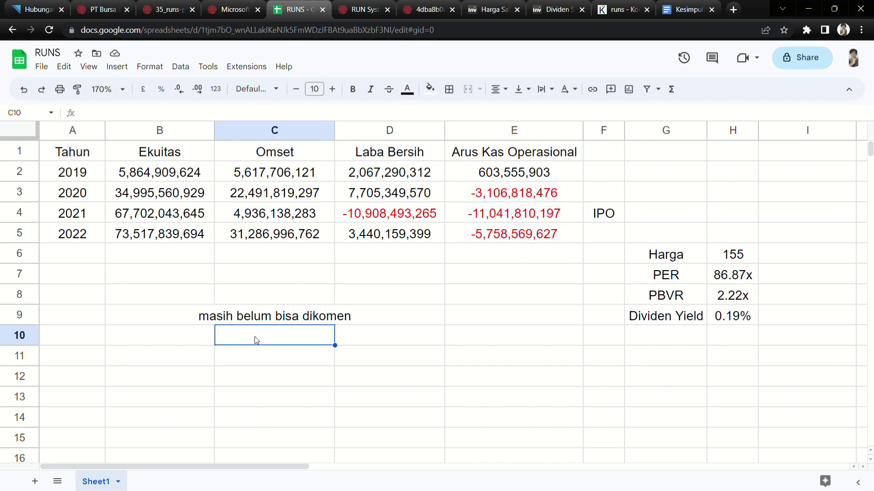
pyautogui.write('lihat')
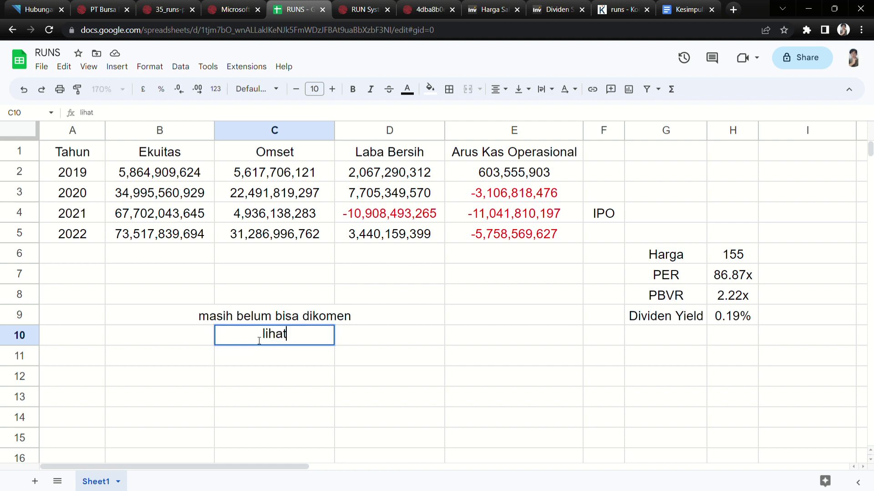
pyautogui.write(' sekilas')
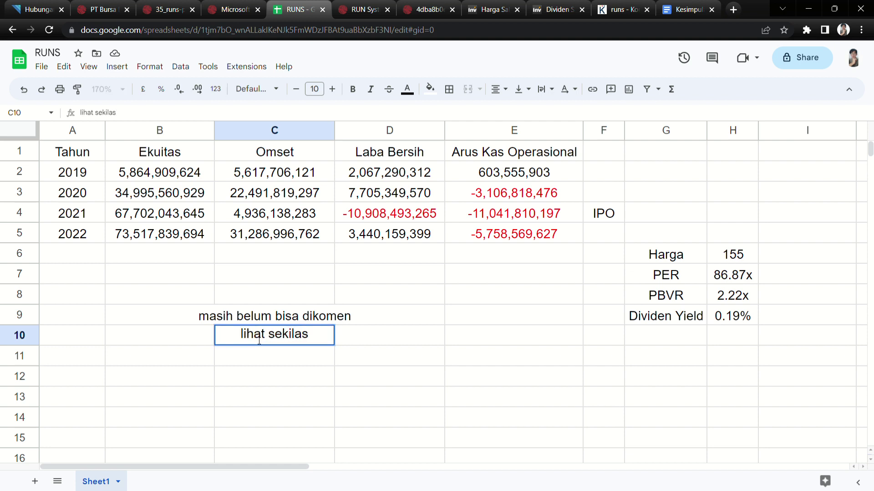
pyautogui.write(', kurang')
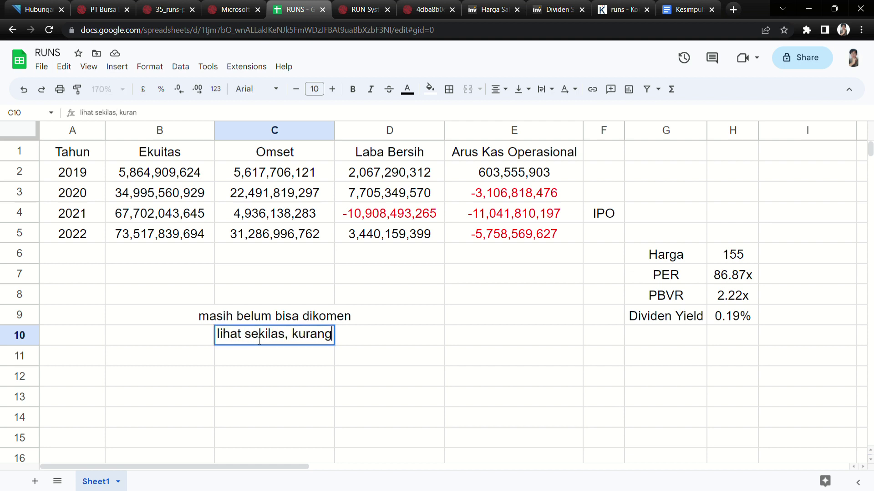
pyautogui.write(' en')
pyautogui.press('BackSpace')
pyautogui.press('BackSpace')
pyautogui.press('BackSpace')
pyautogui.write('ma')
pyautogui.press('BackSpace')
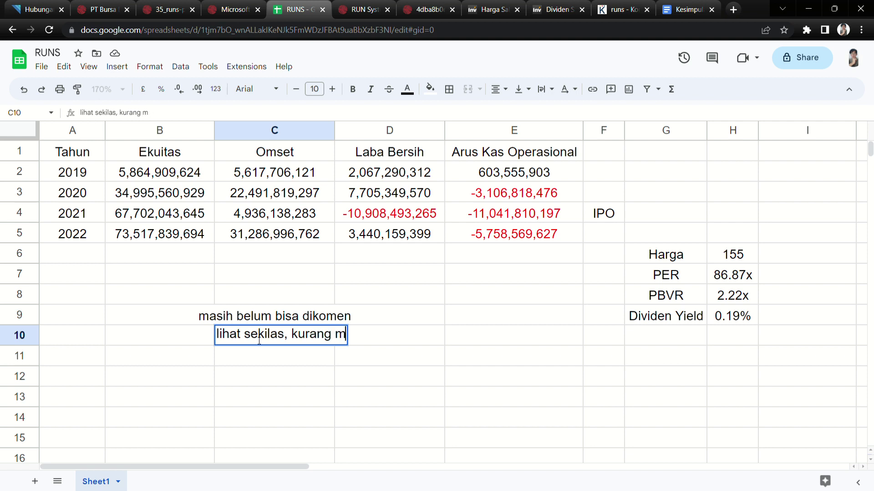
pyautogui.write('enarik karena')
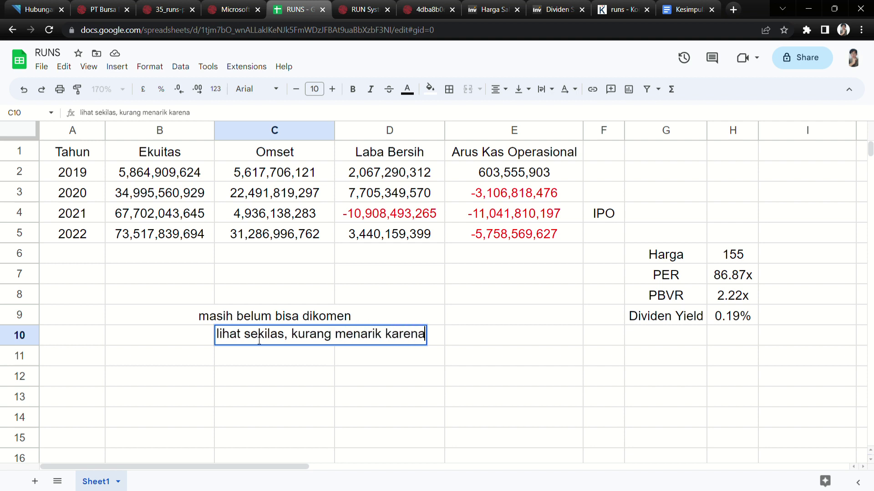
pyautogui.write(' omset naik ')
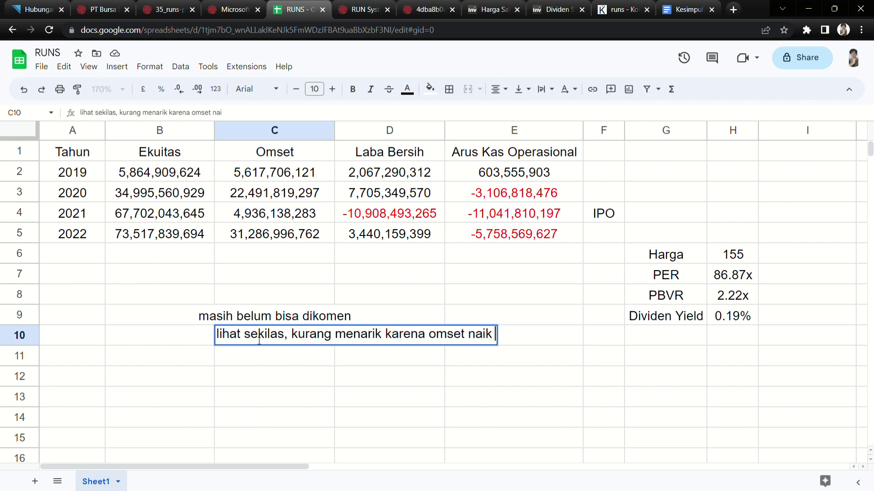
pyautogui.write('turun')
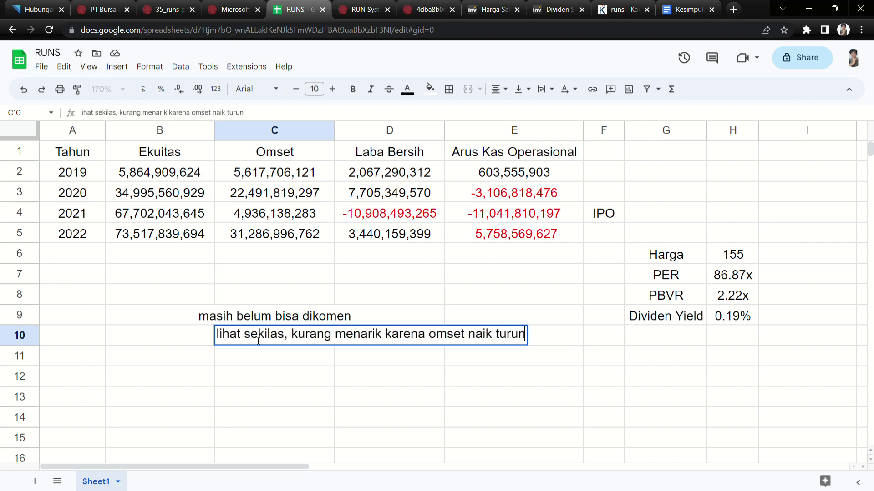
pyautogui.press('Return')
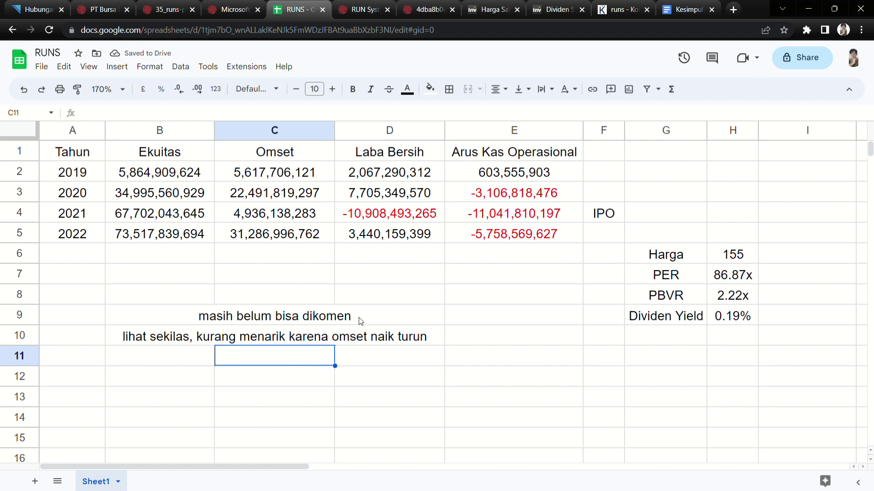
# Step: Enter the note "arus kas selama 3 tahun selalu minus" in cell C11 and check it against the Arus Kas Operasional heading
pyautogui.write('ar')
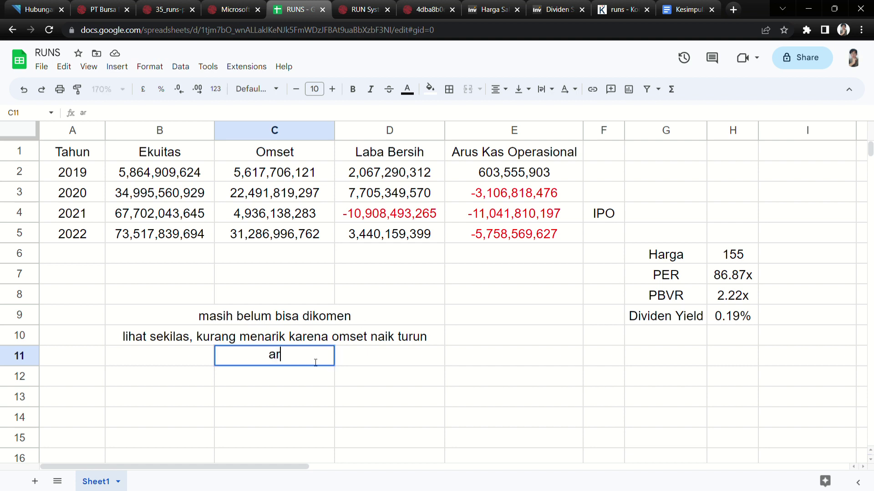
pyautogui.write('us kas selama 3 at')
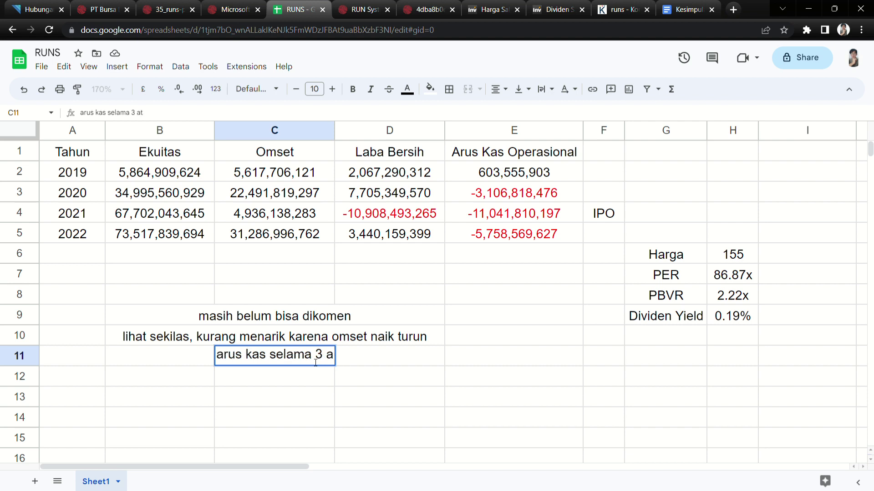
pyautogui.press('BackSpace')
pyautogui.write('tahun ')
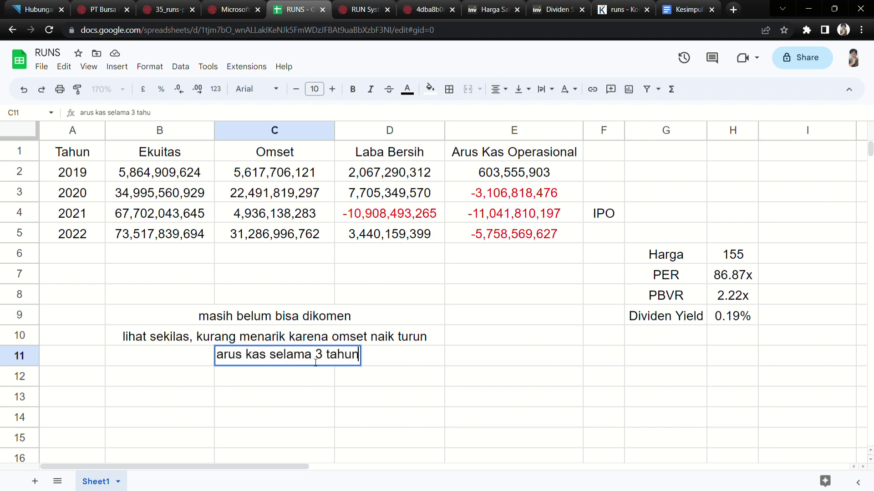
pyautogui.write('no')
pyautogui.press('BackSpace')
pyautogui.press('BackSpace')
pyautogui.write('selal')
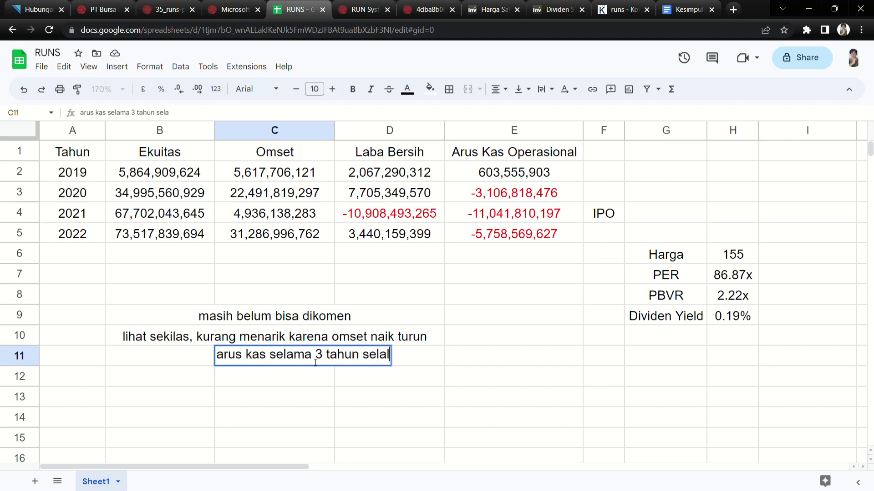
pyautogui.write('u minus')
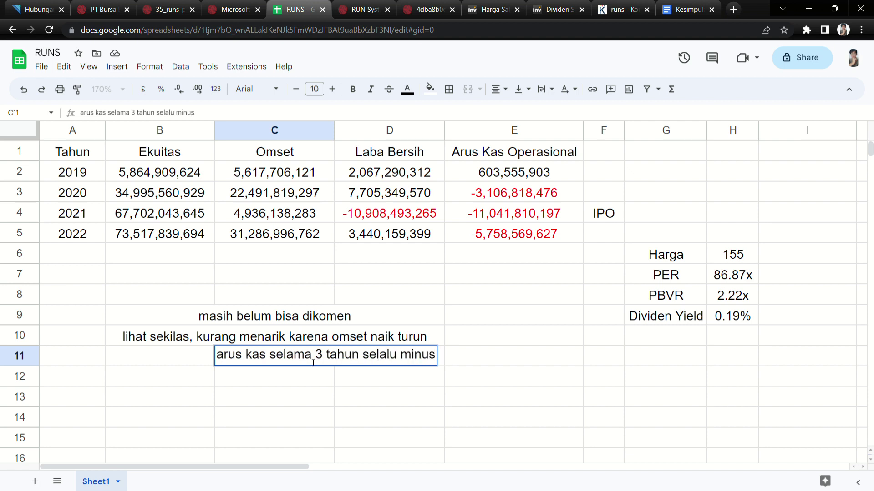
pyautogui.click(523, 295)
pyautogui.click(546, 150)
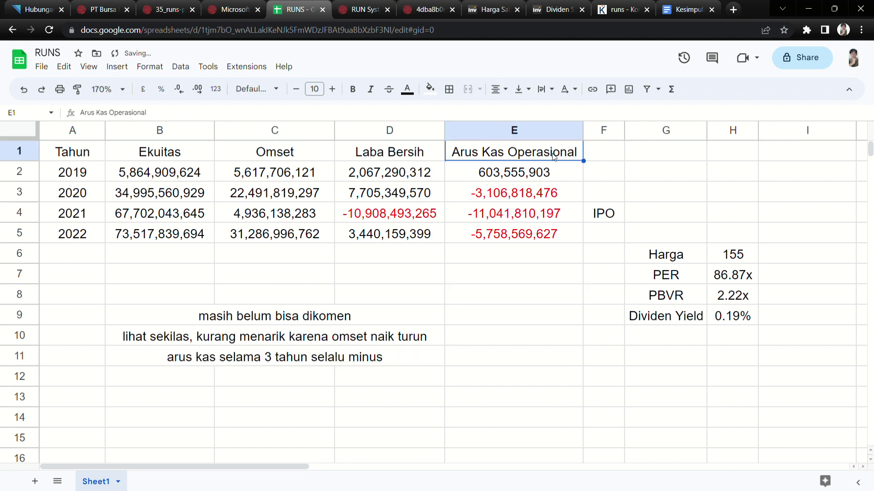
pyautogui.click(466, 301)
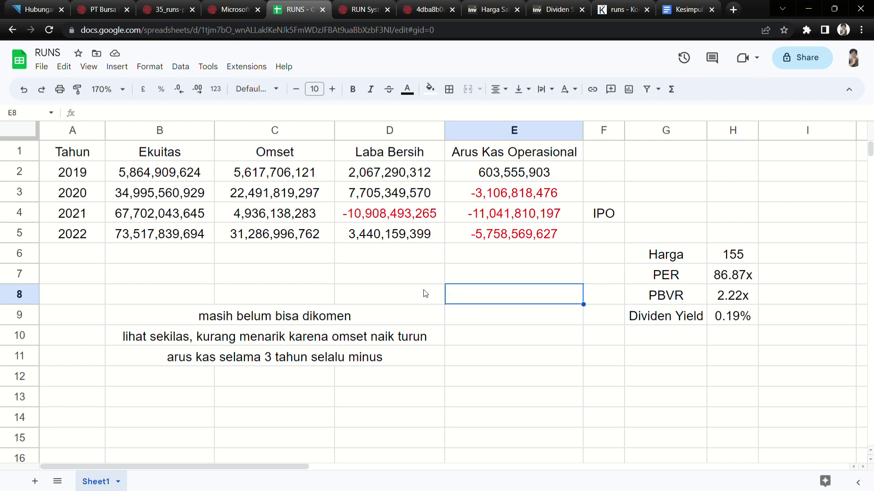
# Step: Look over the beginning of RUN System's Hubungan Investor page and return to the RUNS spreadsheet
pyautogui.click(39, 9)
pyautogui.moveTo(366, 68)
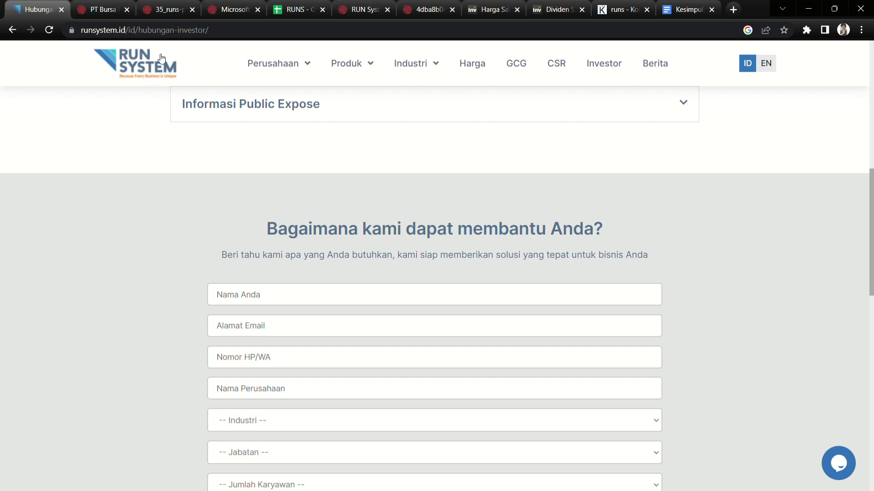
pyautogui.scroll(10, 82, 265)
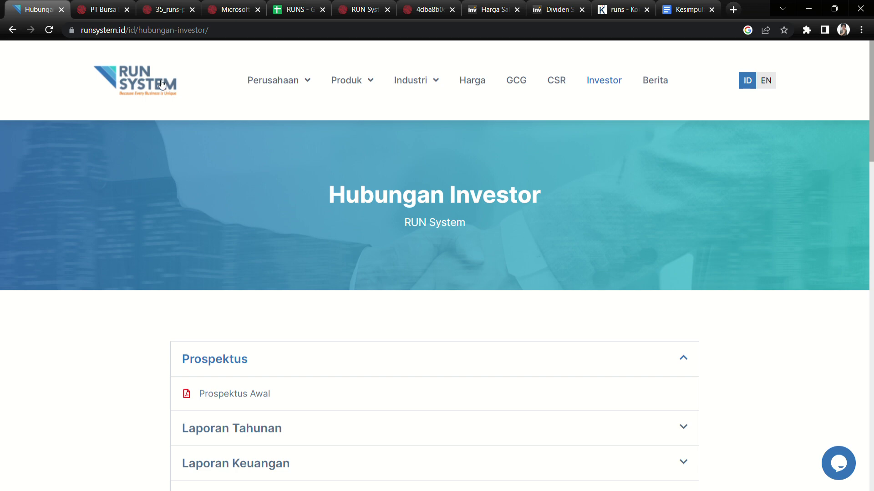
pyautogui.click(308, 4)
pyautogui.click(300, 6)
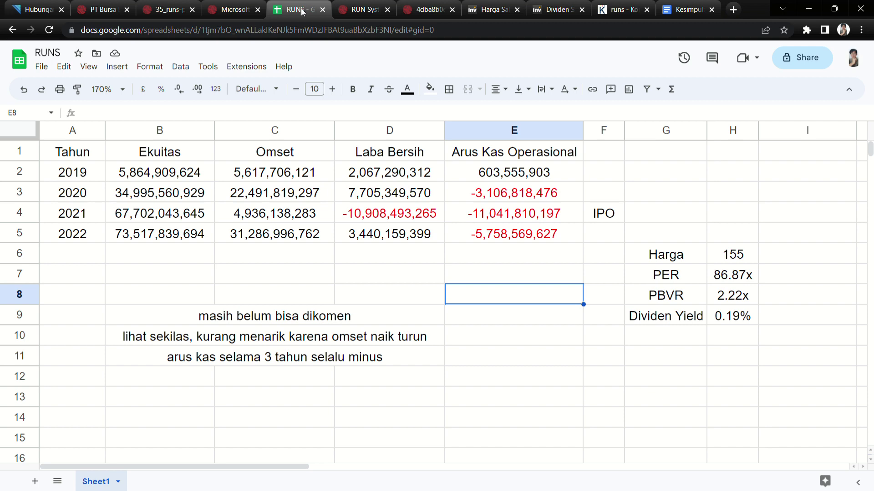
# Step: Glance at the IDX company profile and examine the Produk and Perusahaan listings on the RUN System website
pyautogui.click(81, 6)
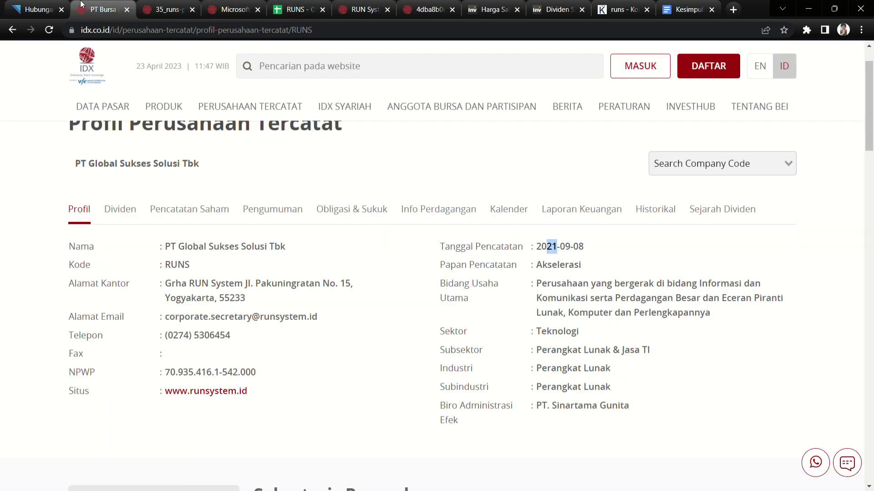
pyautogui.click(38, 10)
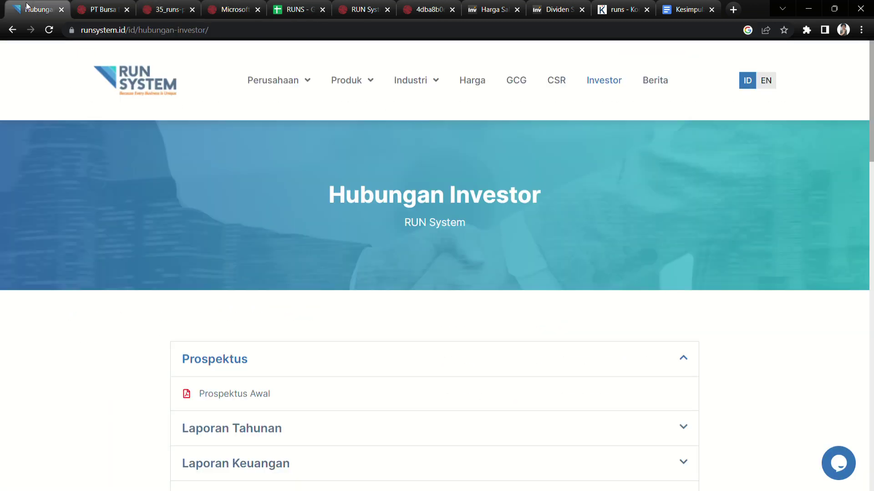
pyautogui.moveTo(389, 82)
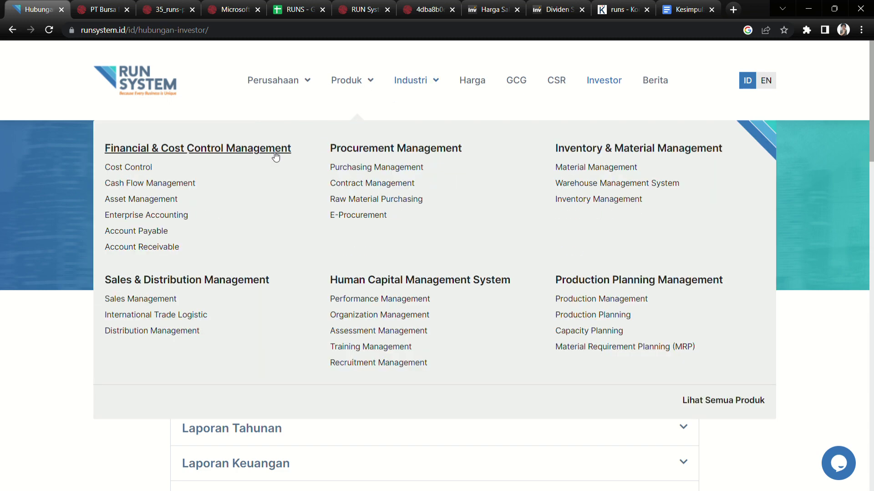
pyautogui.moveTo(306, 80)
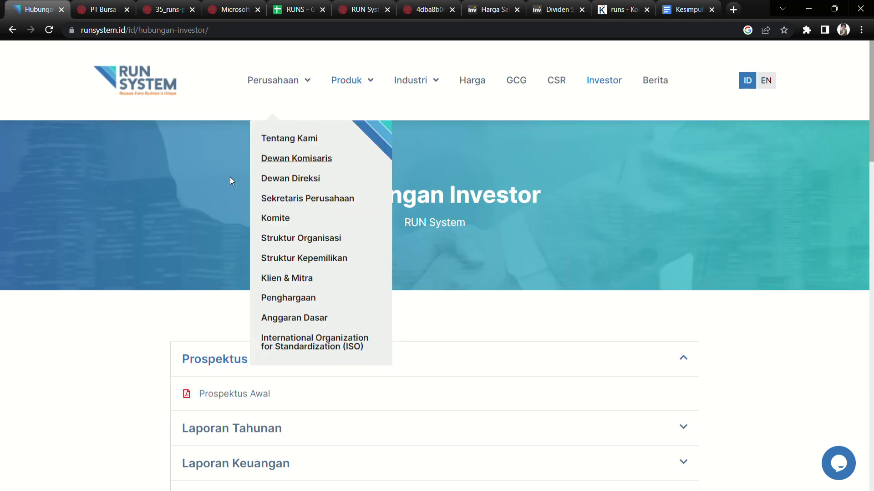
pyautogui.moveTo(351, 66)
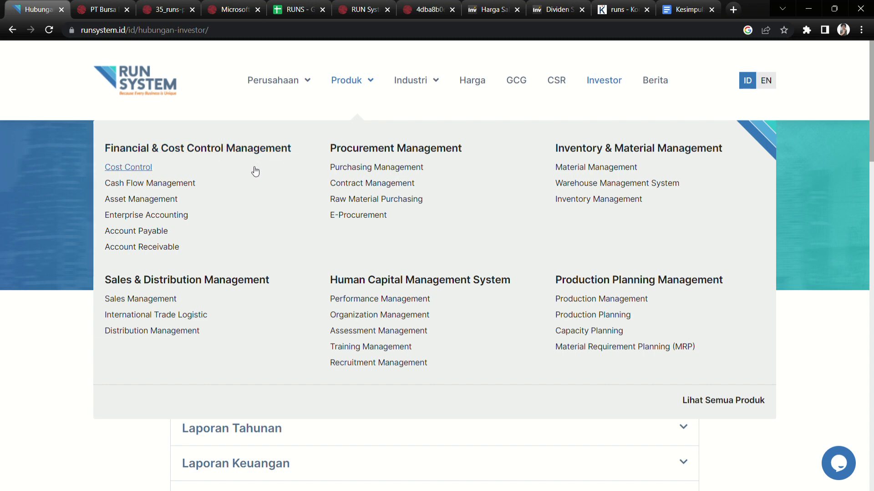
pyautogui.click(211, 284)
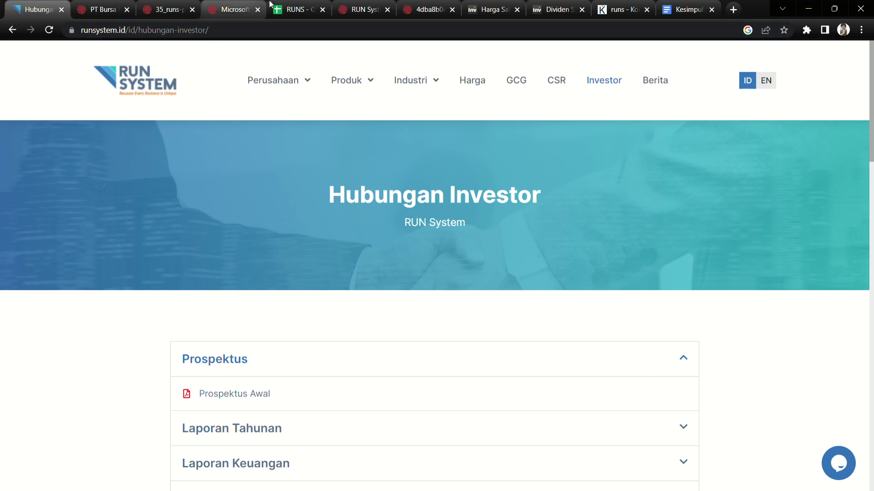
# Step: Return to the RUNS spreadsheet and review the Harga, PER, PBVR and Dividen Yield values in H6:H9
pyautogui.click(297, 9)
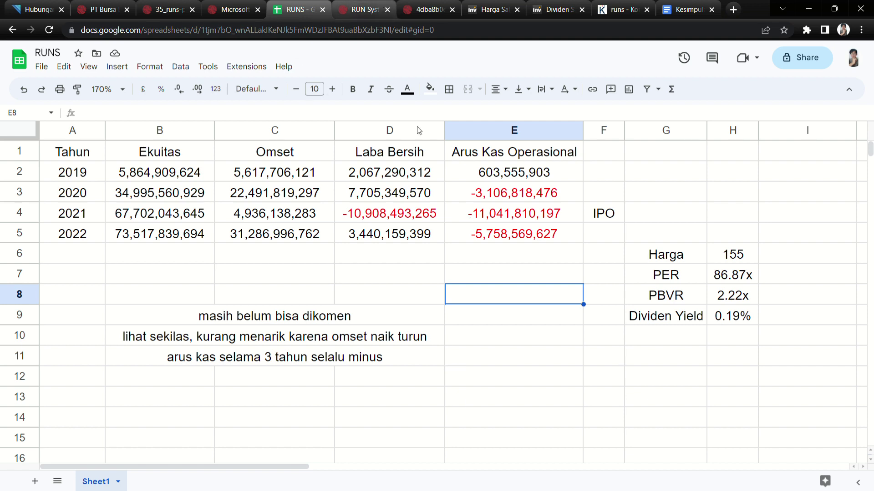
pyautogui.click(535, 373)
pyautogui.click(719, 257)
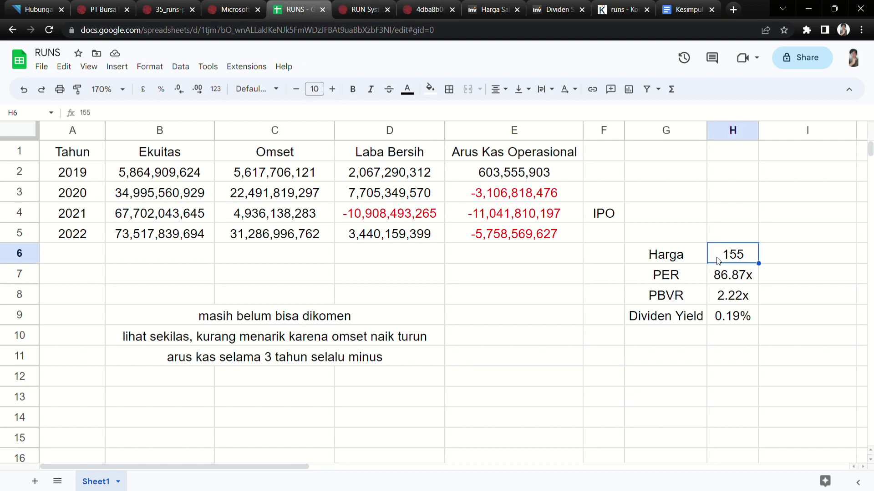
pyautogui.click(700, 278)
pyautogui.click(737, 281)
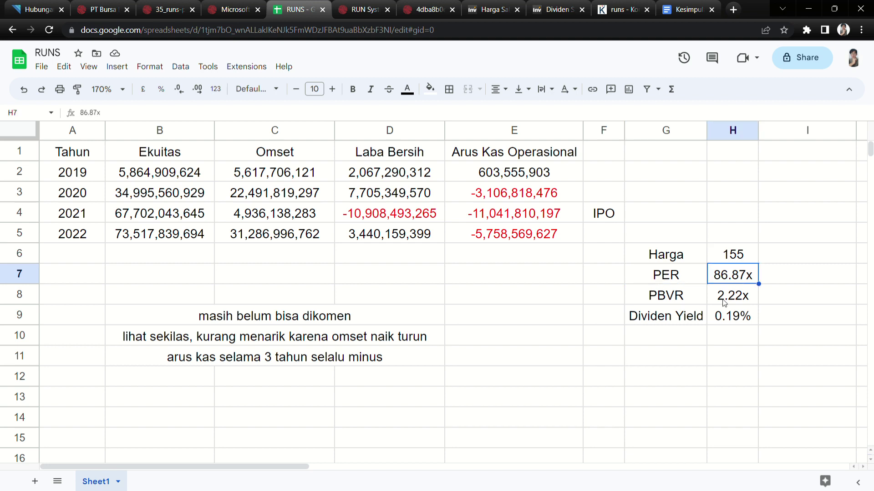
pyautogui.click(742, 301)
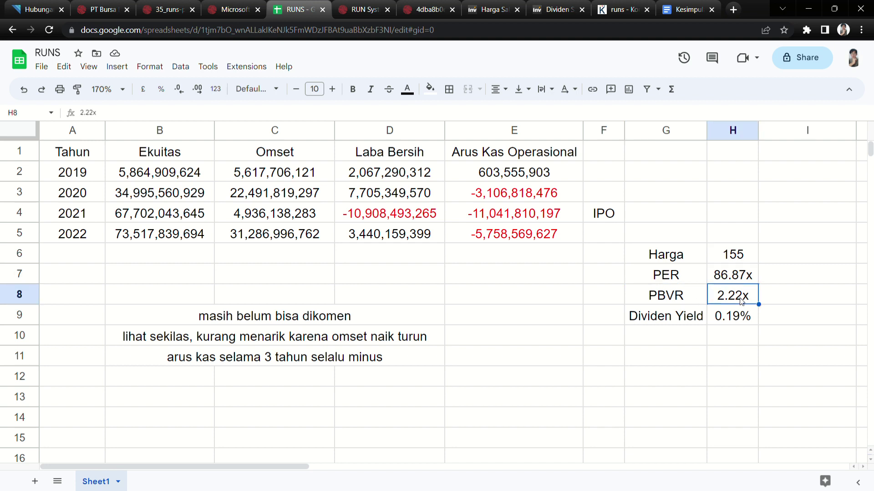
pyautogui.click(735, 324)
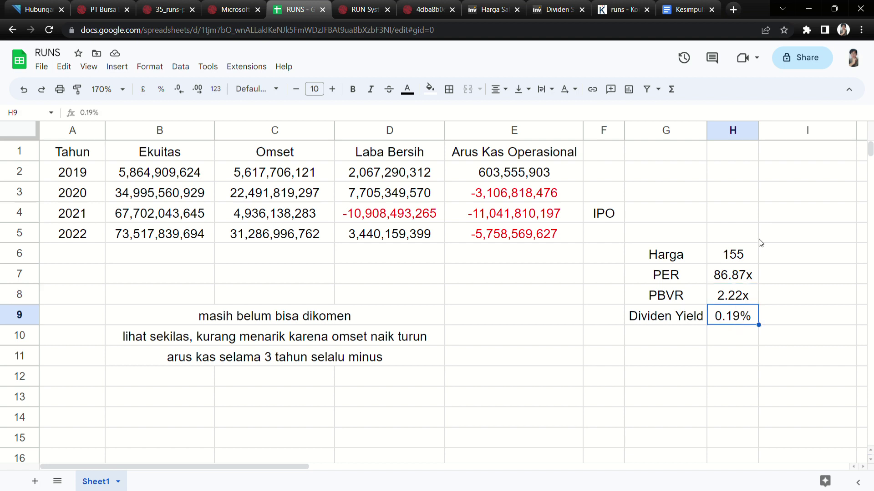
pyautogui.click(752, 263)
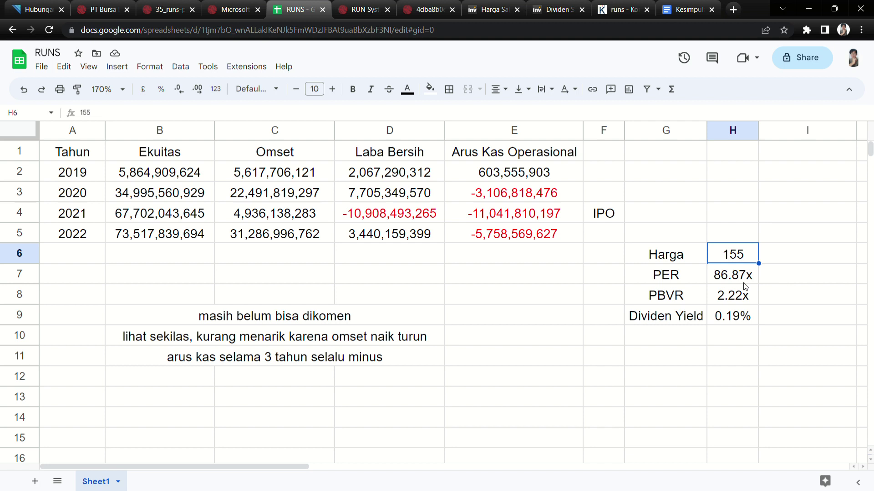
pyautogui.moveTo(746, 281); pyautogui.dragTo(747, 318)
# Step: Enter the label "mahal" in cell H5 above the price of the stock and narrow column I
pyautogui.click(738, 234)
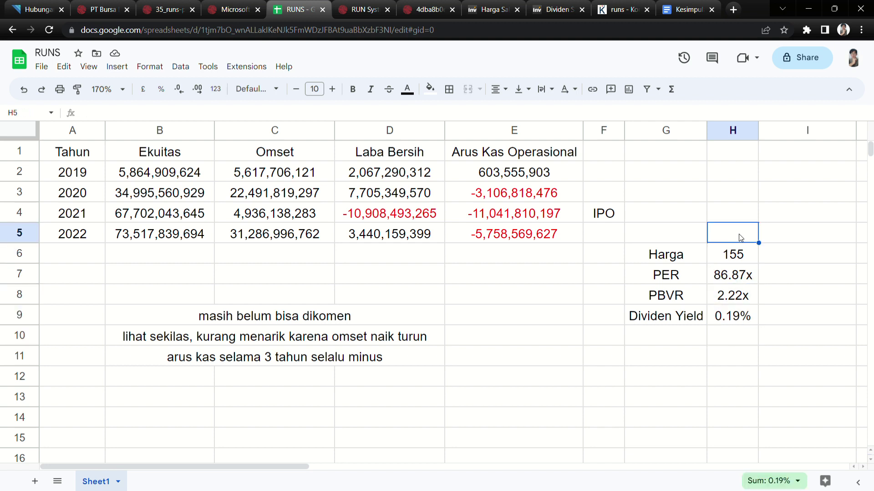
pyautogui.write('mahal')
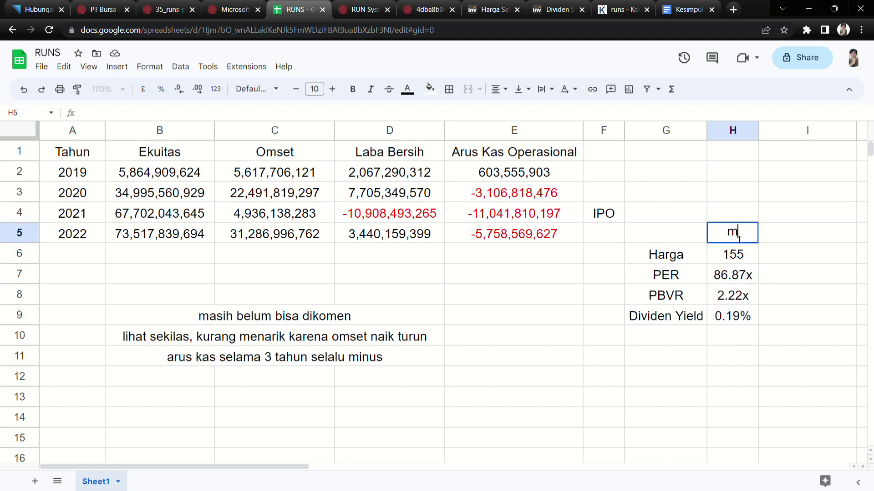
pyautogui.click(801, 274)
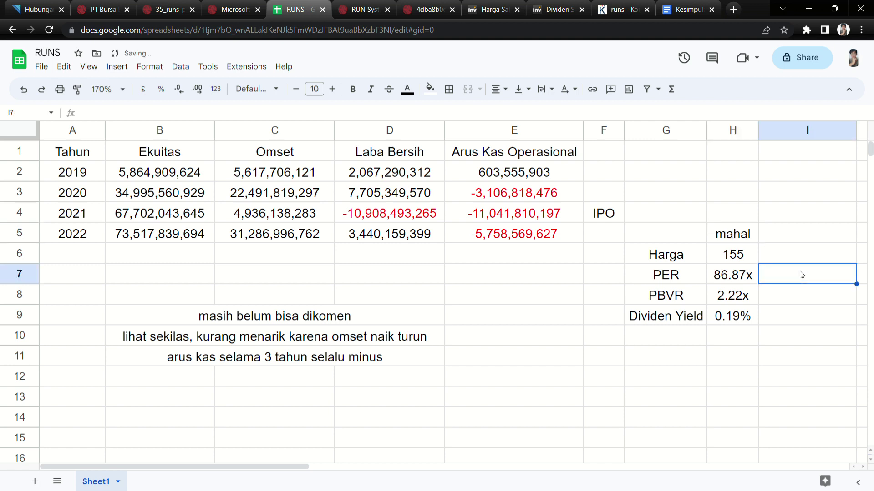
pyautogui.moveTo(855, 130); pyautogui.dragTo(815, 132)
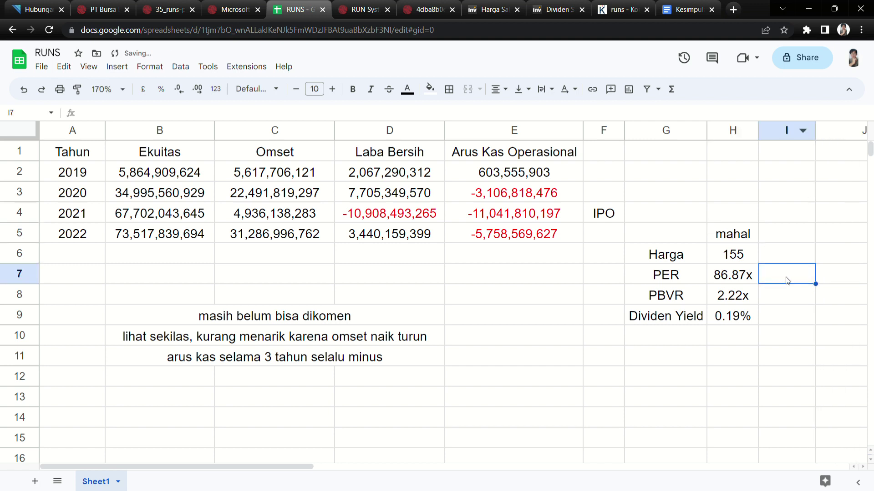
# Step: Enter the comparison multiples 15x in I7 beside the PER and 2x in I8 beside the PBVR
pyautogui.write('15x')
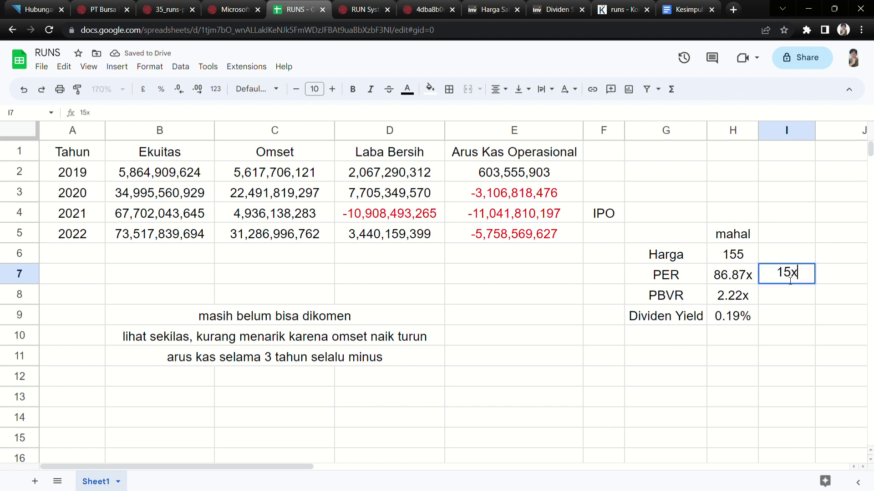
pyautogui.click(785, 300)
pyautogui.write('2x')
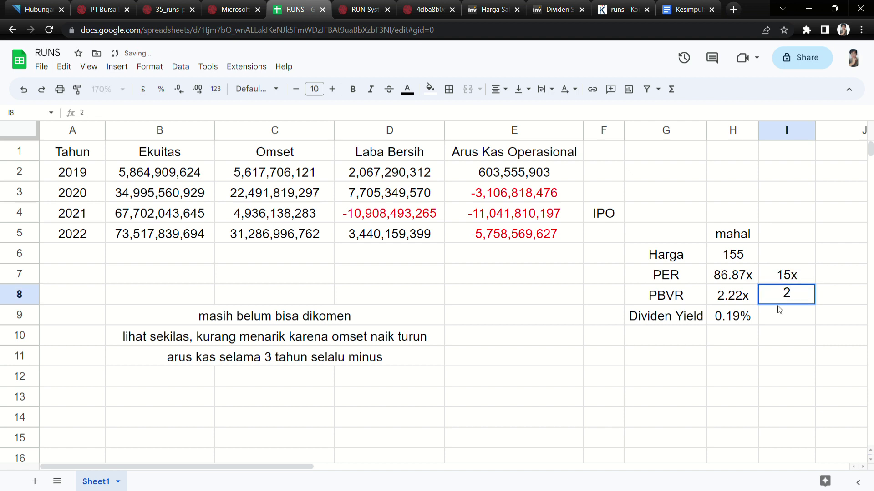
pyautogui.click(798, 349)
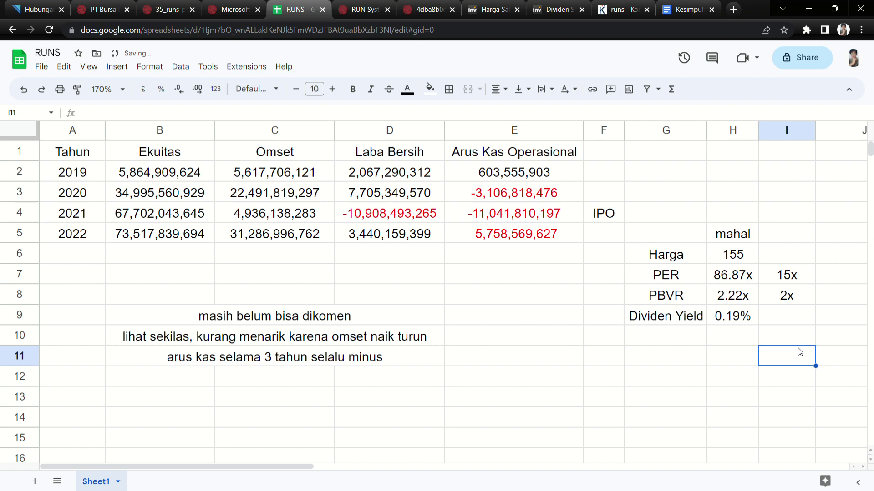
# Step: Compare the PER, PBVR and Harga values with the 2022 financial figures in row 5
pyautogui.moveTo(774, 276); pyautogui.dragTo(753, 299)
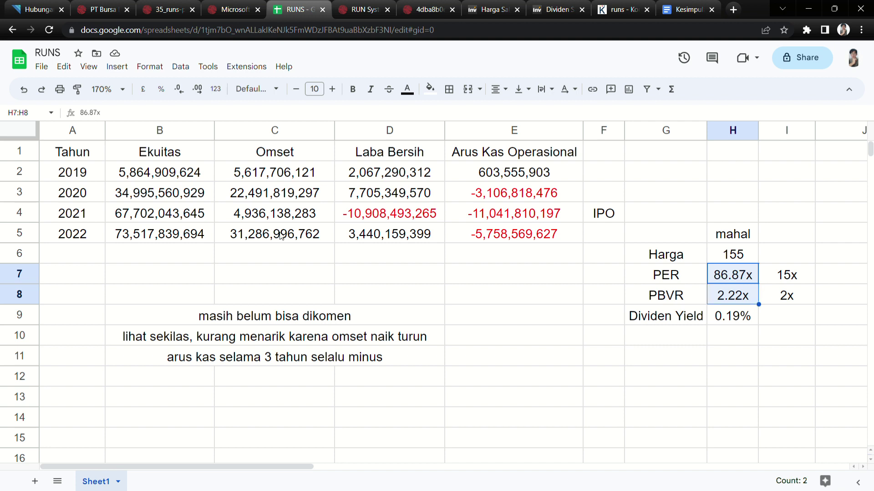
pyautogui.moveTo(98, 239); pyautogui.dragTo(547, 241)
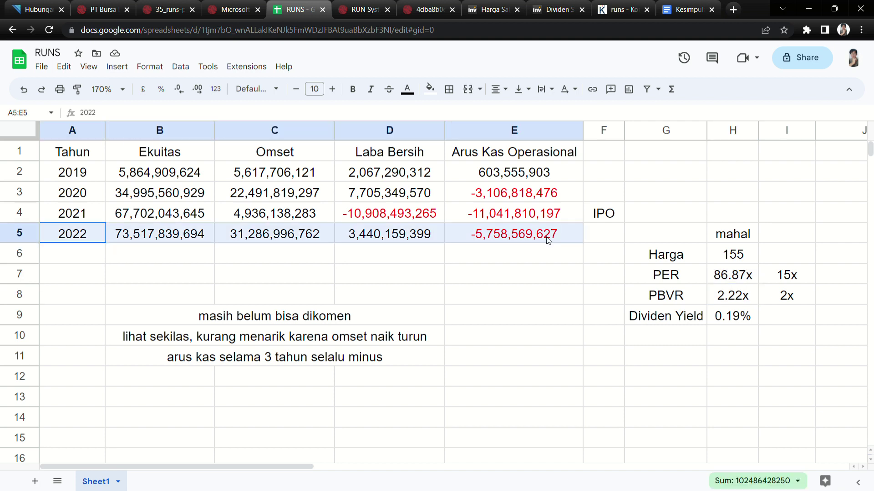
pyautogui.click(649, 274)
pyautogui.click(428, 235)
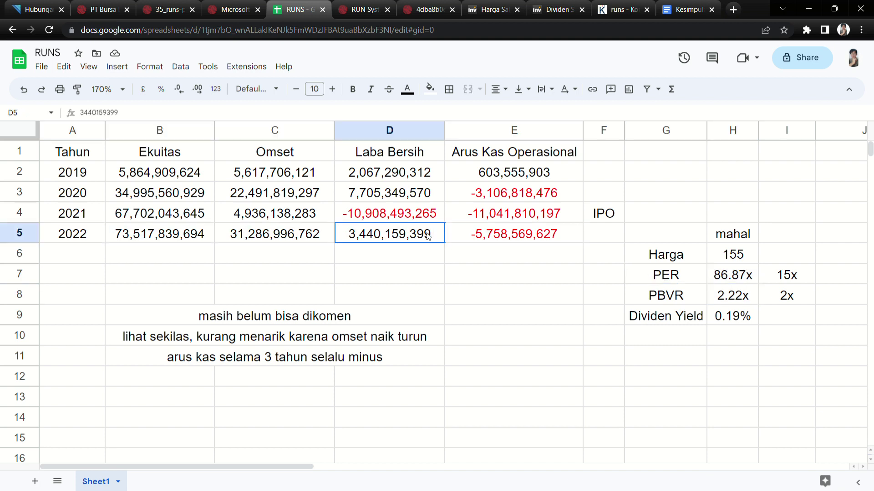
pyautogui.click(672, 302)
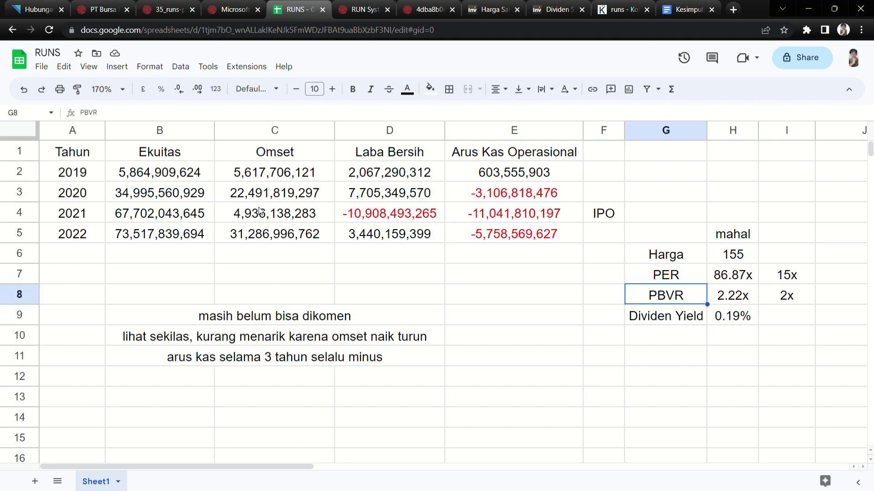
pyautogui.click(191, 234)
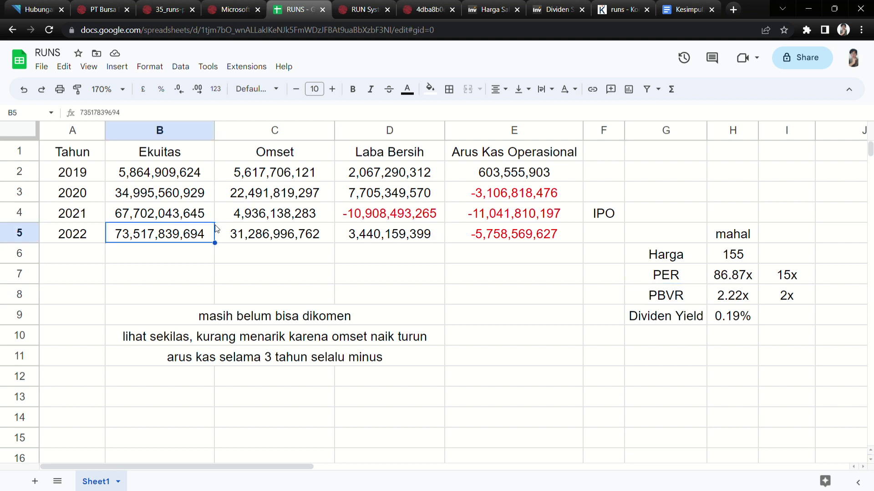
pyautogui.moveTo(79, 234); pyautogui.dragTo(616, 236)
pyautogui.click(750, 260)
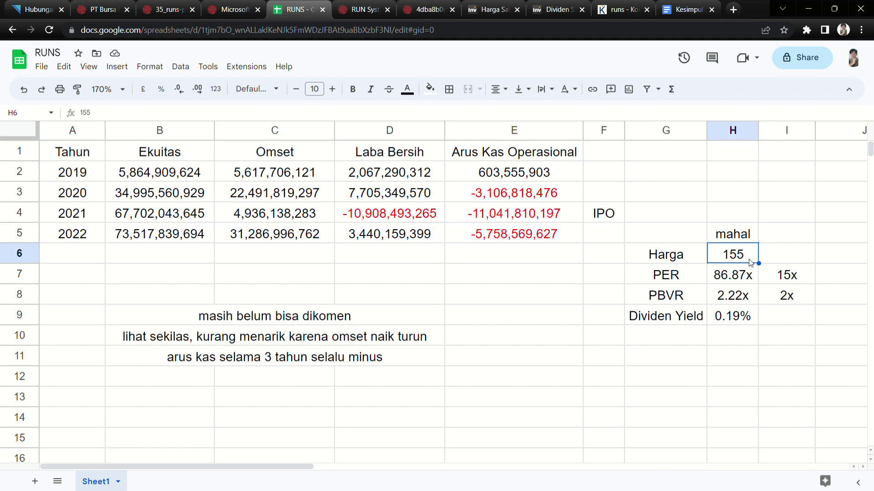
pyautogui.click(749, 233)
pyautogui.moveTo(698, 281); pyautogui.dragTo(746, 278)
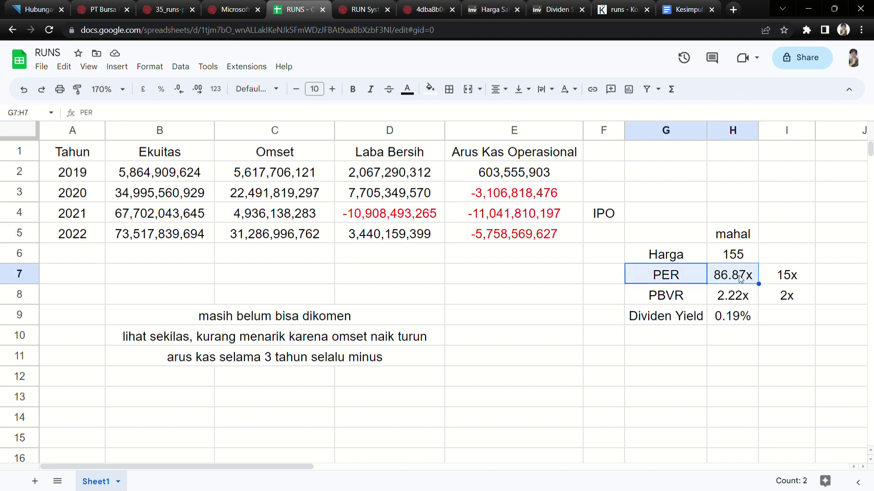
pyautogui.click(754, 360)
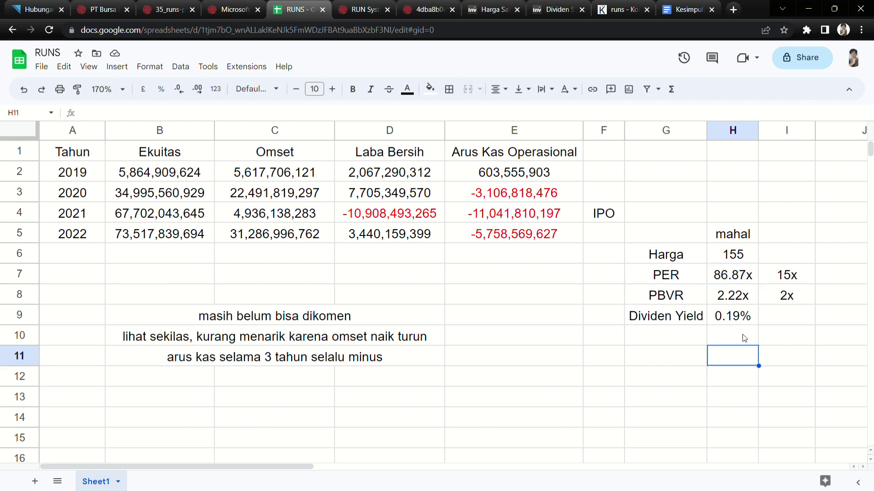
# Step: Compare the stock's PER in H7 with the comparison multiple in I7
pyautogui.click(714, 279)
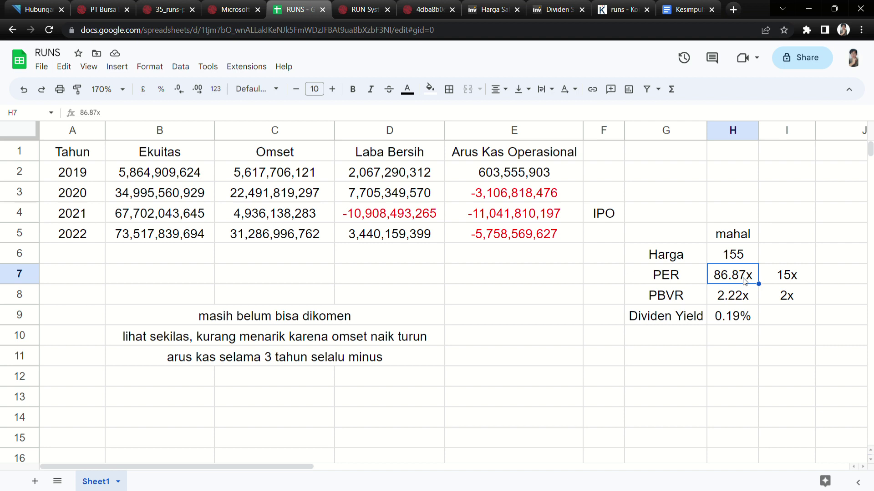
pyautogui.click(774, 277)
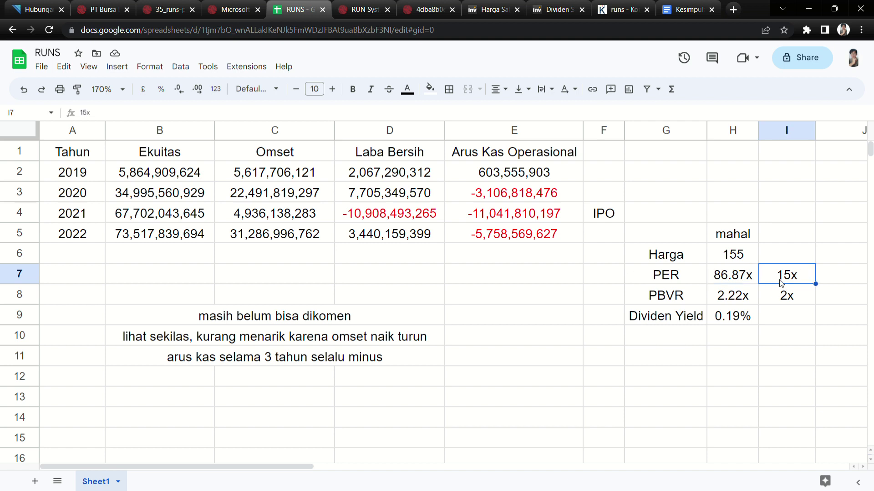
pyautogui.click(734, 280)
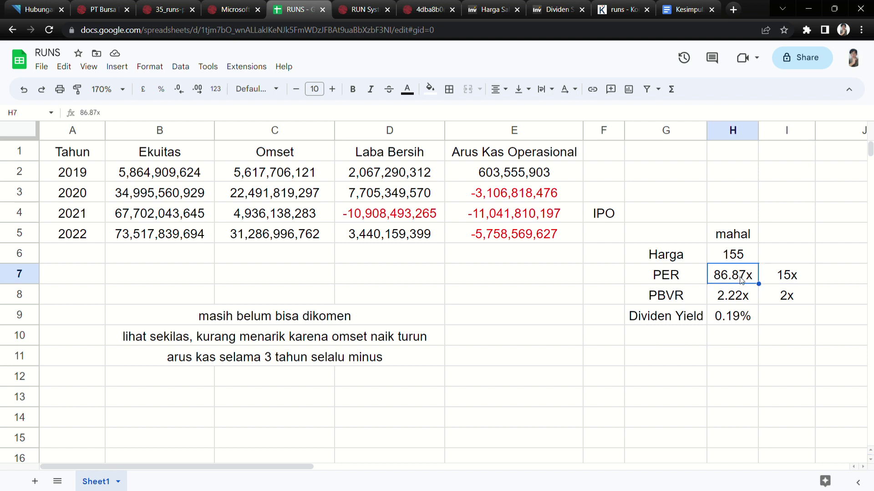
pyautogui.click(771, 343)
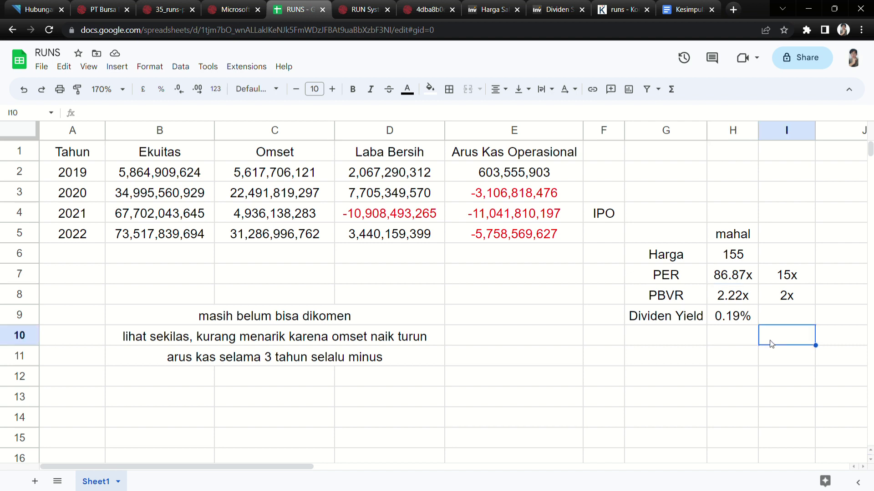
pyautogui.click(743, 267)
pyautogui.click(744, 278)
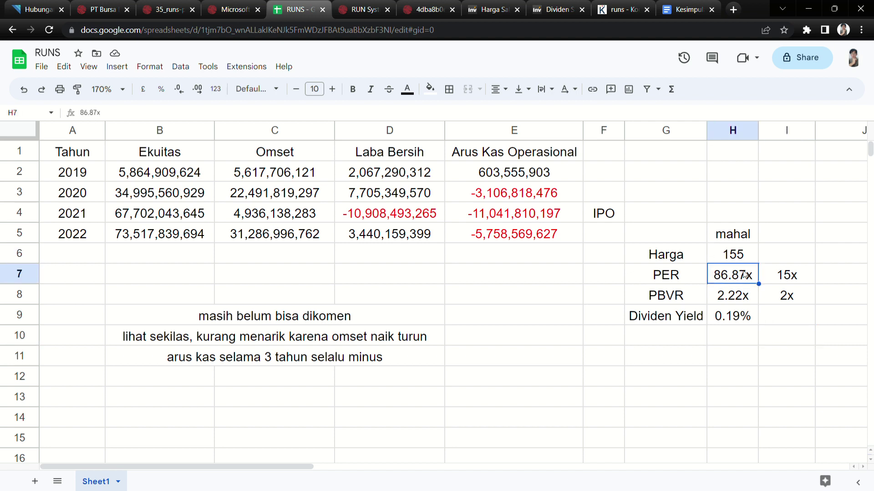
pyautogui.click(411, 261)
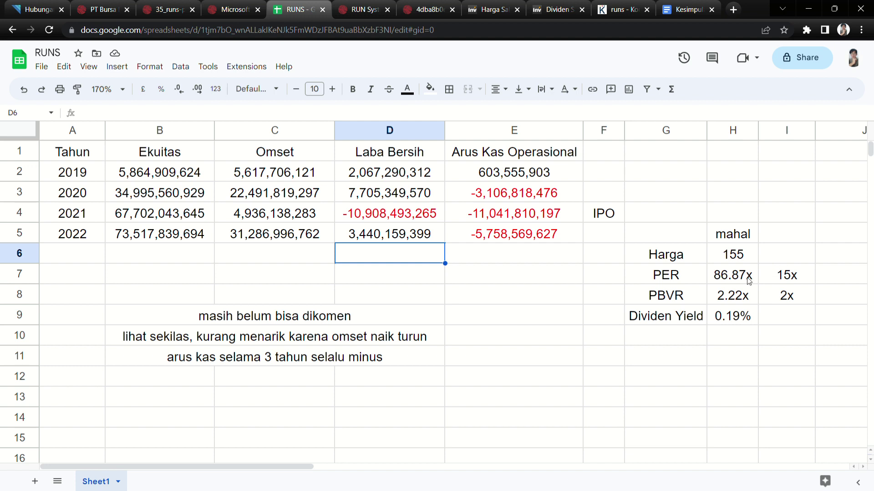
pyautogui.click(776, 280)
pyautogui.click(740, 282)
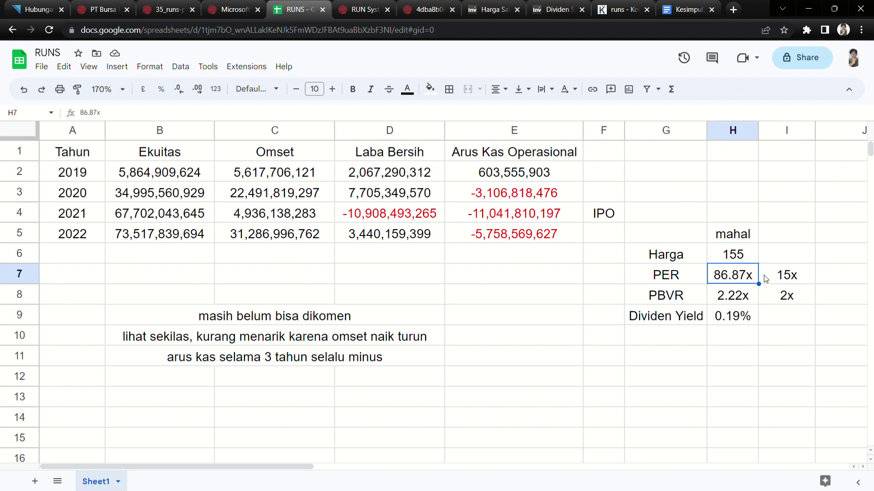
pyautogui.click(781, 284)
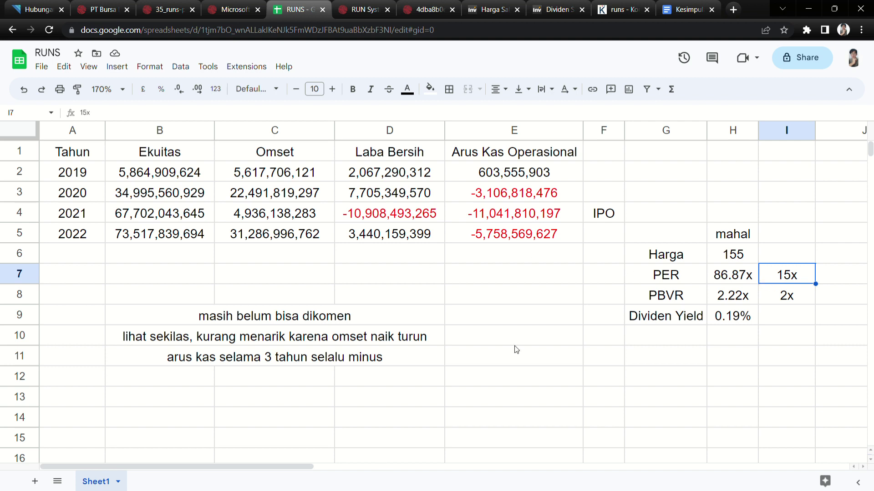
# Step: Calculate how many times the PER exceeds the comparison multiple with the formula =86/15 in G11
pyautogui.click(650, 363)
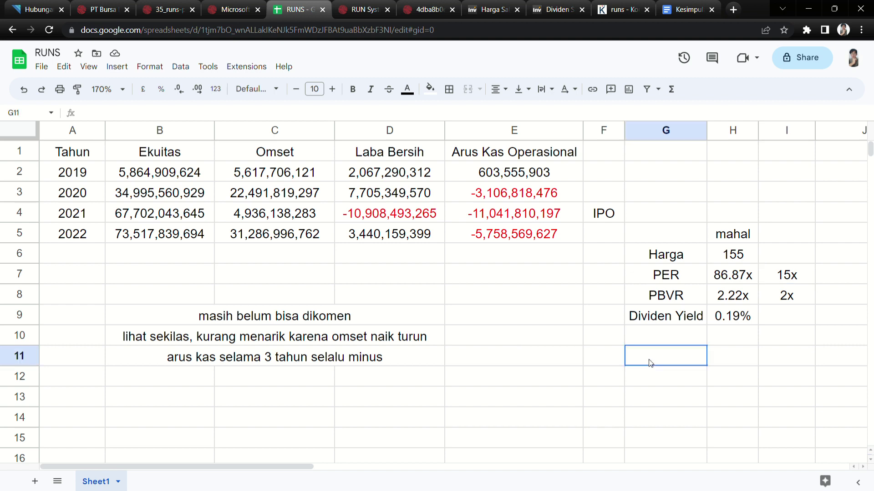
pyautogui.write('=')
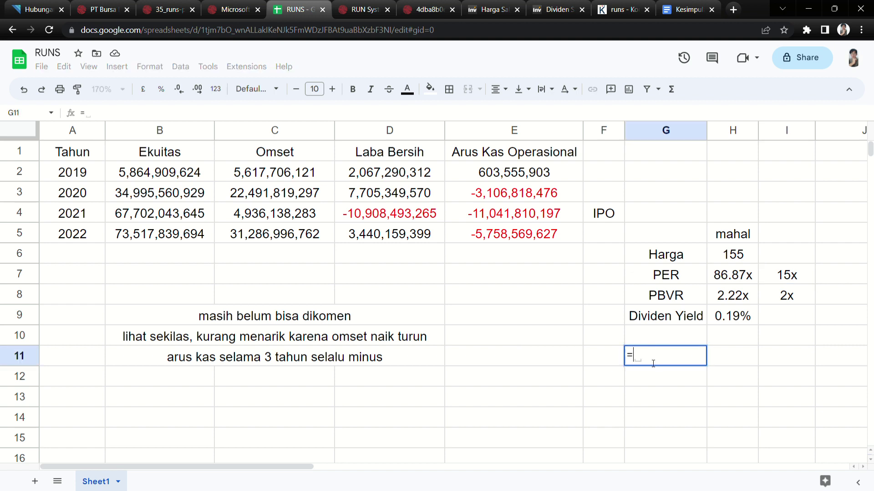
pyautogui.write('86')
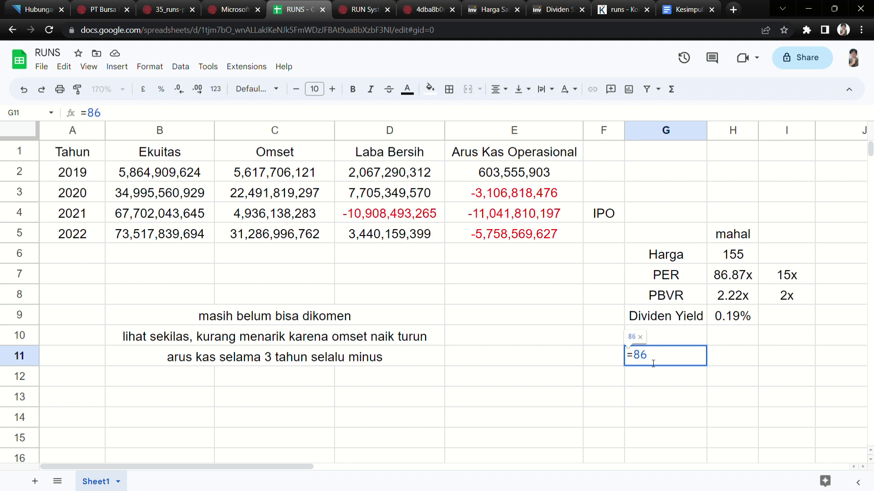
pyautogui.write('/')
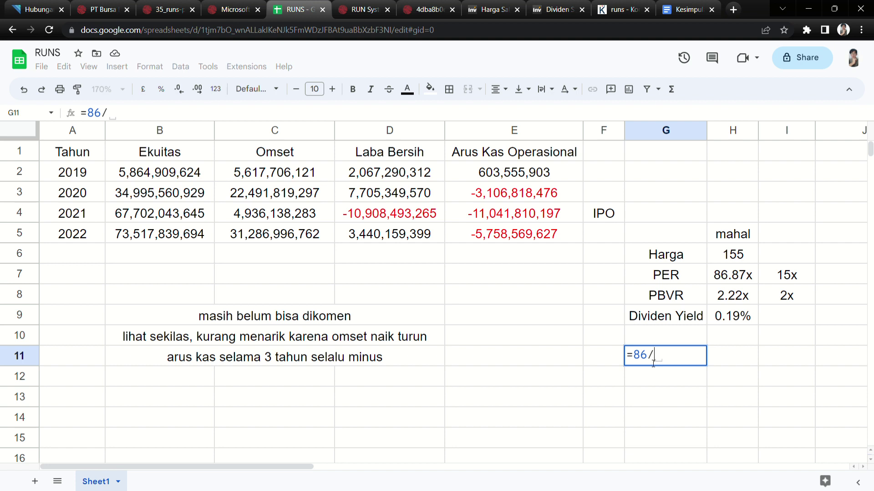
pyautogui.write('15')
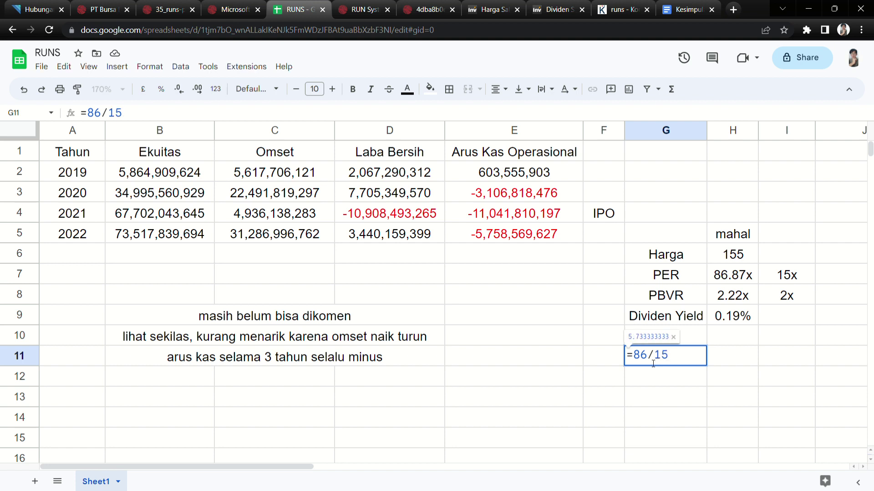
pyautogui.press('Return')
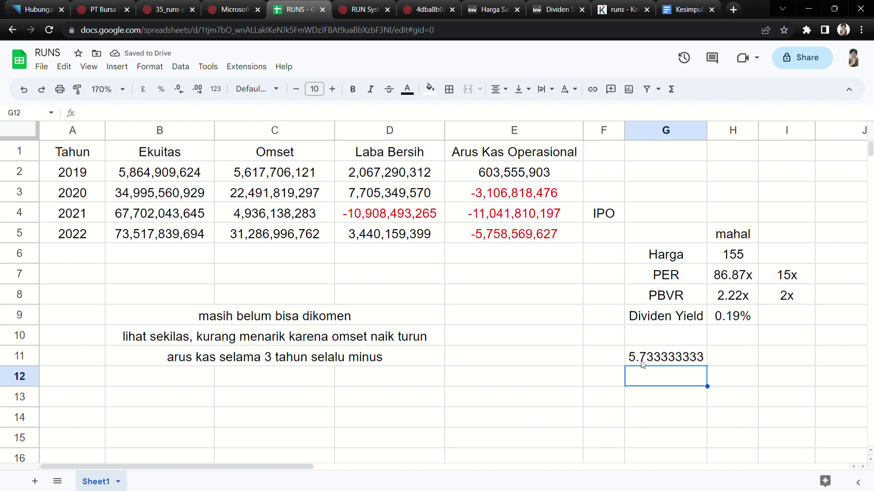
# Step: Enter "18 miliar" in D6 below the 2022 Laba Bersih figure and check it against the PER
pyautogui.click(371, 261)
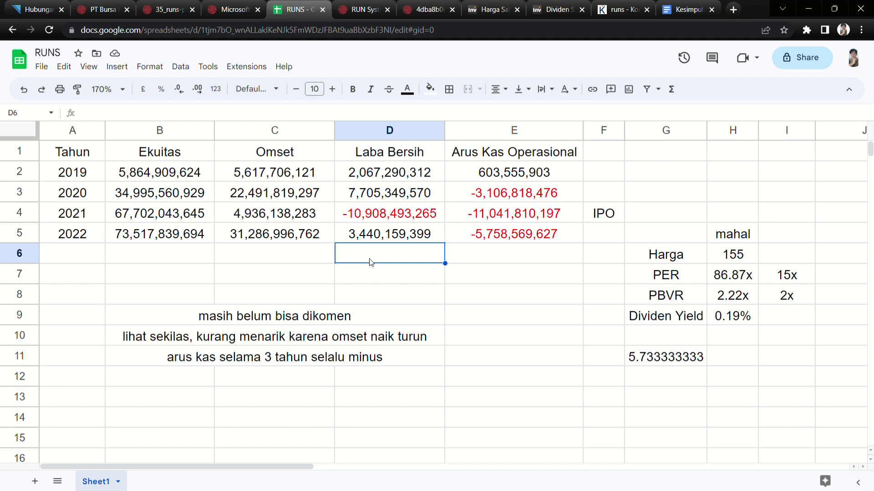
pyautogui.write('18 milia')
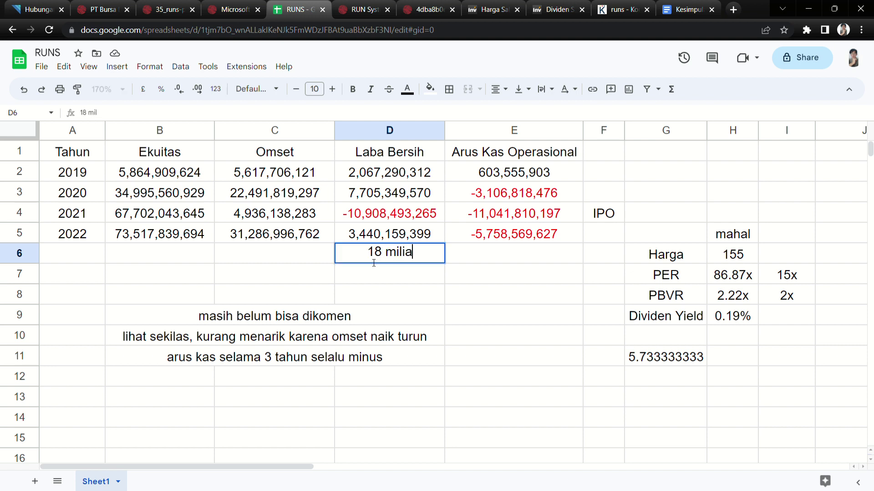
pyautogui.write('r')
pyautogui.press('Return')
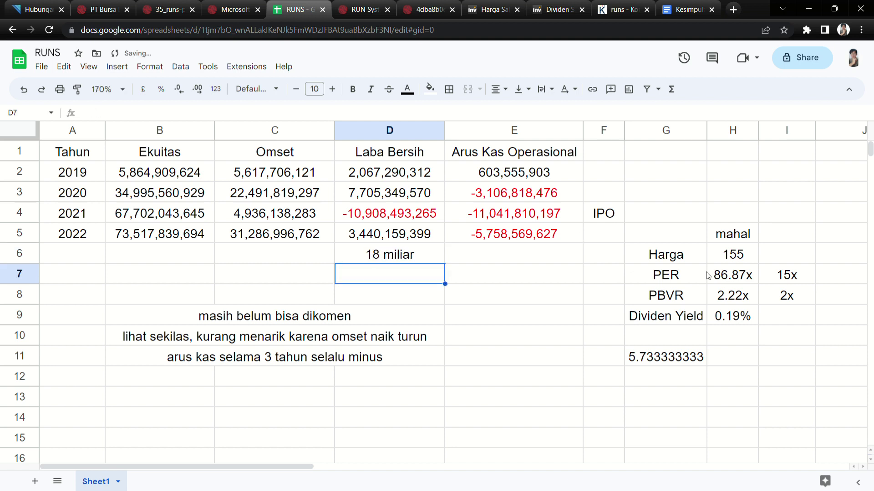
pyautogui.moveTo(707, 275); pyautogui.dragTo(747, 282)
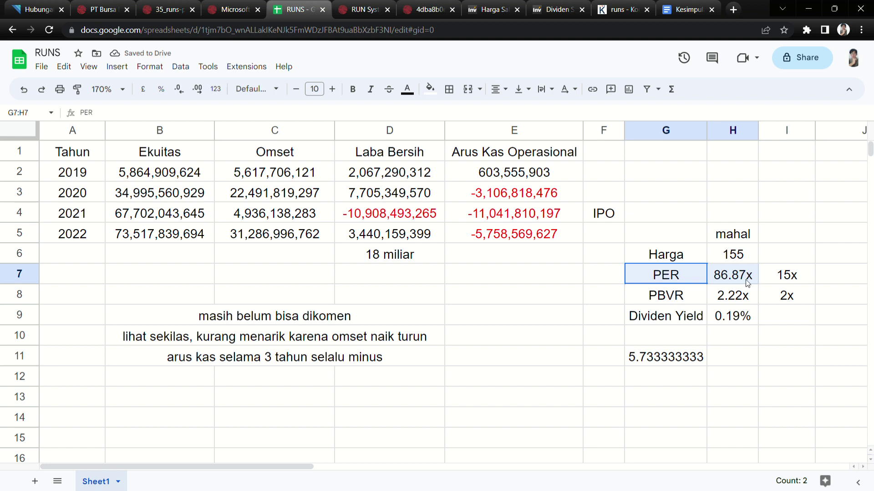
pyautogui.click(435, 261)
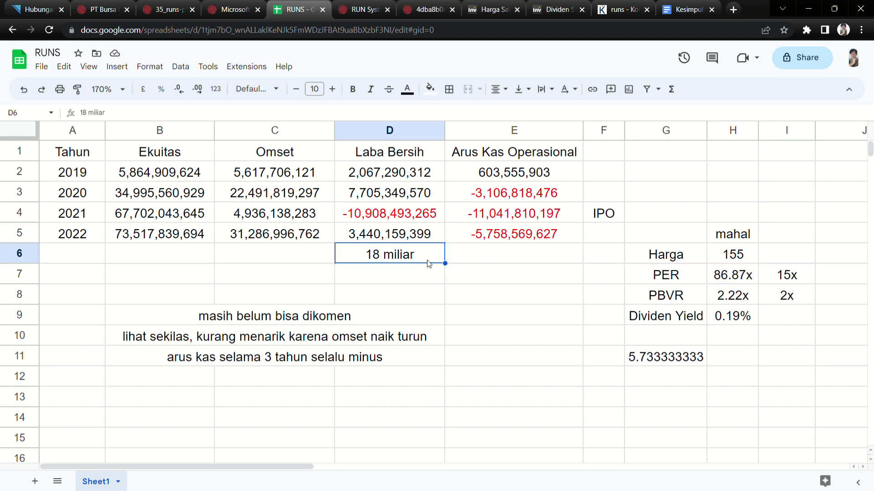
# Step: Enter "55 miliar" in C6 below the 2022 Omset figure and review it with the Laba Bersih estimate and PER
pyautogui.click(273, 260)
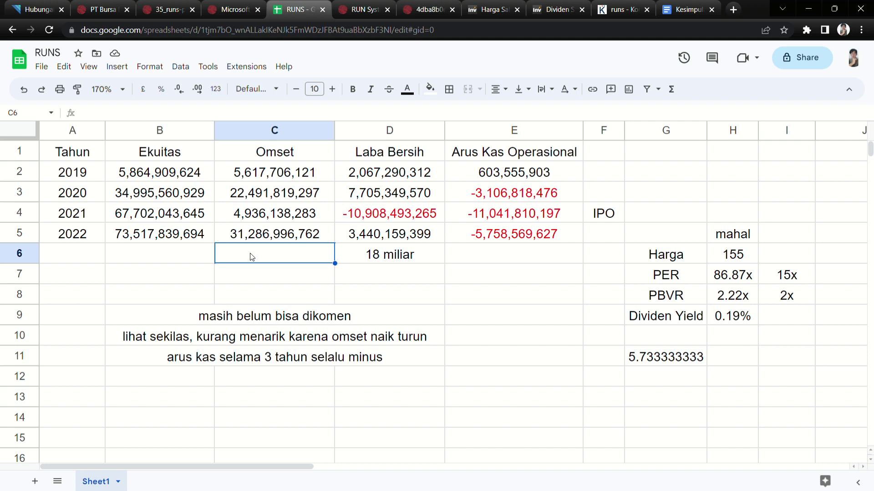
pyautogui.write('55 mili')
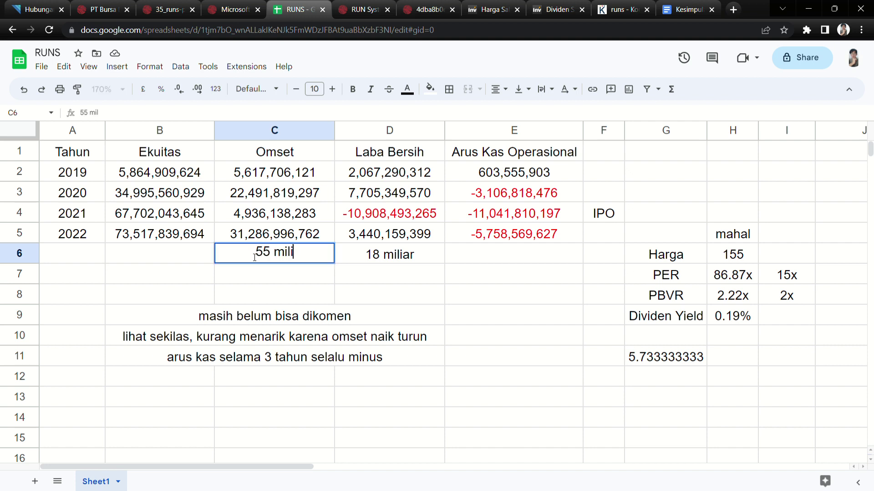
pyautogui.write('ar')
pyautogui.press('Return')
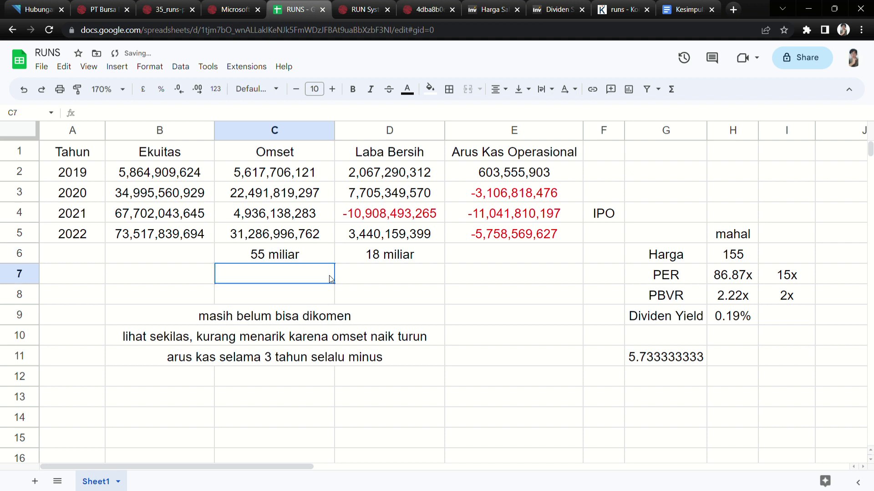
pyautogui.click(370, 258)
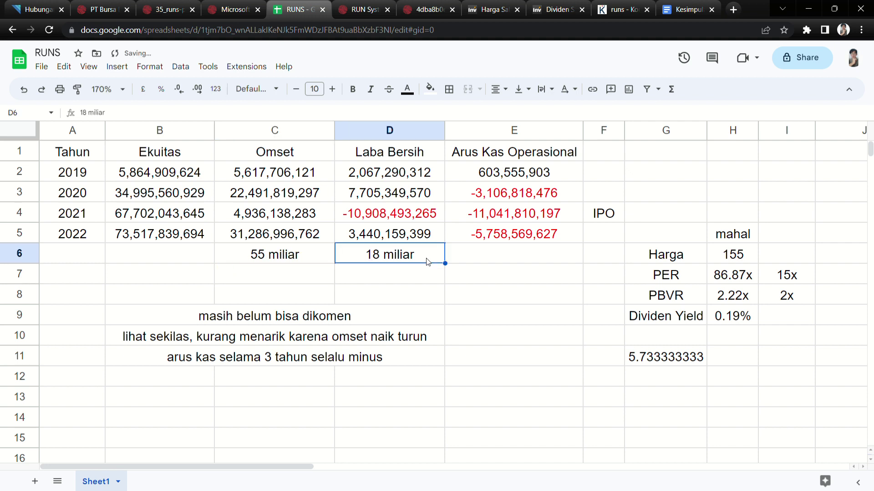
pyautogui.click(731, 279)
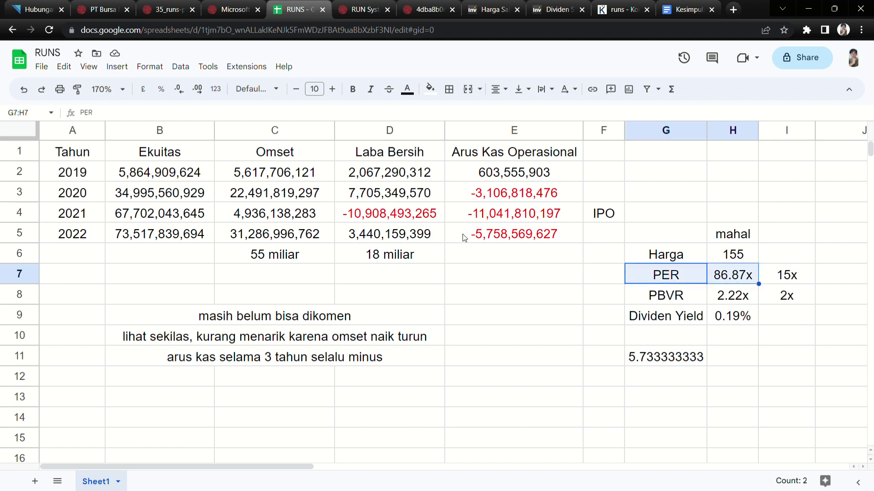
# Step: Review the PBVR, enter "100 miliar" in B6 below the 2022 Ekuitas figure, and check it against the PBVR
pyautogui.click(440, 259)
pyautogui.click(743, 296)
pyautogui.moveTo(743, 296); pyautogui.dragTo(661, 298)
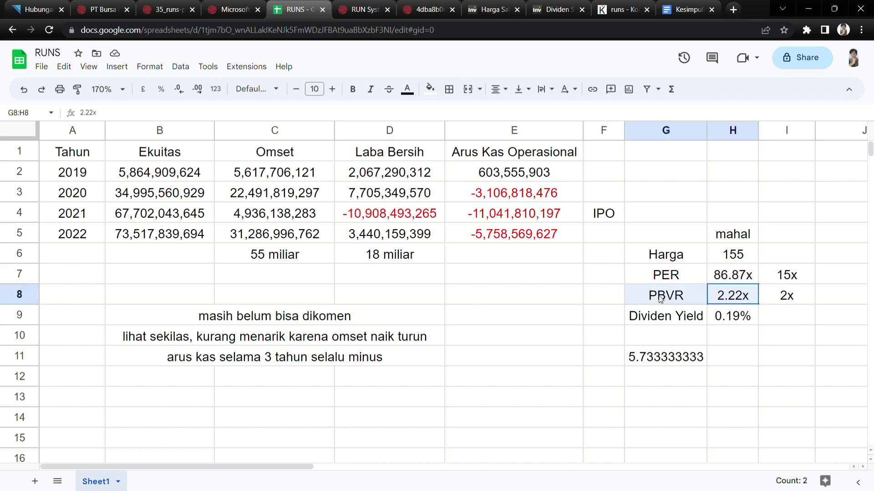
pyautogui.click(193, 236)
pyautogui.click(174, 255)
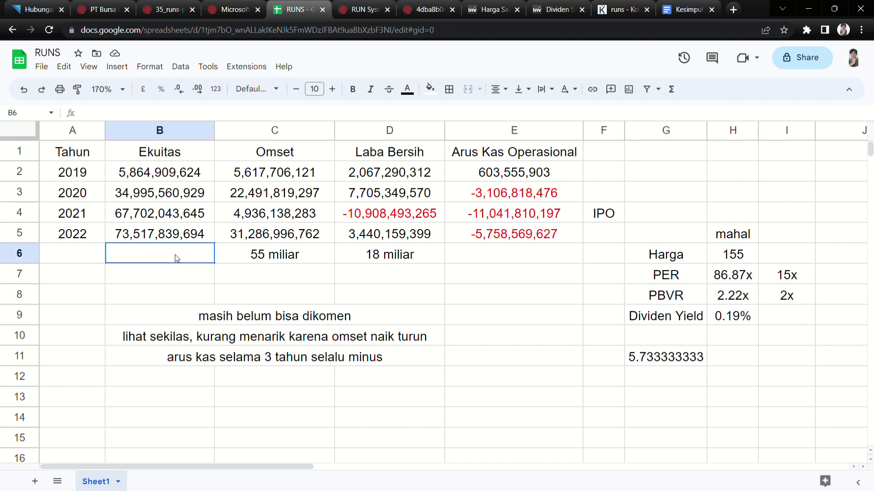
pyautogui.write('100 miliar')
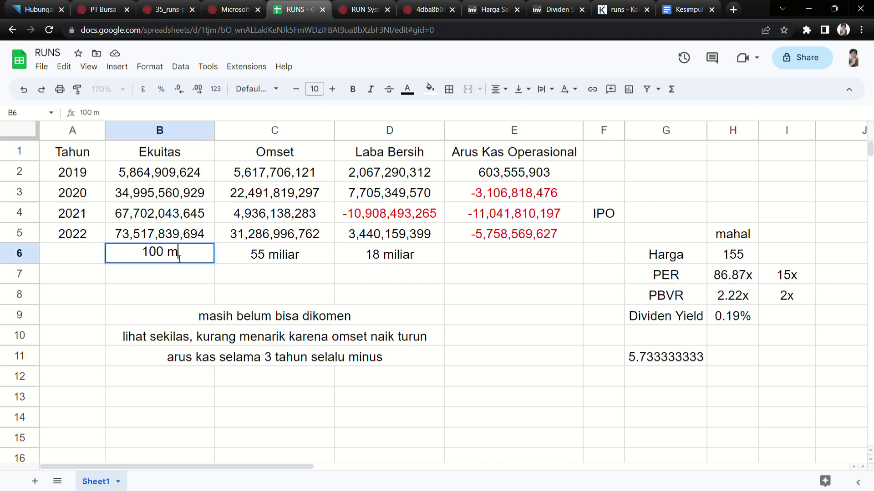
pyautogui.click(754, 258)
pyautogui.click(742, 303)
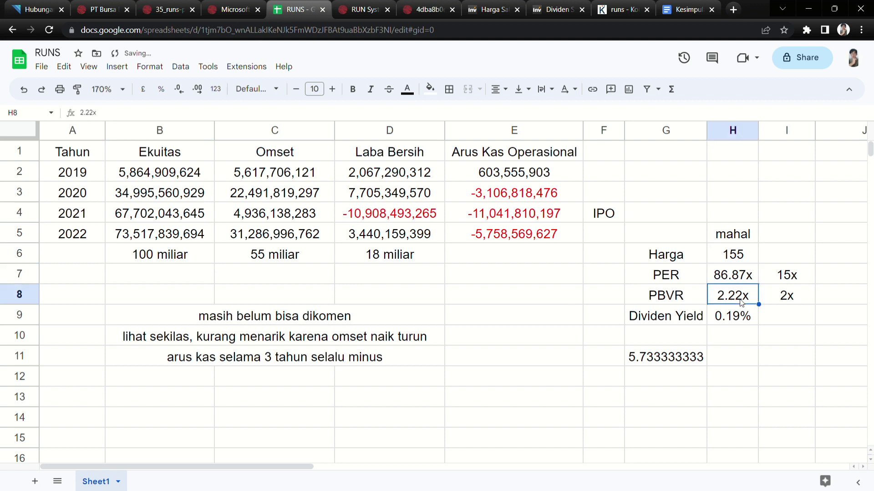
# Step: Label the row of estimates as year 2023 in A6 of the Tahun column
pyautogui.click(85, 257)
pyautogui.write('20')
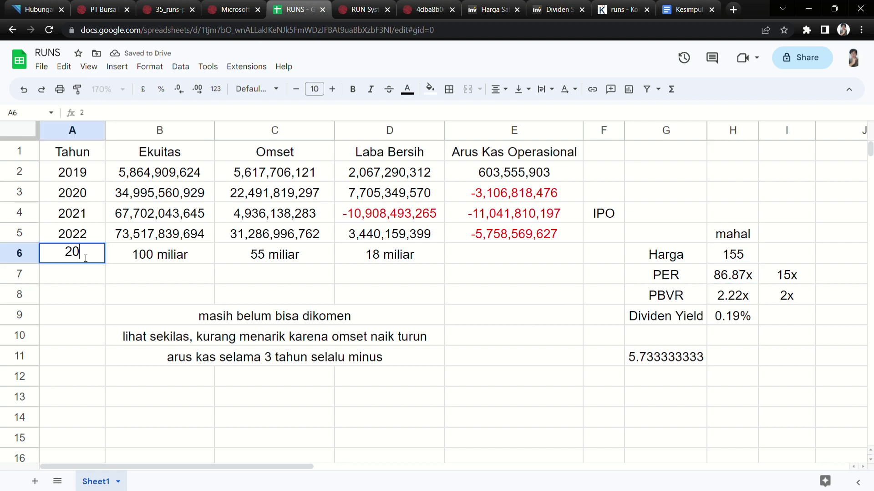
pyautogui.write('23')
# Step: Enter a note beginning with "mark" in B7, below the 2023 Ekuitas estimate
pyautogui.click(130, 277)
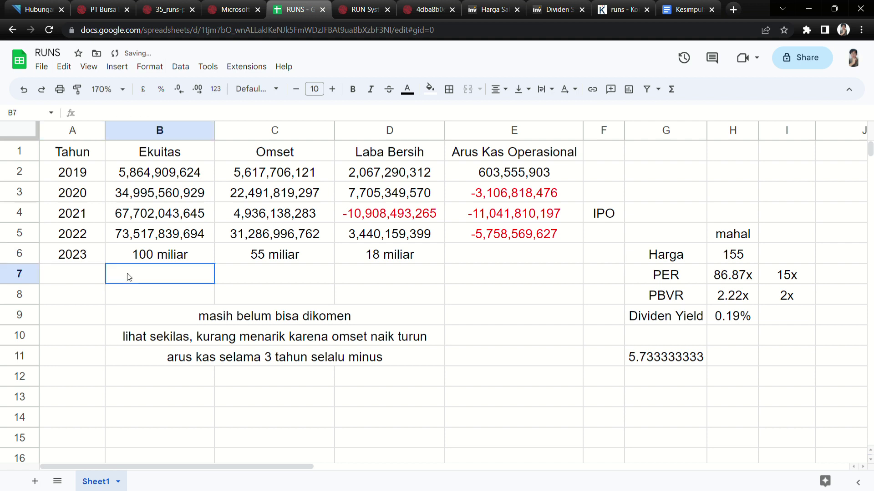
pyautogui.write('mark')
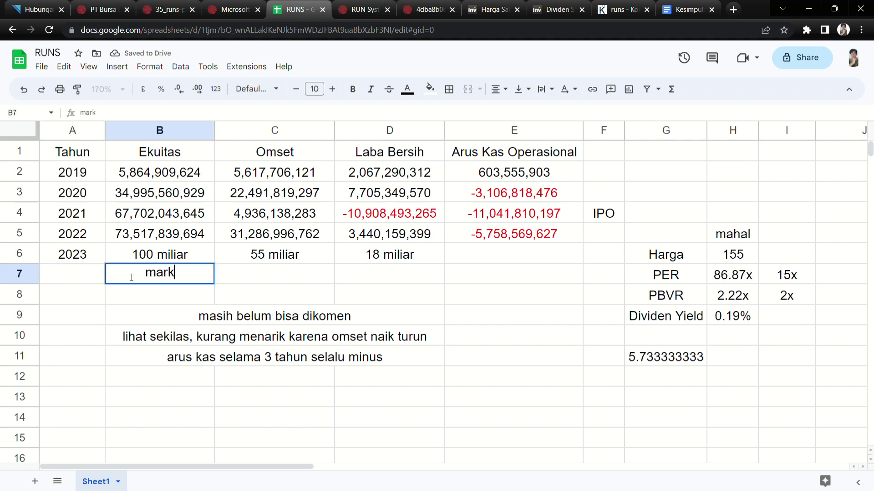
# Step: Enter "marketing sales" in cell B7 beneath the 2023 equity estimate
pyautogui.write('eting ')
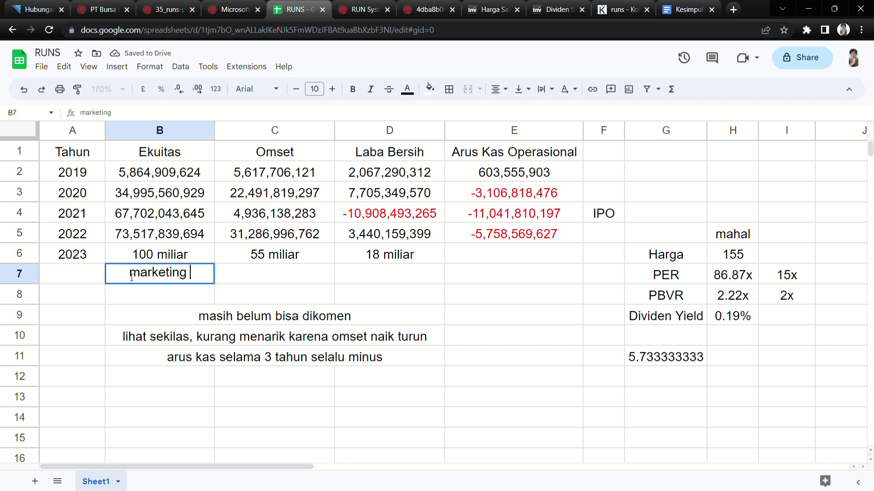
pyautogui.write('sales')
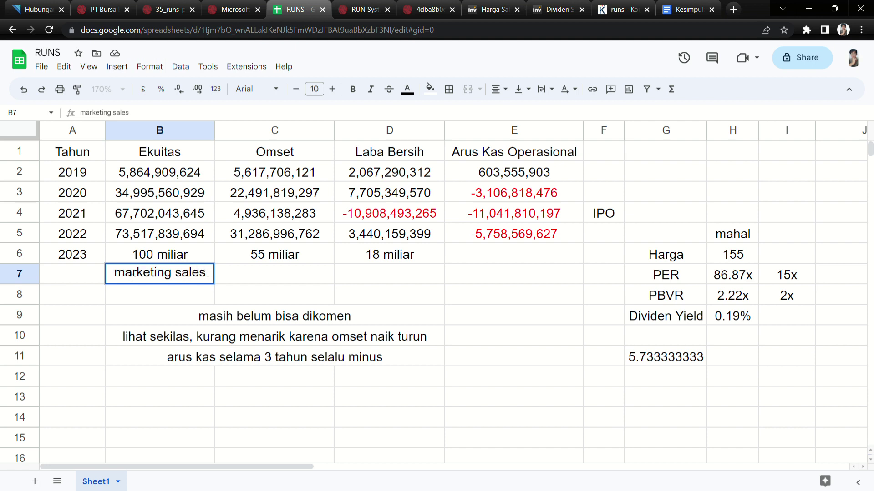
pyautogui.click(229, 283)
pyautogui.click(210, 283)
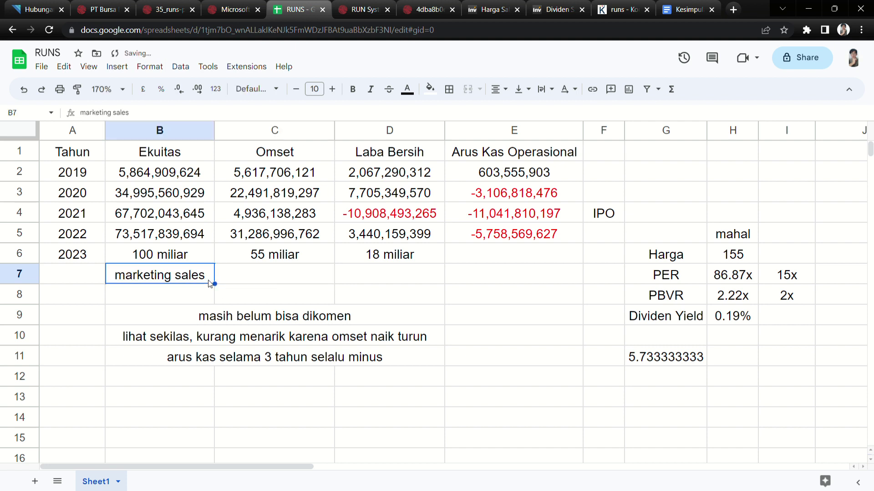
pyautogui.click(314, 258)
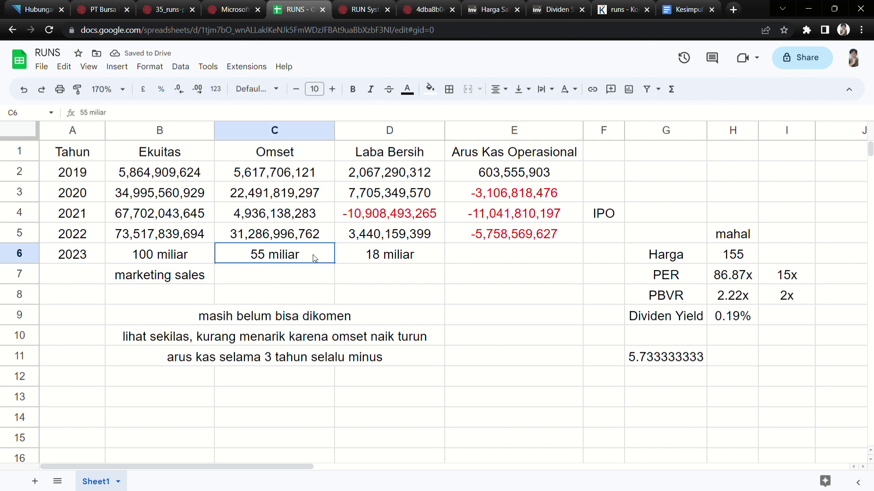
pyautogui.keyDown('shift'); pyautogui.click(416, 258); pyautogui.keyUp('shift')
pyautogui.click(421, 293)
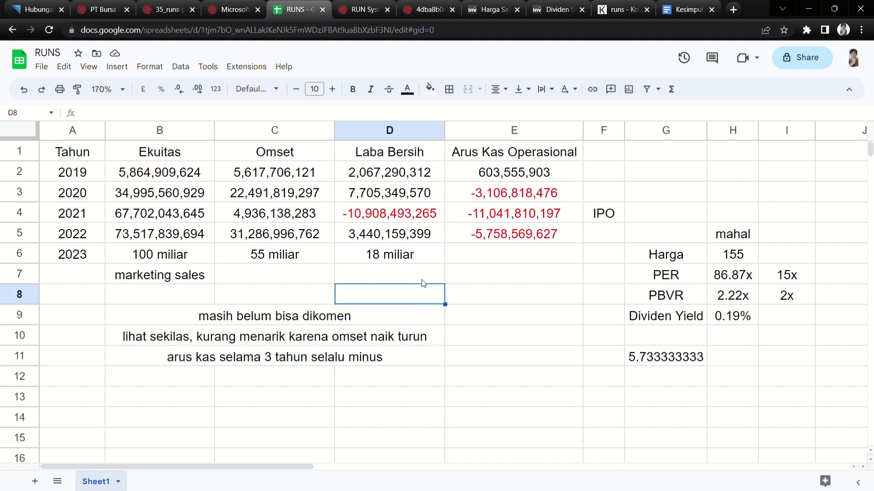
# Step: Enter the note "tunggu laporan keuangan kuartal 1 2023" in cell C13
pyautogui.click(257, 408)
pyautogui.write('tungu')
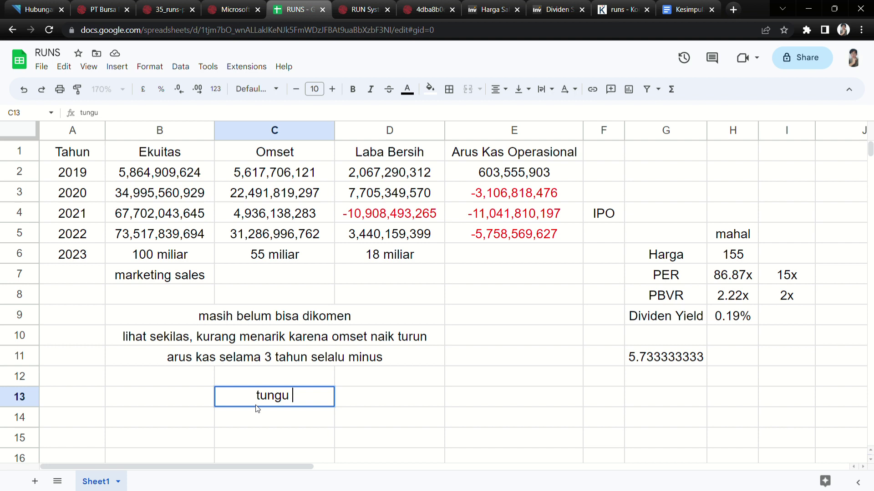
pyautogui.press('BackSpace')
pyautogui.write('g')
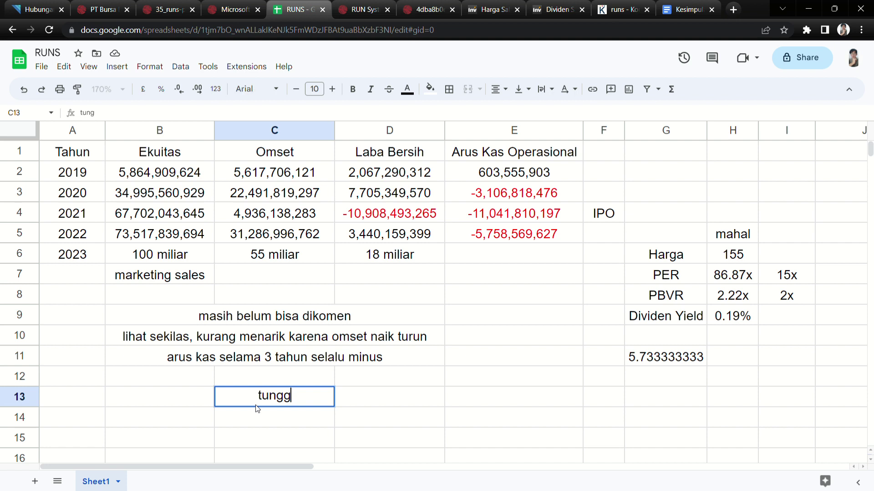
pyautogui.write('u laporan keu')
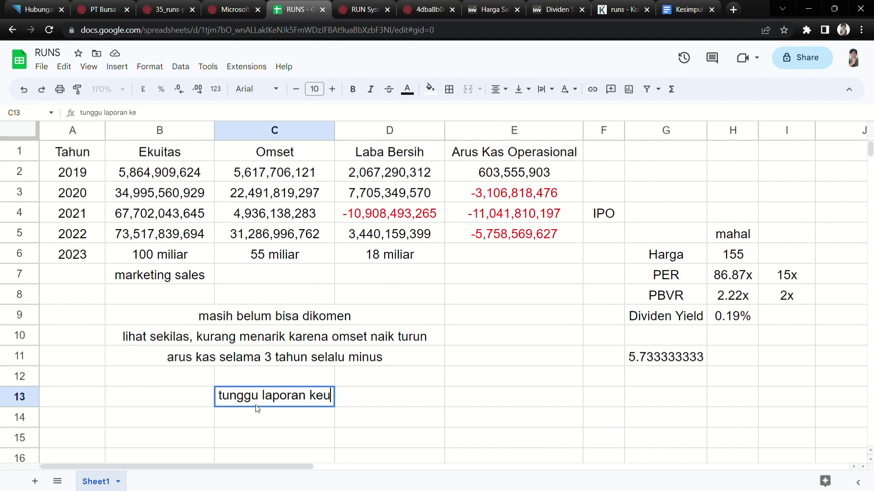
pyautogui.write('angan kuartal 1 2023')
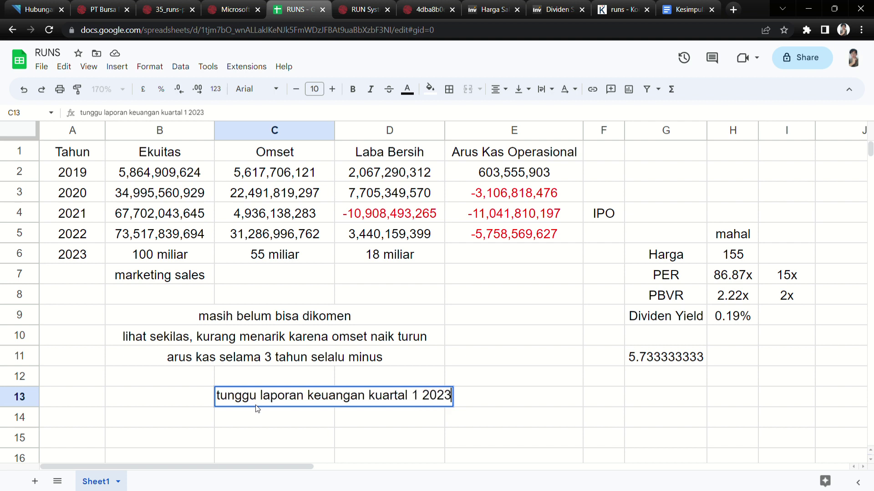
pyautogui.click(449, 319)
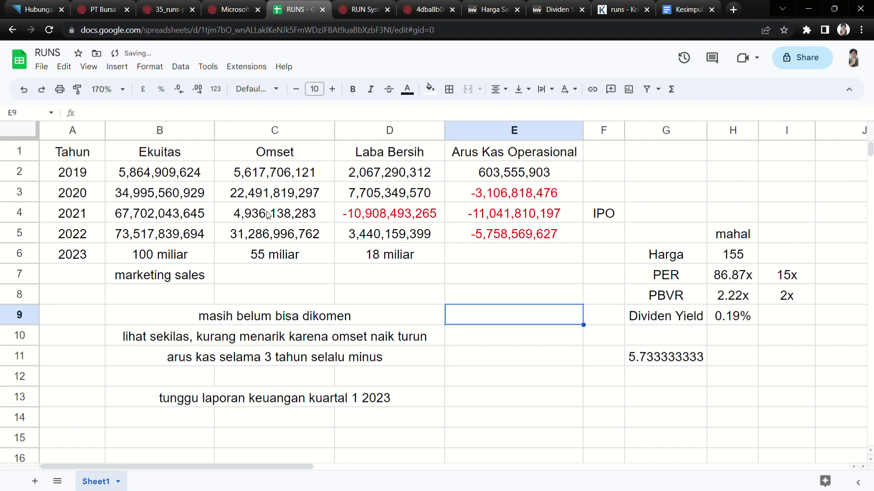
# Step: Review the yearly Omset figures from 2019 to 2023, the 2022 results row, and the share price with its valuation remark
pyautogui.moveTo(231, 171); pyautogui.dragTo(231, 218)
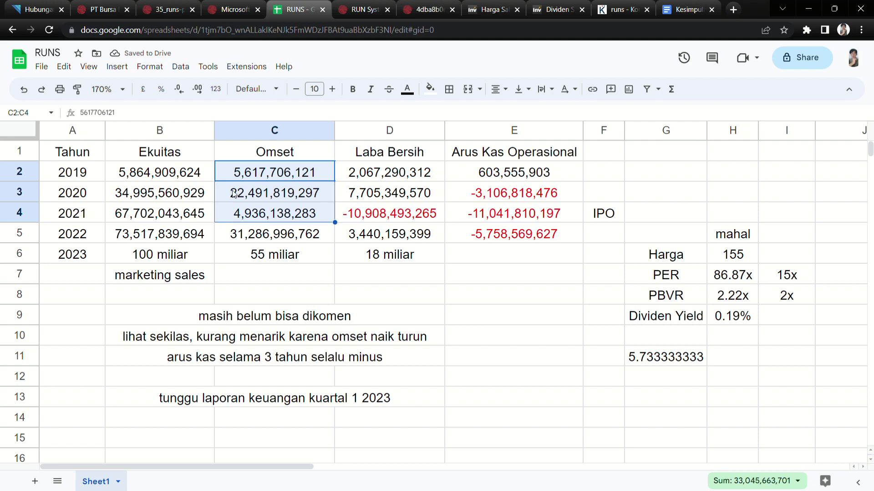
pyautogui.click(230, 172)
pyautogui.click(230, 192)
pyautogui.click(229, 218)
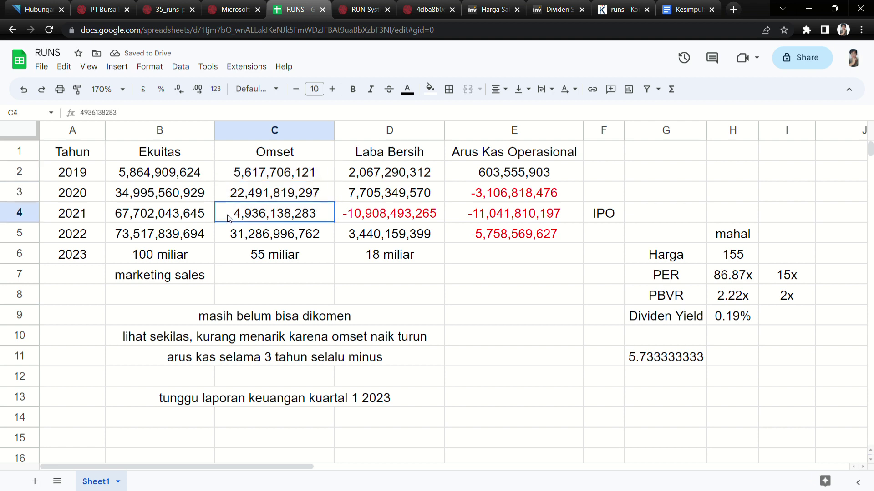
pyautogui.click(230, 236)
pyautogui.click(234, 253)
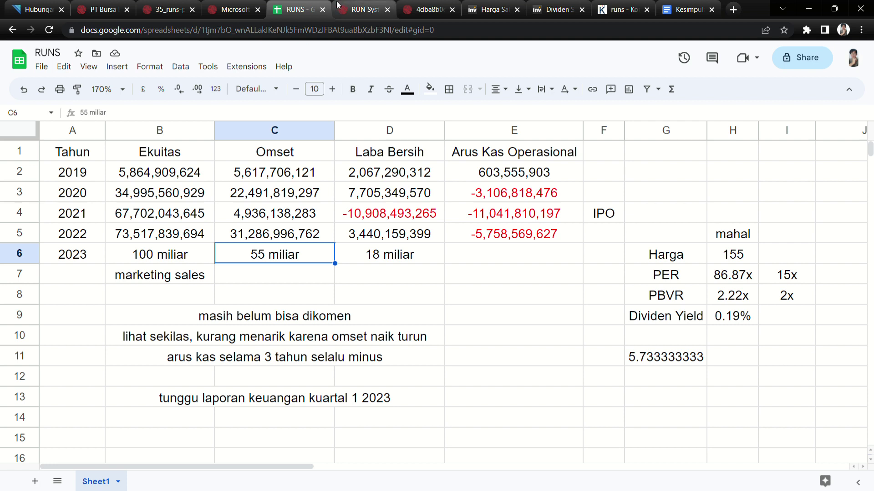
pyautogui.click(643, 384)
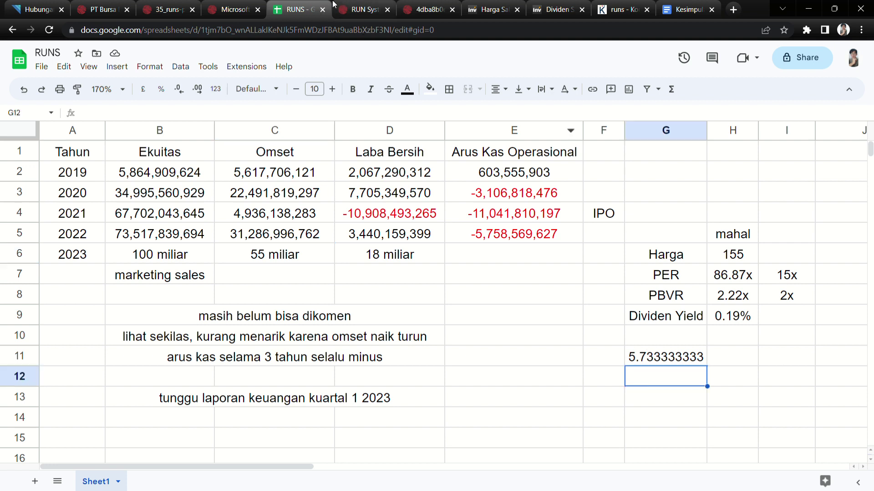
pyautogui.click(750, 258)
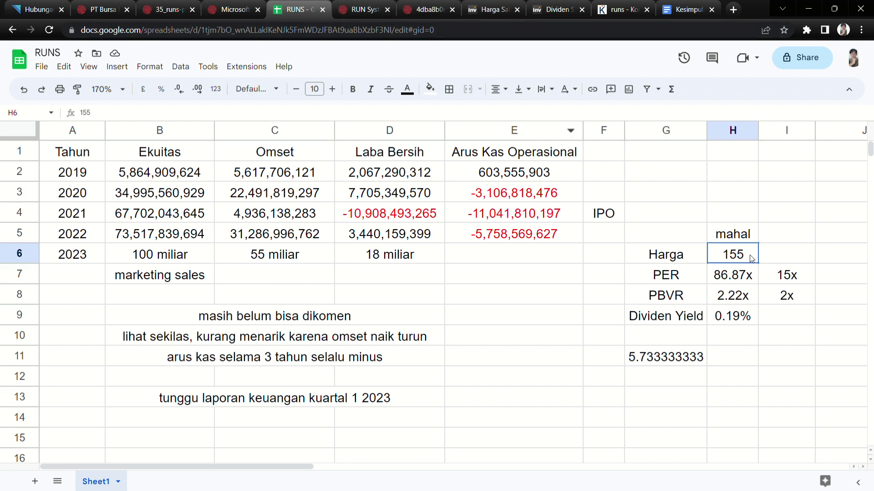
pyautogui.moveTo(87, 234); pyautogui.dragTo(523, 232)
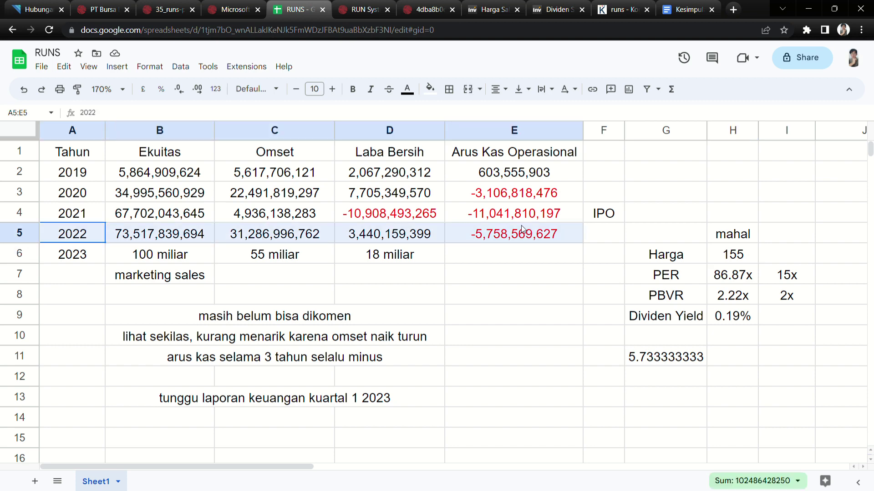
pyautogui.click(736, 238)
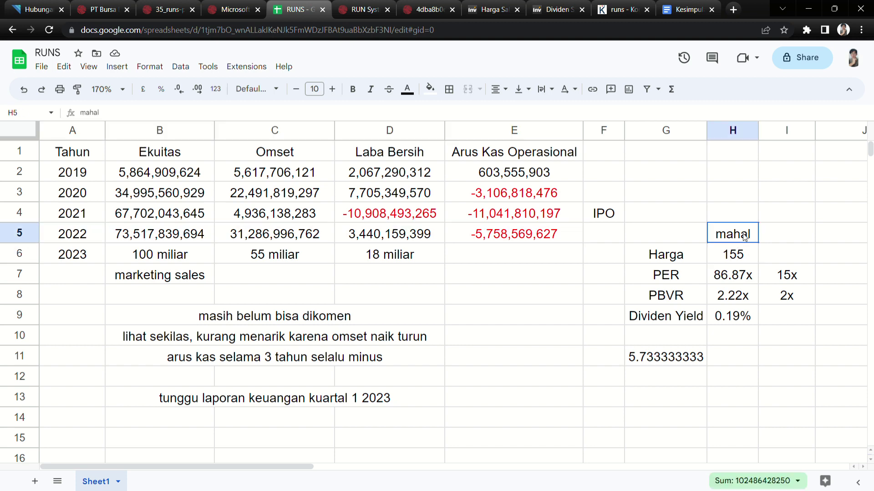
# Step: Switch to the RUN System Pubex 2023 PDF and check the presentation date on its cover
pyautogui.click(346, 5)
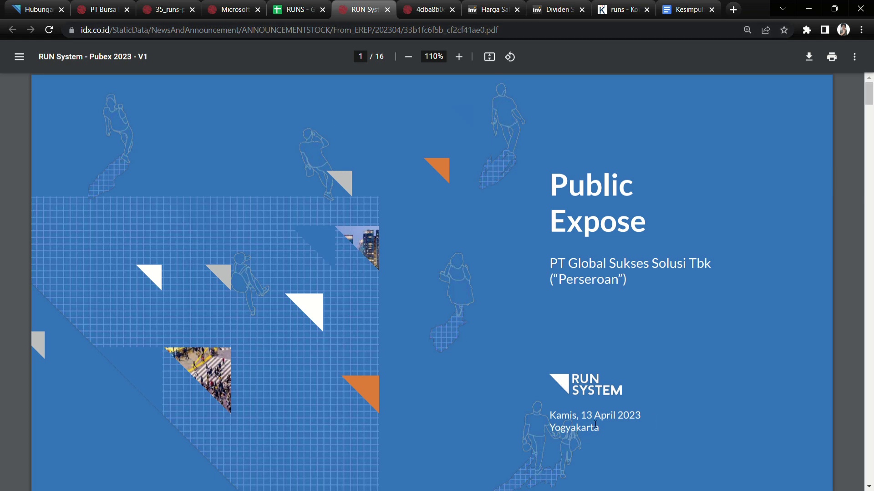
pyautogui.moveTo(589, 422); pyautogui.dragTo(667, 423)
pyautogui.click(635, 423)
pyautogui.doubleClick(636, 423)
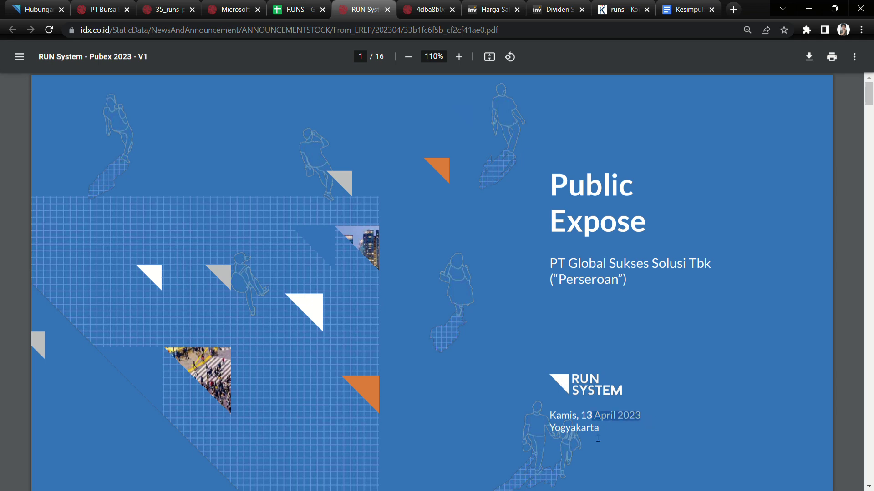
pyautogui.moveTo(597, 438); pyautogui.dragTo(601, 418)
pyautogui.click(617, 417)
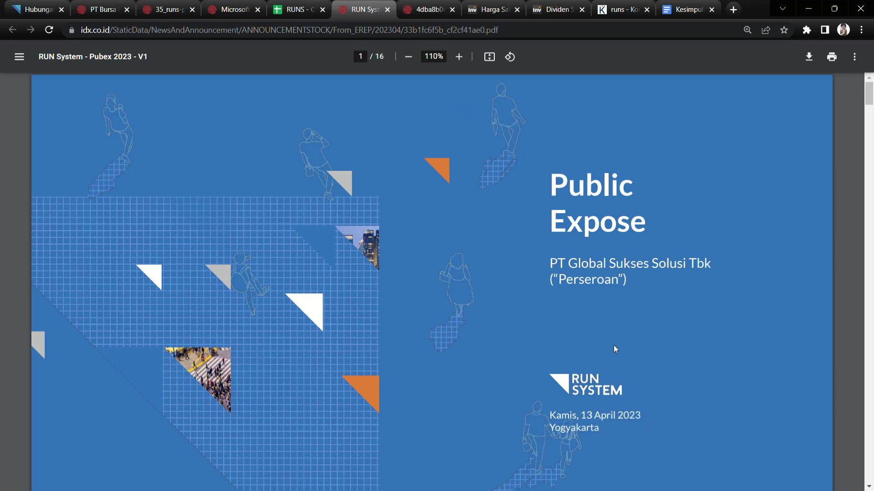
# Step: Examine the market share slide on page 2, focusing on the total number of companies in Indonesia
pyautogui.scroll(-10, 606, 335)
pyautogui.scroll(3, 605, 327)
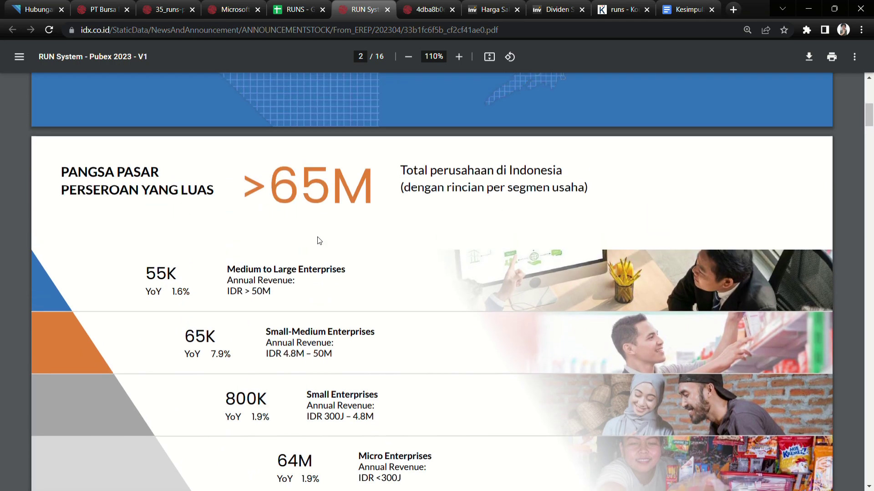
pyautogui.moveTo(135, 175); pyautogui.dragTo(557, 170)
pyautogui.moveTo(502, 174); pyautogui.dragTo(403, 249)
pyautogui.scroll(-2, 403, 248)
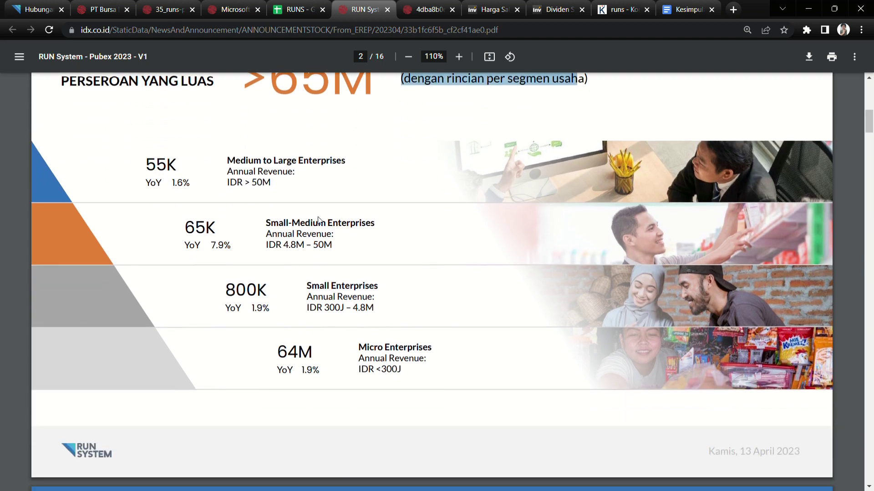
pyautogui.scroll(1, 308, 171)
pyautogui.click(332, 145)
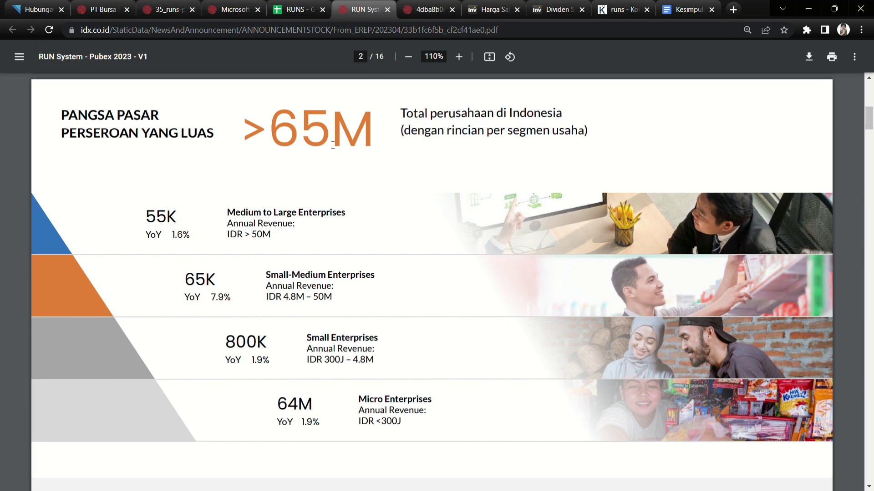
pyautogui.moveTo(417, 116); pyautogui.dragTo(547, 119)
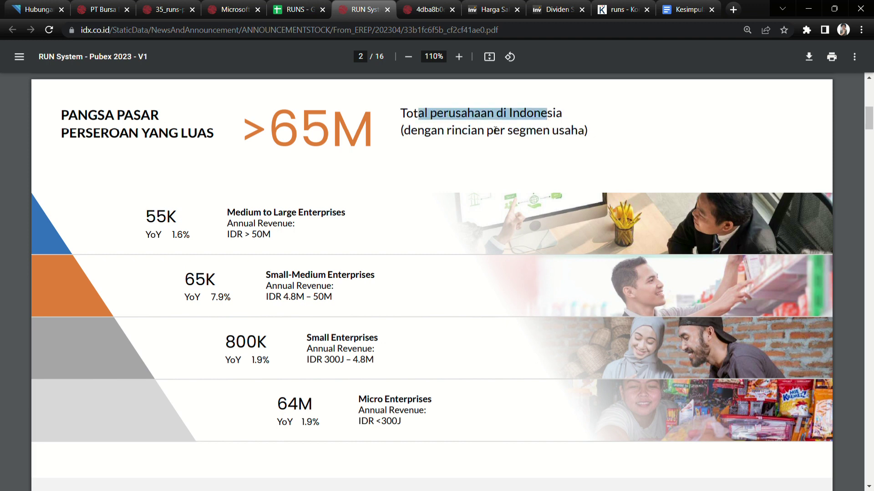
pyautogui.moveTo(314, 135); pyautogui.dragTo(346, 144)
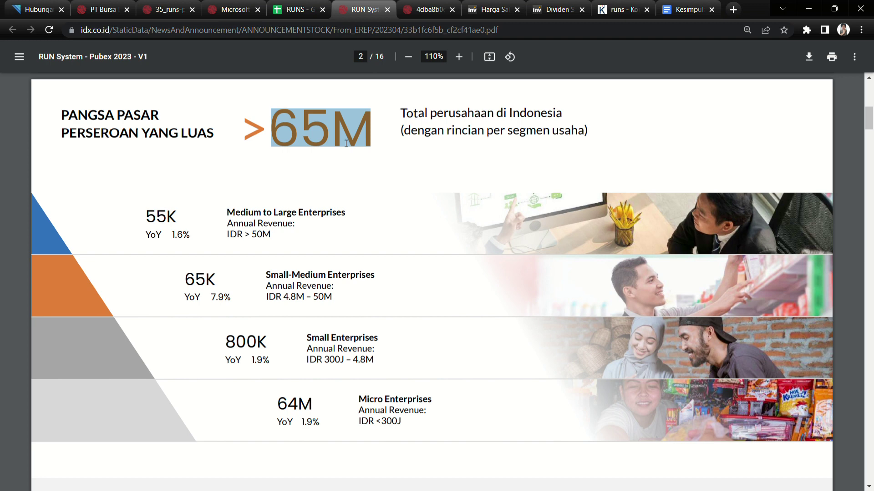
pyautogui.click(348, 128)
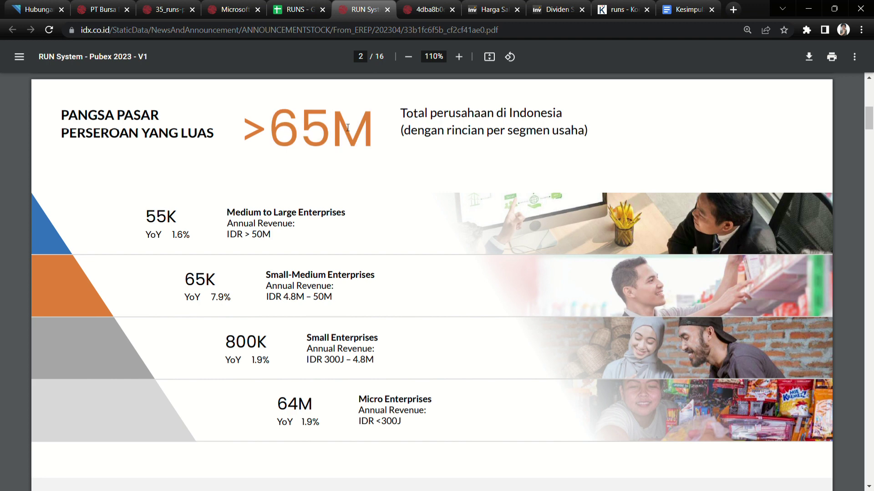
pyautogui.moveTo(346, 128); pyautogui.dragTo(389, 129)
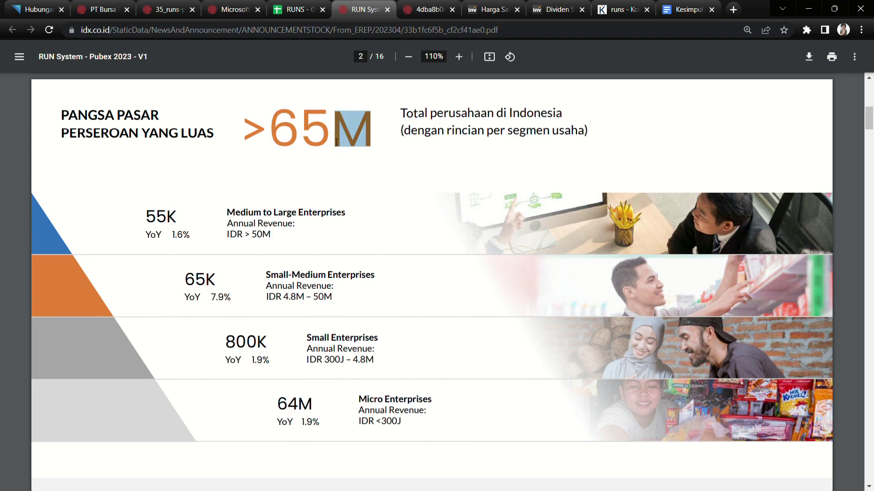
pyautogui.moveTo(430, 113); pyautogui.dragTo(555, 113)
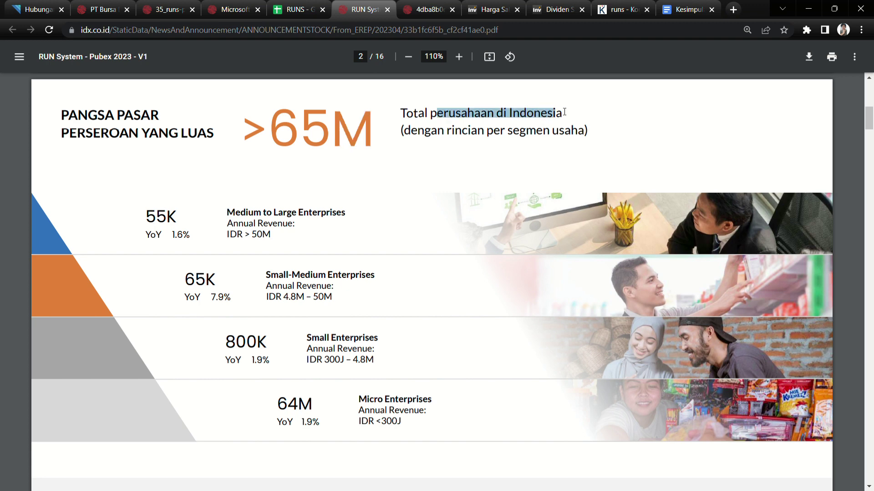
# Step: Glance at RUN System's Hubungan Investor page, and return to the Pubex PDF to review the enterprise segments on page 2
pyautogui.click(34, 6)
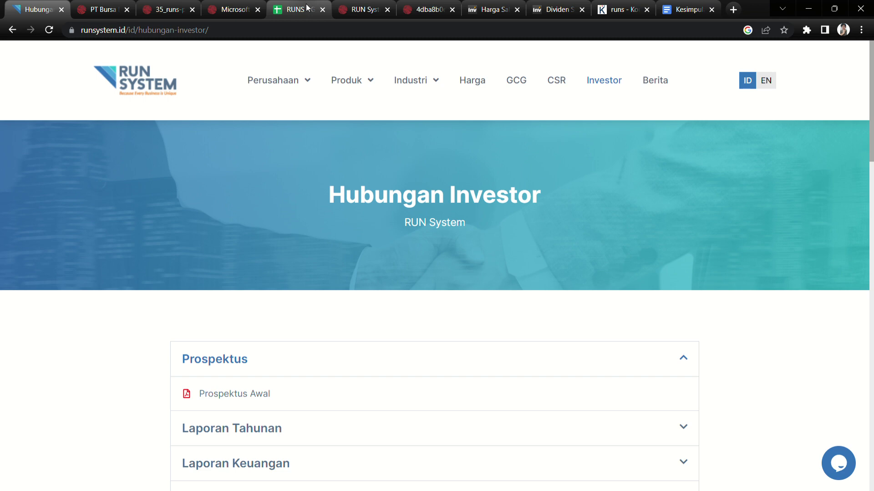
pyautogui.click(361, 9)
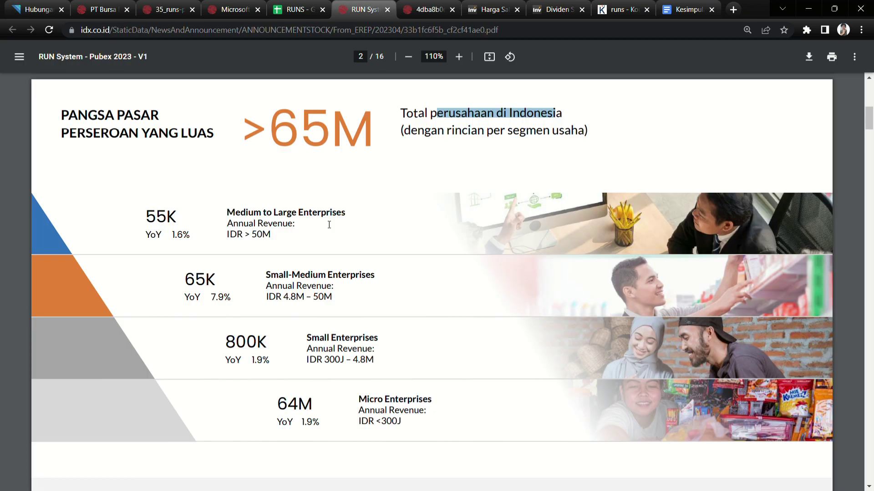
pyautogui.scroll(-1, 349, 312)
pyautogui.scroll(1, 272, 223)
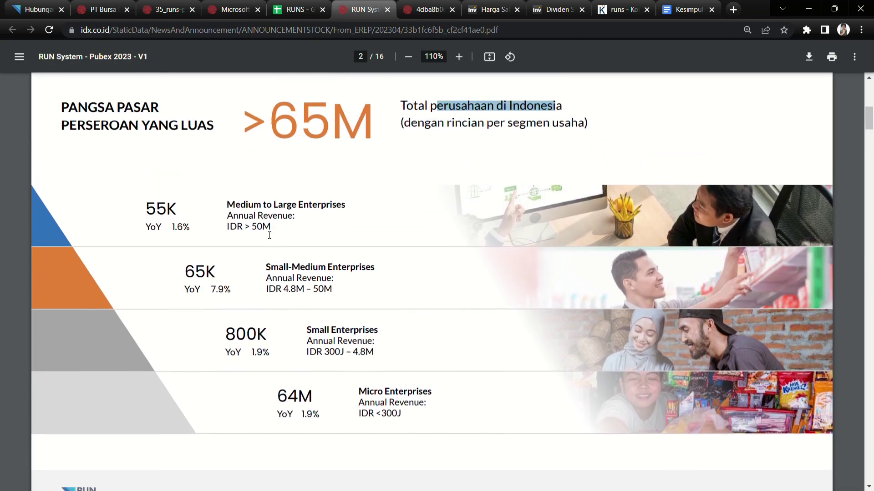
pyautogui.moveTo(270, 235); pyautogui.dragTo(346, 291)
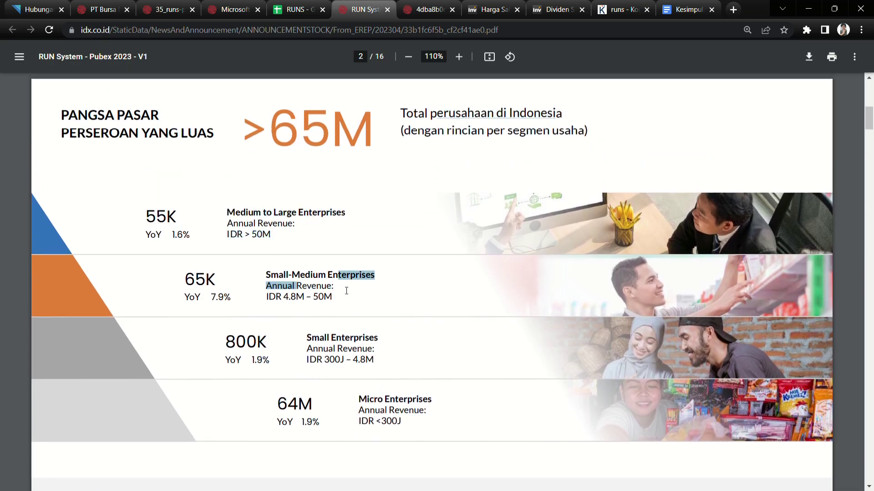
pyautogui.moveTo(324, 360); pyautogui.dragTo(402, 369)
pyautogui.moveTo(383, 399); pyautogui.dragTo(395, 385)
# Step: Read the page 3 slide on digital transformation for all business segments and its integrated solutions
pyautogui.scroll(-10, 318, 453)
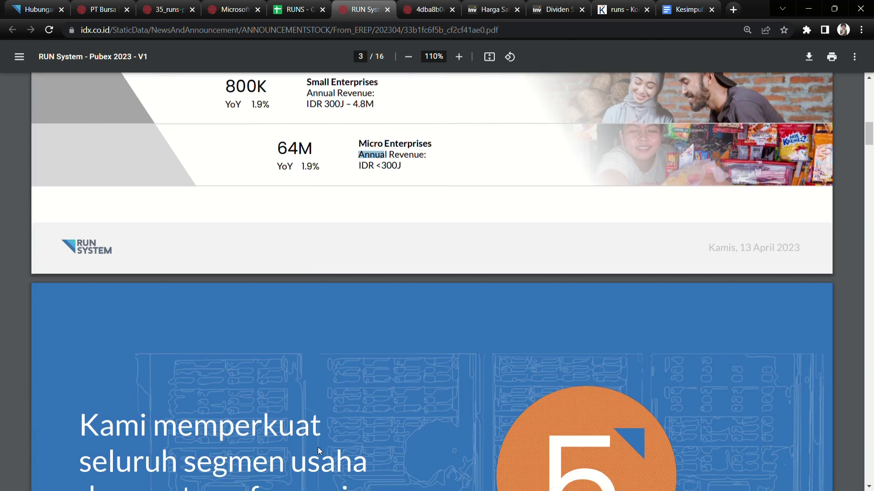
pyautogui.scroll(-1, 320, 451)
pyautogui.moveTo(146, 205); pyautogui.dragTo(281, 213)
pyautogui.moveTo(161, 240); pyautogui.dragTo(279, 253)
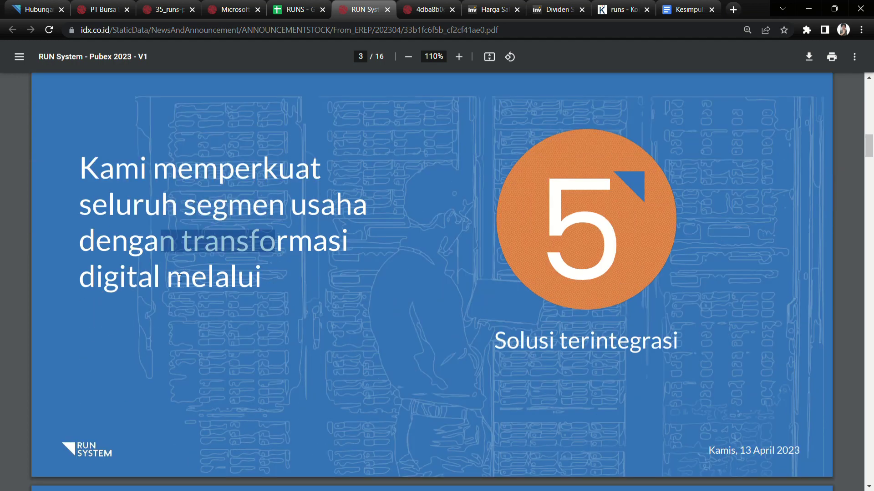
pyautogui.click(259, 283)
pyautogui.moveTo(539, 342); pyautogui.dragTo(675, 341)
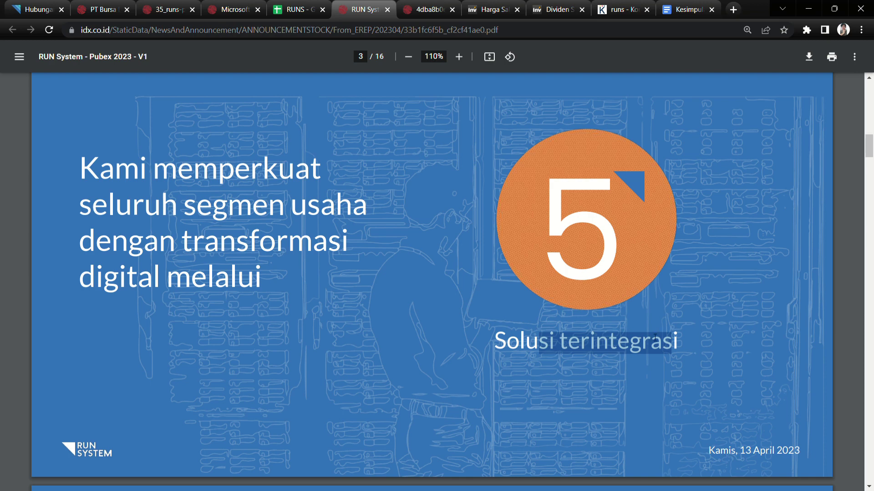
# Step: Read the page 4 slide on the five solutions in RUN System's digital ecosystem, checking each product's description and target enterprise segment
pyautogui.scroll(-10, 440, 386)
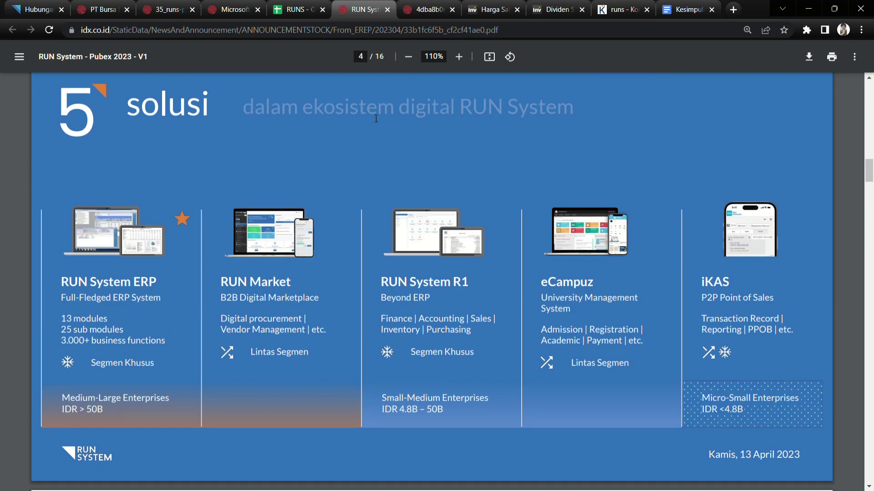
pyautogui.moveTo(271, 109); pyautogui.dragTo(554, 107)
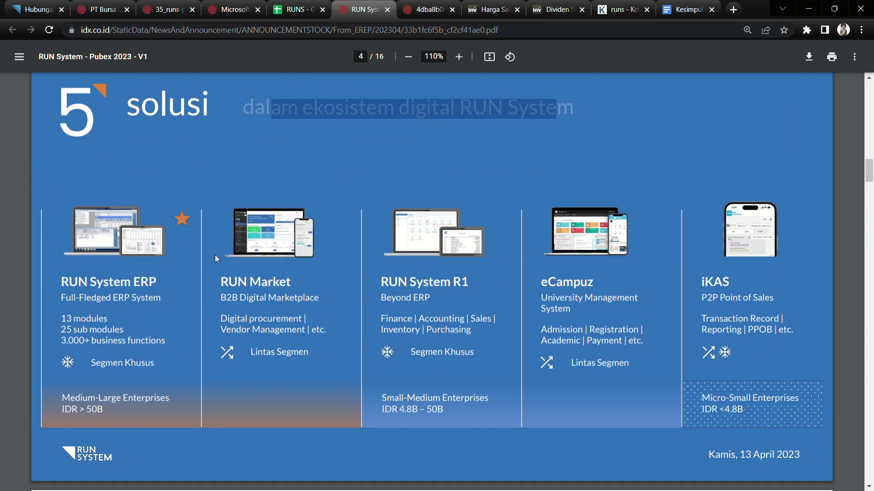
pyautogui.moveTo(61, 282); pyautogui.dragTo(173, 279)
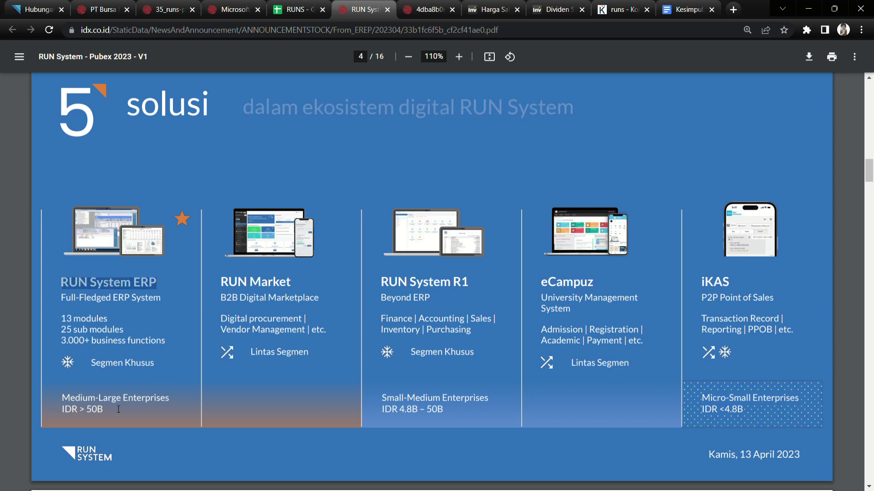
pyautogui.moveTo(82, 399); pyautogui.dragTo(168, 399)
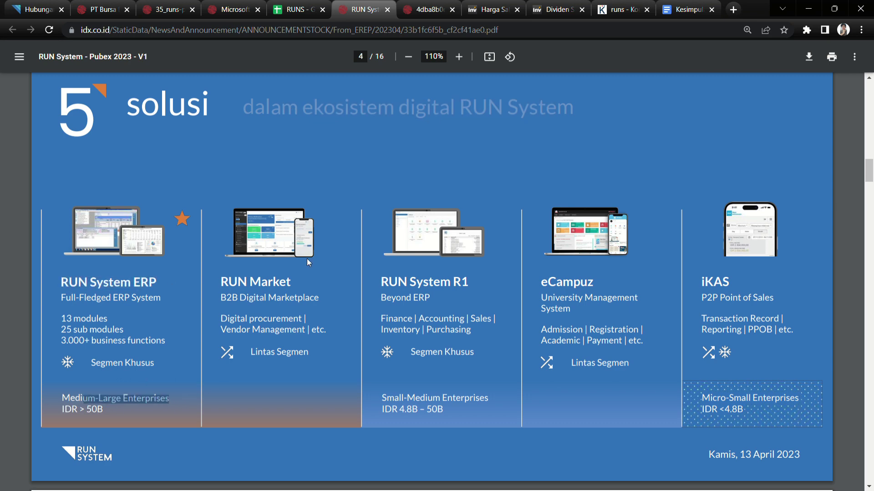
pyautogui.moveTo(237, 283); pyautogui.dragTo(312, 306)
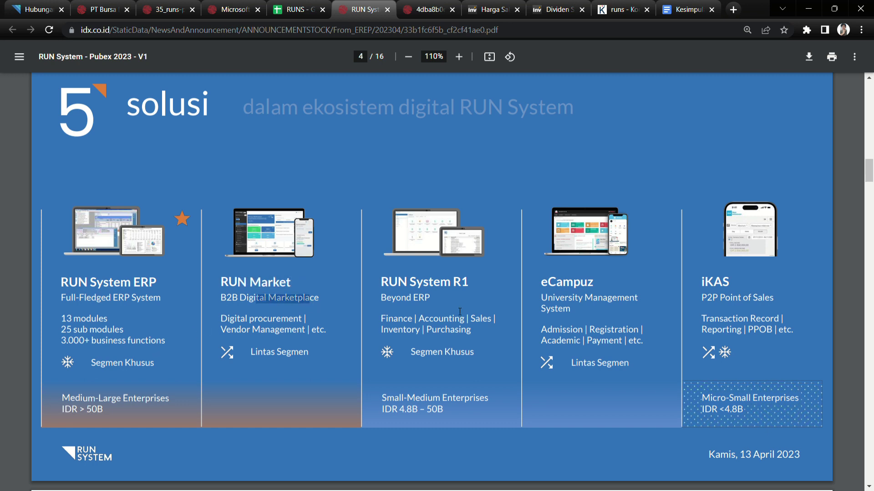
pyautogui.moveTo(381, 299); pyautogui.dragTo(431, 300)
pyautogui.moveTo(564, 299); pyautogui.dragTo(592, 305)
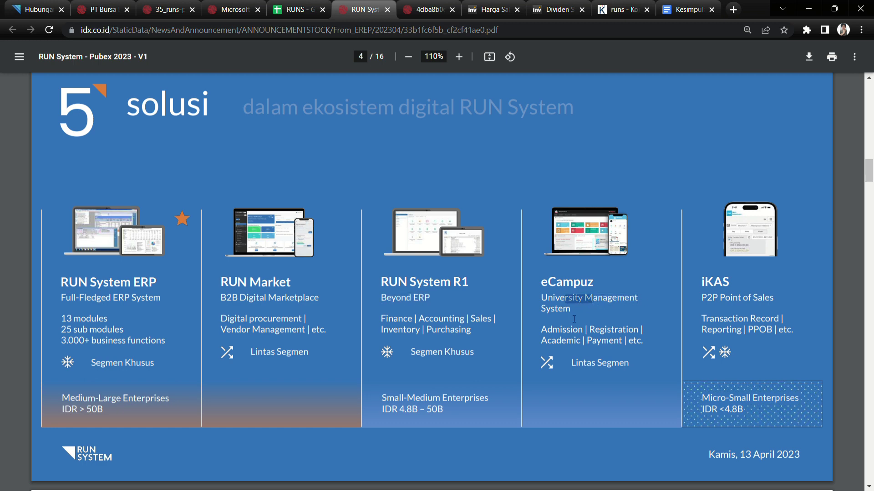
pyautogui.moveTo(702, 299); pyautogui.dragTo(751, 299)
pyautogui.click(750, 299)
pyautogui.moveTo(706, 319); pyautogui.dragTo(783, 320)
# Step: Review the iKAS and eCampuz columns on page 4 again after glancing ahead at the existing product slide
pyautogui.scroll(-1, 428, 398)
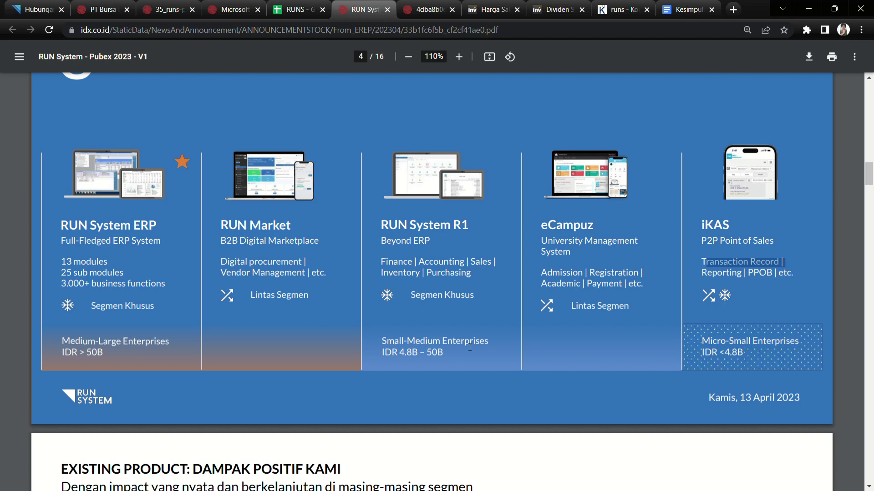
pyautogui.scroll(-6, 470, 347)
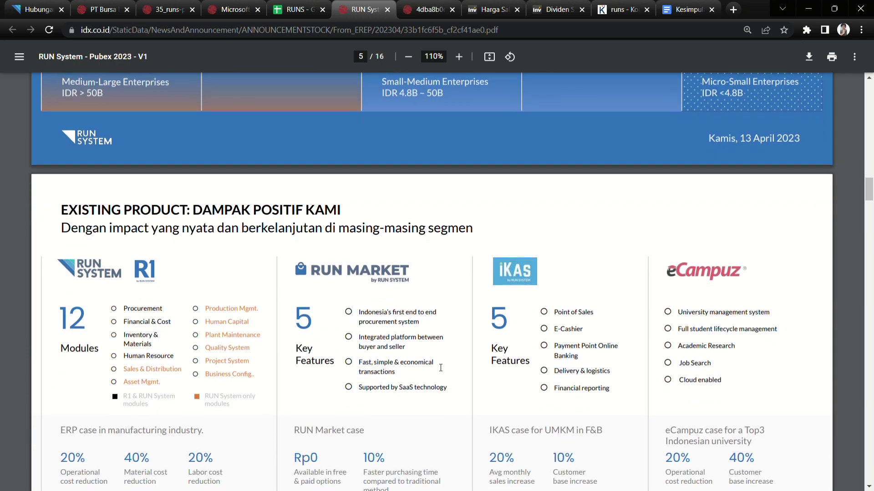
pyautogui.scroll(6, 440, 368)
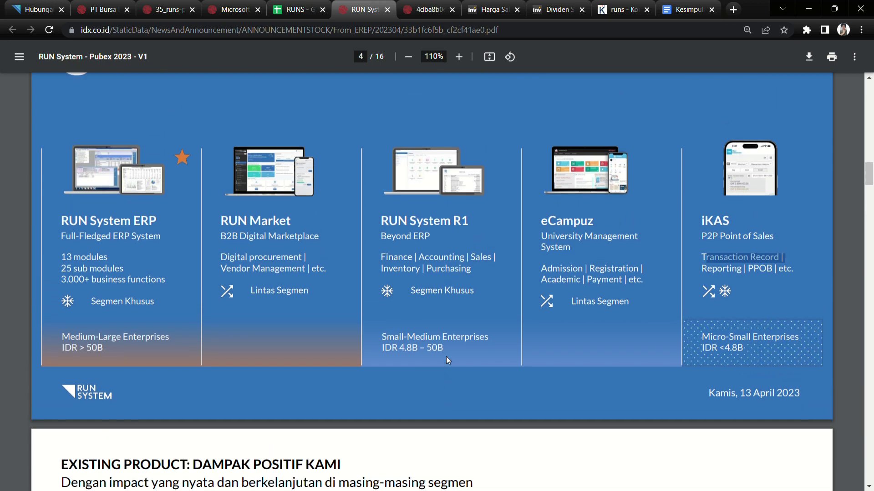
pyautogui.moveTo(707, 240); pyautogui.dragTo(782, 241)
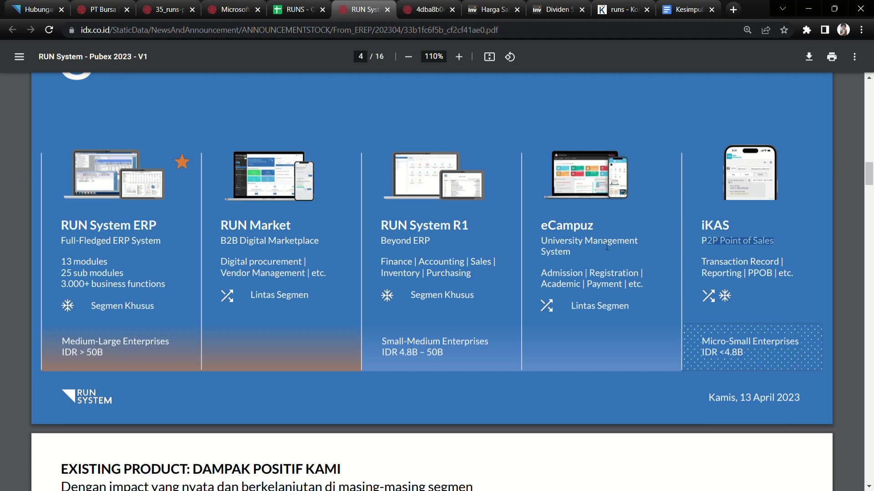
pyautogui.moveTo(540, 225); pyautogui.dragTo(594, 226)
# Step: Read the heading and subtitle of the page 5 existing product slide and look over its four product columns
pyautogui.scroll(-5, 310, 269)
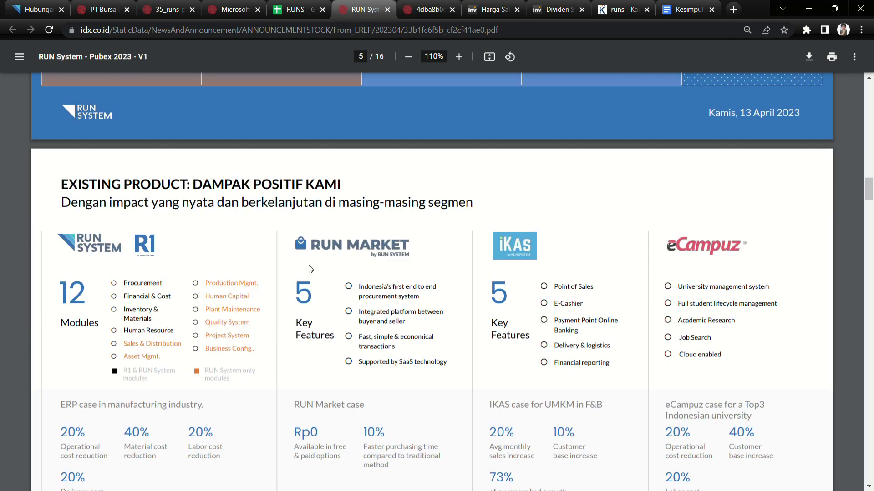
pyautogui.moveTo(261, 184); pyautogui.dragTo(336, 185)
pyautogui.moveTo(93, 203); pyautogui.dragTo(471, 214)
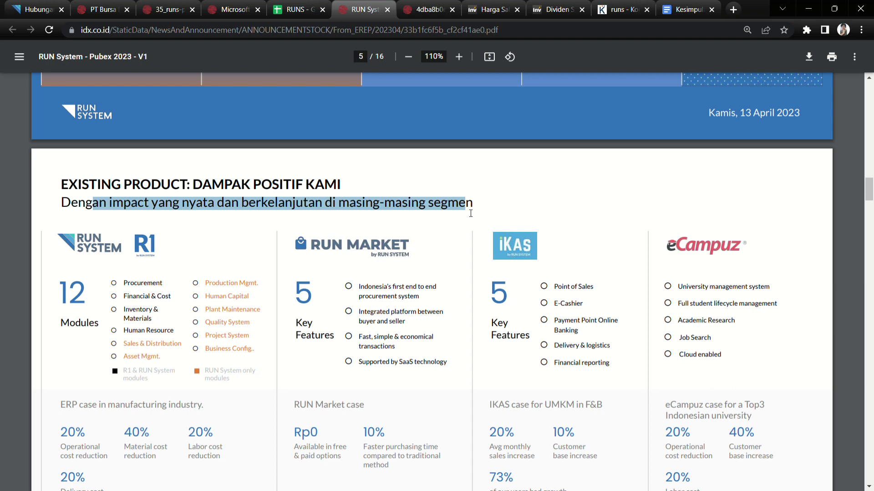
pyautogui.scroll(-3, 400, 255)
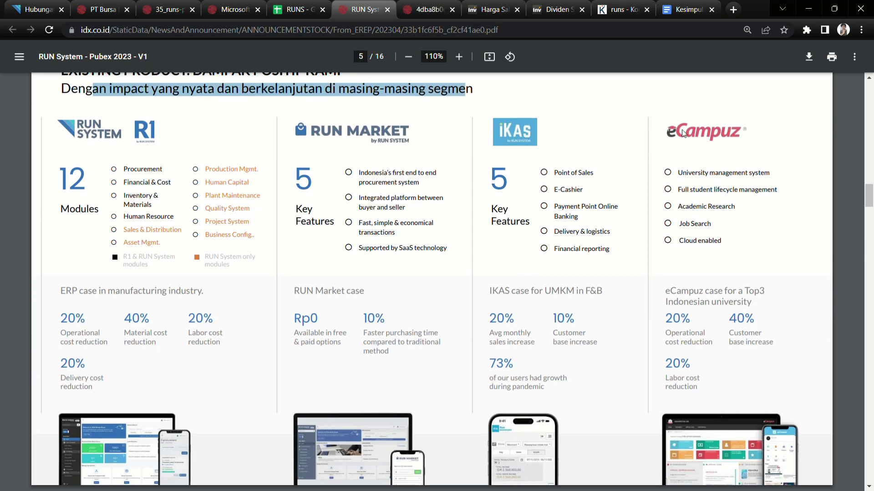
pyautogui.click(683, 133)
pyautogui.scroll(2, 526, 174)
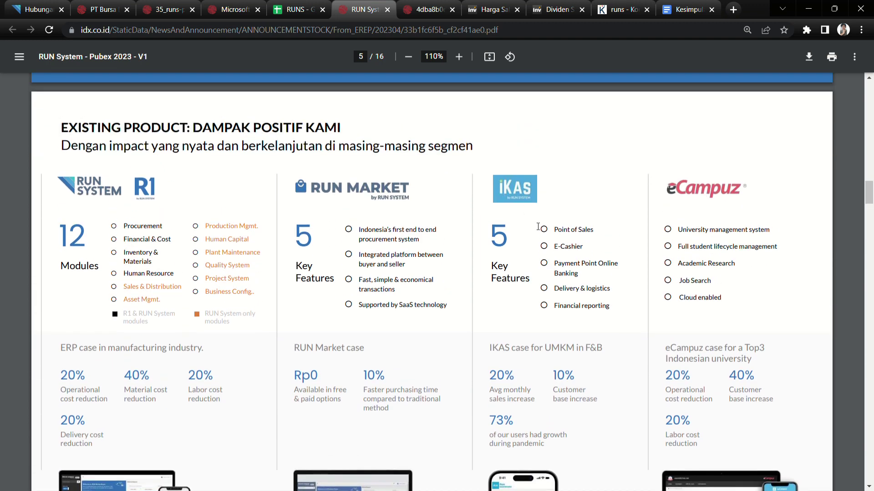
# Step: Examine the iKAS and RUN Market key features and the RUN System modules on page 5, including the case results beneath them
pyautogui.moveTo(560, 242); pyautogui.dragTo(592, 252)
pyautogui.moveTo(362, 240); pyautogui.dragTo(425, 244)
pyautogui.moveTo(366, 264); pyautogui.dragTo(442, 283)
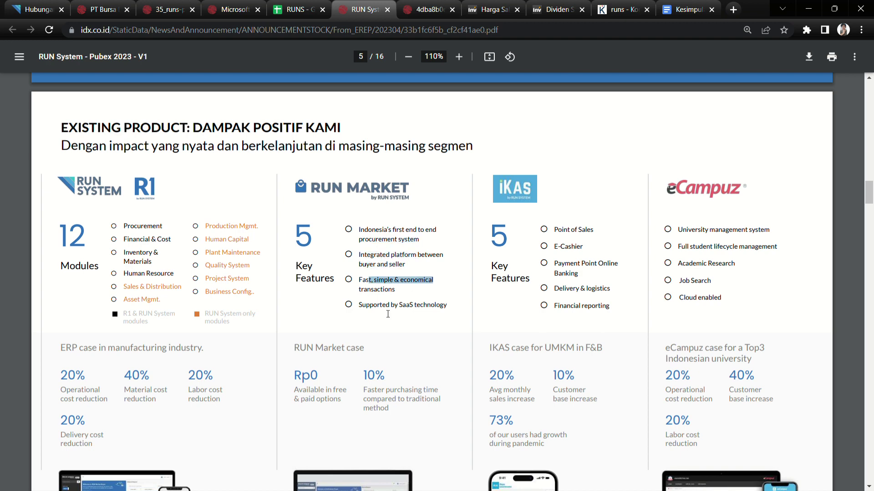
pyautogui.moveTo(377, 306); pyautogui.dragTo(441, 311)
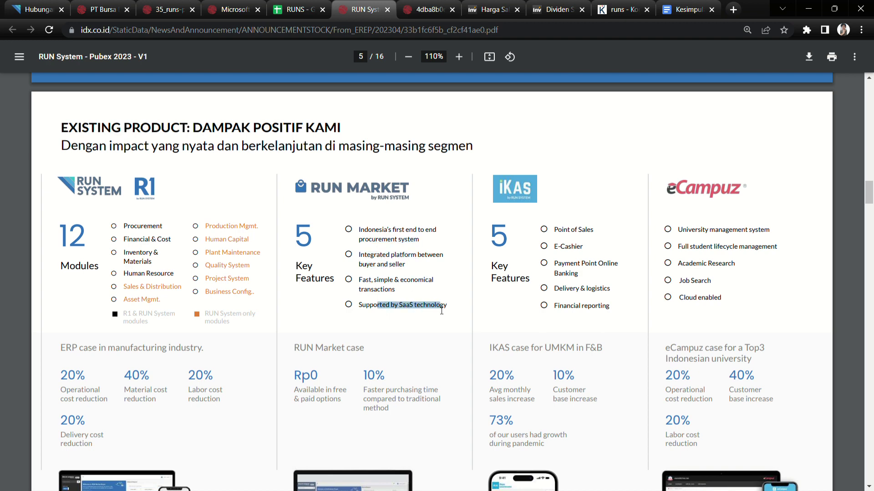
pyautogui.click(138, 226)
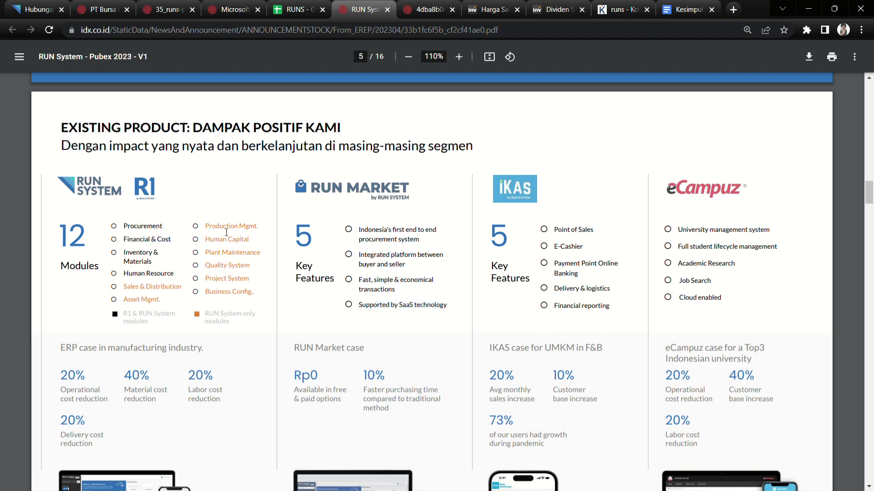
pyautogui.moveTo(226, 292); pyautogui.dragTo(269, 299)
pyautogui.scroll(-3, 255, 384)
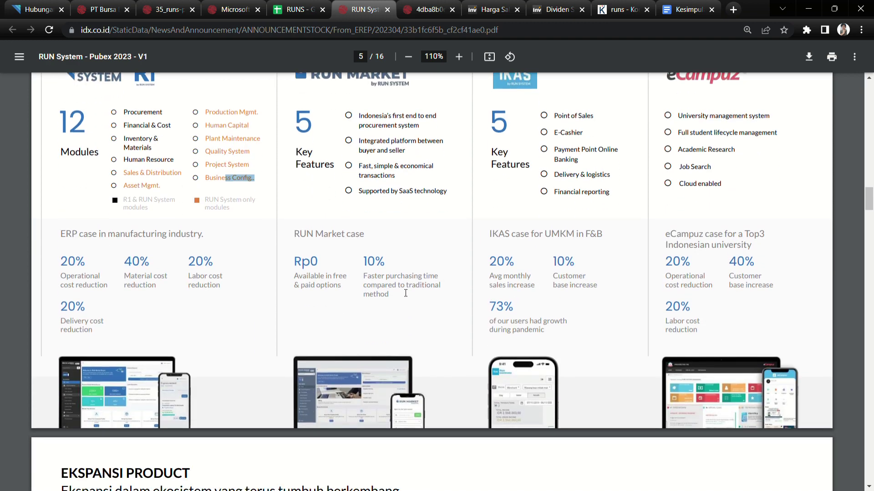
# Step: Review the page 6 product expansion slide, comparing market universe, clients and transaction value for each product
pyautogui.scroll(3, 296, 354)
pyautogui.scroll(-12, 296, 354)
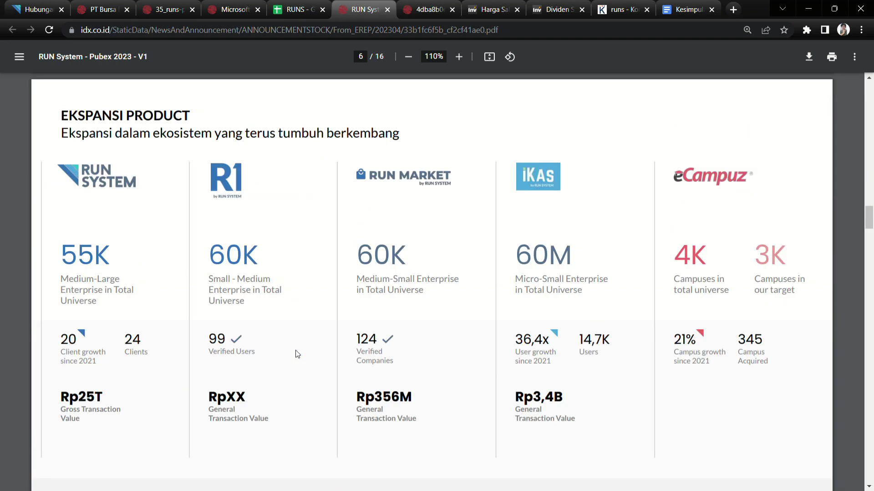
pyautogui.scroll(1, 296, 355)
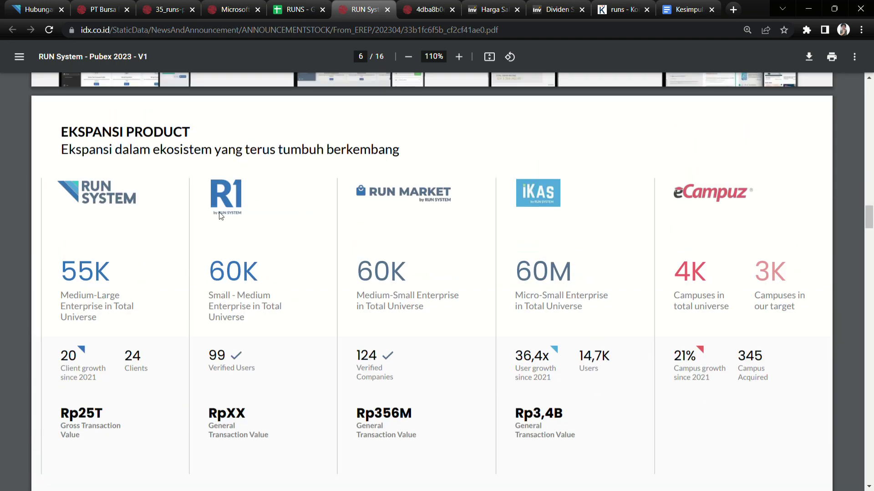
# Step: Study the page 7 footprint slide, covering global reach and users as well as villages, cities and industries served in Indonesia
pyautogui.scroll(-8, 573, 355)
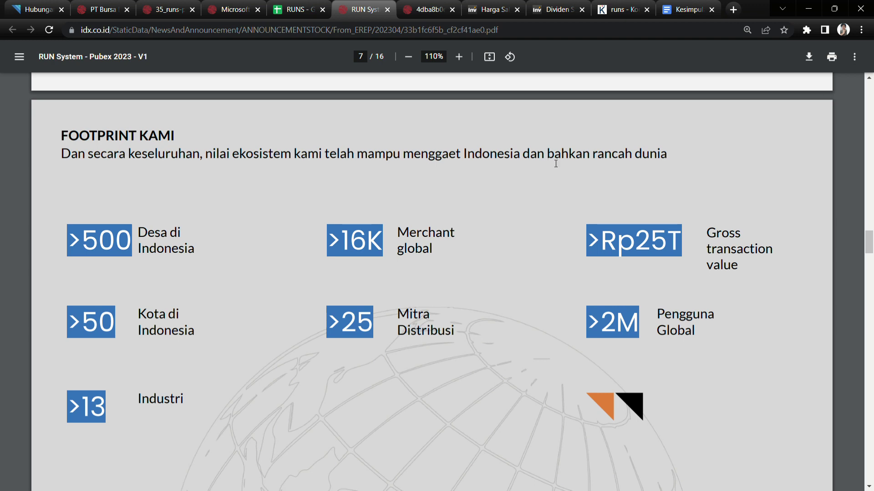
pyautogui.moveTo(648, 162); pyautogui.dragTo(661, 162)
pyautogui.scroll(-3, 411, 266)
pyautogui.scroll(2, 411, 266)
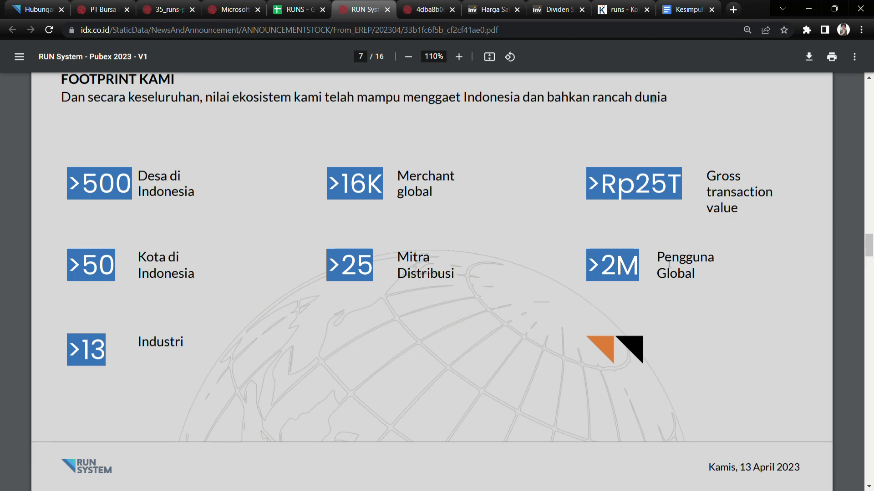
pyautogui.moveTo(670, 264); pyautogui.dragTo(724, 276)
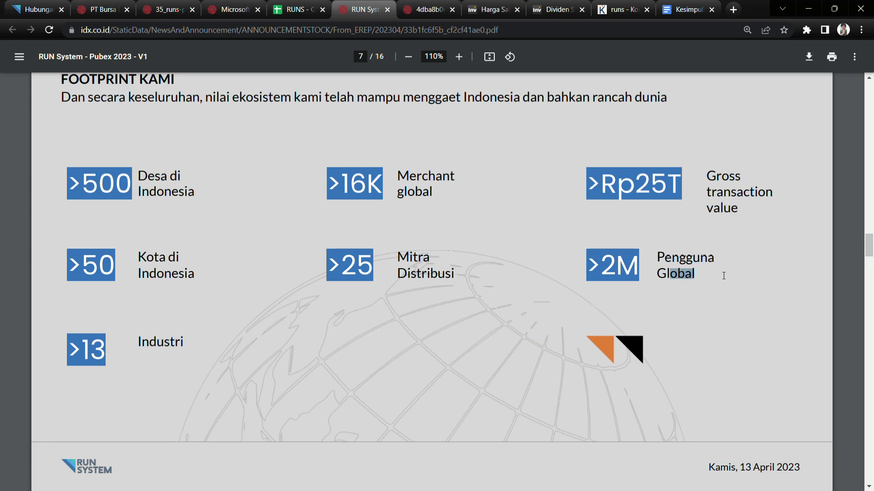
pyautogui.scroll(-4, 196, 359)
pyautogui.scroll(4, 195, 359)
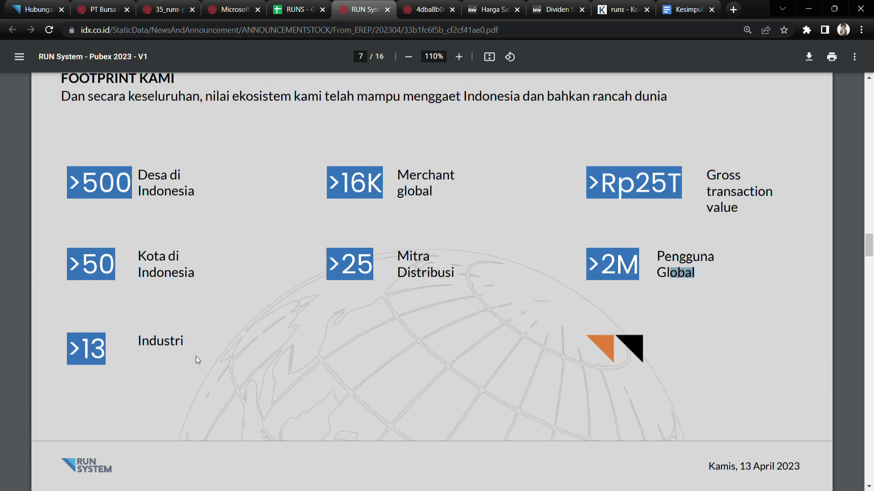
pyautogui.moveTo(149, 194); pyautogui.dragTo(172, 204)
pyautogui.moveTo(142, 274); pyautogui.dragTo(175, 274)
# Step: Read the page 8 footprint slide on ecosystem penetration in Indonesia, comparing merchant and user growth between 2021 and 2022
pyautogui.scroll(-8, 370, 378)
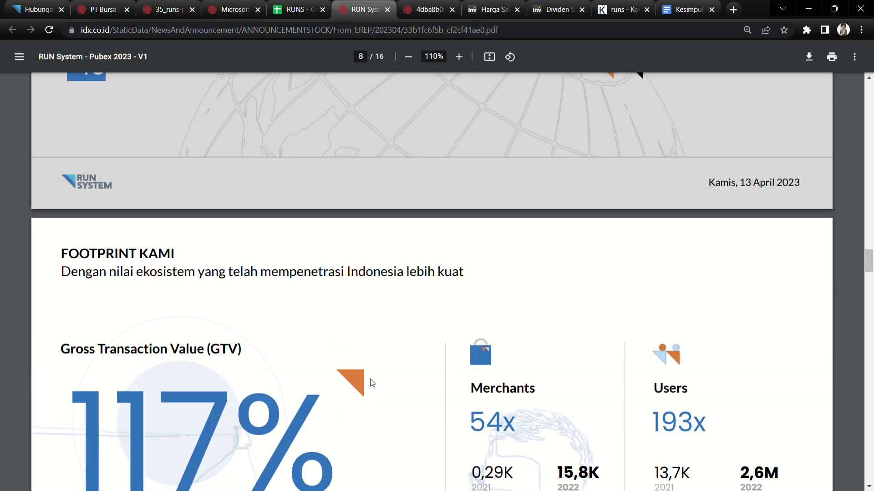
pyautogui.scroll(-1, 372, 383)
pyautogui.moveTo(100, 159); pyautogui.dragTo(451, 160)
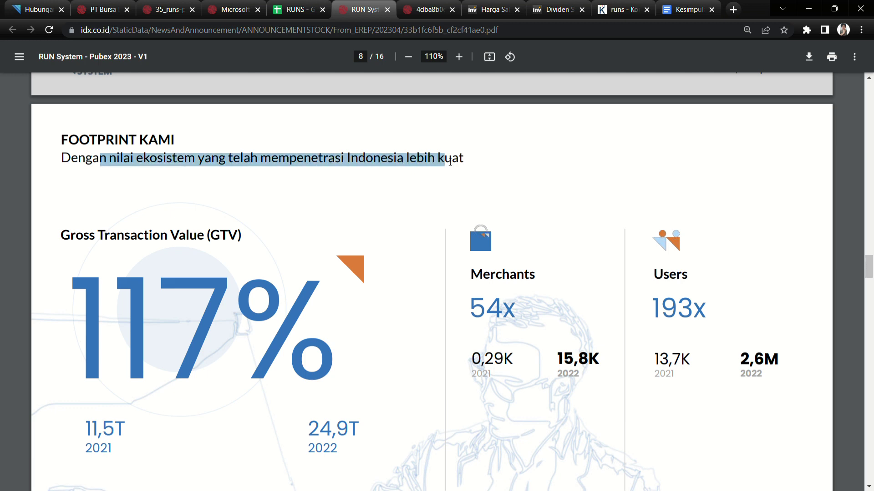
pyautogui.scroll(-2, 364, 300)
pyautogui.doubleClick(499, 246)
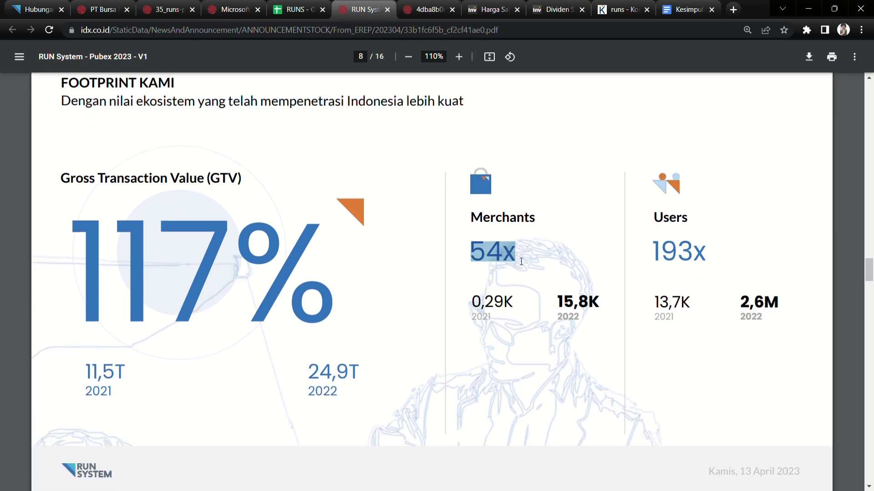
pyautogui.click(521, 261)
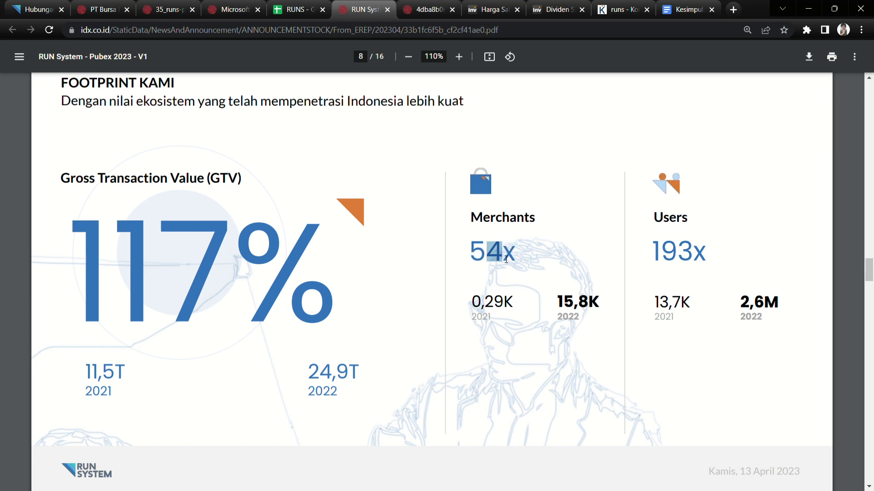
pyautogui.moveTo(486, 256); pyautogui.dragTo(508, 257)
pyautogui.click(585, 309)
pyautogui.doubleClick(585, 306)
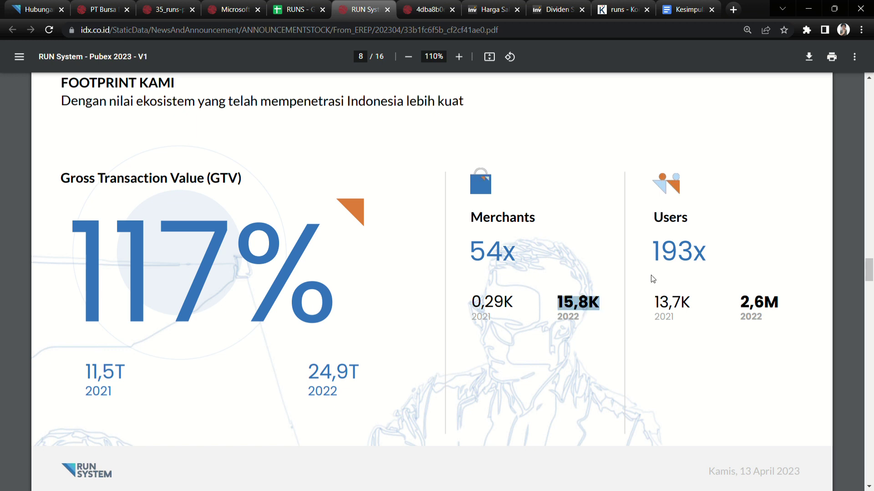
pyautogui.click(788, 308)
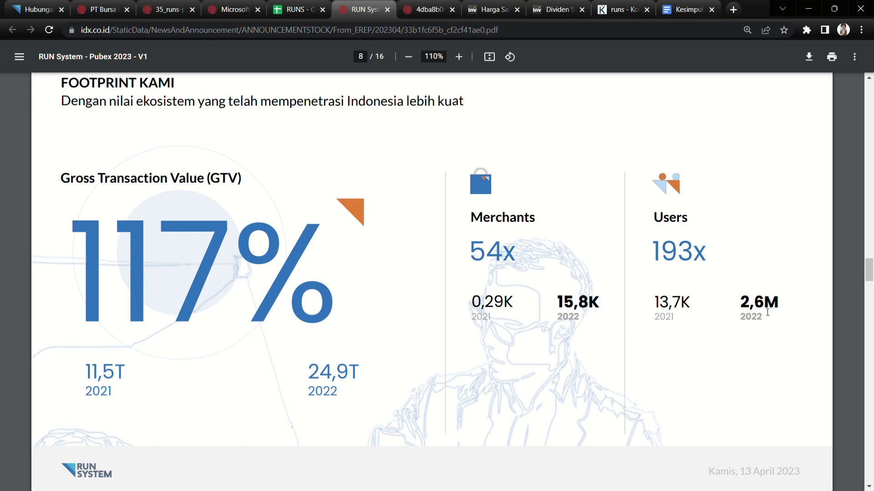
# Step: Examine the Gross Transaction Value growth on page 8, comparing the 2021 and 2022 figures
pyautogui.scroll(1, 240, 246)
pyautogui.scroll(-2, 170, 269)
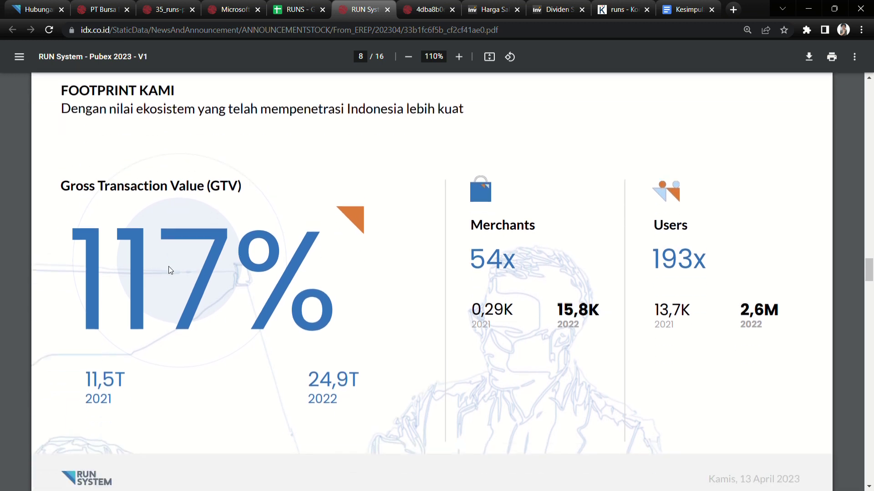
pyautogui.moveTo(97, 134); pyautogui.dragTo(274, 188)
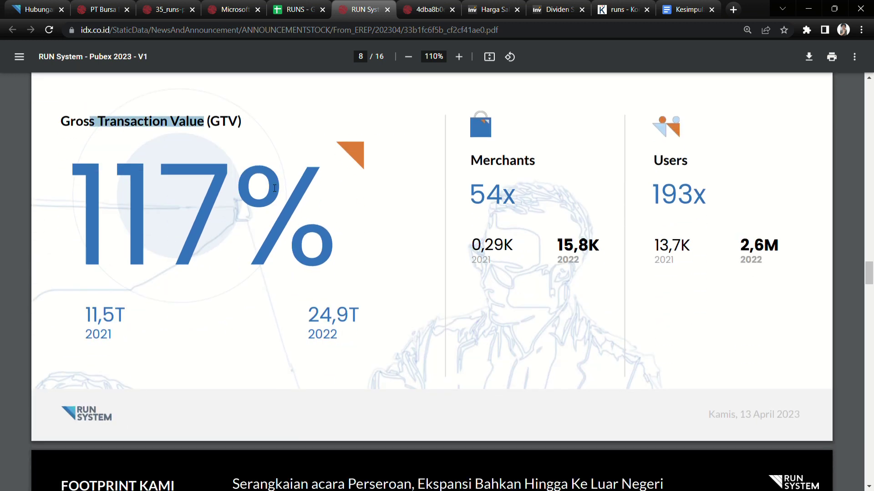
pyautogui.scroll(-1, 175, 318)
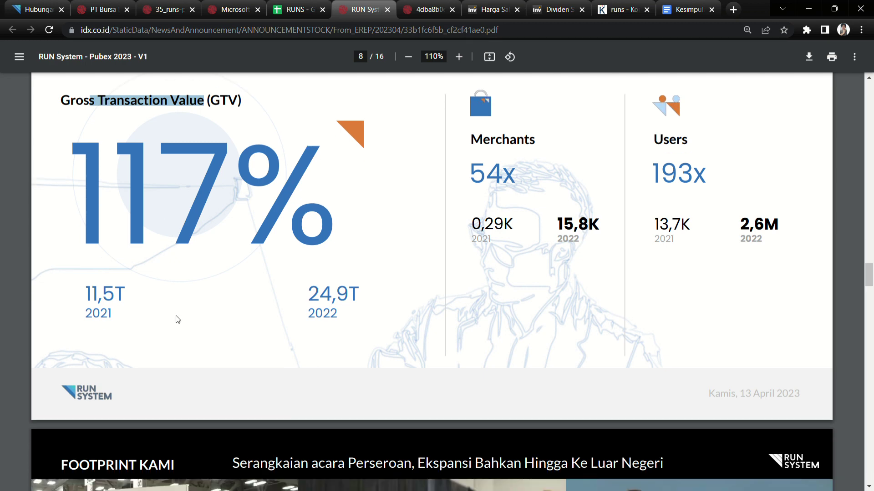
pyautogui.scroll(3, 180, 314)
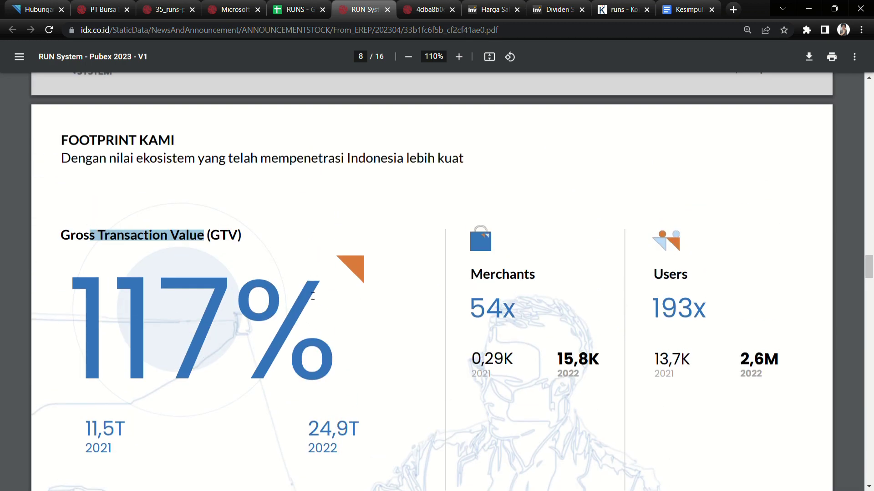
pyautogui.scroll(-4, 273, 314)
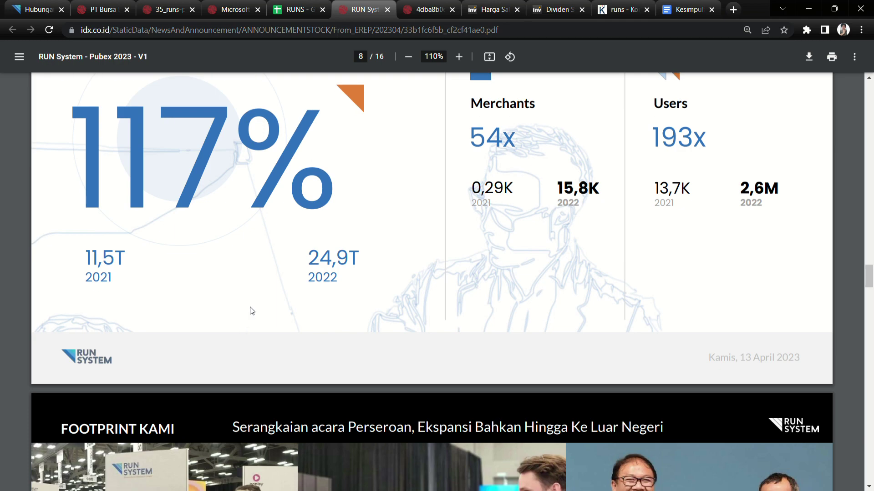
# Step: Review the slides on pages 9 to 11 covering company events abroad, share price movement, awards and certifications
pyautogui.scroll(-6, 250, 308)
pyautogui.scroll(-6, 263, 320)
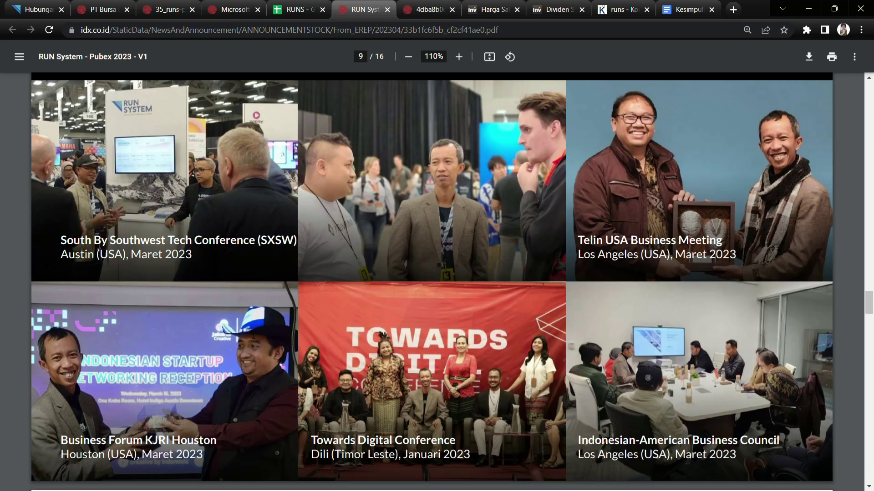
pyautogui.scroll(4, 254, 333)
pyautogui.scroll(-9, 252, 332)
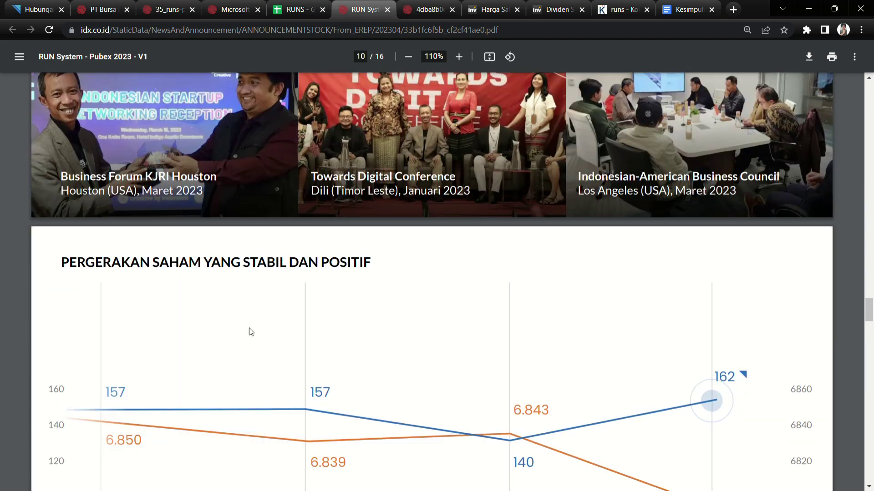
pyautogui.scroll(2, 251, 332)
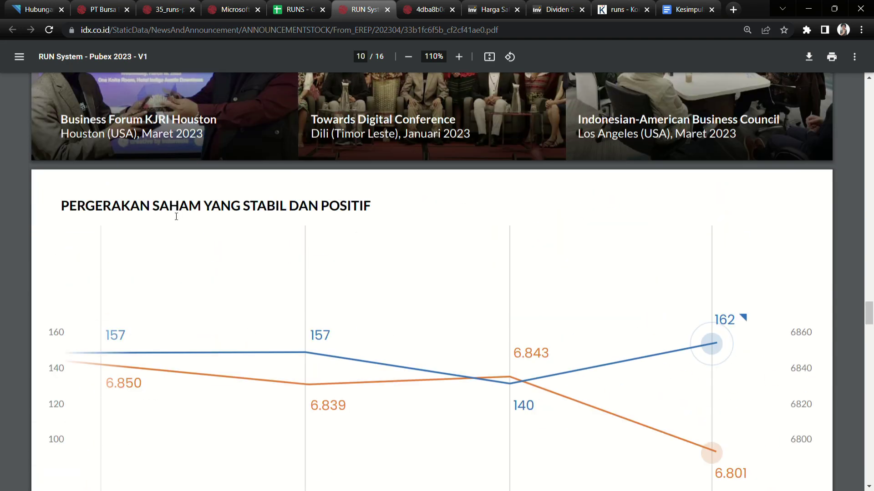
pyautogui.scroll(-7, 371, 326)
pyautogui.scroll(-14, 377, 325)
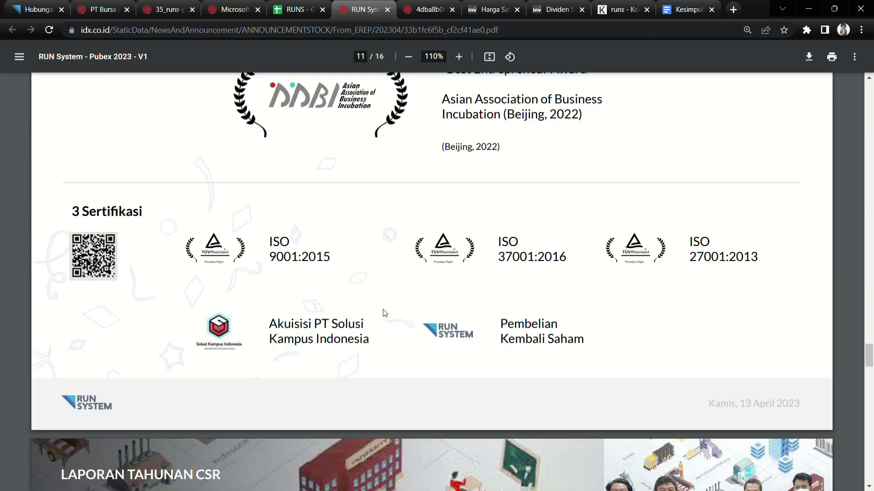
pyautogui.scroll(1, 214, 230)
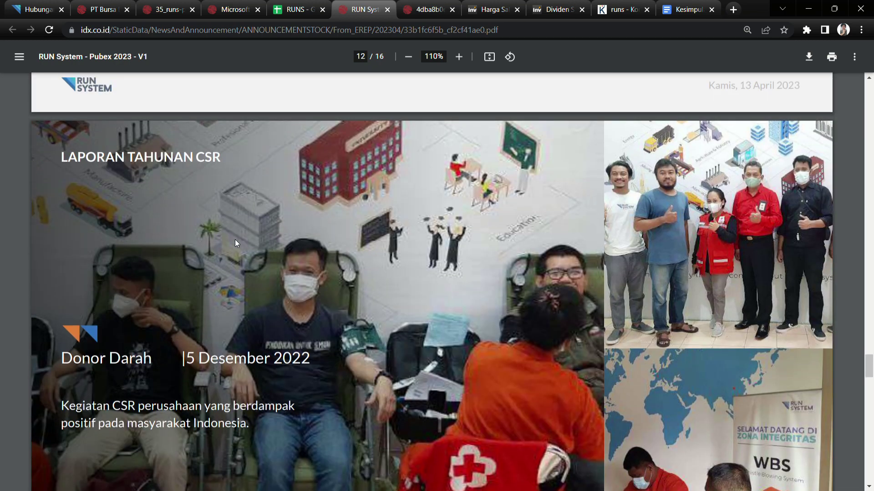
# Step: Examine the financial highlights on pages 13 to 15, covering balance sheet structure, 2021–2022 performance and industry ratio rankings
pyautogui.scroll(-9, 241, 304)
pyautogui.scroll(-1, 243, 310)
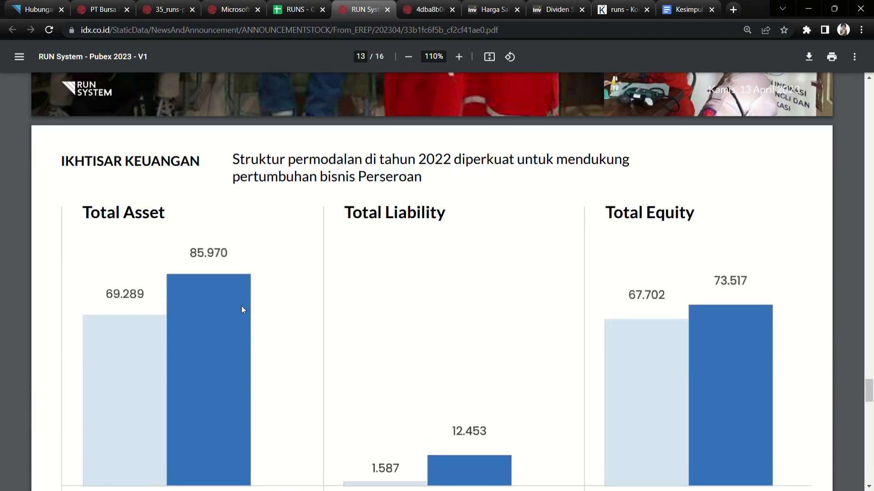
pyautogui.scroll(-12, 241, 306)
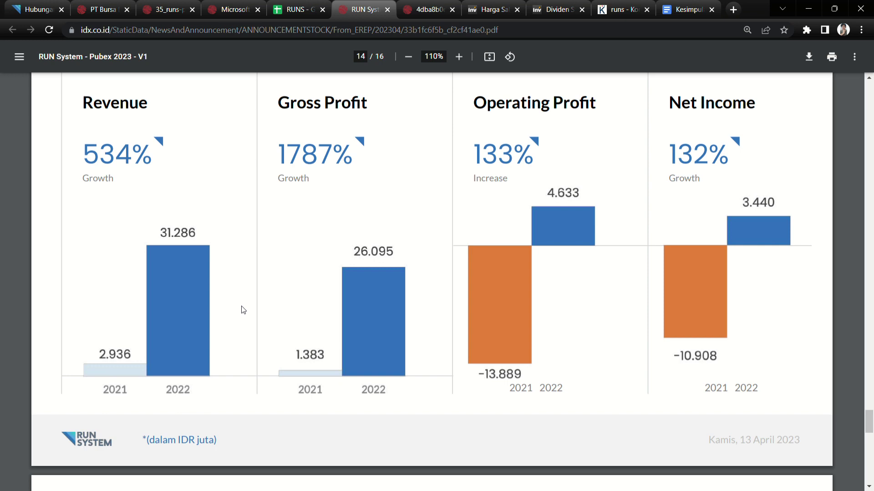
pyautogui.scroll(-6, 244, 310)
pyautogui.scroll(4, 377, 267)
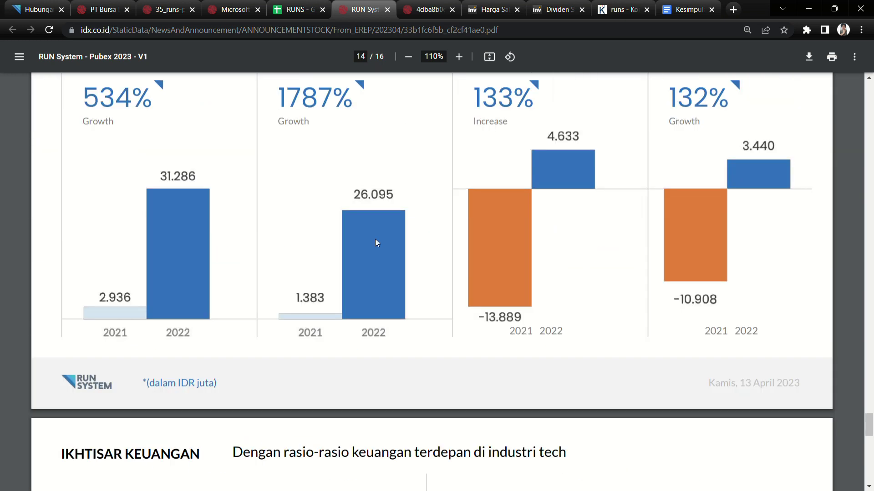
pyautogui.scroll(-7, 381, 266)
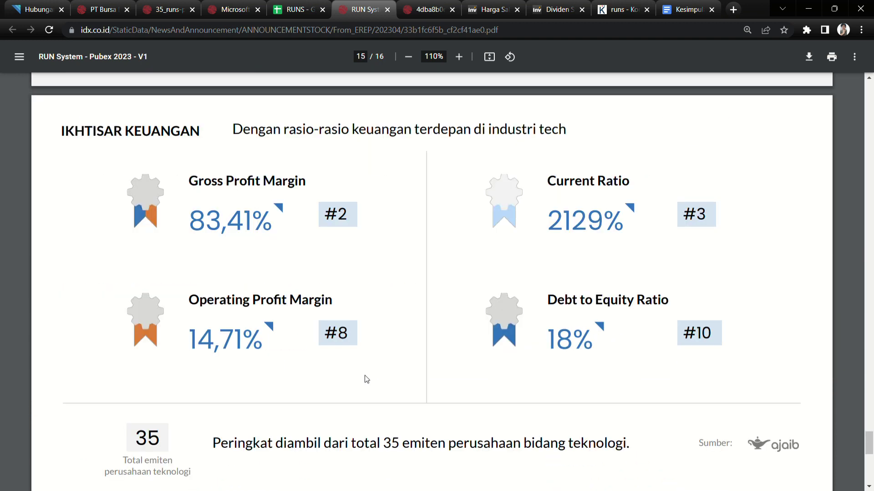
pyautogui.moveTo(319, 110); pyautogui.dragTo(499, 111)
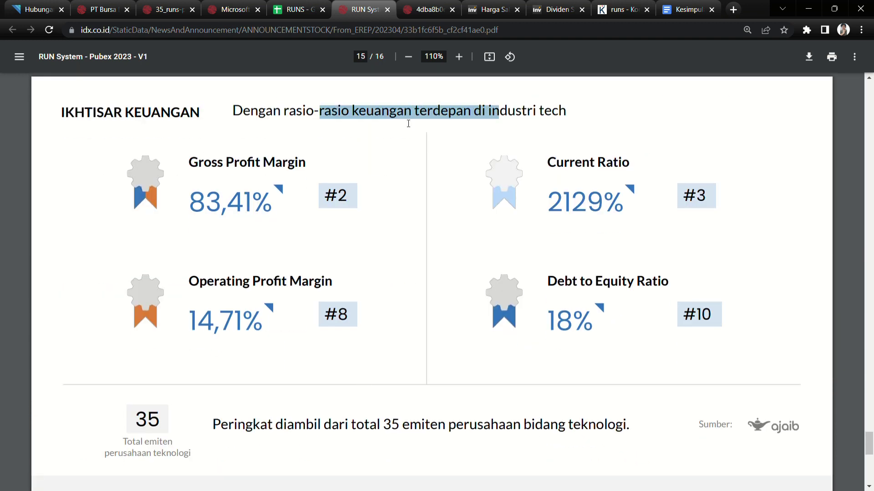
pyautogui.scroll(-10, 291, 318)
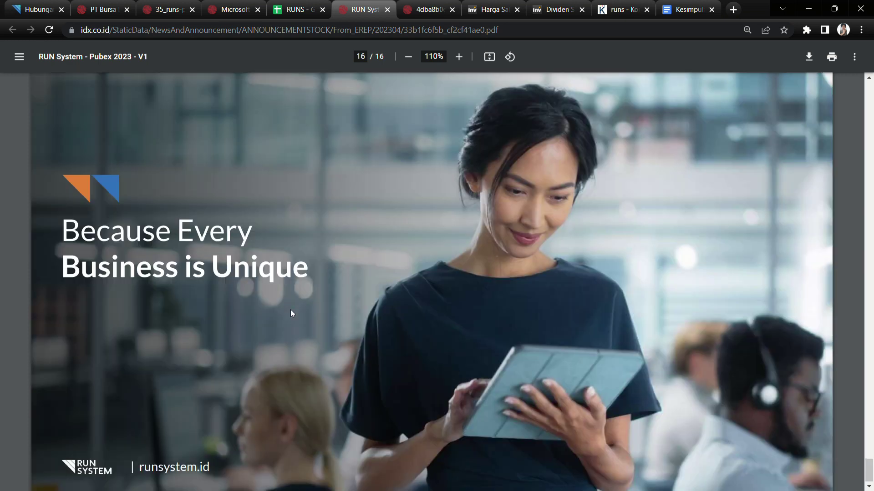
pyautogui.scroll(-1, 291, 314)
# Step: Return to the market share slide near the presentation's start and examine the total number of companies in Indonesia by business segment
pyautogui.hotkey('ctrl', 'Tab')
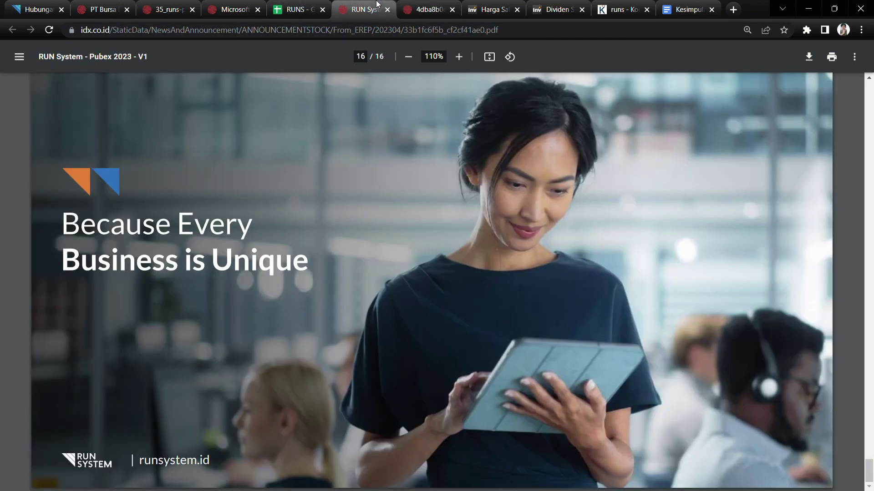
pyautogui.click(371, 9)
pyautogui.scroll(20, 388, 340)
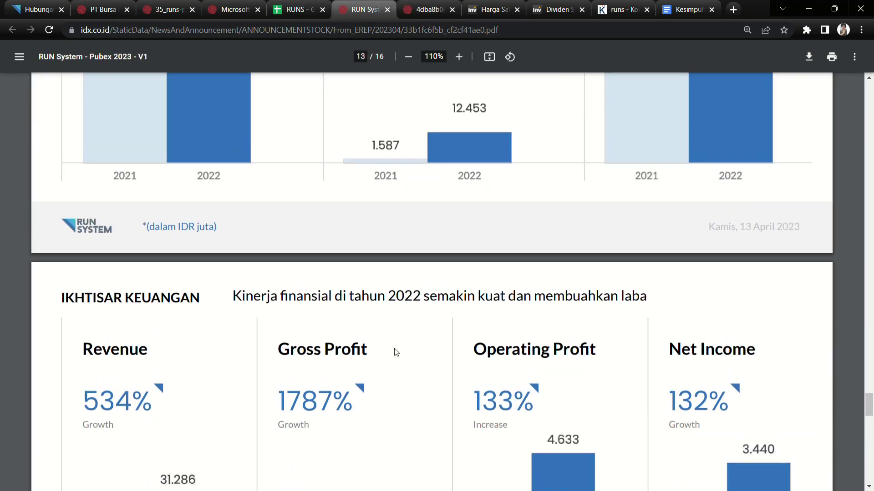
pyautogui.scroll(20, 395, 351)
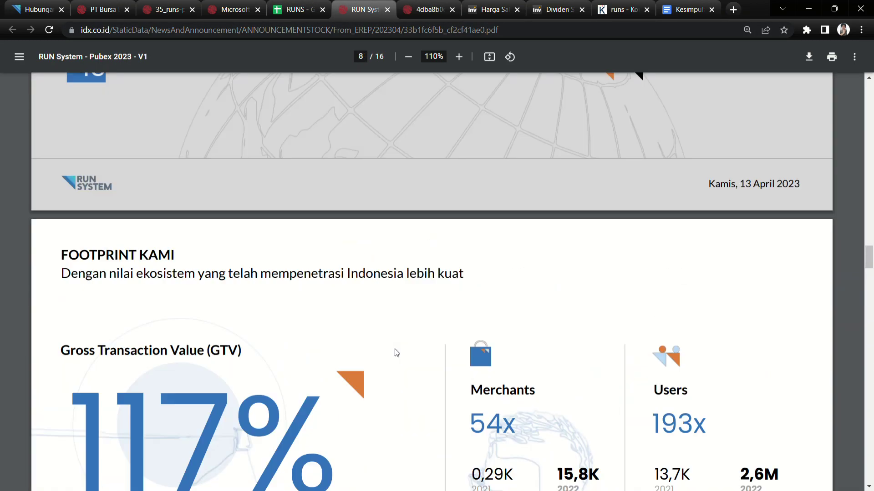
pyautogui.scroll(20, 395, 353)
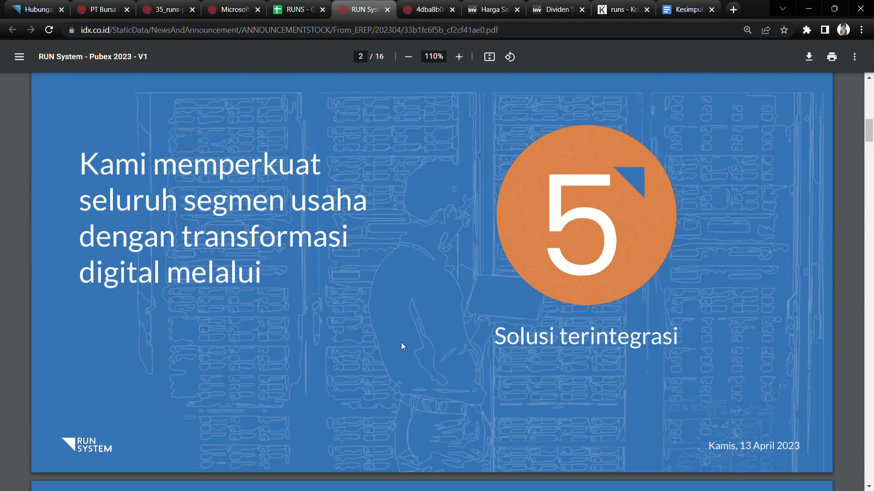
pyautogui.scroll(-5, 401, 350)
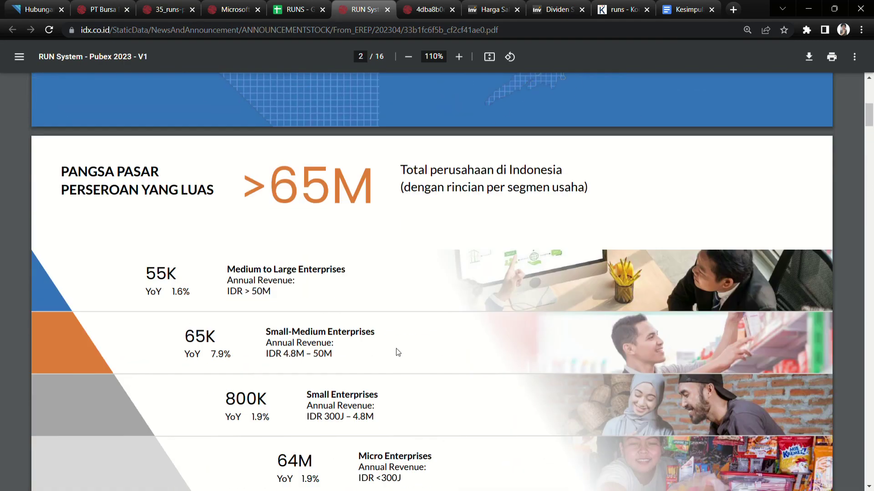
pyautogui.moveTo(272, 191); pyautogui.dragTo(339, 191)
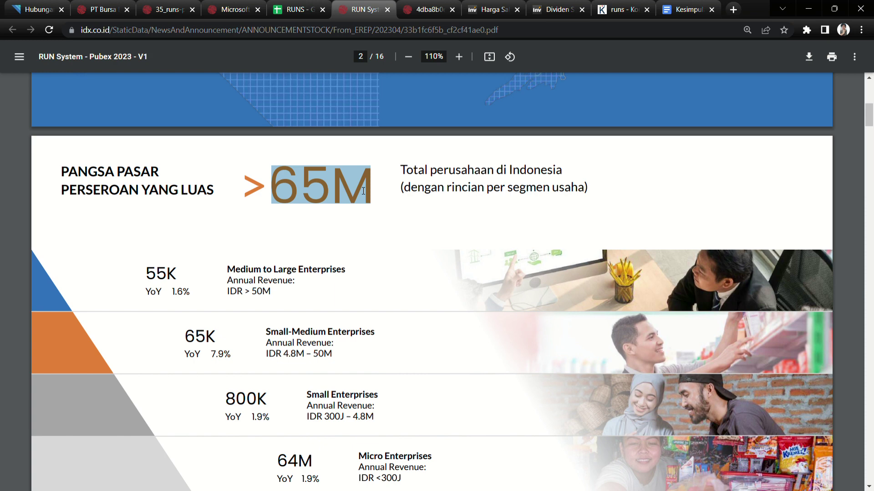
pyautogui.click(307, 204)
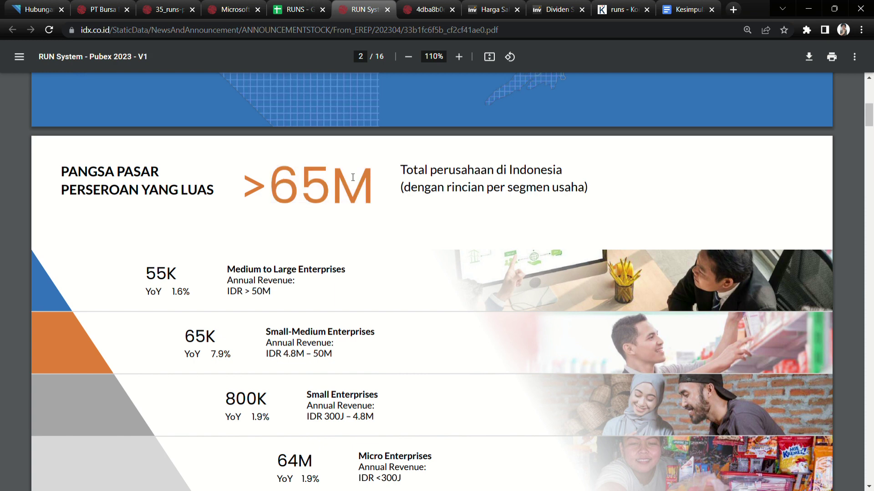
# Step: Open the public expose report 4dba8b0e71_7a42fd7cee.pdf and read the first Tanya Jawab question about new products' impact on profit and margin
pyautogui.click(427, 9)
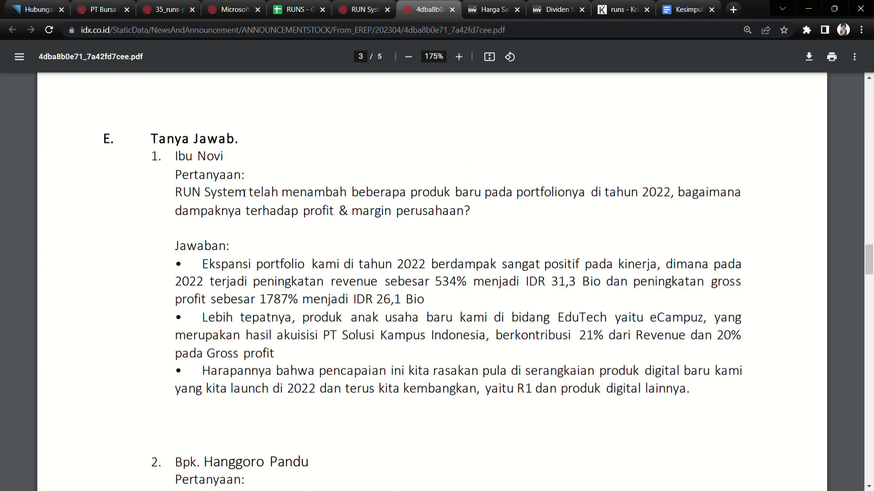
pyautogui.scroll(-2, 364, 241)
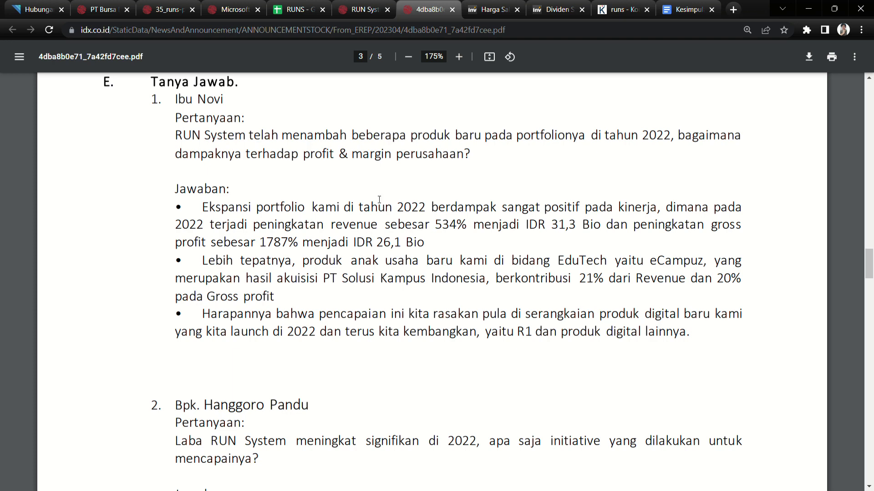
pyautogui.moveTo(193, 138); pyautogui.dragTo(664, 130)
pyautogui.click(723, 144)
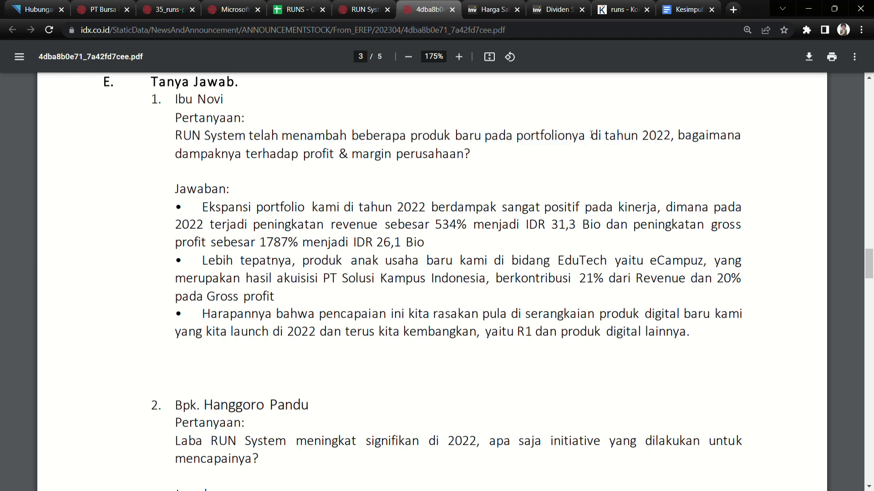
pyautogui.moveTo(246, 155); pyautogui.dragTo(436, 154)
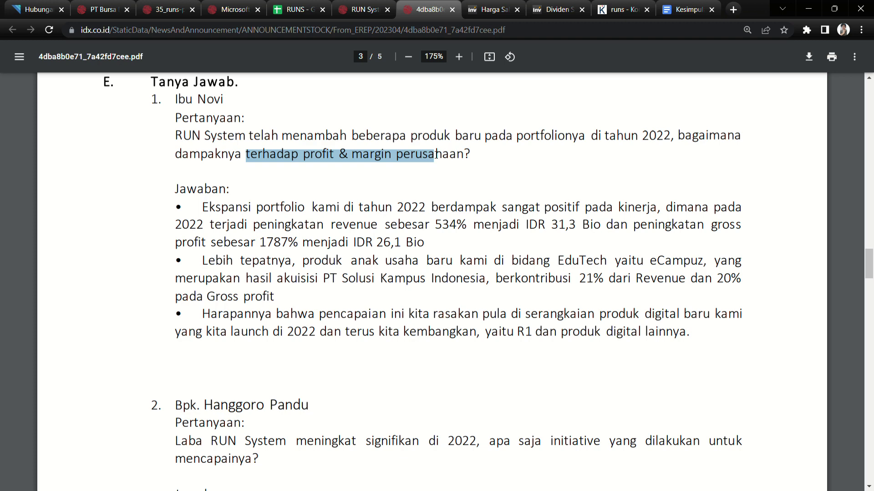
pyautogui.click(444, 156)
# Step: Read the first answer's points on portfolio expansion, revenue and gross profit growth, and the EduTech product eCampuz
pyautogui.moveTo(221, 208); pyautogui.dragTo(681, 209)
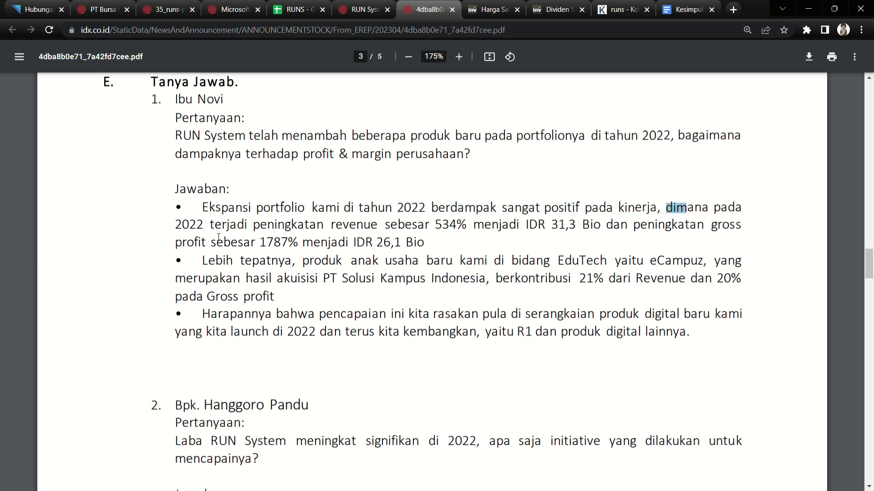
pyautogui.moveTo(215, 226); pyautogui.dragTo(467, 226)
pyautogui.moveTo(585, 208); pyautogui.dragTo(600, 219)
pyautogui.moveTo(703, 227); pyautogui.dragTo(576, 232)
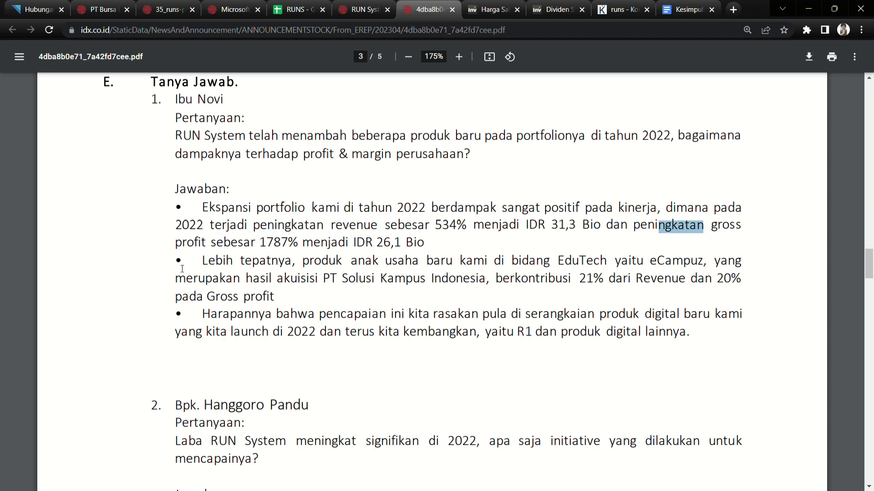
pyautogui.moveTo(222, 261); pyautogui.dragTo(674, 267)
pyautogui.click(674, 268)
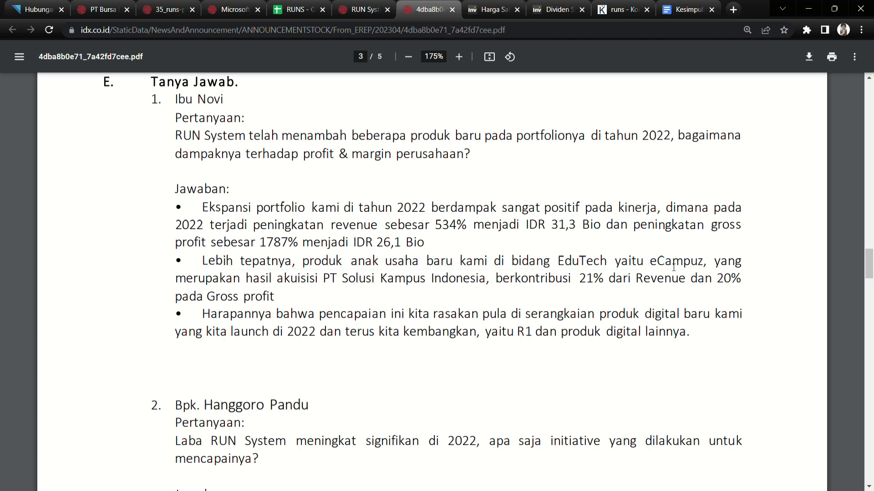
pyautogui.doubleClick(673, 268)
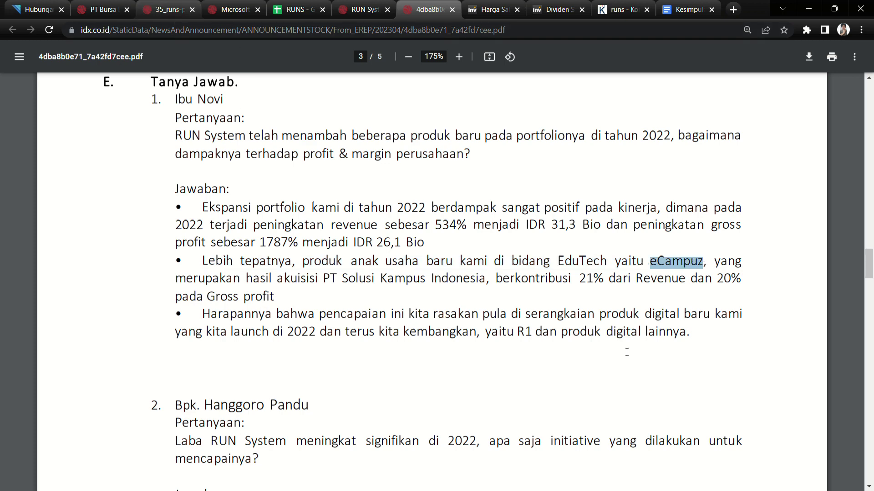
# Step: Open the 31 December 2022 financial report and find the revenue breakdown in note 22
pyautogui.click(164, 5)
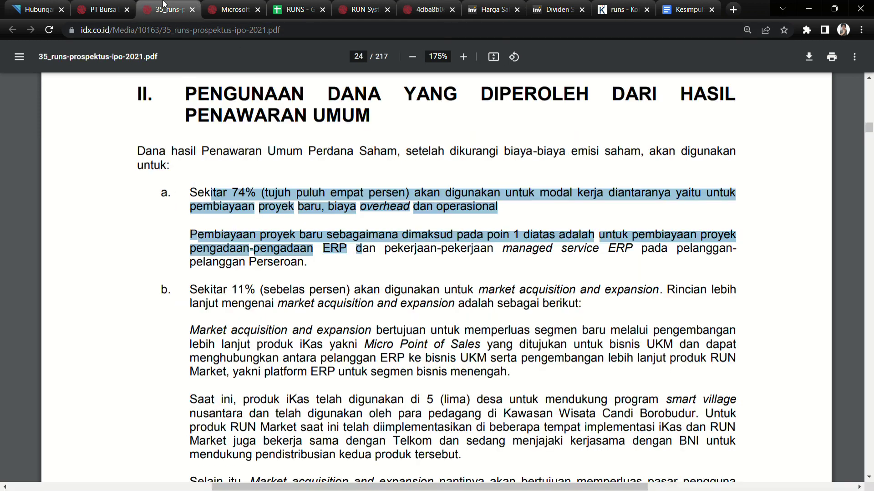
pyautogui.click(229, 9)
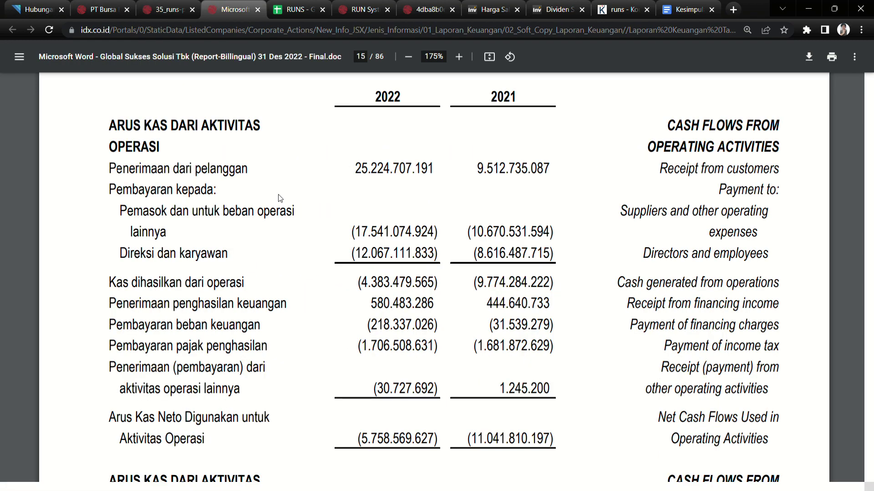
pyautogui.scroll(-10, 278, 195)
pyautogui.moveTo(868, 159); pyautogui.dragTo(870, 384)
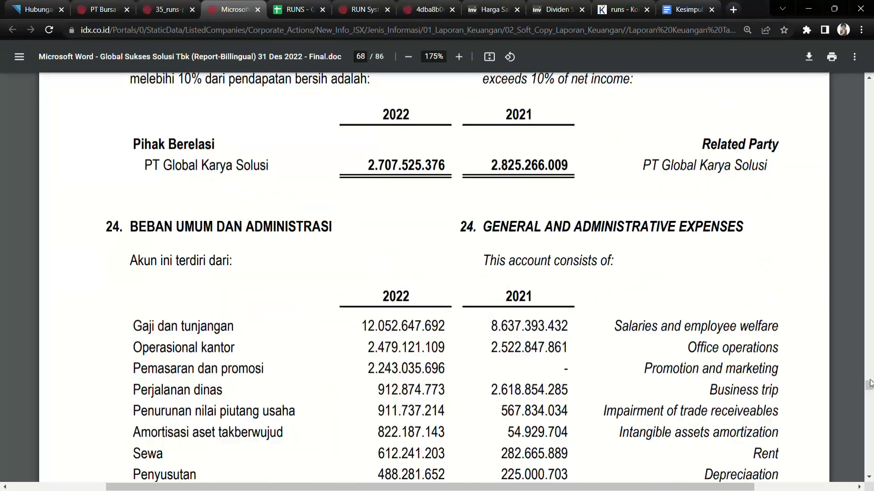
pyautogui.scroll(10, 248, 365)
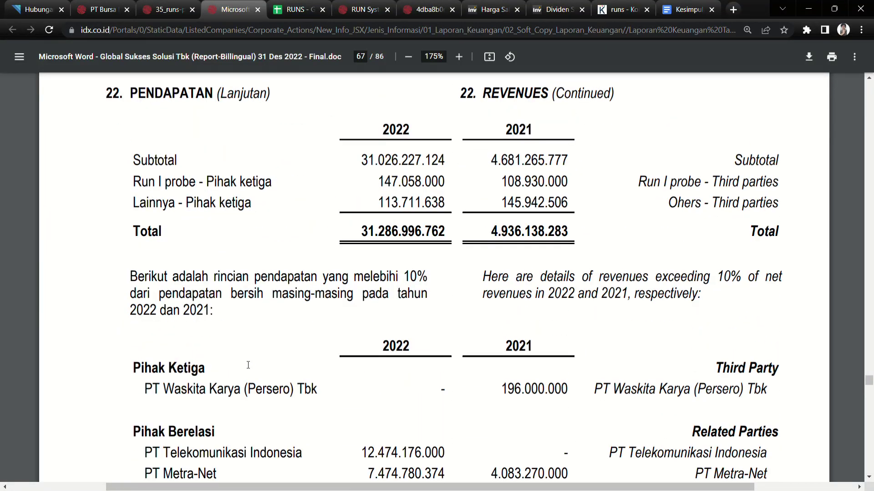
pyautogui.scroll(6, 248, 366)
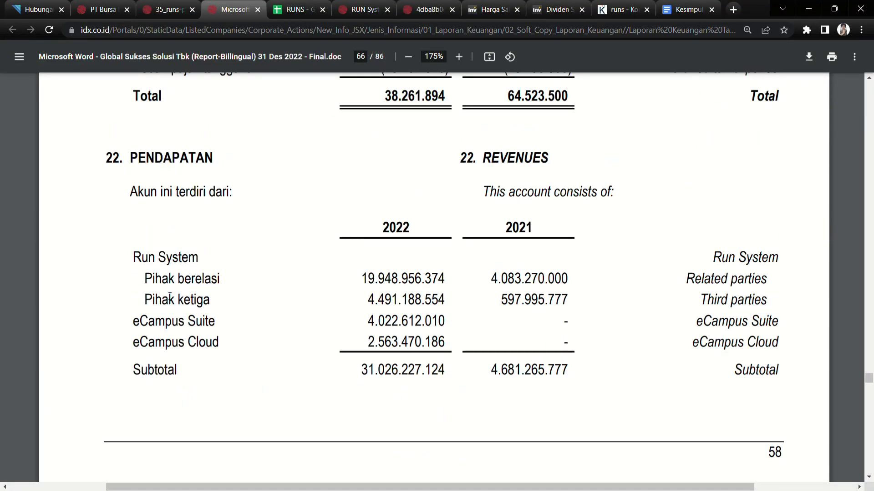
# Step: Compare the 2022 revenues of eCampus Suite and eCampus Cloud with Run System's related-party and third-party revenue in note 22
pyautogui.tripleClick(160, 314)
pyautogui.moveTo(399, 342); pyautogui.dragTo(426, 339)
pyautogui.click(427, 345)
pyautogui.moveTo(368, 321); pyautogui.dragTo(417, 321)
pyautogui.moveTo(376, 342); pyautogui.dragTo(430, 346)
pyautogui.moveTo(142, 259); pyautogui.dragTo(193, 259)
pyautogui.click(373, 287)
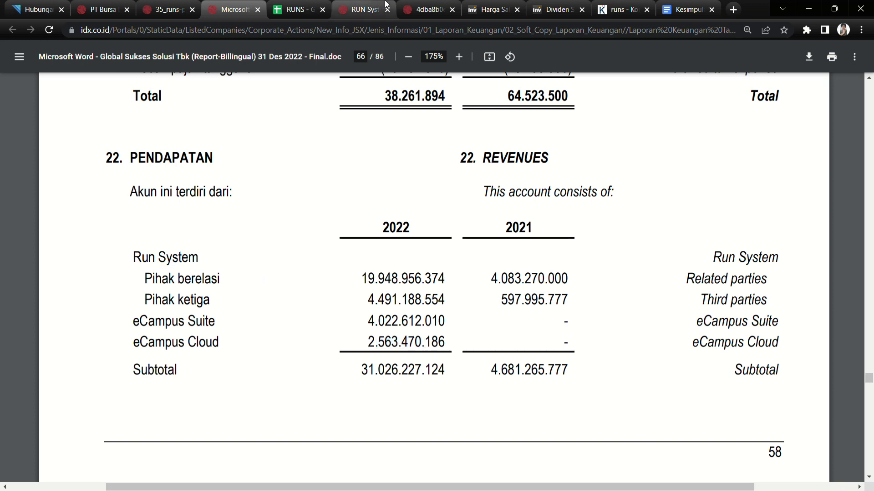
# Step: Return to the Tanya Jawab section and read how the PT Solusi Kampus Indonesia acquisition contributes to revenue and gross profit
pyautogui.click(428, 9)
pyautogui.click(565, 266)
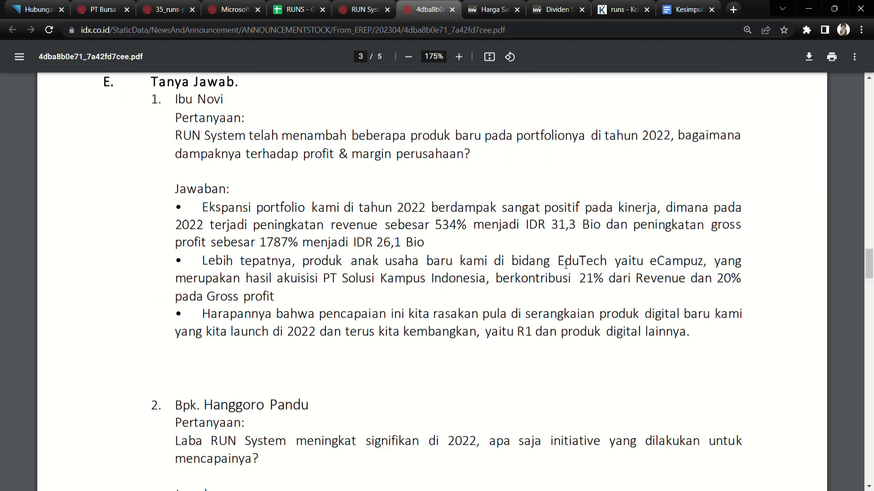
pyautogui.moveTo(261, 281); pyautogui.dragTo(477, 284)
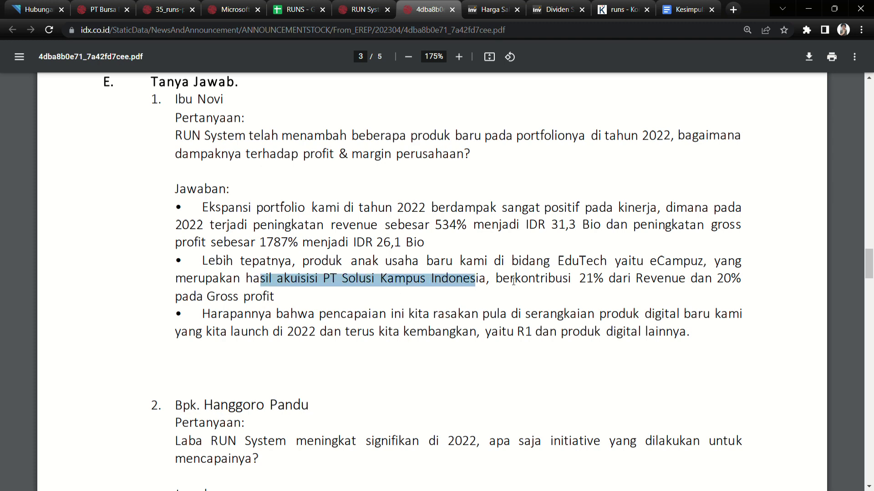
pyautogui.moveTo(608, 279); pyautogui.dragTo(618, 280)
pyautogui.click(606, 281)
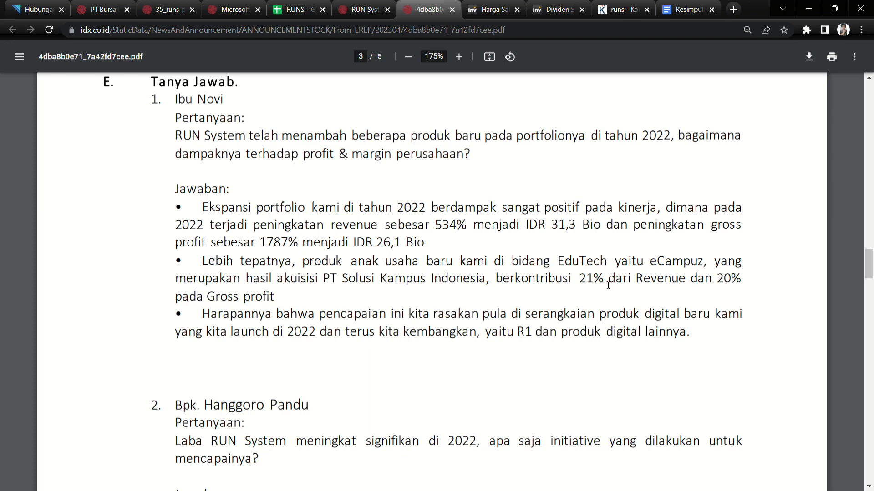
# Step: Read the rest of the first answer on eCampuz's revenue and gross profit contribution and the expectations for R1 and other digital products
pyautogui.moveTo(579, 279); pyautogui.dragTo(603, 282)
pyautogui.moveTo(717, 279); pyautogui.dragTo(721, 282)
pyautogui.moveTo(206, 298); pyautogui.dragTo(439, 315)
pyautogui.click(641, 318)
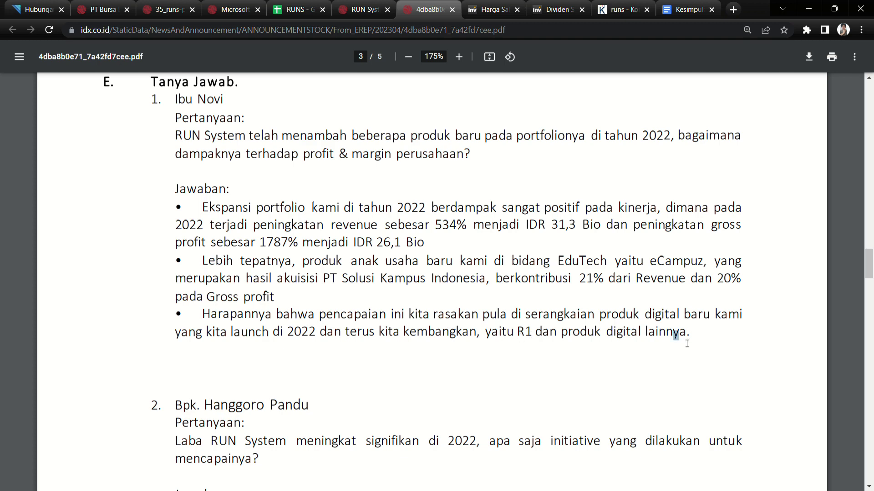
# Step: Look through the public expose slides as far as the existing product overview, and return to the Tanya Jawab document
pyautogui.click(24, 6)
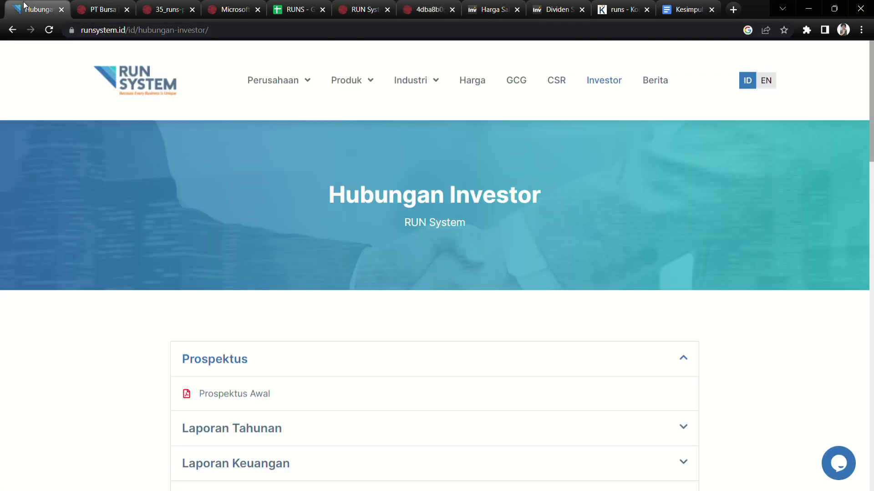
pyautogui.click(230, 9)
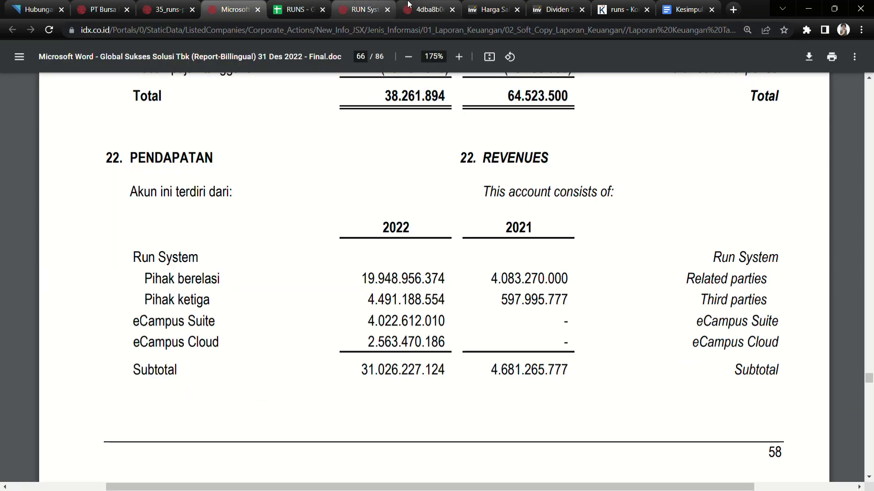
pyautogui.click(369, 4)
pyautogui.scroll(10, 343, 135)
pyautogui.scroll(-20, 324, 340)
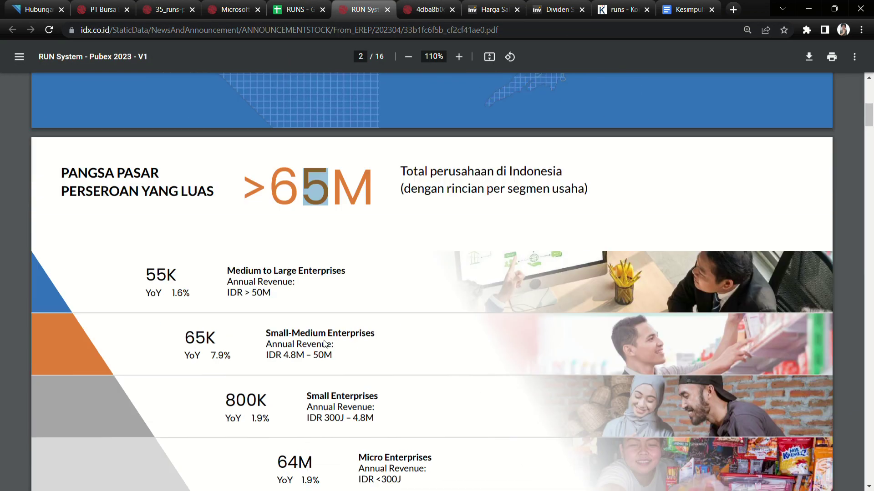
pyautogui.scroll(-20, 323, 341)
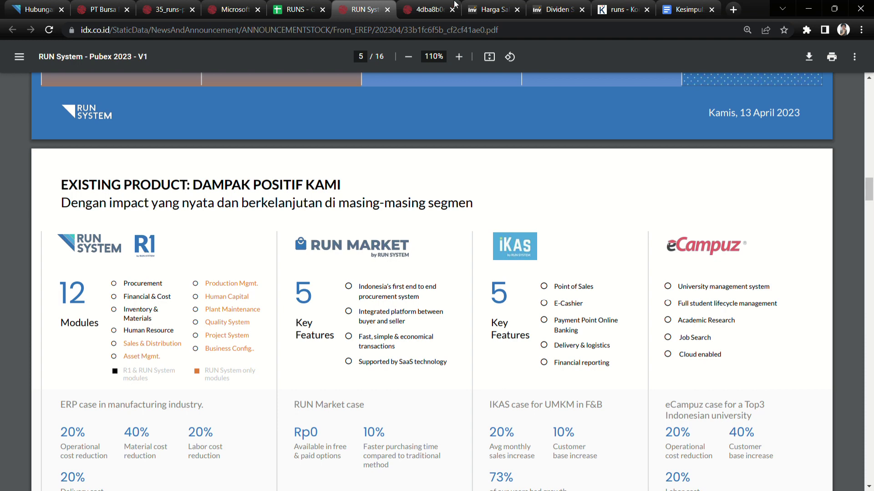
pyautogui.click(417, 4)
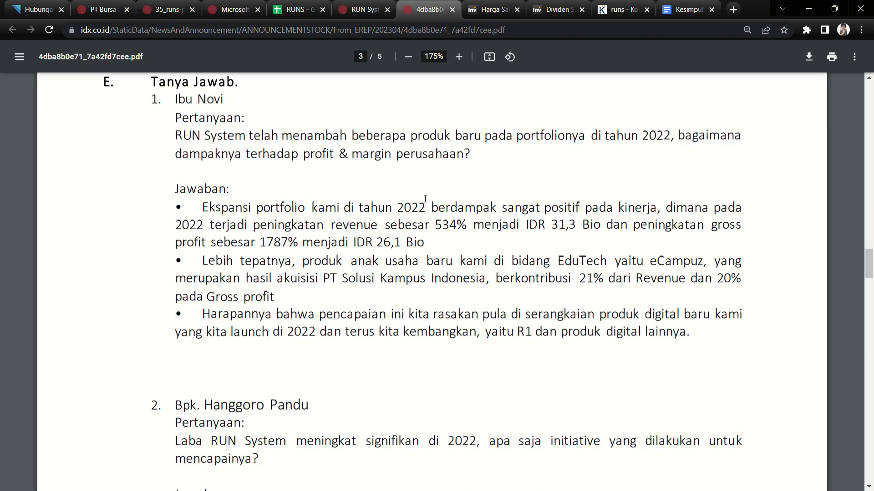
# Step: Review the 2023 Omset and Laba Bersih targets against the Harga, PER and PBVR figures in the RUNS spreadsheet
pyautogui.click(284, 9)
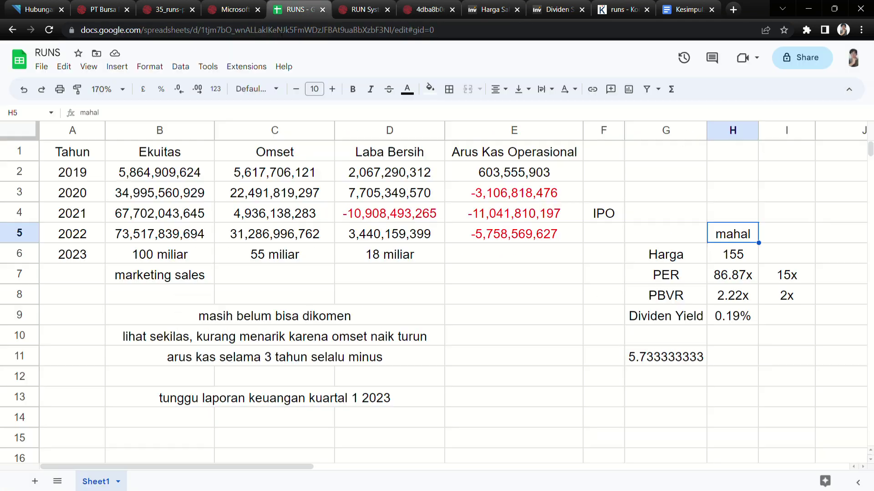
pyautogui.click(299, 281)
pyautogui.click(407, 283)
pyautogui.moveTo(429, 260); pyautogui.dragTo(292, 253)
pyautogui.click(316, 294)
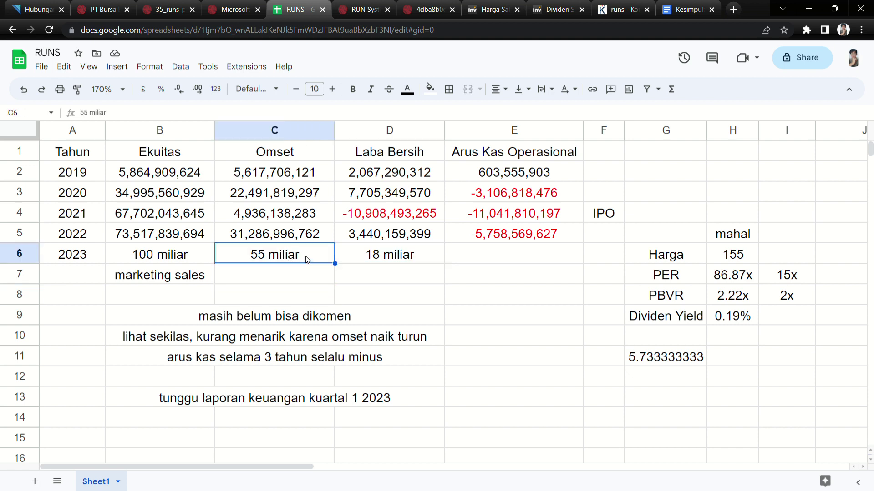
pyautogui.click(435, 262)
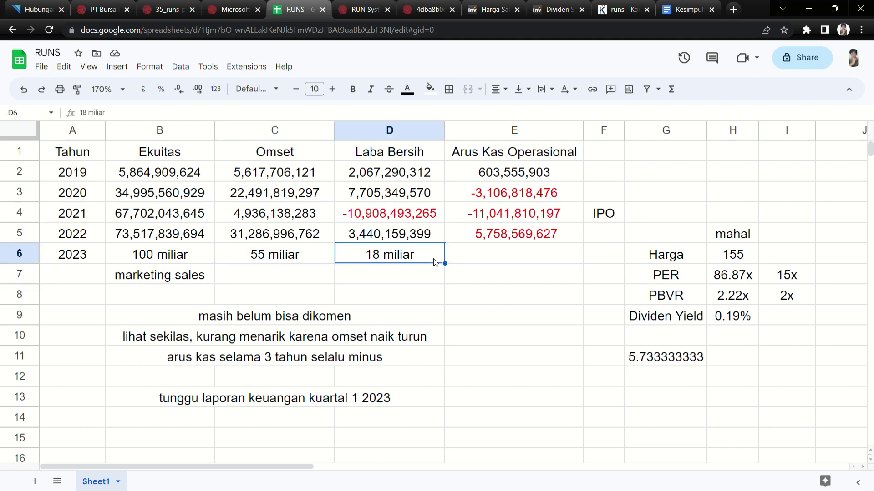
pyautogui.moveTo(737, 277); pyautogui.dragTo(745, 305)
pyautogui.click(749, 256)
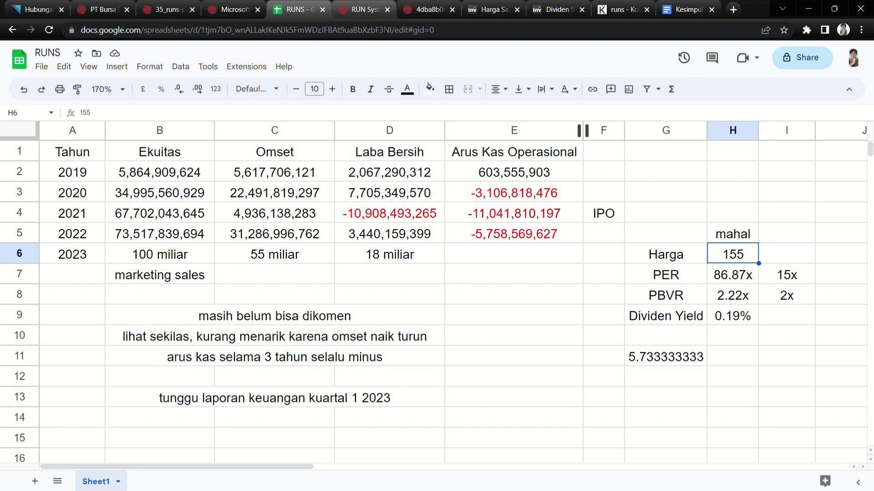
pyautogui.press('Down')
pyautogui.hotkey('shift', 'Down')
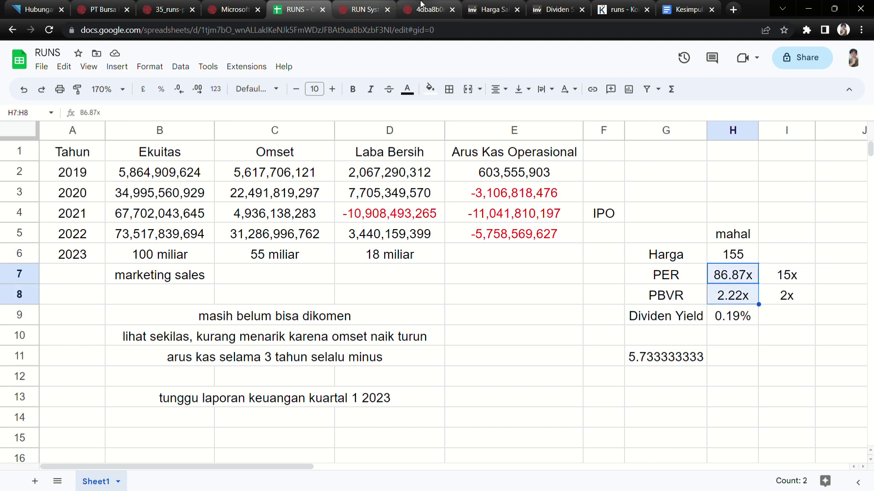
# Step: Return to the Tanya Jawab document and read the second question about the initiatives behind the 2022 profit increase
pyautogui.click(421, 6)
pyautogui.scroll(-2, 388, 291)
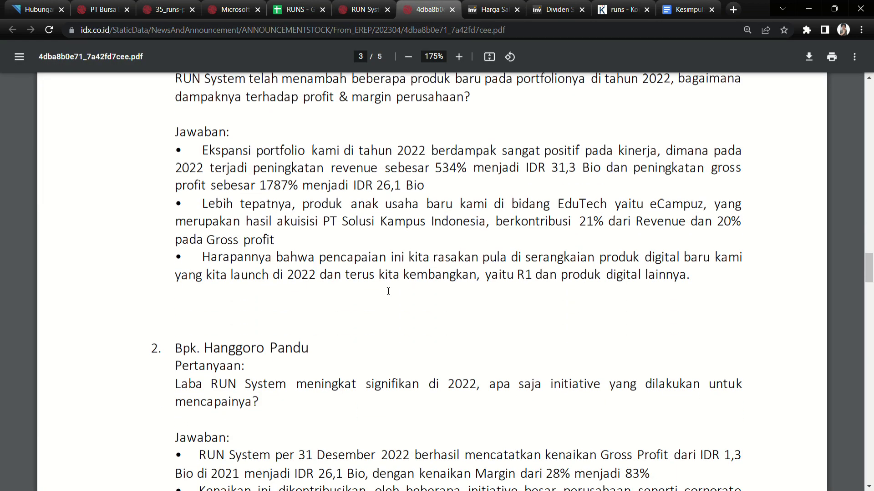
pyautogui.scroll(-4, 389, 291)
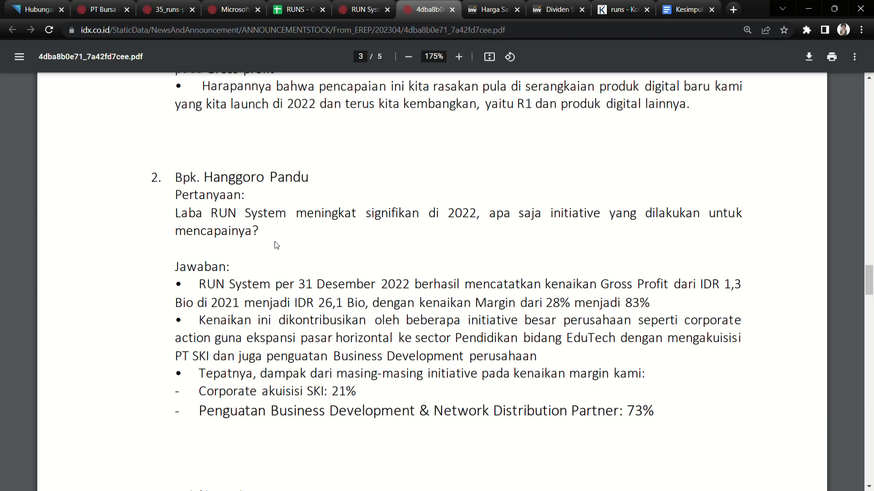
pyautogui.moveTo(176, 214); pyautogui.dragTo(486, 213)
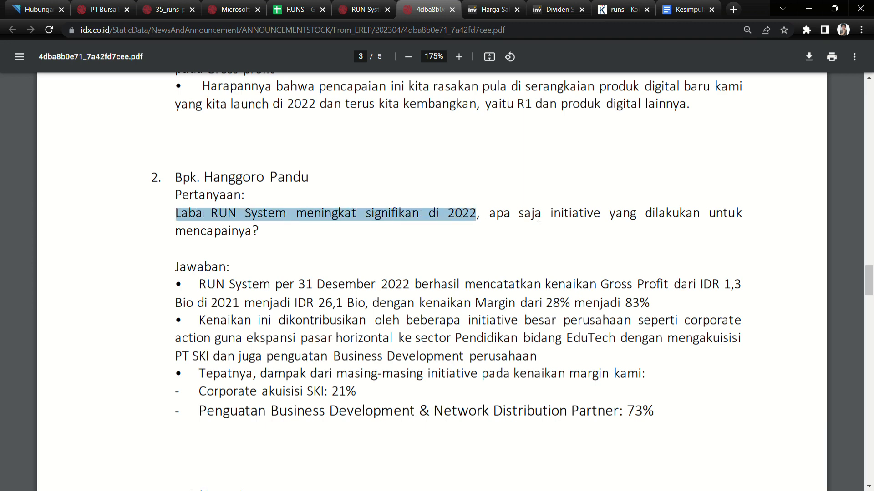
pyautogui.moveTo(538, 219); pyautogui.dragTo(715, 216)
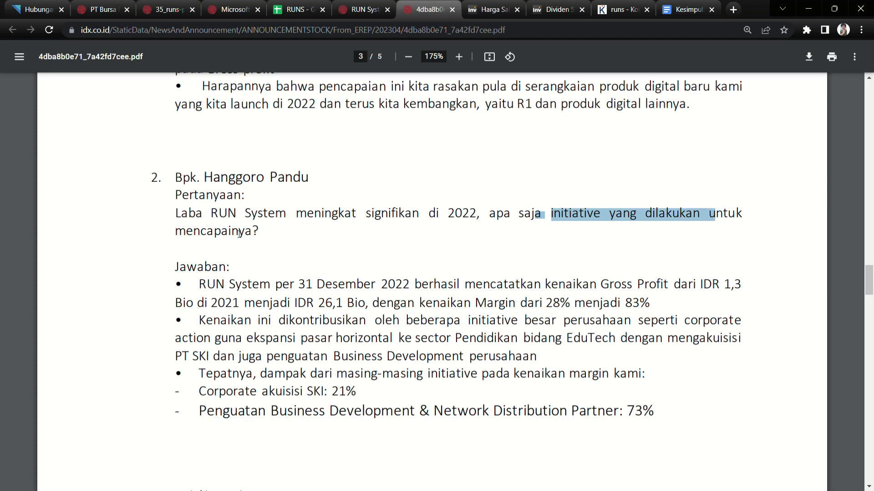
pyautogui.scroll(7, 273, 282)
pyautogui.scroll(-7, 254, 322)
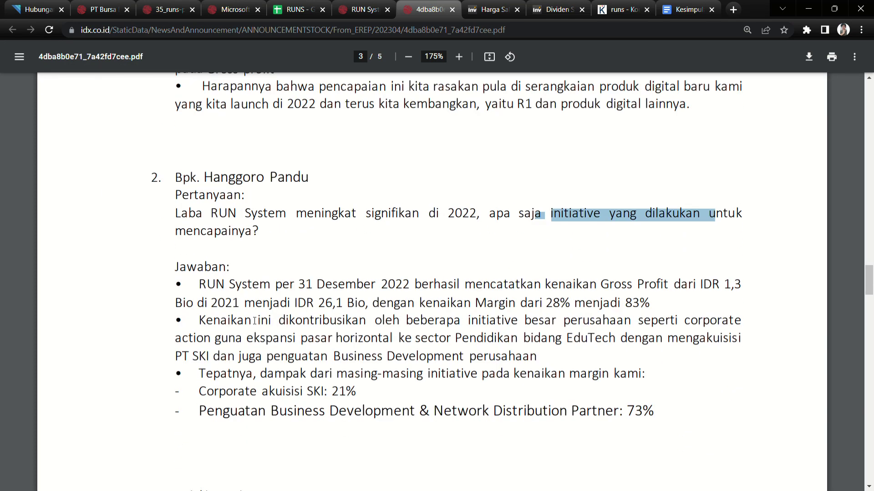
# Step: Read the second answer's points on the gross profit and margin increase and the company initiatives that contributed to it
pyautogui.moveTo(292, 285); pyautogui.dragTo(496, 285)
pyautogui.moveTo(549, 284); pyautogui.dragTo(711, 283)
pyautogui.moveTo(278, 321); pyautogui.dragTo(524, 303)
pyautogui.click(348, 325)
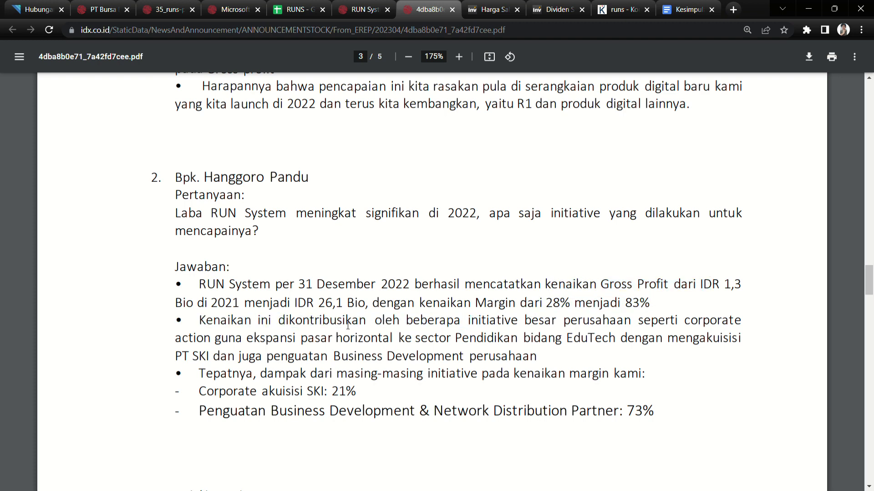
pyautogui.moveTo(308, 321); pyautogui.dragTo(550, 316)
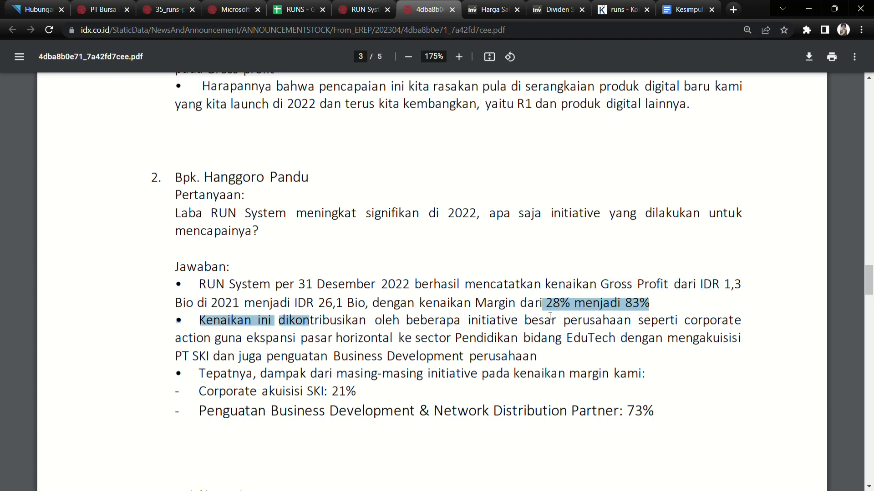
pyautogui.click(678, 327)
pyautogui.moveTo(698, 322); pyautogui.dragTo(702, 321)
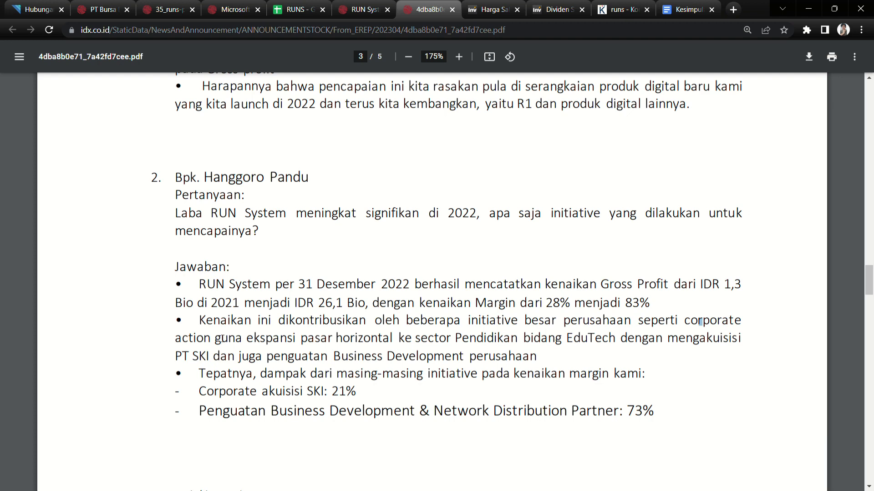
# Step: Read how the PT SKI acquisition and stronger Business Development each affected the margin increase in the second answer
pyautogui.moveTo(353, 342); pyautogui.dragTo(656, 343)
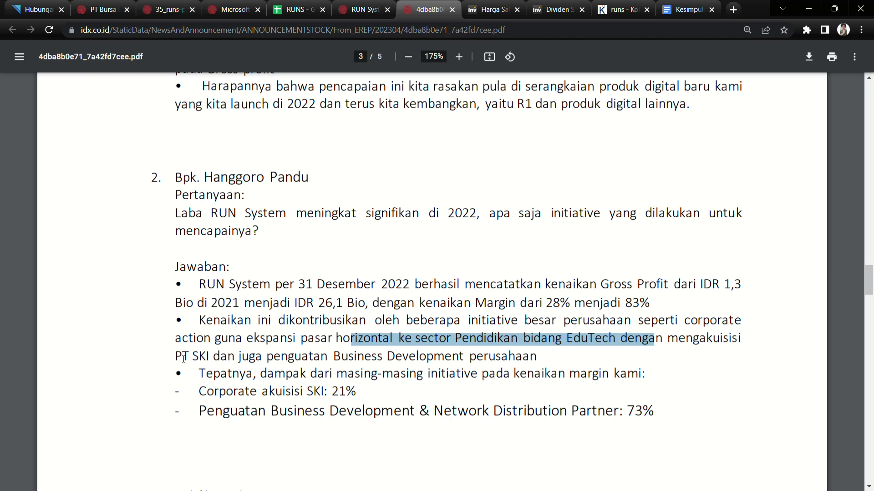
pyautogui.moveTo(184, 359); pyautogui.dragTo(212, 359)
pyautogui.moveTo(281, 359)
pyautogui.mouseDown()
pyautogui.moveTo(482, 353)
pyautogui.moveTo(287, 356)
pyautogui.mouseUp()
pyautogui.scroll(-3, 301, 296)
pyautogui.moveTo(233, 263); pyautogui.dragTo(619, 275)
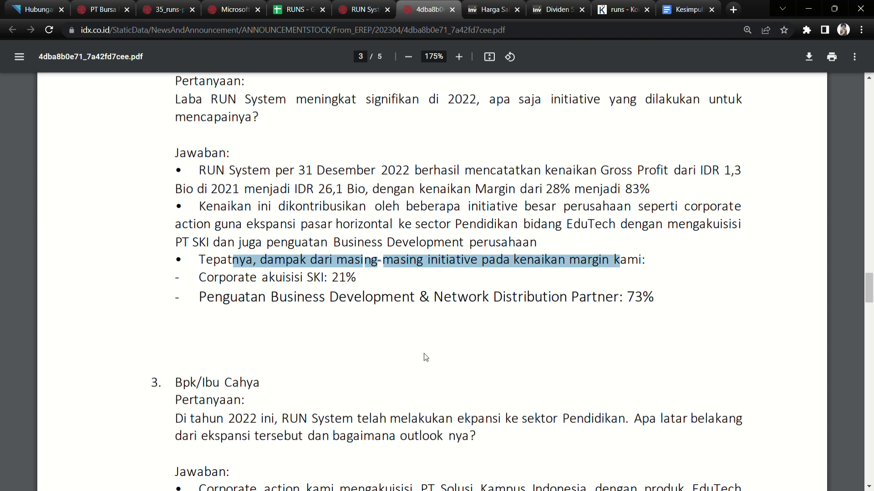
# Step: Reread the second answer's explanation of horizontal market expansion into the EduTech education sector against the question on RUN System's profit
pyautogui.click(404, 231)
pyautogui.moveTo(658, 210); pyautogui.dragTo(669, 218)
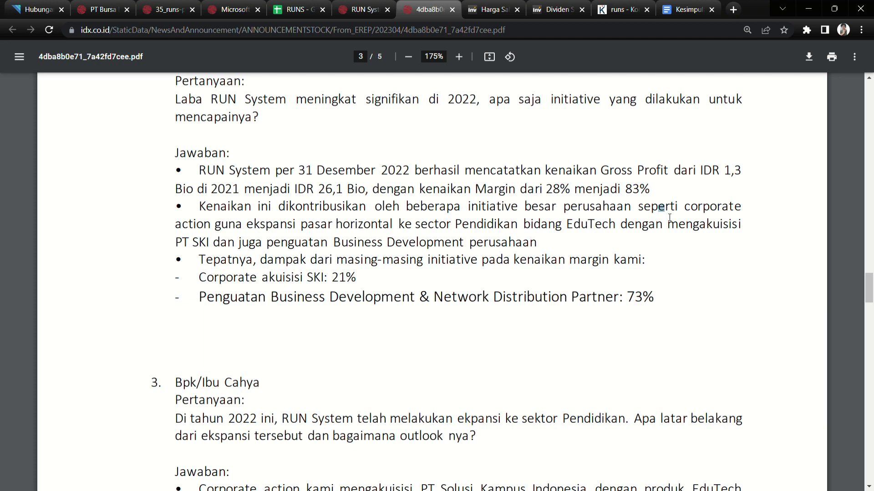
pyautogui.moveTo(247, 224); pyautogui.dragTo(431, 226)
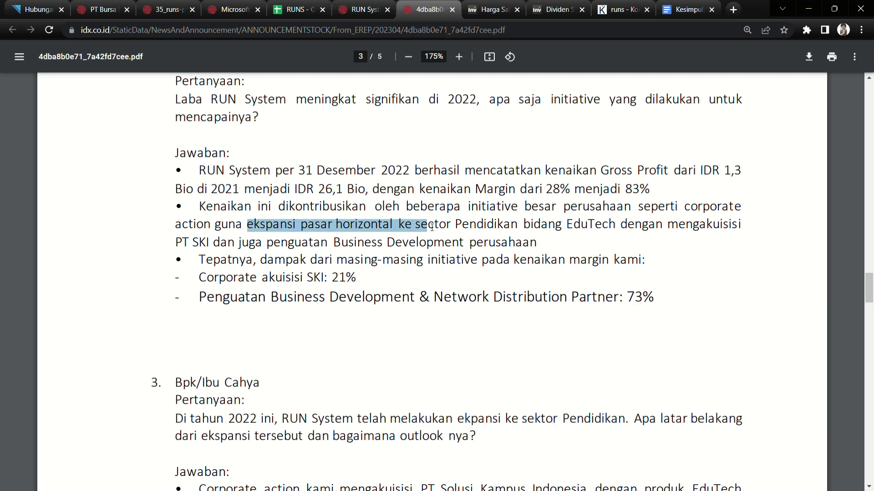
pyautogui.scroll(3, 432, 223)
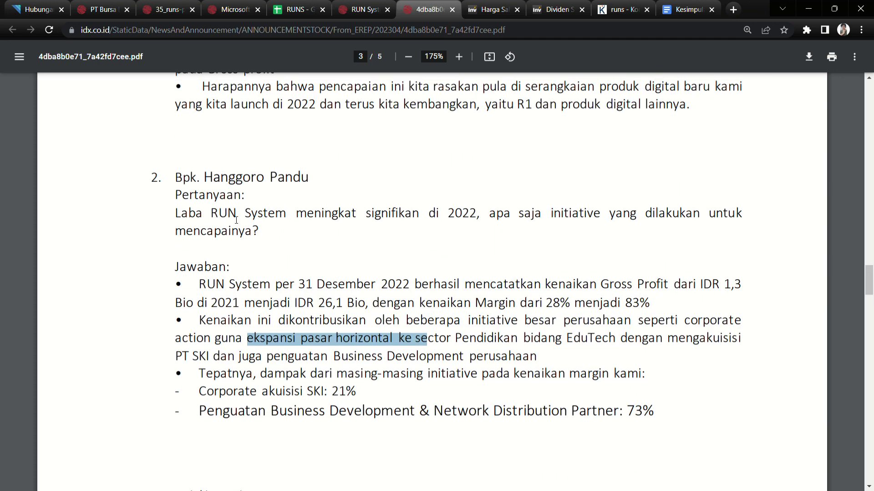
pyautogui.moveTo(212, 215); pyautogui.dragTo(287, 216)
pyautogui.moveTo(229, 214); pyautogui.dragTo(285, 222)
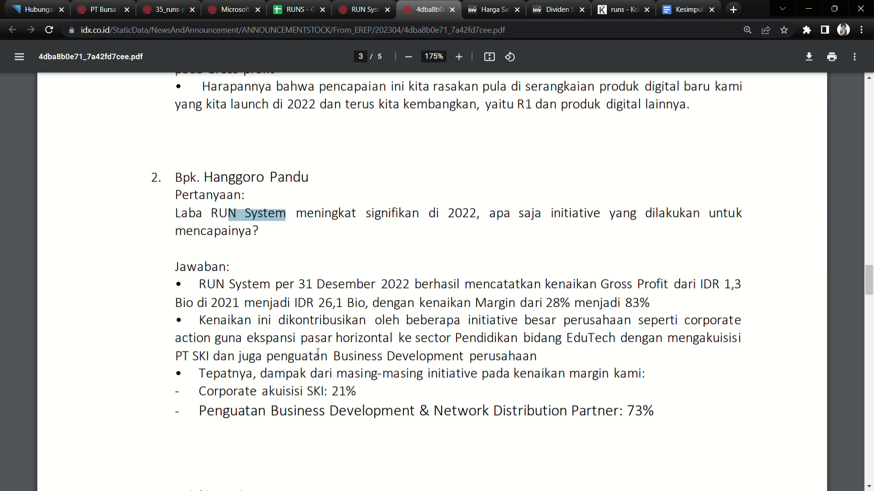
pyautogui.moveTo(317, 351); pyautogui.dragTo(293, 350)
pyautogui.moveTo(370, 324); pyautogui.dragTo(356, 336)
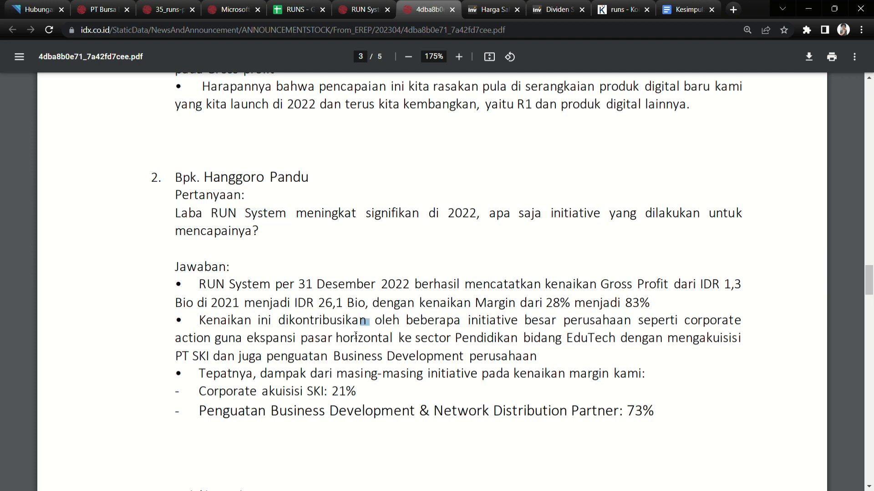
pyautogui.moveTo(562, 342); pyautogui.dragTo(625, 344)
pyautogui.click(625, 344)
# Step: Read the third question on the background and outlook of RUN System's expansion into the education sector
pyautogui.scroll(-6, 316, 323)
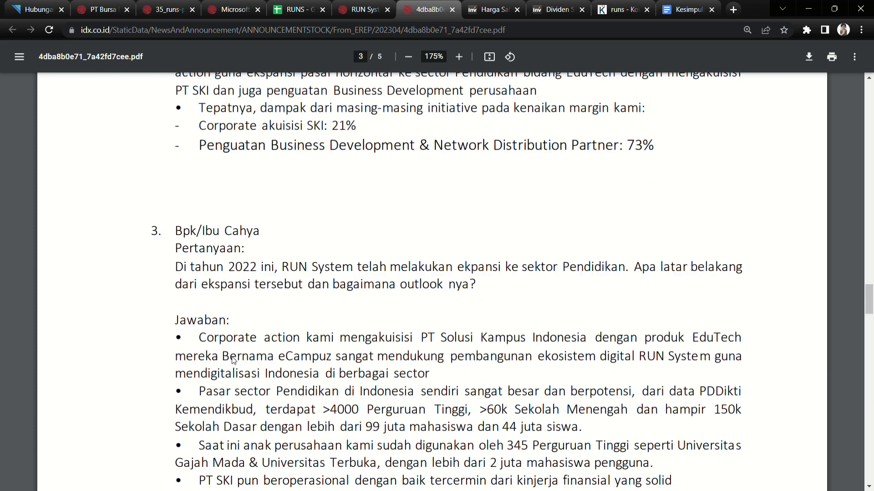
pyautogui.moveTo(210, 250); pyautogui.dragTo(748, 251)
pyautogui.click(387, 270)
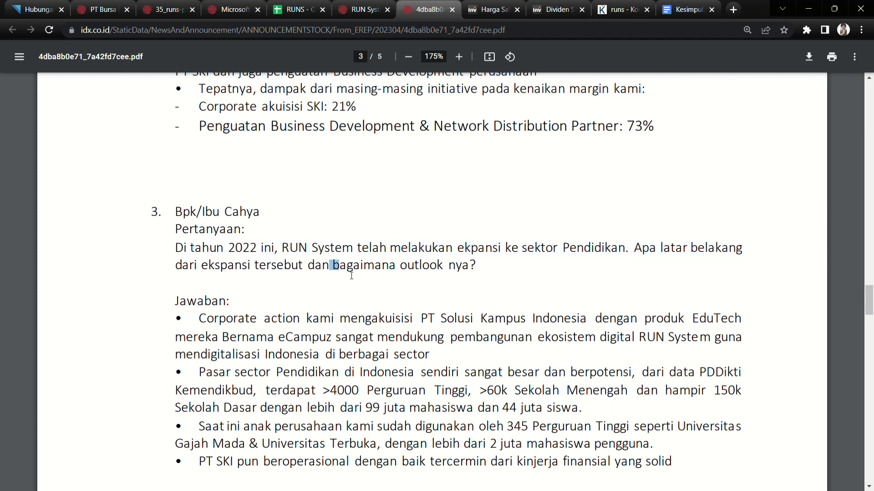
pyautogui.scroll(-3, 368, 337)
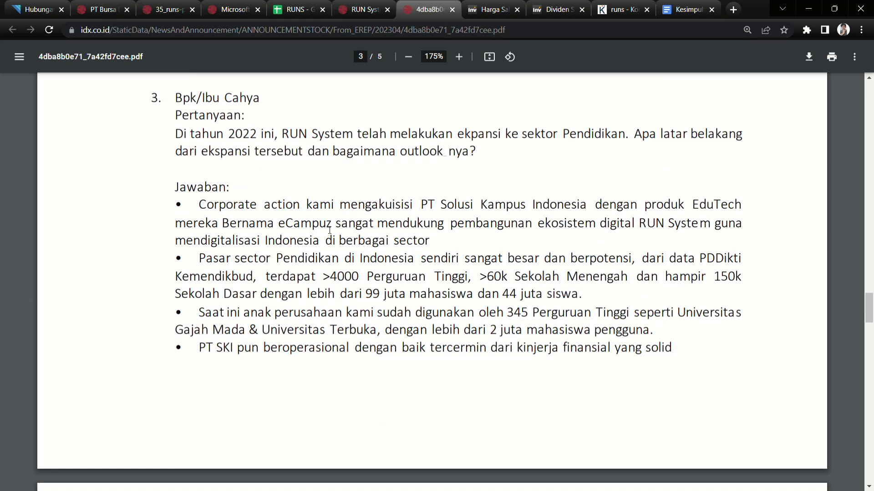
# Step: Read the third answer's first point on how acquiring PT Solusi Kampus Indonesia and eCampuz supports RUN System's digital ecosystem
pyautogui.moveTo(220, 209); pyautogui.dragTo(712, 207)
pyautogui.moveTo(300, 224); pyautogui.dragTo(727, 235)
pyautogui.moveTo(236, 241); pyautogui.dragTo(420, 245)
pyautogui.click(432, 244)
# Step: Read the third answer's point on the size and potential of Indonesia's education market, including its institution and student numbers
pyautogui.moveTo(226, 259); pyautogui.dragTo(631, 267)
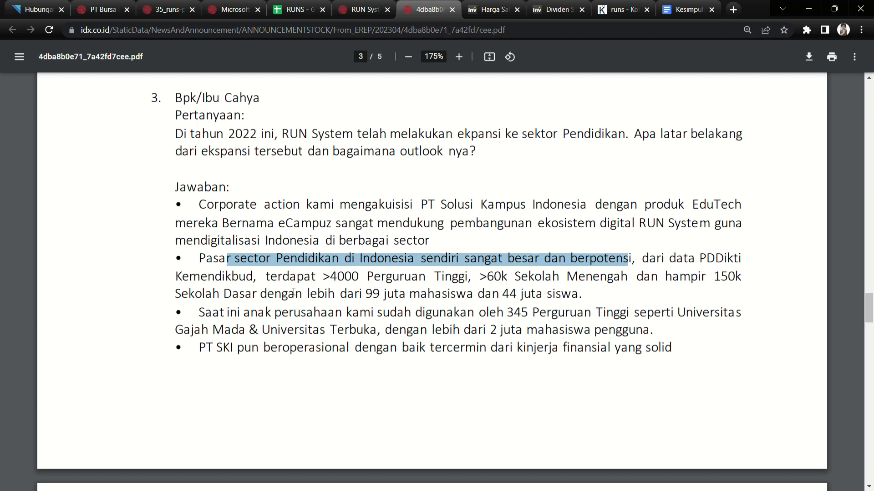
pyautogui.moveTo(283, 277); pyautogui.dragTo(713, 278)
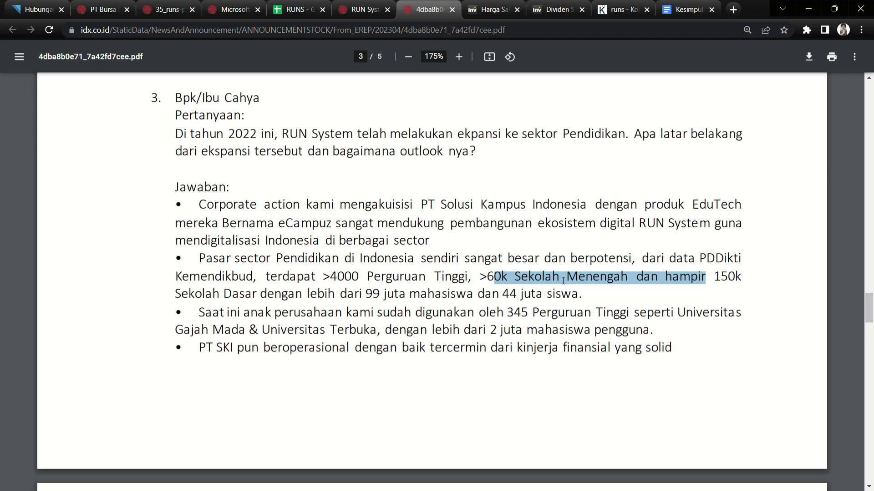
pyautogui.moveTo(213, 296); pyautogui.dragTo(345, 298)
pyautogui.click(406, 300)
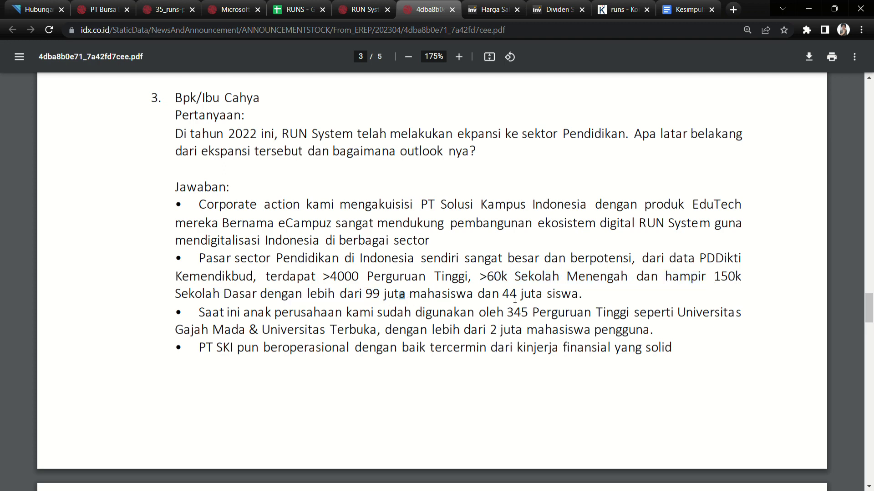
# Step: Compare the subsidiary's university customers and student users with the total number of Perguruan Tinggi in the third answer
pyautogui.moveTo(314, 313); pyautogui.dragTo(326, 313)
pyautogui.moveTo(219, 313); pyautogui.dragTo(631, 314)
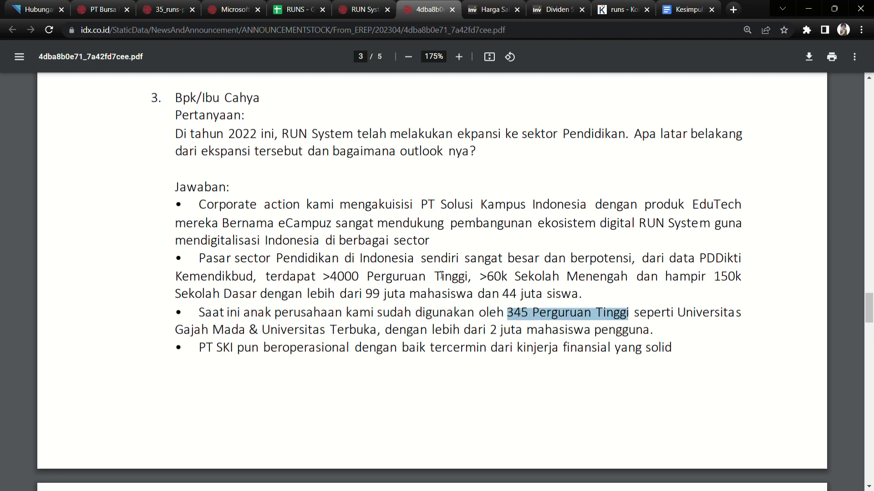
pyautogui.moveTo(330, 277); pyautogui.dragTo(366, 278)
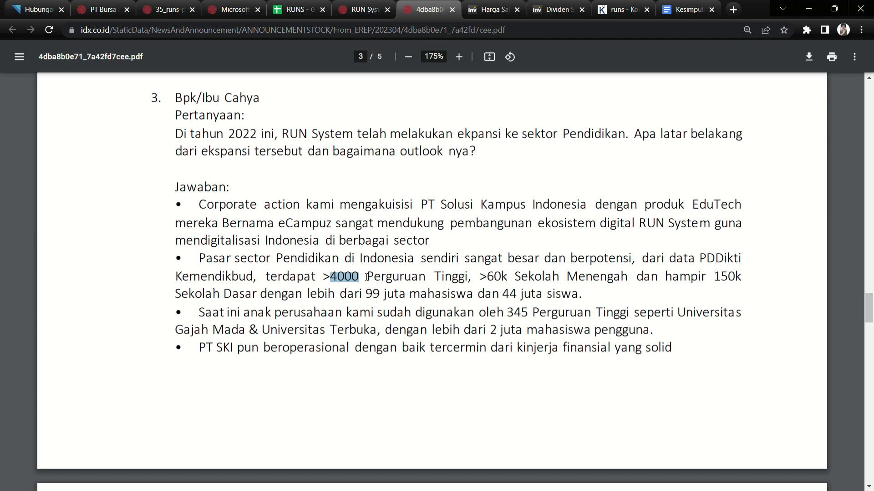
pyautogui.moveTo(299, 329); pyautogui.dragTo(509, 330)
pyautogui.moveTo(453, 330); pyautogui.dragTo(637, 331)
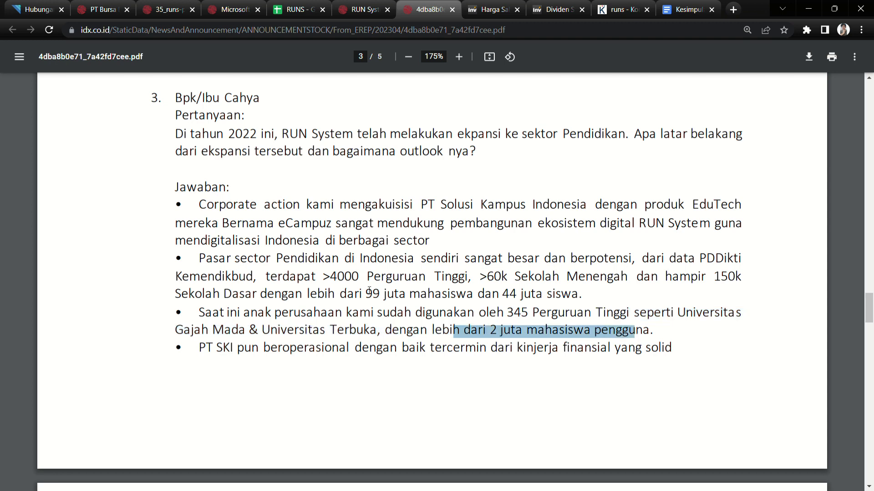
# Step: Read the third answer's last point on PT SKI's operations and finances, and recheck its university customers against the total market
pyautogui.moveTo(323, 278); pyautogui.dragTo(434, 282)
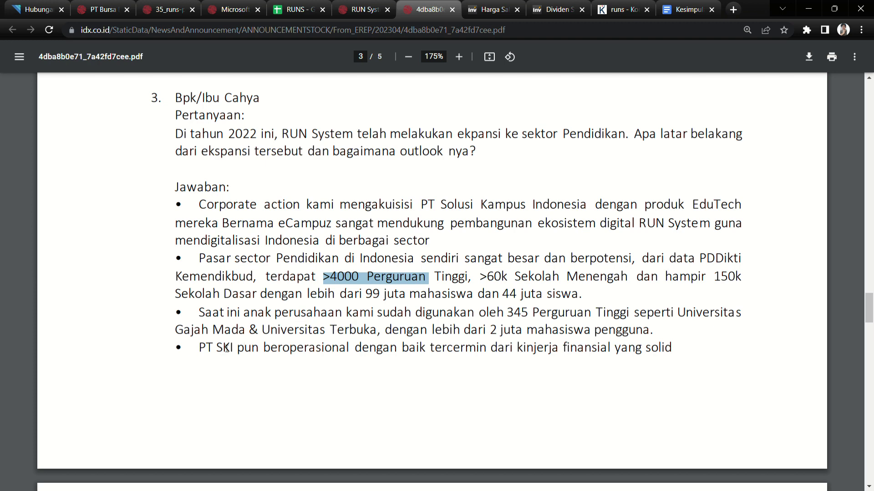
pyautogui.moveTo(214, 348); pyautogui.dragTo(673, 356)
pyautogui.click(650, 359)
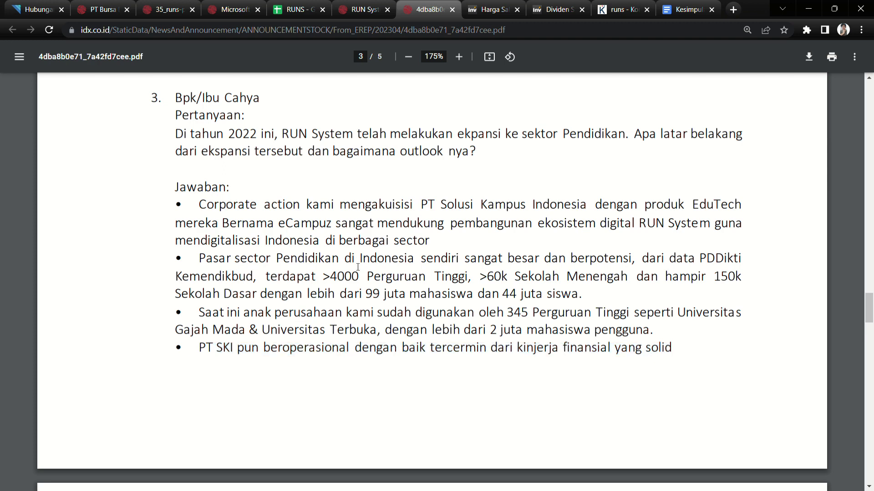
pyautogui.moveTo(329, 277); pyautogui.dragTo(459, 279)
pyautogui.moveTo(550, 314); pyautogui.dragTo(589, 324)
# Step: Read the fourth question on expanding outside Indonesia and the answer's point on recruiting business partners for sales distribution
pyautogui.scroll(-10, 380, 372)
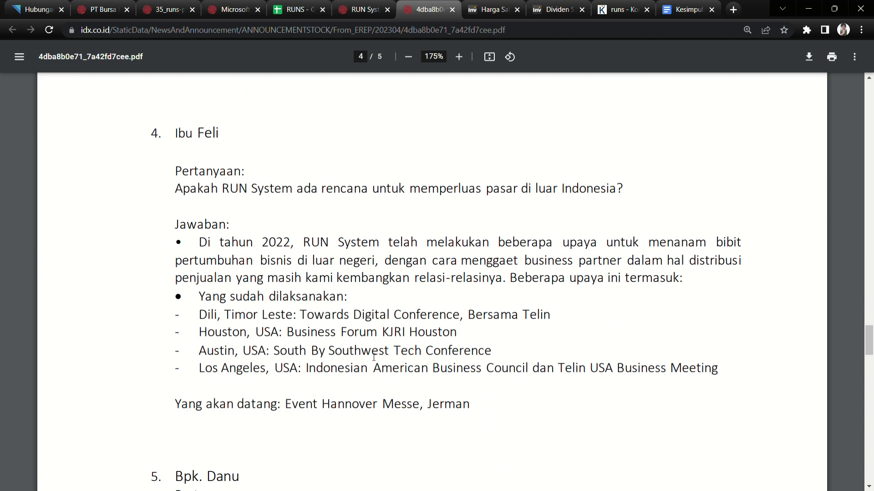
pyautogui.moveTo(393, 242); pyautogui.dragTo(372, 257)
pyautogui.click(302, 252)
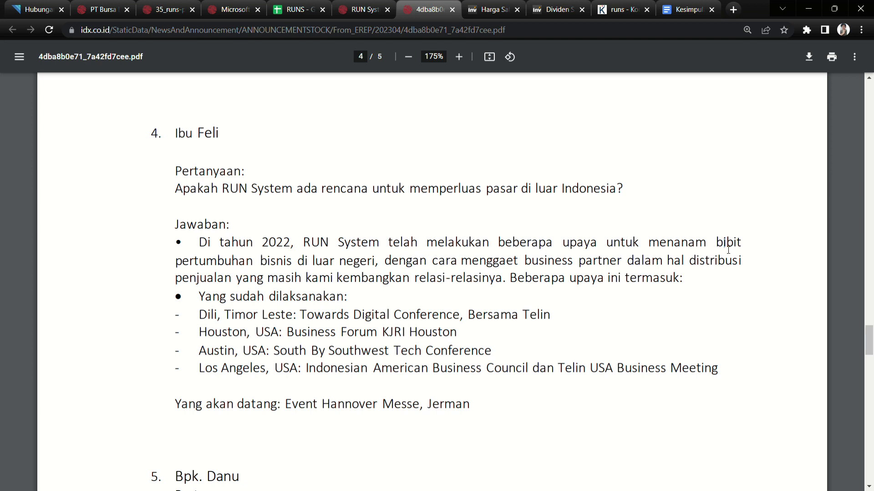
pyautogui.moveTo(217, 261); pyautogui.dragTo(723, 269)
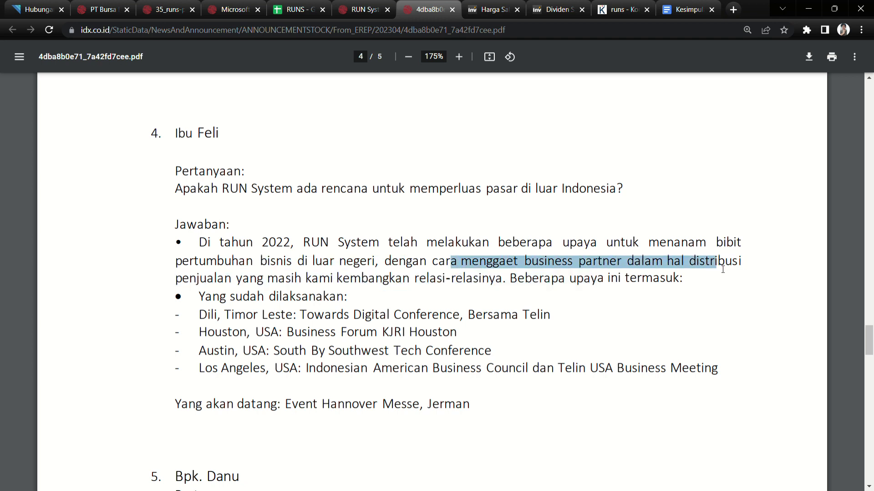
pyautogui.moveTo(237, 278); pyautogui.dragTo(668, 283)
pyautogui.moveTo(229, 297); pyautogui.dragTo(328, 301)
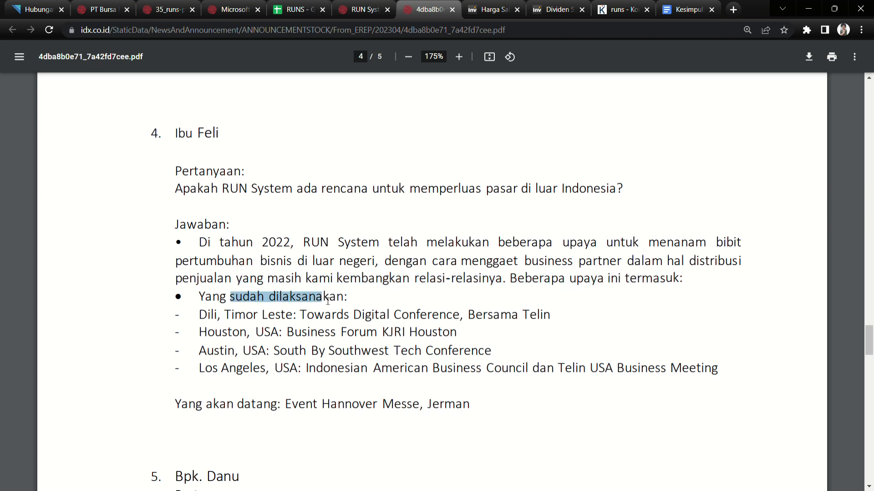
# Step: Read the fourth answer's list of completed overseas events in Timor Leste and the USA, and the upcoming event in Germany
pyautogui.moveTo(235, 315); pyautogui.dragTo(286, 335)
pyautogui.scroll(-1, 284, 350)
pyautogui.moveTo(243, 295); pyautogui.dragTo(295, 320)
pyautogui.moveTo(200, 313); pyautogui.dragTo(272, 315)
pyautogui.moveTo(335, 293); pyautogui.dragTo(464, 296)
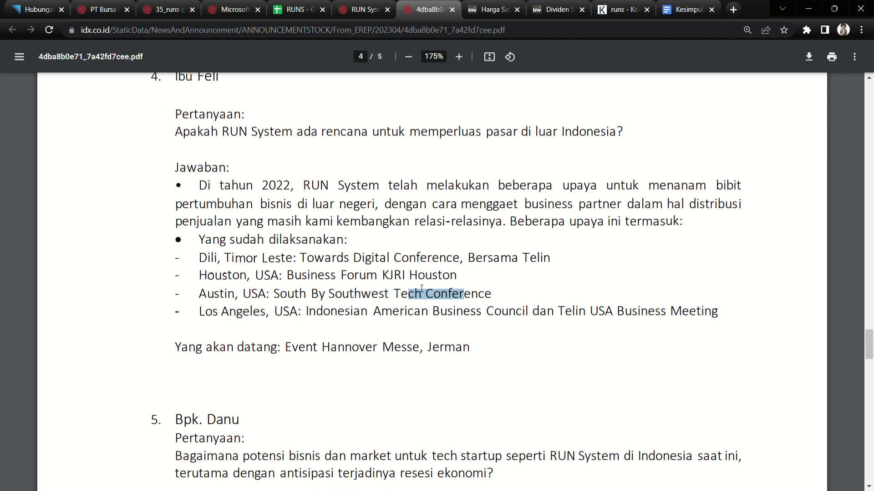
pyautogui.moveTo(493, 258); pyautogui.dragTo(377, 276)
pyautogui.click(571, 313)
pyautogui.moveTo(256, 349); pyautogui.dragTo(425, 354)
pyautogui.click(453, 351)
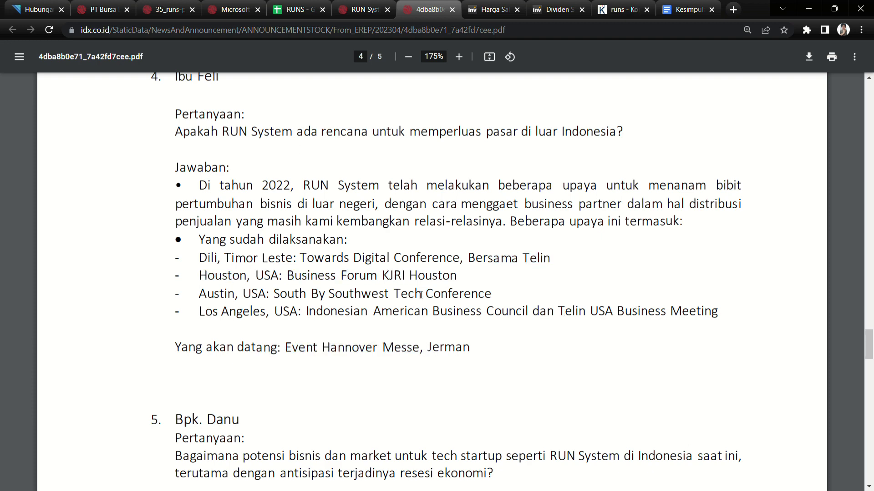
# Step: Review the completed overseas conferences and business meetings in the fourth answer again as evidence of foreign market expansion
pyautogui.moveTo(300, 259); pyautogui.dragTo(676, 322)
pyautogui.click(676, 320)
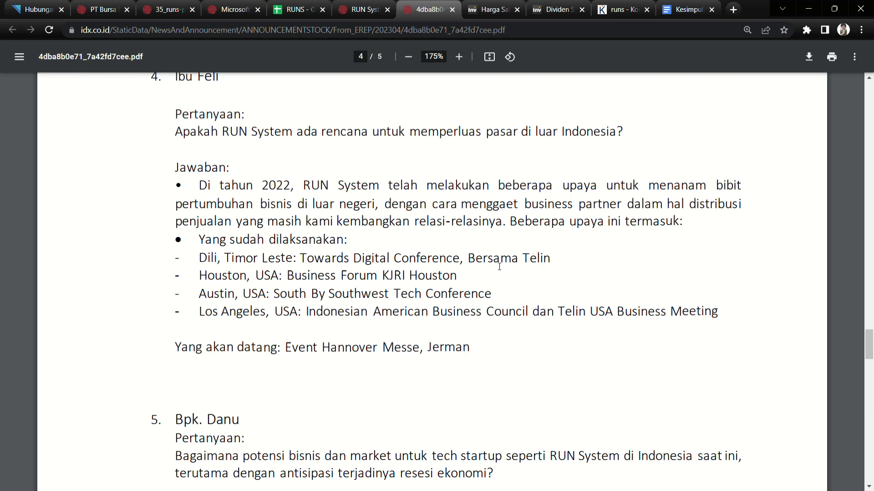
pyautogui.scroll(-2, 360, 318)
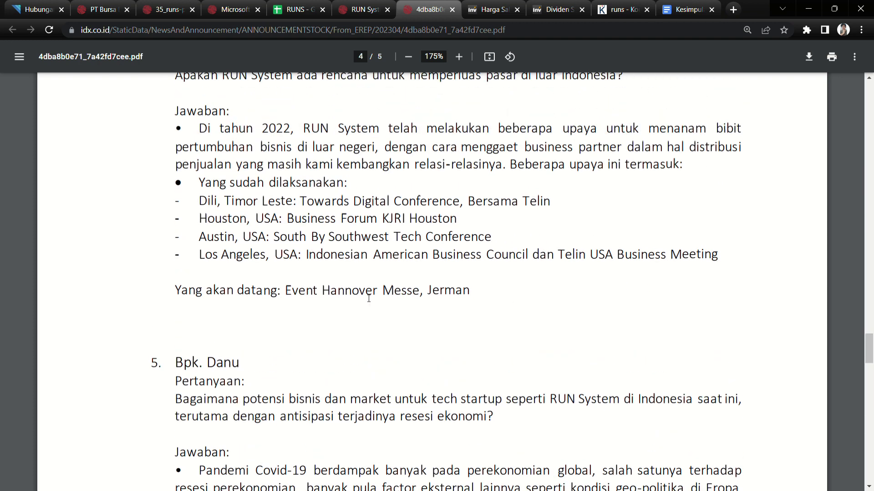
pyautogui.moveTo(443, 221); pyautogui.dragTo(449, 221)
pyautogui.click(426, 242)
pyautogui.scroll(-4, 373, 268)
pyautogui.scroll(4, 205, 219)
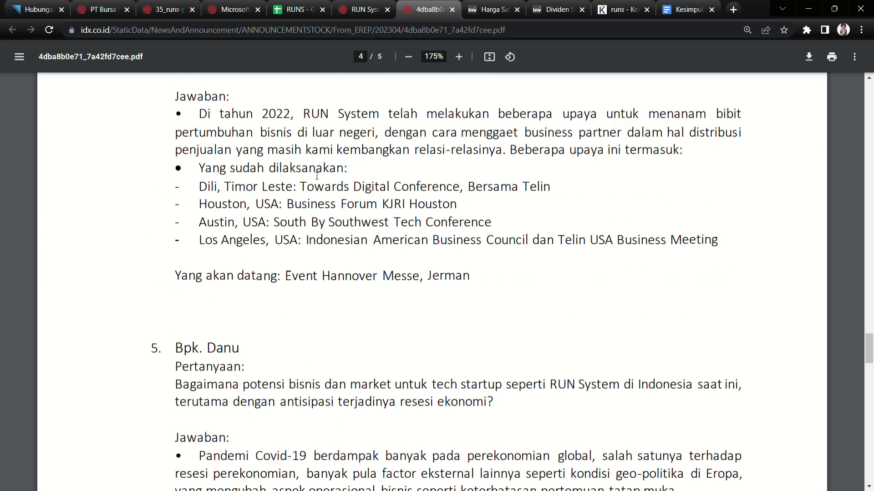
pyautogui.moveTo(299, 202); pyautogui.dragTo(453, 236)
pyautogui.moveTo(399, 265); pyautogui.dragTo(413, 263)
# Step: Read the fifth question on the business potential and market for tech startups like RUN System amid an anticipated recession
pyautogui.scroll(-3, 399, 266)
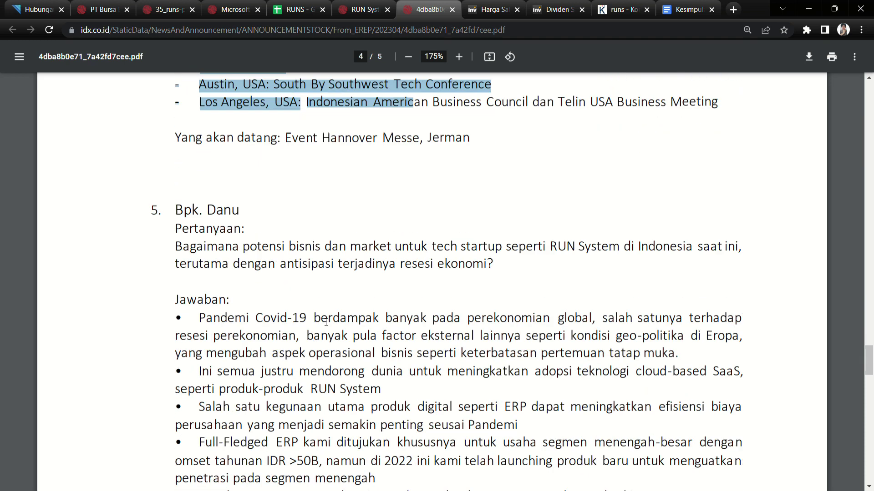
pyautogui.moveTo(201, 223); pyautogui.dragTo(371, 238)
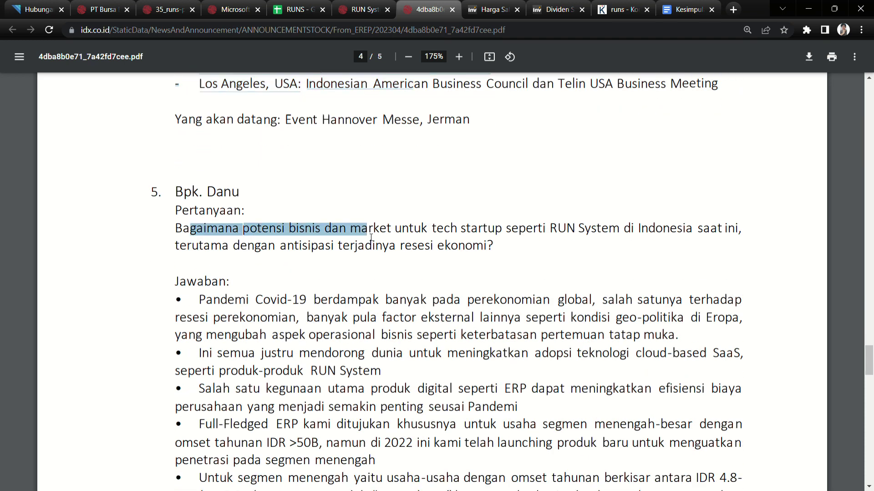
pyautogui.moveTo(483, 230); pyautogui.dragTo(733, 244)
pyautogui.moveTo(211, 247); pyautogui.dragTo(482, 262)
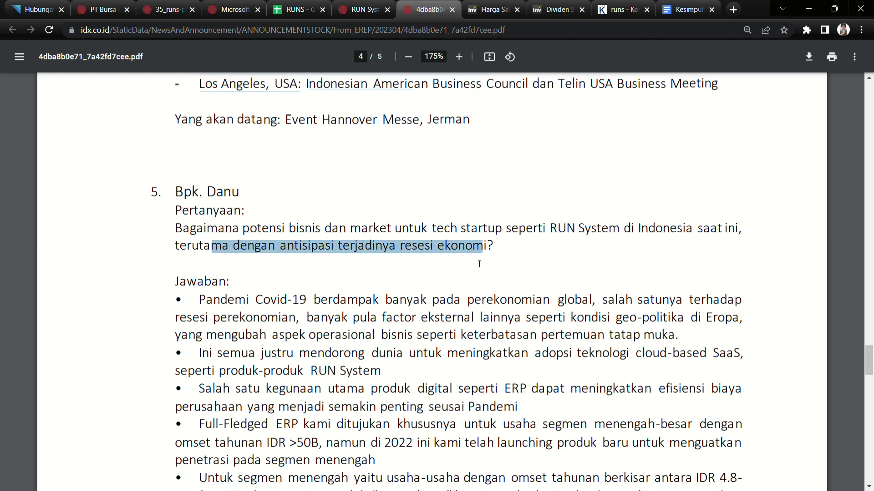
pyautogui.scroll(-1, 423, 212)
pyautogui.click(429, 208)
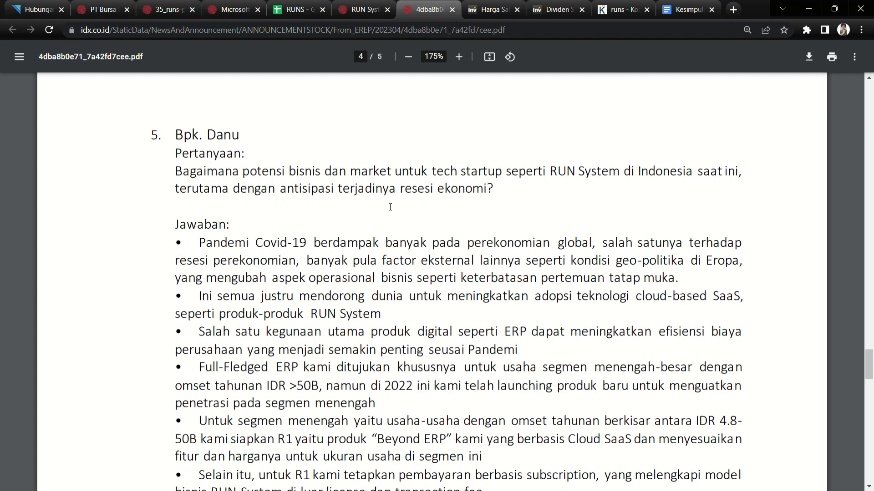
# Step: Read the fifth answer's first point on how Covid-19, recession and European geopolitics change business operations
pyautogui.moveTo(361, 213); pyautogui.dragTo(609, 262)
pyautogui.moveTo(662, 246); pyautogui.dragTo(694, 245)
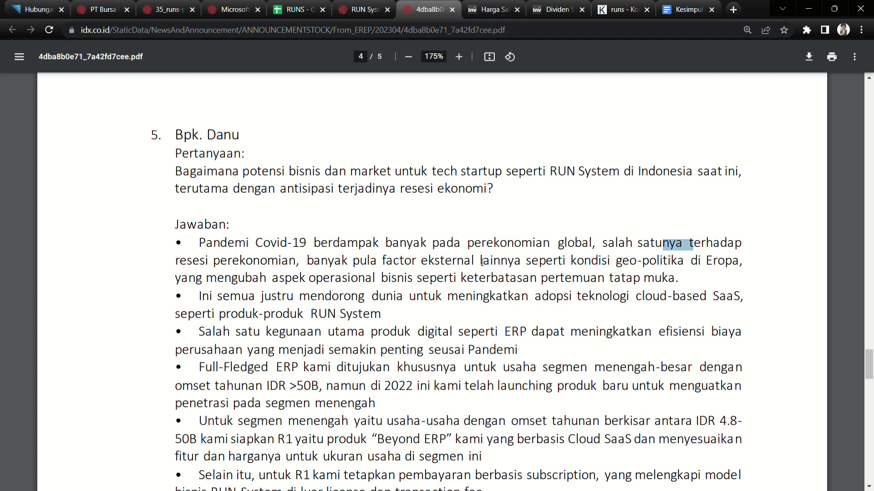
pyautogui.moveTo(220, 262); pyautogui.dragTo(316, 262)
pyautogui.moveTo(404, 262); pyautogui.dragTo(697, 270)
pyautogui.scroll(-1, 697, 270)
pyautogui.moveTo(217, 222); pyautogui.dragTo(659, 228)
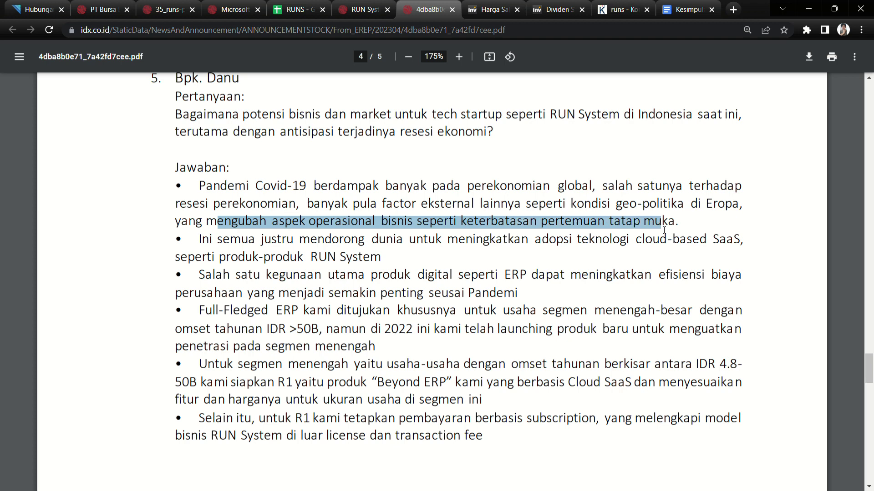
# Step: Read the fifth answer's second point on growing adoption of cloud-based SaaS technology such as RUN System's products
pyautogui.moveTo(230, 240); pyautogui.dragTo(723, 246)
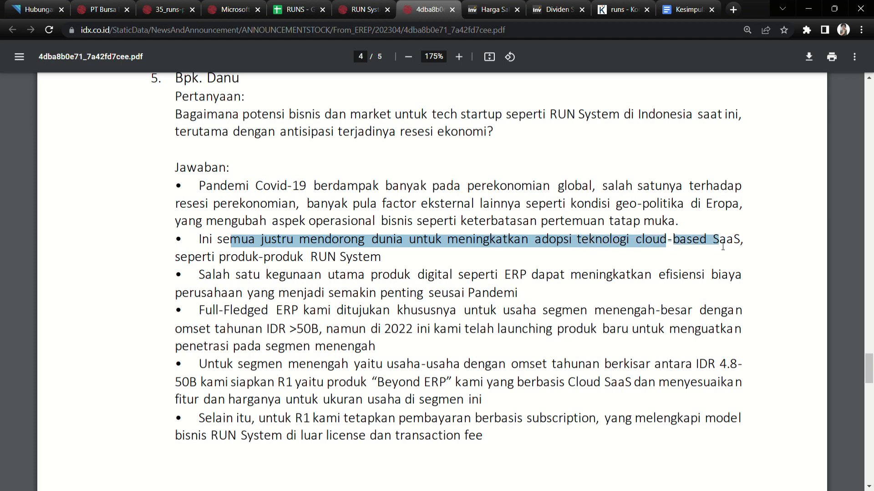
pyautogui.moveTo(219, 258); pyautogui.dragTo(374, 258)
pyautogui.click(463, 259)
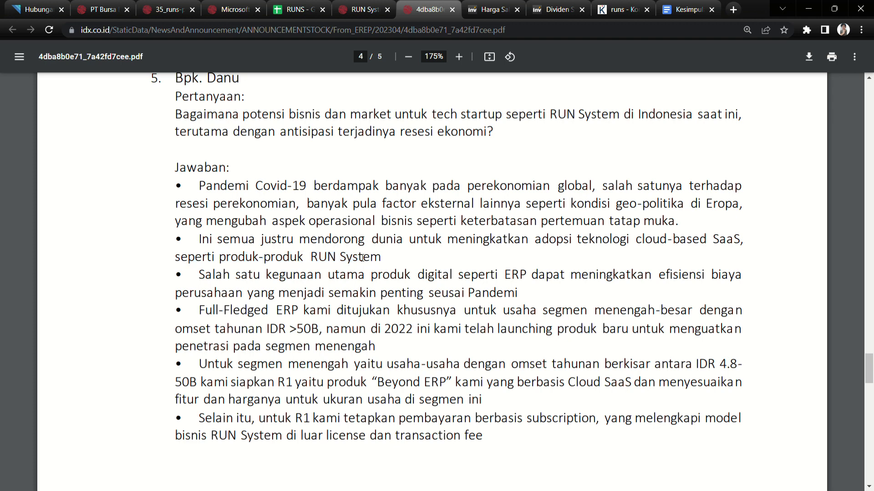
pyautogui.moveTo(311, 258); pyautogui.dragTo(394, 260)
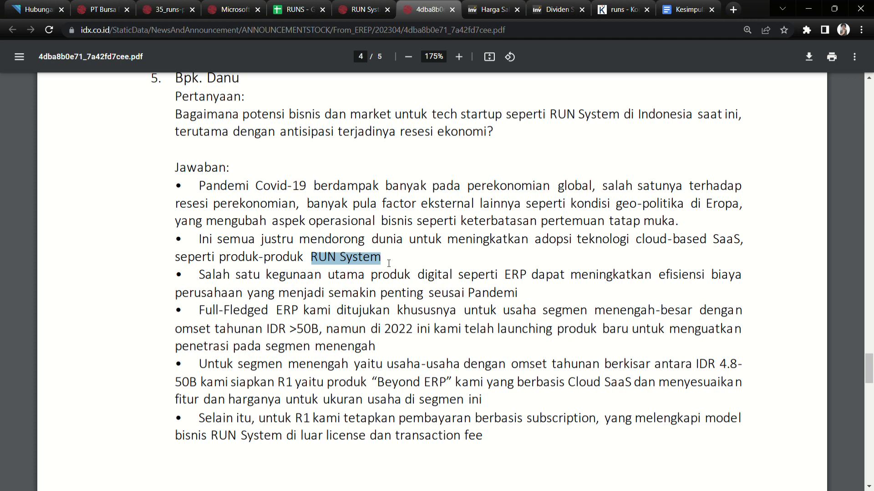
pyautogui.moveTo(405, 273); pyautogui.dragTo(438, 254)
pyautogui.click(438, 253)
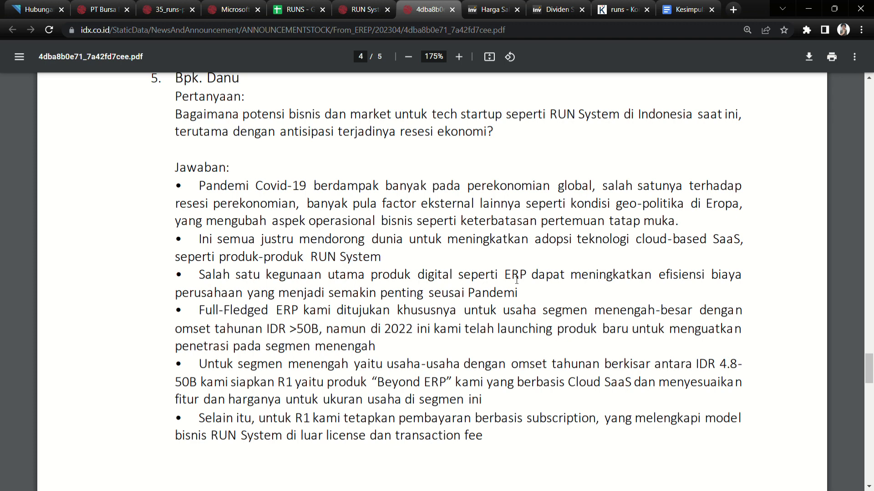
# Step: Read the fifth answer's third point on how digital products like ERP improve companies' cost efficiency after the pandemic
pyautogui.moveTo(565, 275); pyautogui.dragTo(731, 276)
pyautogui.moveTo(664, 276); pyautogui.dragTo(739, 278)
pyautogui.moveTo(645, 277); pyautogui.dragTo(767, 279)
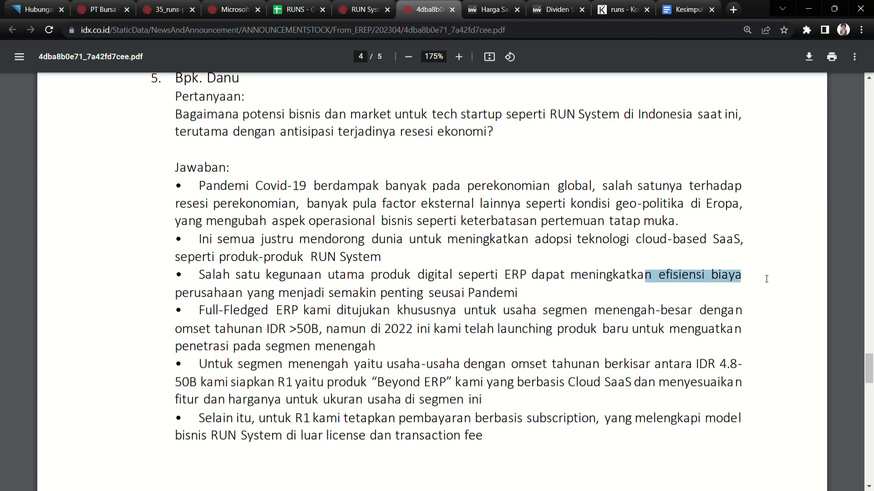
pyautogui.moveTo(182, 293); pyautogui.dragTo(532, 300)
pyautogui.click(538, 299)
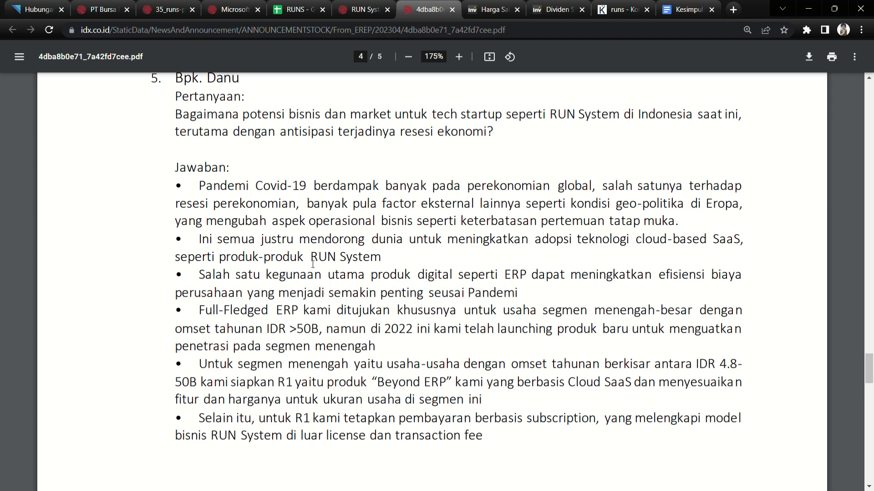
pyautogui.moveTo(652, 276); pyautogui.dragTo(738, 283)
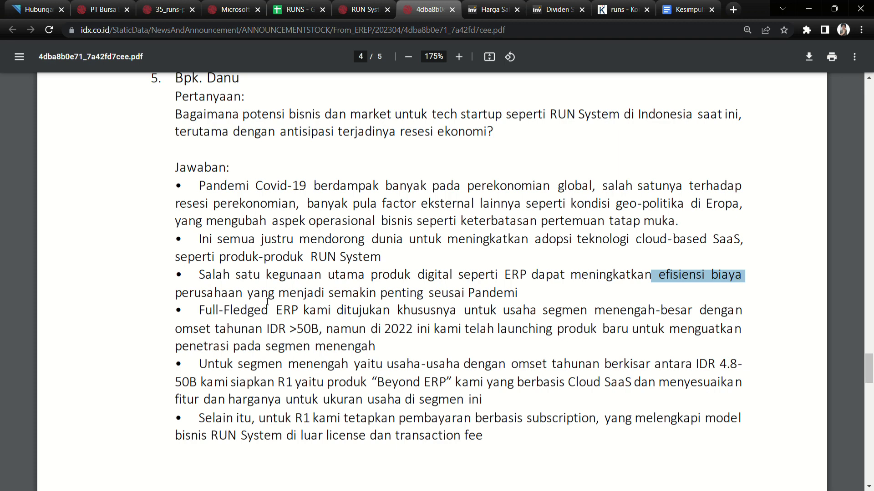
# Step: Read the fifth answer's point on the Full-Fledged ERP's target segment and the new product launched in 2022 for mid-sized businesses
pyautogui.moveTo(202, 311); pyautogui.dragTo(564, 314)
pyautogui.moveTo(628, 312); pyautogui.dragTo(763, 311)
pyautogui.moveTo(183, 329); pyautogui.dragTo(279, 328)
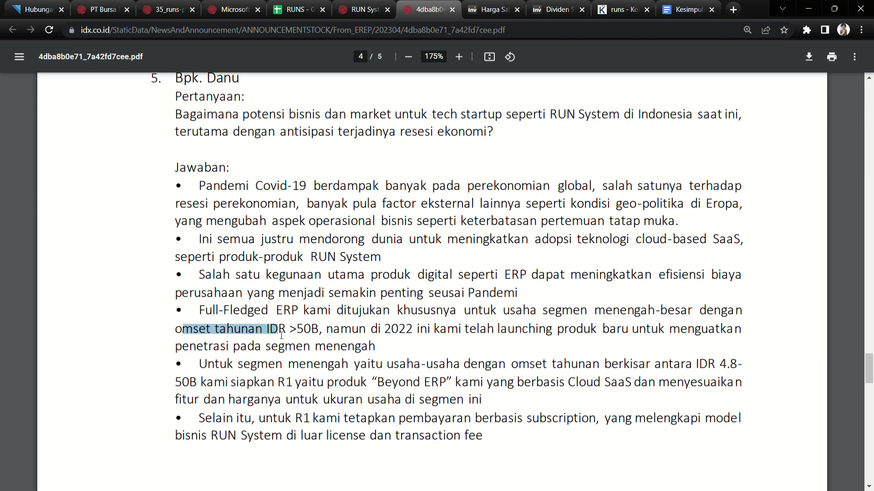
pyautogui.click(329, 329)
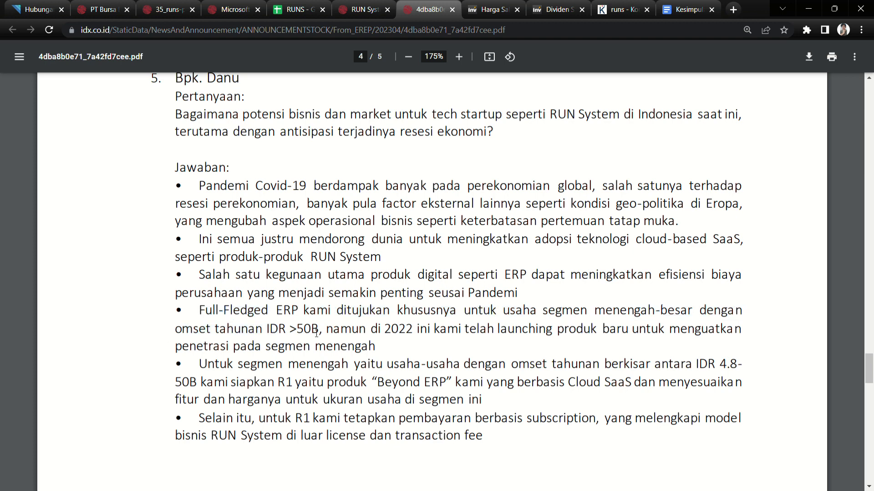
pyautogui.moveTo(340, 335); pyautogui.dragTo(735, 334)
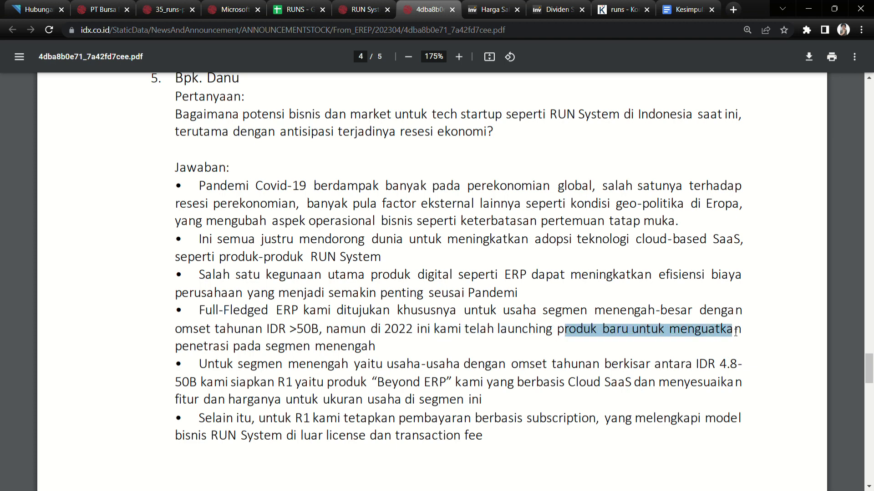
pyautogui.moveTo(209, 346); pyautogui.dragTo(368, 347)
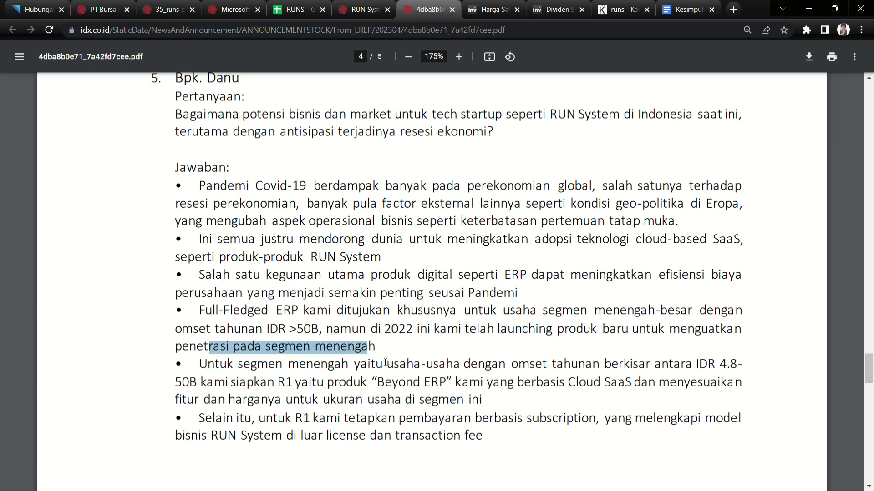
# Step: Read the fifth answer's point on the R1 "Beyond ERP" product for mid-segment businesses and relate it to the cost efficiency claim
pyautogui.moveTo(238, 364); pyautogui.dragTo(742, 365)
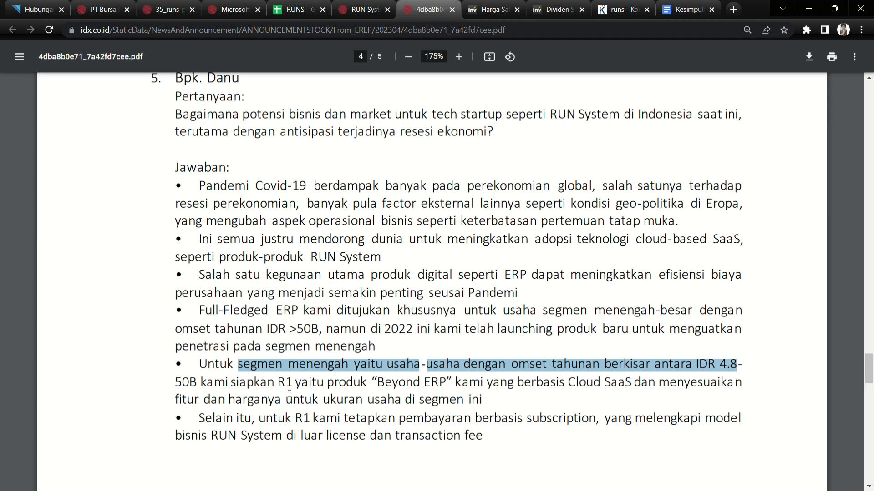
pyautogui.moveTo(216, 392); pyautogui.dragTo(469, 401)
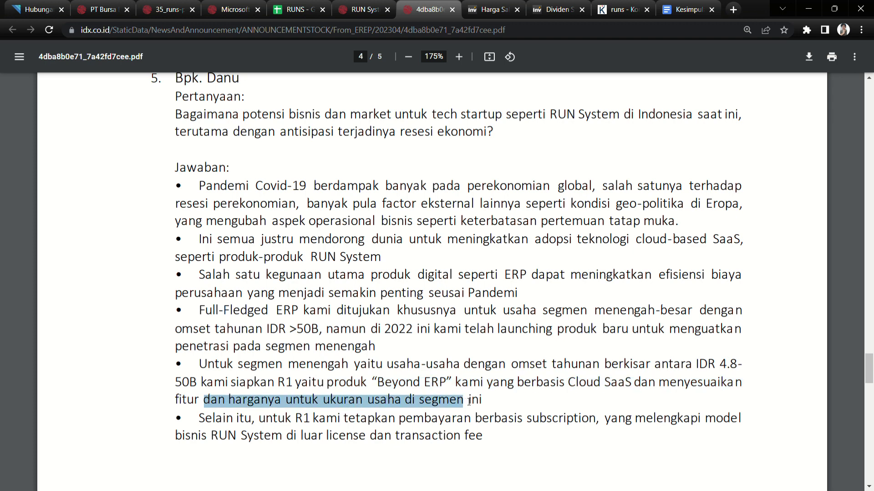
pyautogui.click(466, 399)
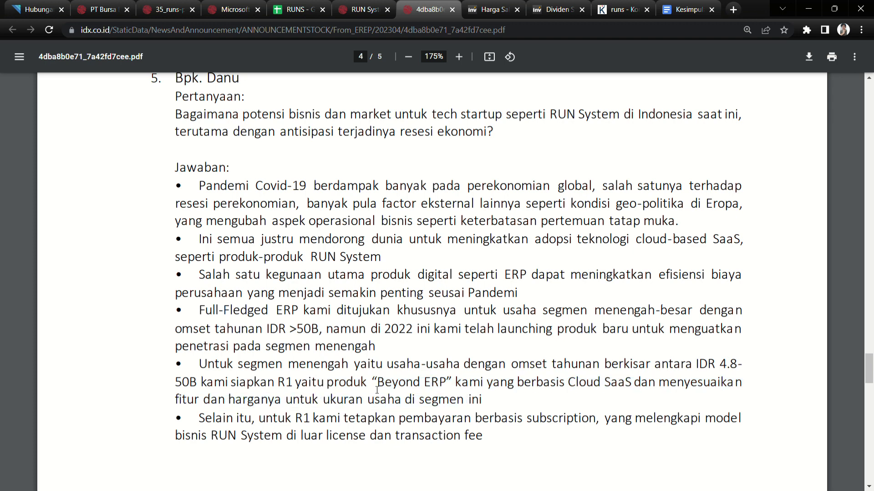
pyautogui.moveTo(284, 365); pyautogui.dragTo(417, 367)
pyautogui.click(545, 366)
pyautogui.moveTo(373, 382); pyautogui.dragTo(416, 386)
pyautogui.moveTo(275, 384); pyautogui.dragTo(461, 384)
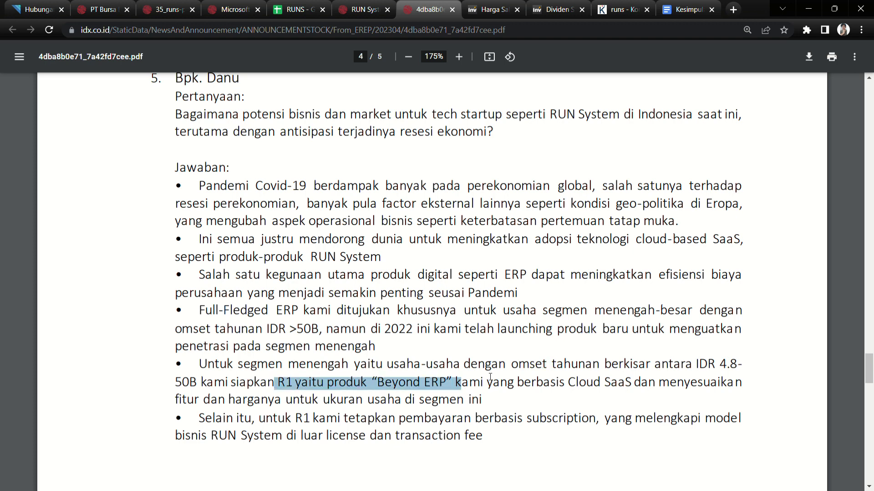
pyautogui.click(470, 383)
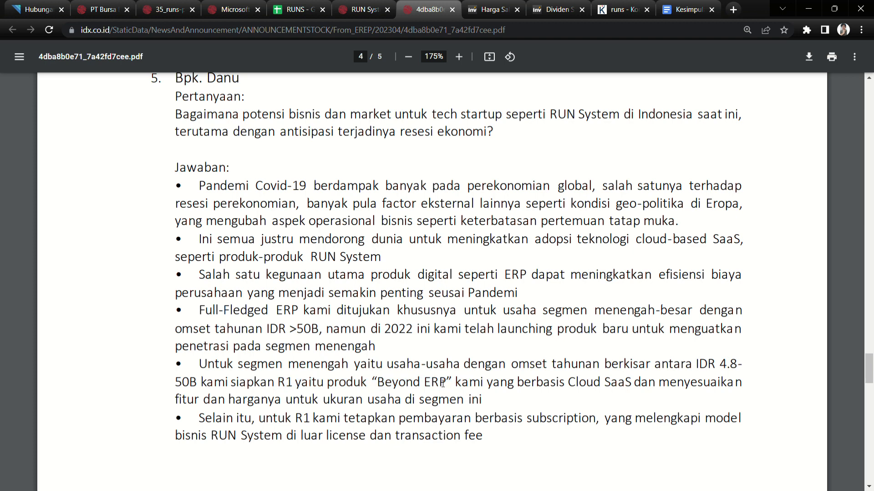
pyautogui.moveTo(360, 384); pyautogui.dragTo(422, 376)
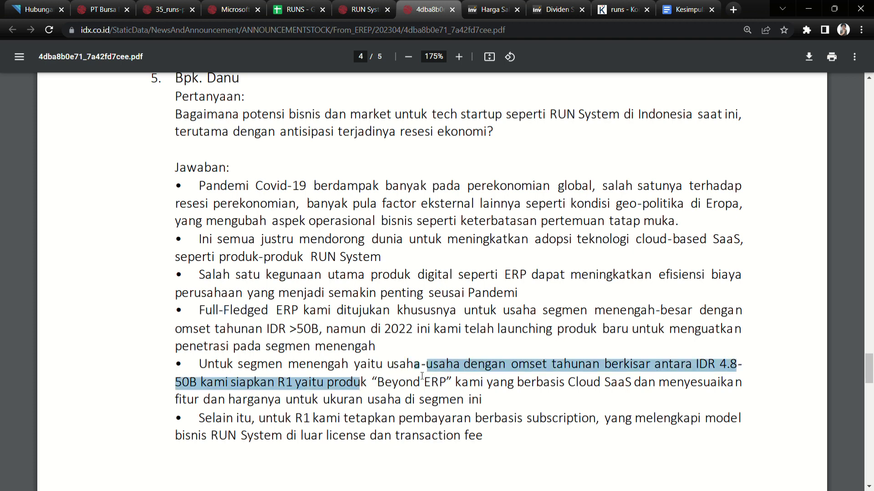
pyautogui.doubleClick(701, 274)
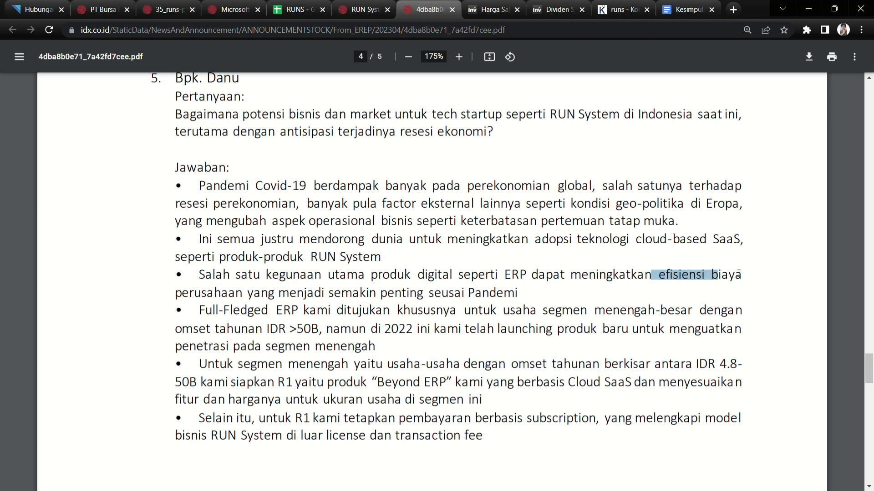
# Step: Read the fifth answer's last point on subscription-based payment for the R1 product
pyautogui.moveTo(701, 275); pyautogui.dragTo(747, 275)
pyautogui.click(184, 429)
pyautogui.moveTo(200, 421); pyautogui.dragTo(374, 419)
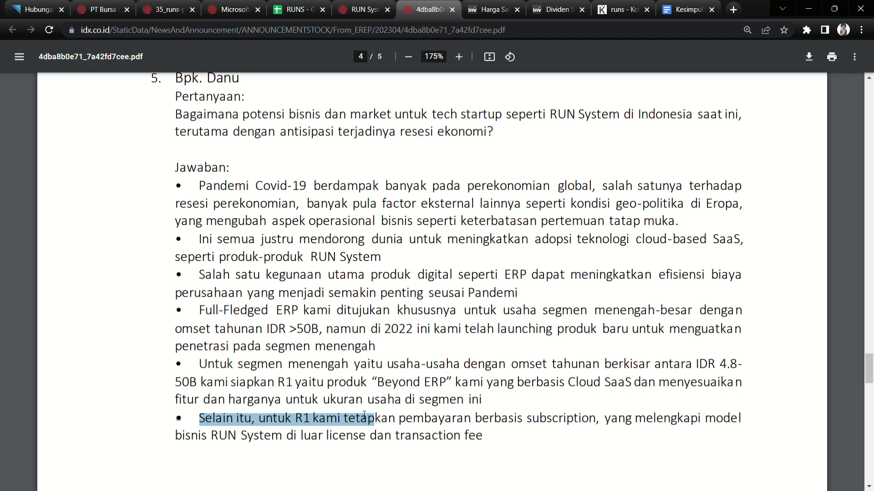
pyautogui.moveTo(445, 418); pyautogui.dragTo(594, 420)
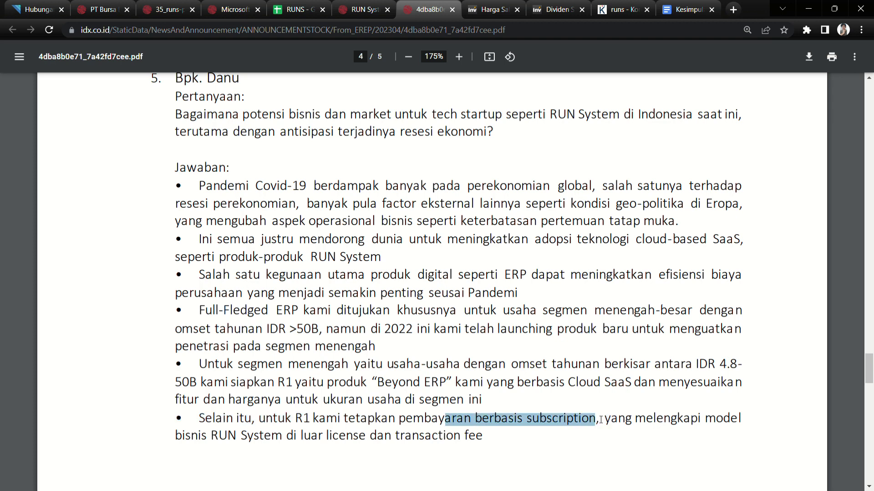
pyautogui.click(590, 421)
pyautogui.doubleClick(556, 421)
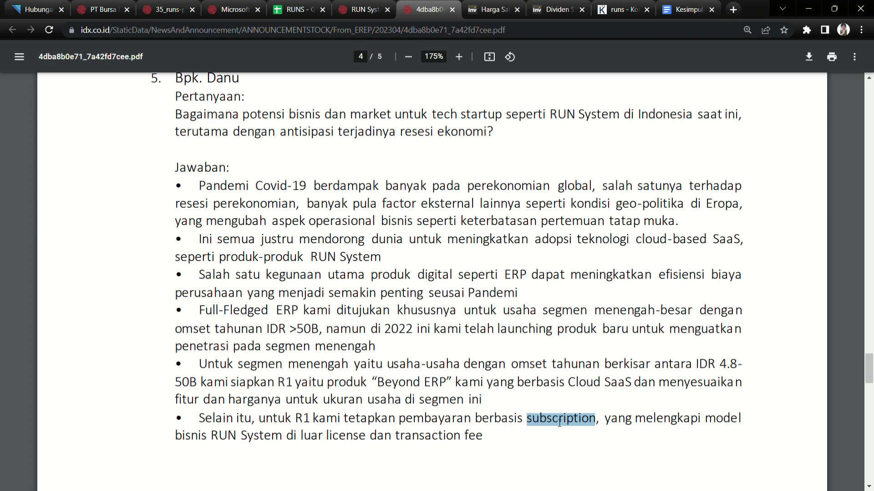
pyautogui.click(539, 426)
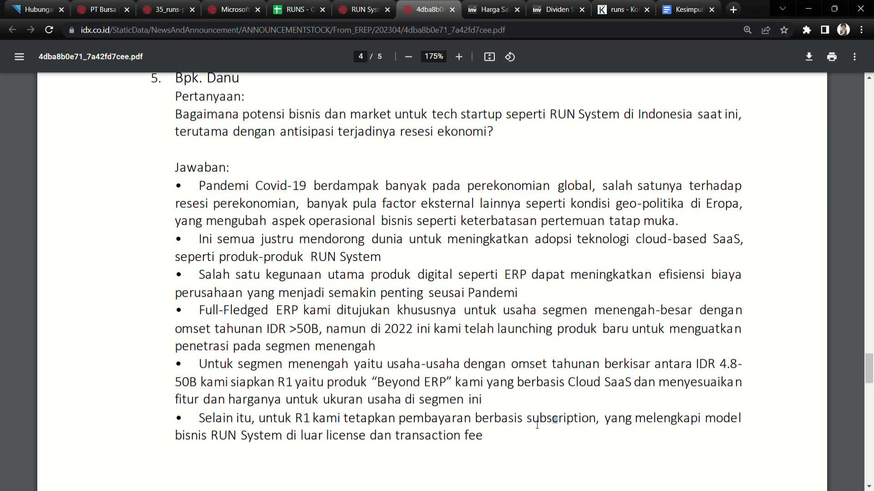
# Step: Check the 2022 and 2021 revenue figures in the RUNS spreadsheet against the subscription model claim
pyautogui.click(294, 9)
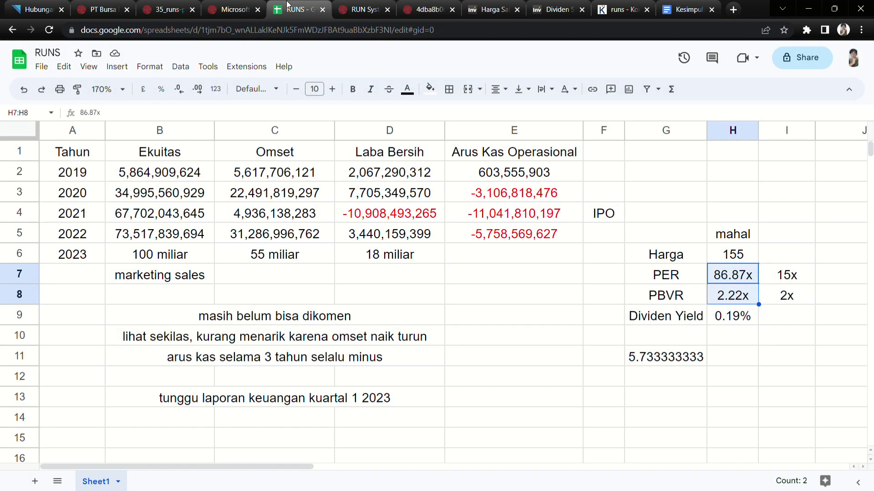
pyautogui.click(232, 232)
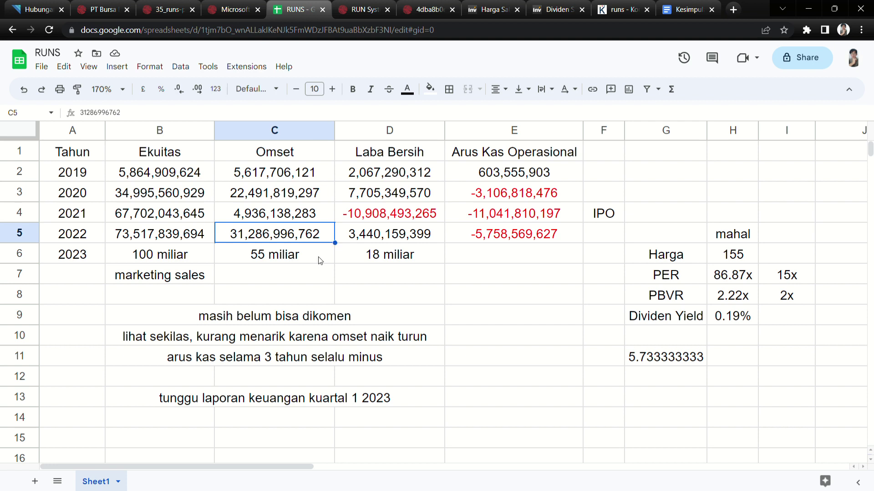
pyautogui.click(323, 216)
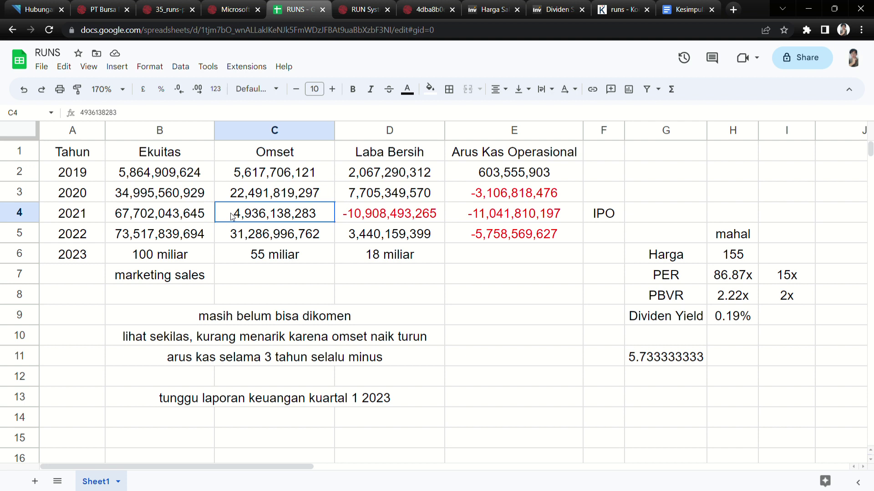
# Step: Revisit the word "subscription" in the Q&A PDF and review the RUNS spreadsheet's 2022 revenue and 2023 revenue target
pyautogui.click(425, 10)
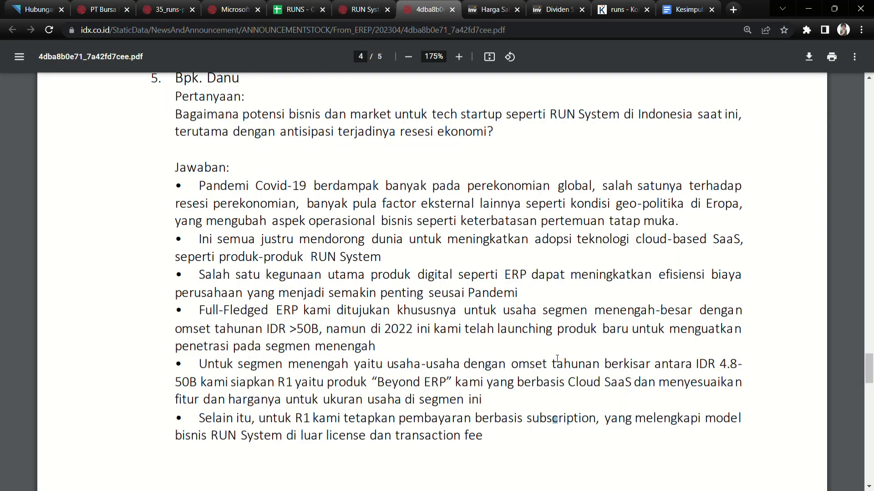
pyautogui.moveTo(528, 420); pyautogui.dragTo(597, 421)
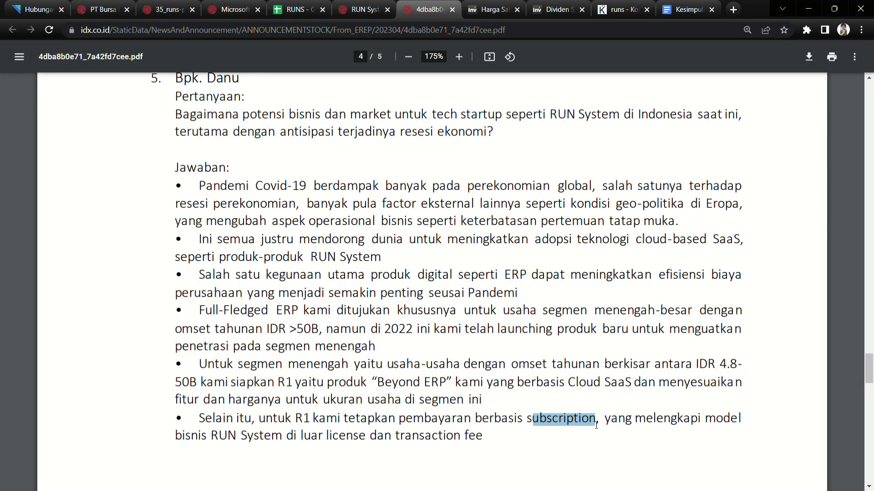
pyautogui.click(596, 443)
pyautogui.click(289, 8)
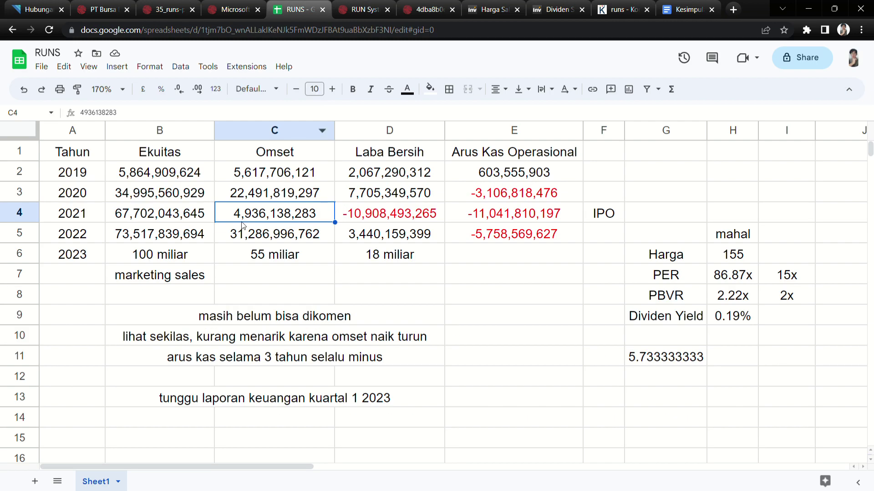
pyautogui.click(227, 237)
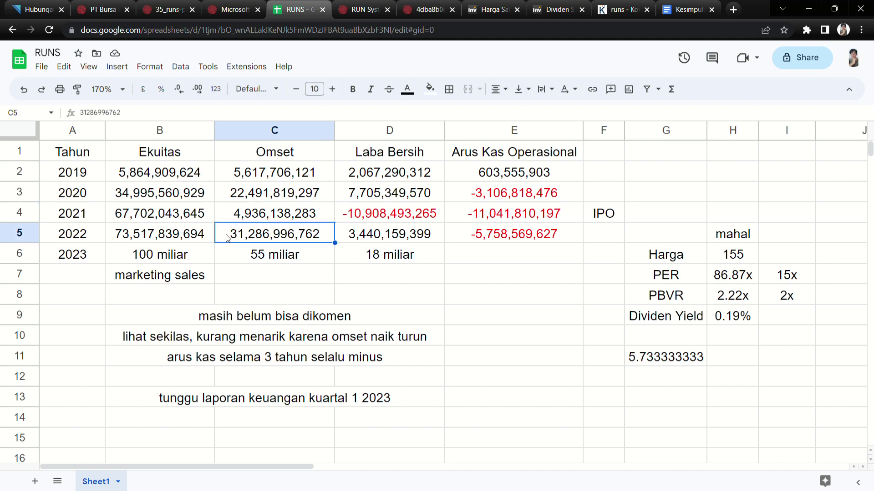
pyautogui.click(227, 250)
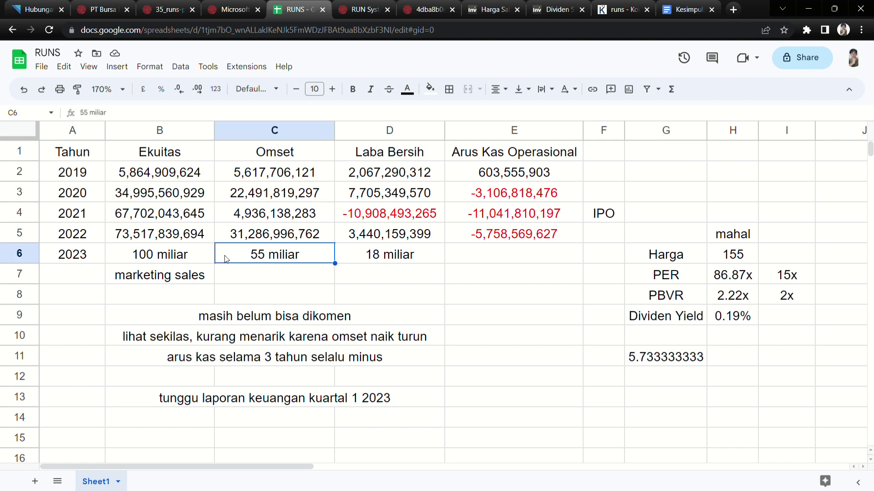
pyautogui.click(231, 276)
pyautogui.click(237, 298)
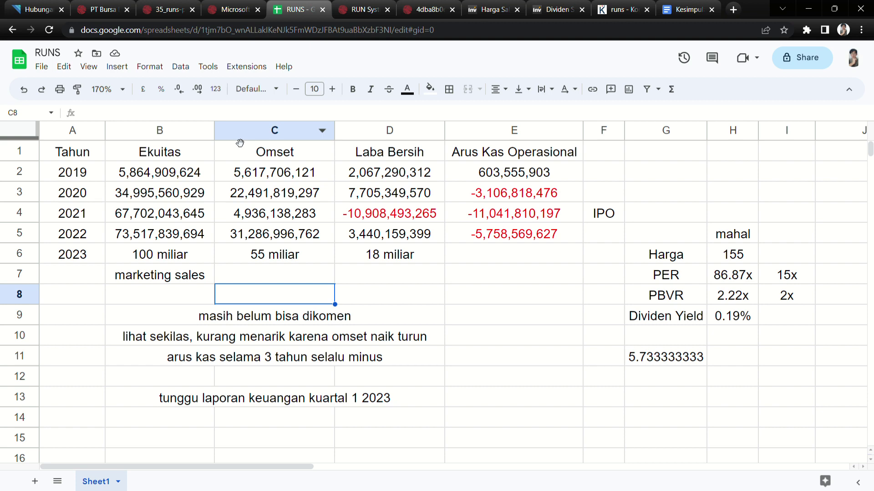
# Step: Read in the Q&A PDF how R1 subscriptions complement RUN System's license and transaction fee business model
pyautogui.click(428, 9)
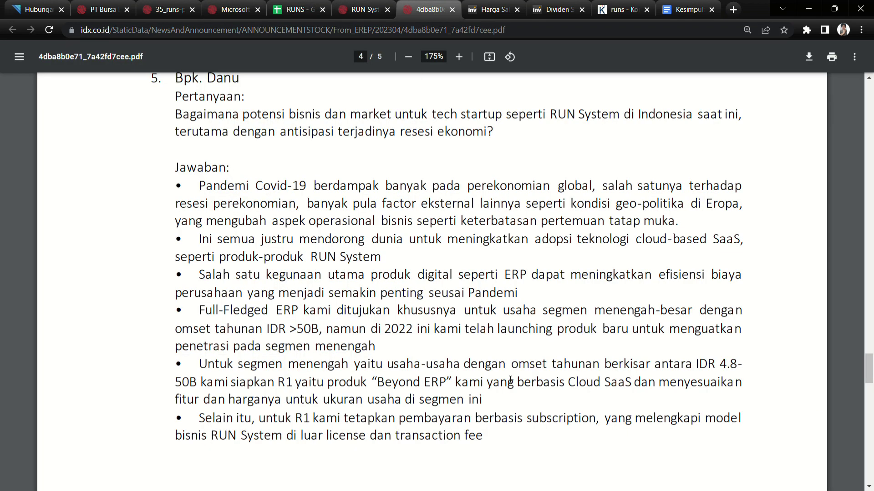
pyautogui.moveTo(501, 418); pyautogui.dragTo(598, 420)
pyautogui.click(654, 423)
pyautogui.scroll(-2, 628, 412)
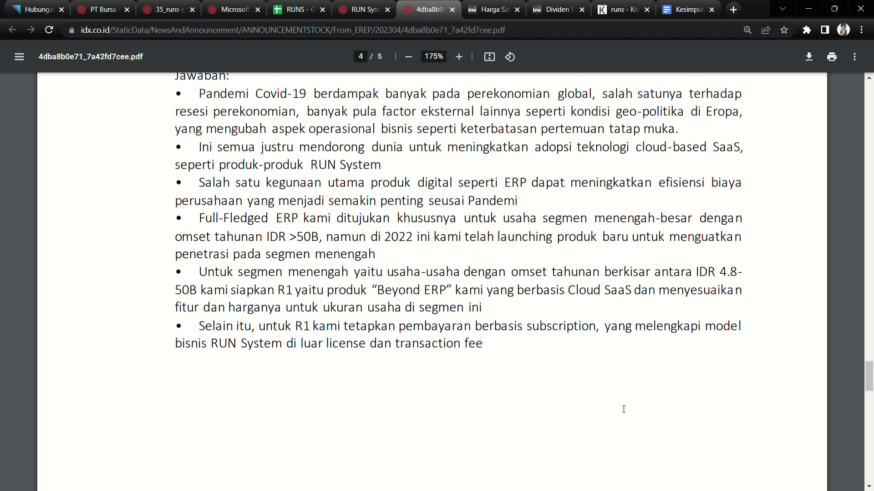
pyautogui.moveTo(202, 330); pyautogui.dragTo(483, 326)
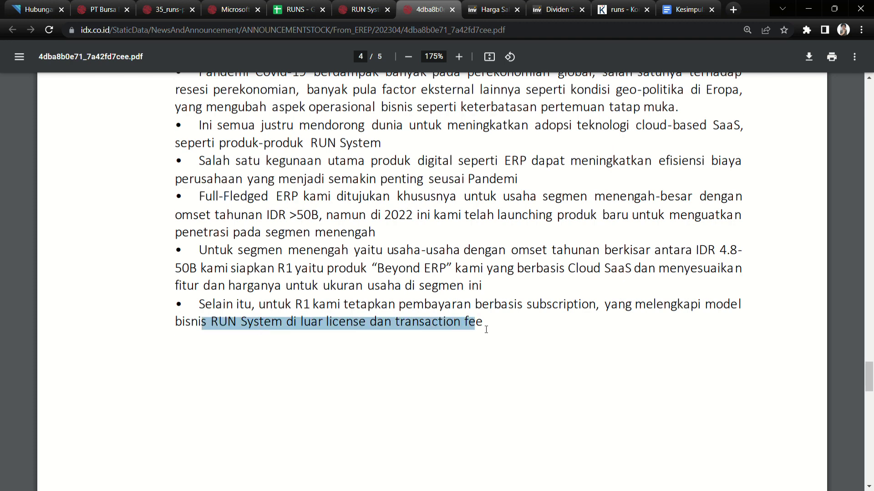
pyautogui.click(490, 341)
pyautogui.scroll(-2, 415, 403)
pyautogui.scroll(2, 414, 400)
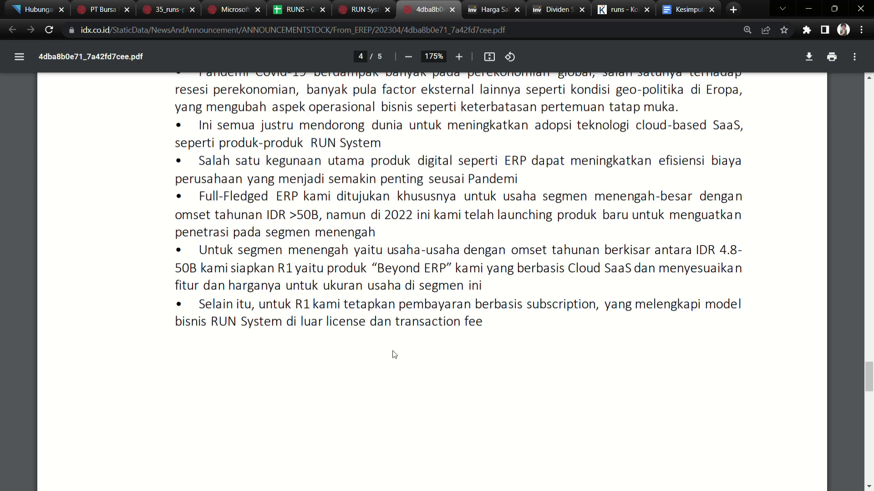
pyautogui.moveTo(220, 326); pyautogui.dragTo(483, 325)
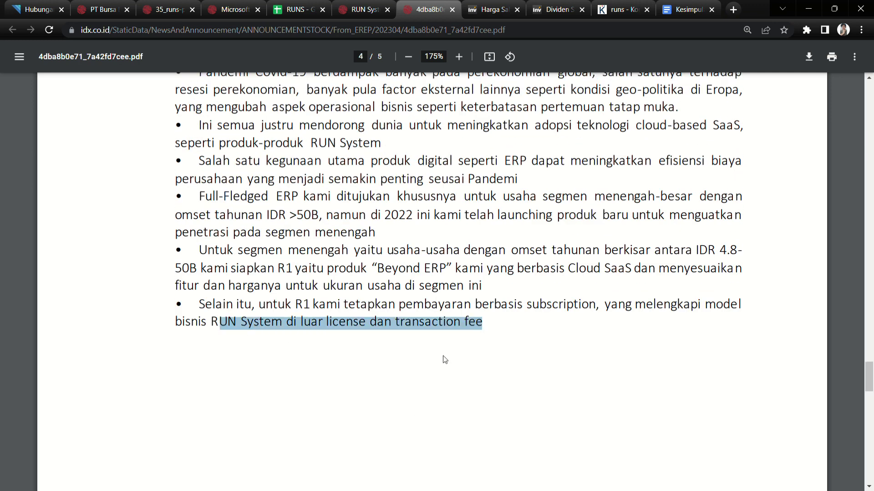
# Step: Compare the 2019 and 2021 revenue in the RUNS spreadsheet, then return to the Q&A PDF
pyautogui.click(294, 10)
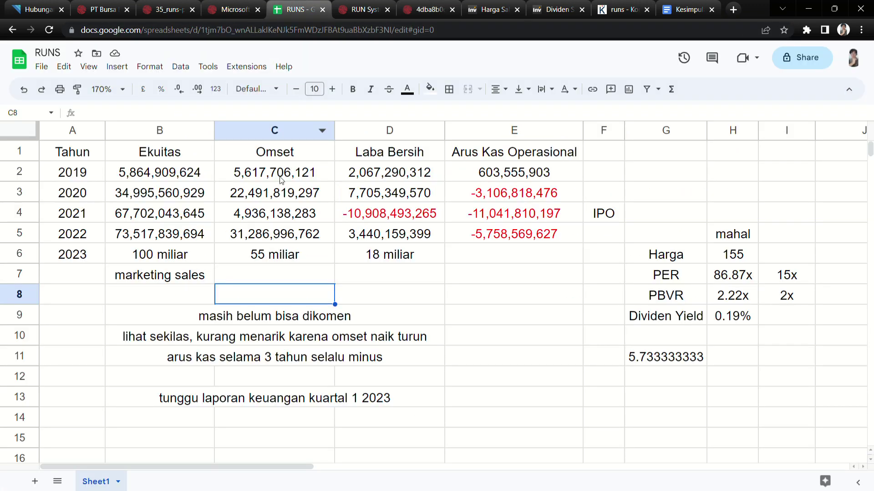
pyautogui.click(287, 168)
pyautogui.click(287, 214)
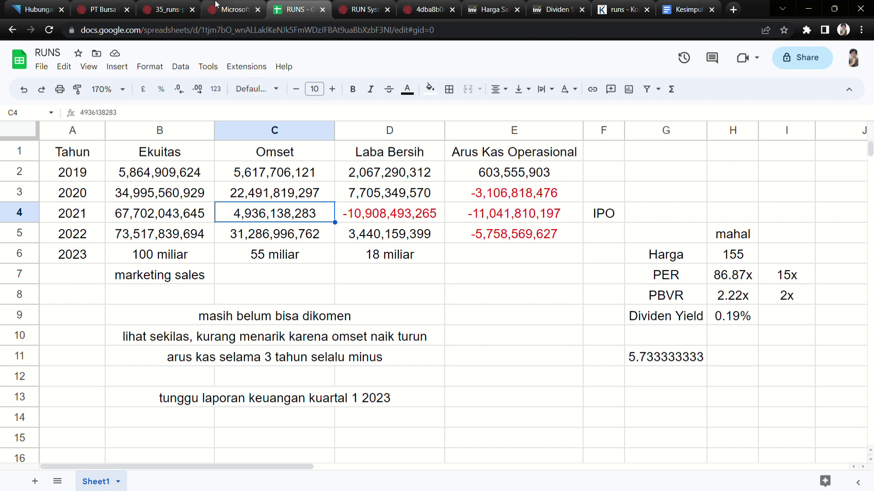
pyautogui.click(233, 10)
pyautogui.click(378, 6)
pyautogui.click(427, 9)
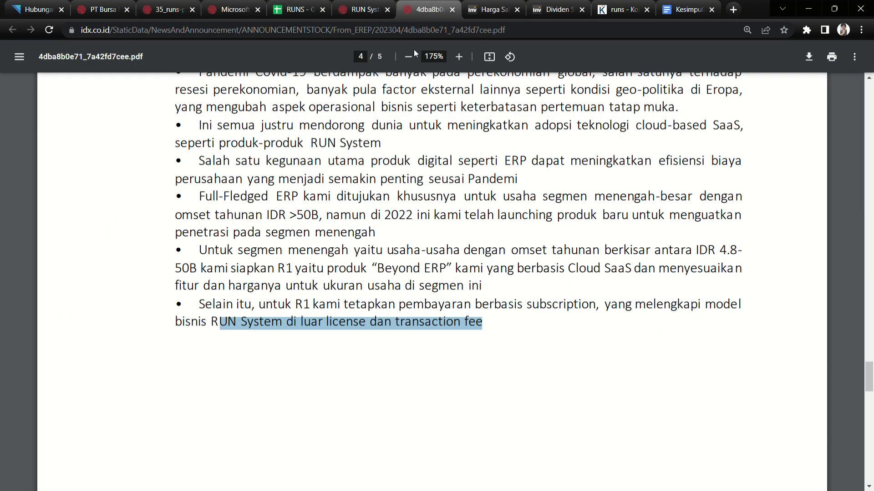
# Step: Skim the Q&A PDF to its final page and return to the fifth answer's subscription payment point
pyautogui.moveTo(501, 304); pyautogui.dragTo(571, 312)
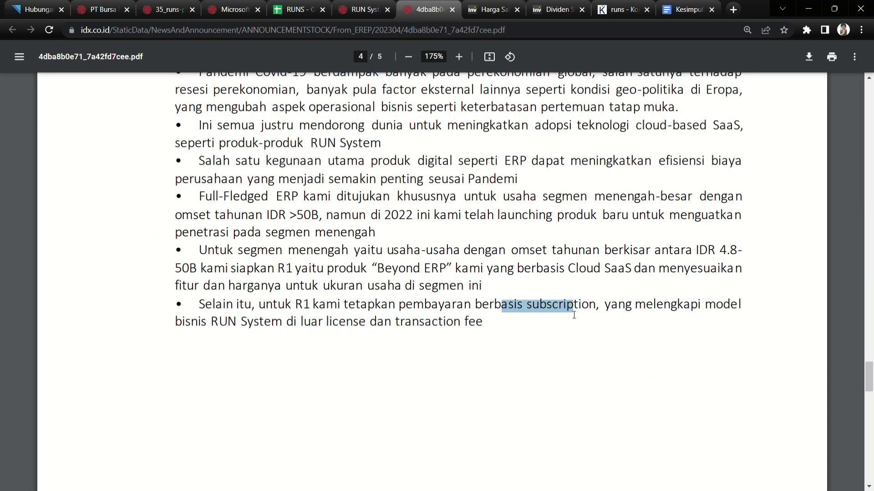
pyautogui.click(504, 368)
pyautogui.scroll(-5, 482, 407)
pyautogui.scroll(-15, 482, 407)
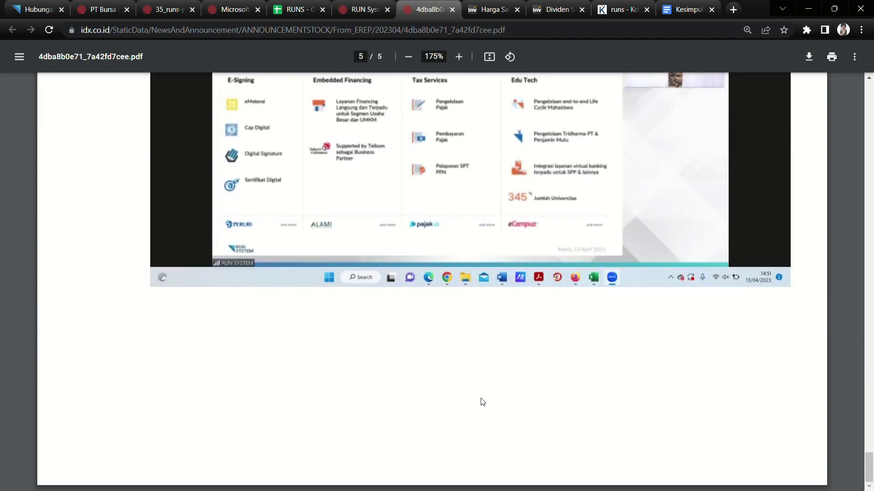
pyautogui.scroll(20, 402, 386)
pyautogui.scroll(-8, 402, 386)
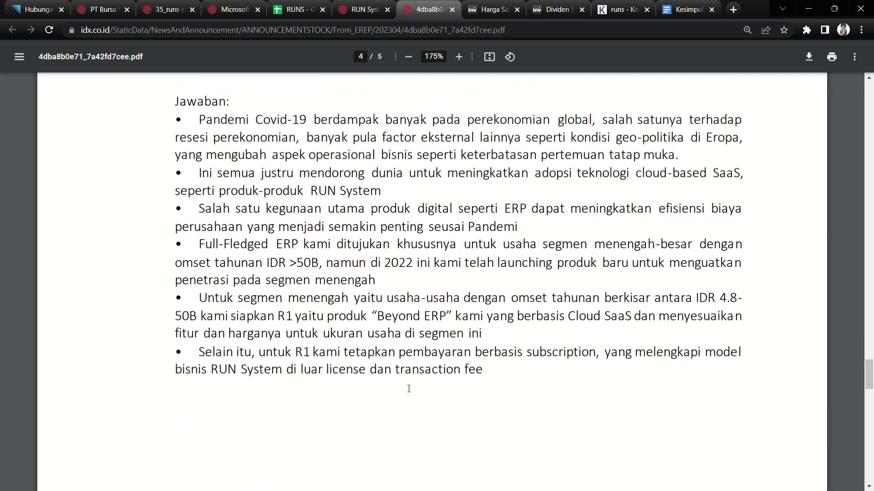
pyautogui.moveTo(567, 337); pyautogui.dragTo(573, 337)
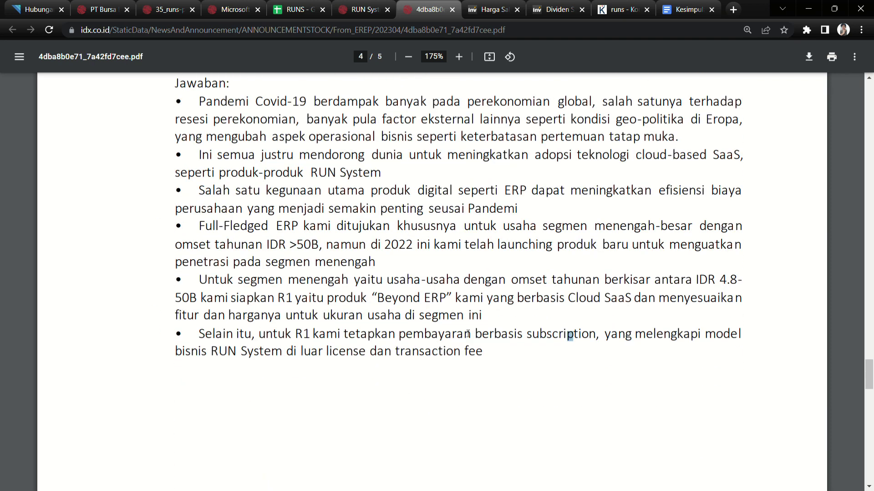
pyautogui.click(457, 385)
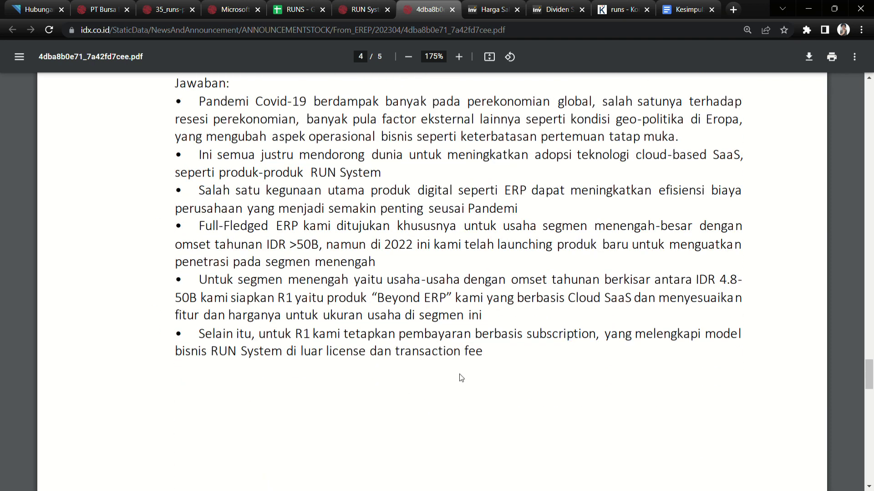
pyautogui.doubleClick(529, 340)
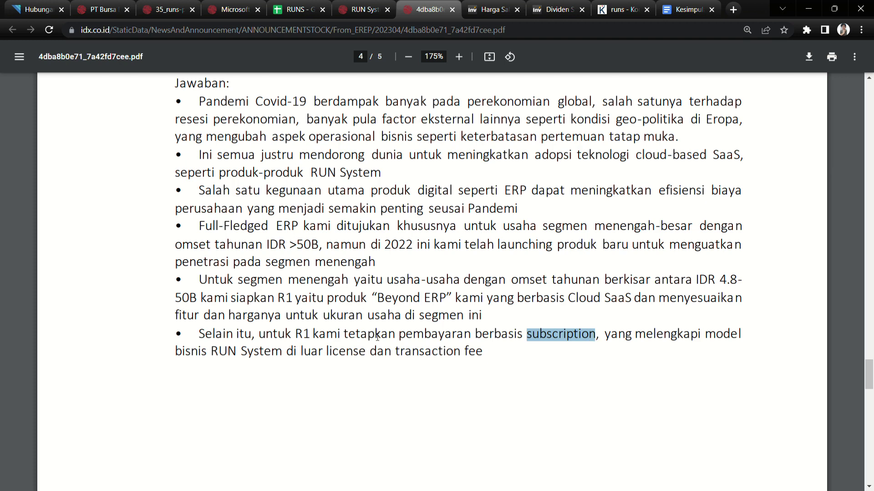
# Step: Relate R1's subscription payment to the mid-sized business segment and the ERP cost efficiency claim in the fifth answer
pyautogui.moveTo(296, 336); pyautogui.dragTo(323, 336)
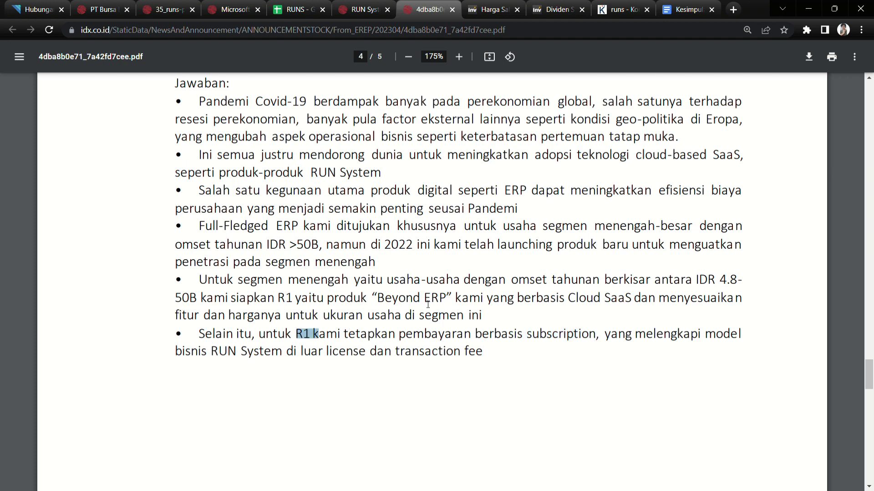
pyautogui.scroll(1, 470, 318)
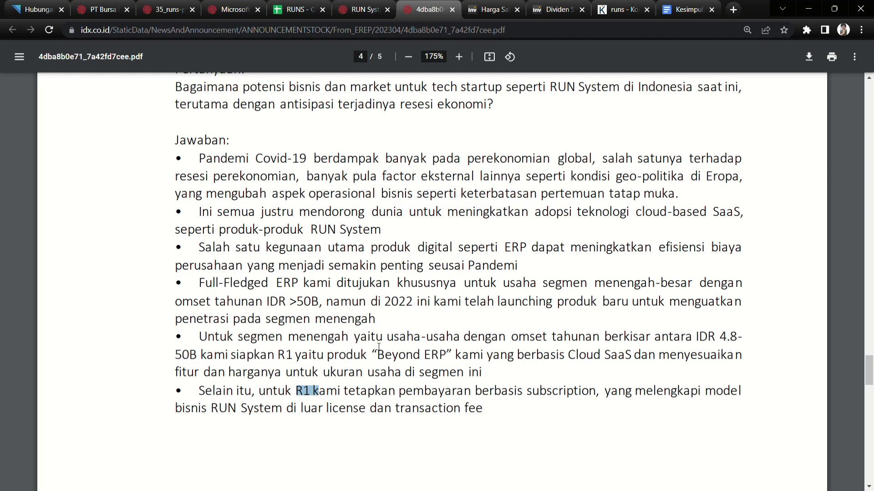
pyautogui.moveTo(237, 337); pyautogui.dragTo(473, 344)
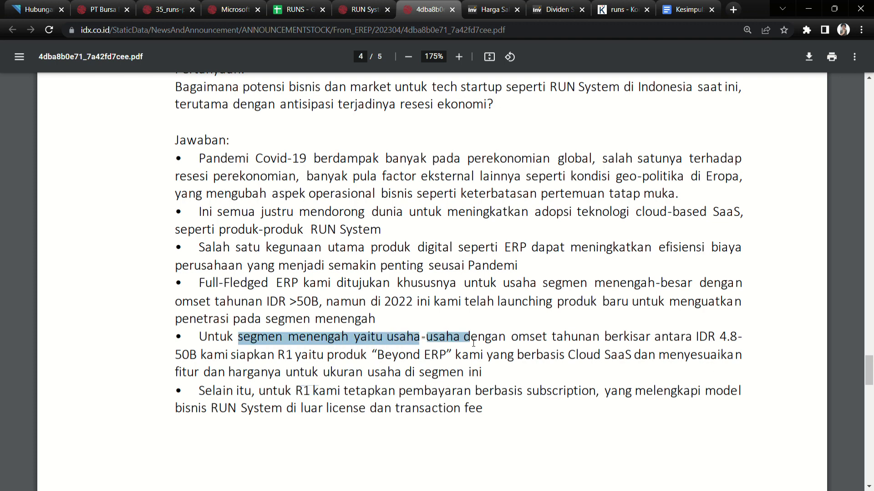
pyautogui.click(490, 376)
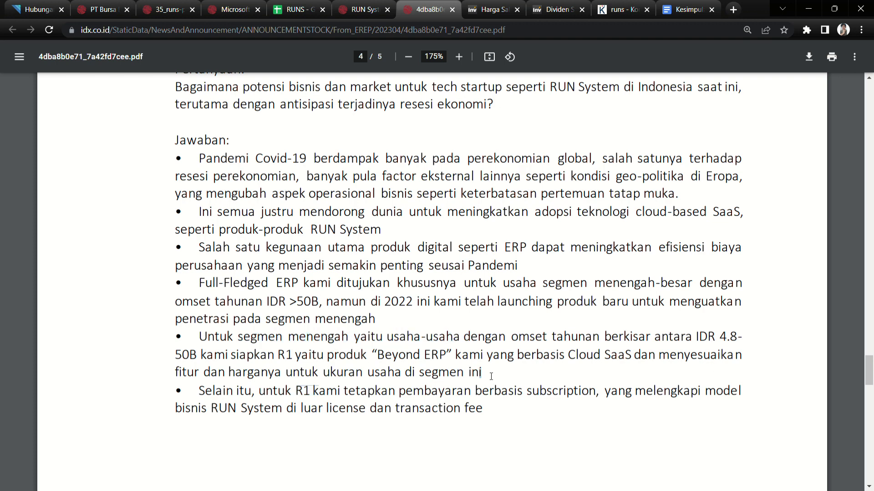
pyautogui.moveTo(507, 397); pyautogui.dragTo(599, 398)
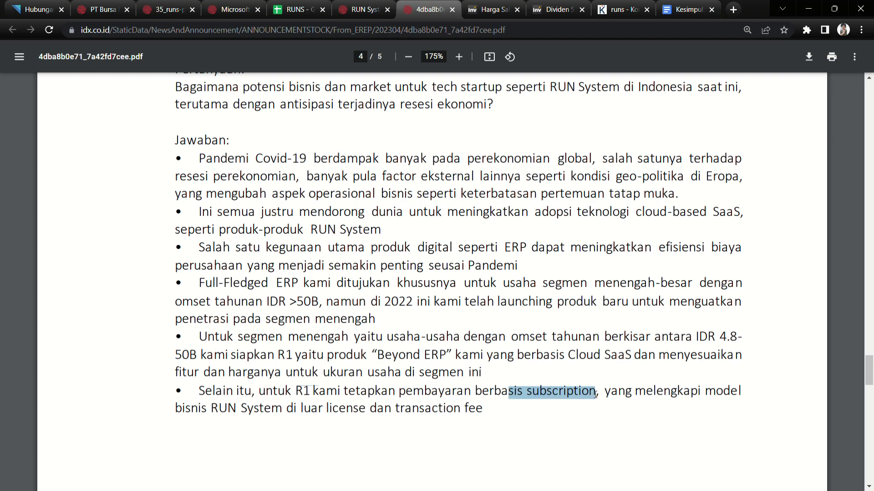
pyautogui.scroll(3, 596, 393)
pyautogui.moveTo(644, 364); pyautogui.dragTo(722, 367)
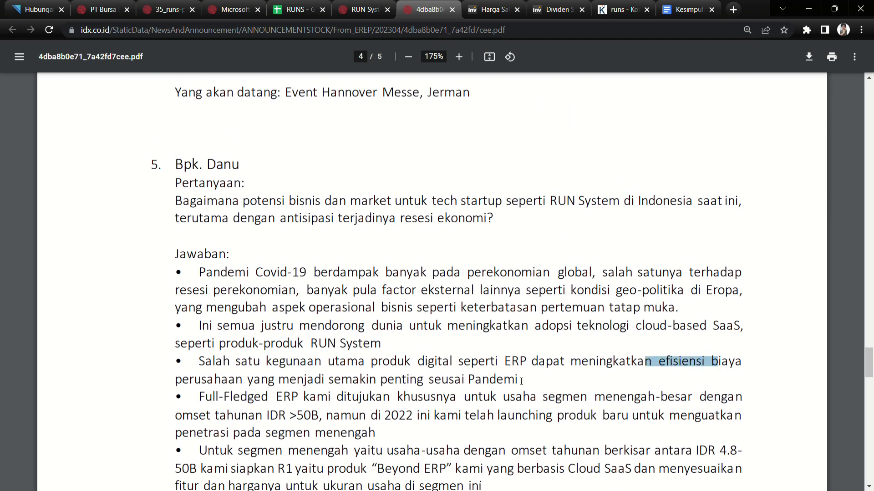
# Step: Compare the third answer's university market and client numbers with the 2023 revenue and net profit targets in the RUNS spreadsheet
pyautogui.scroll(15, 507, 384)
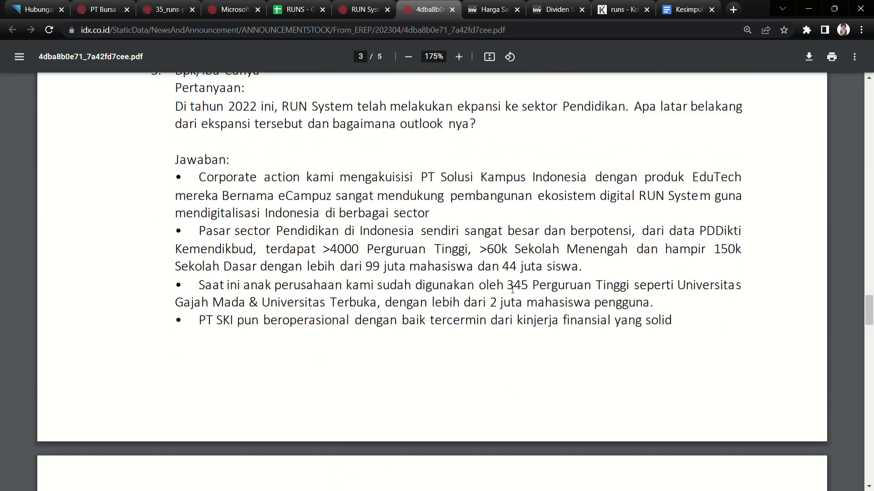
pyautogui.moveTo(311, 249); pyautogui.dragTo(364, 251)
pyautogui.moveTo(503, 286); pyautogui.dragTo(533, 290)
pyautogui.click(296, 9)
pyautogui.moveTo(288, 257); pyautogui.dragTo(337, 260)
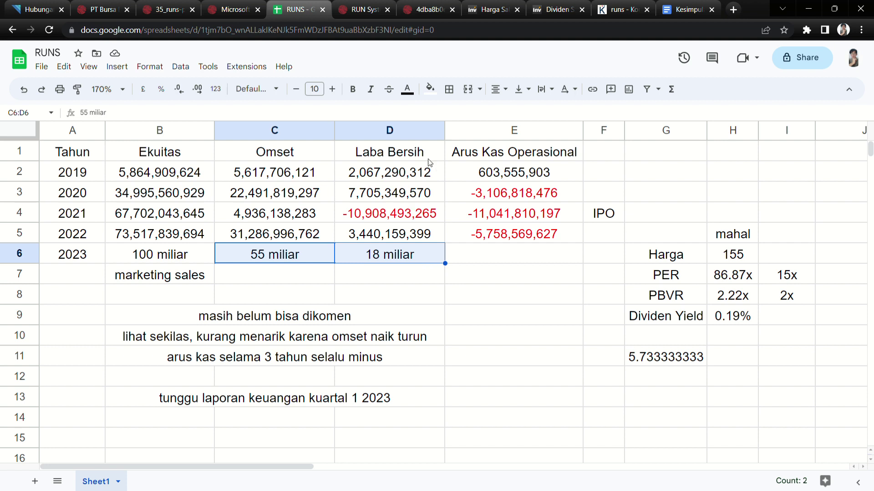
# Step: Recheck the 2023 revenue and net profit targets against the third answer's university client figures in the Q&A PDF
pyautogui.click(294, 252)
pyautogui.click(428, 262)
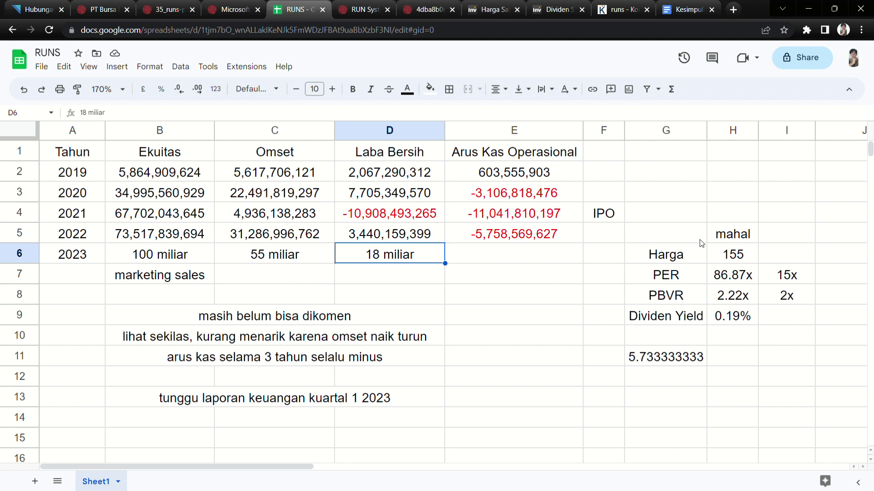
pyautogui.click(373, 7)
pyautogui.click(423, 8)
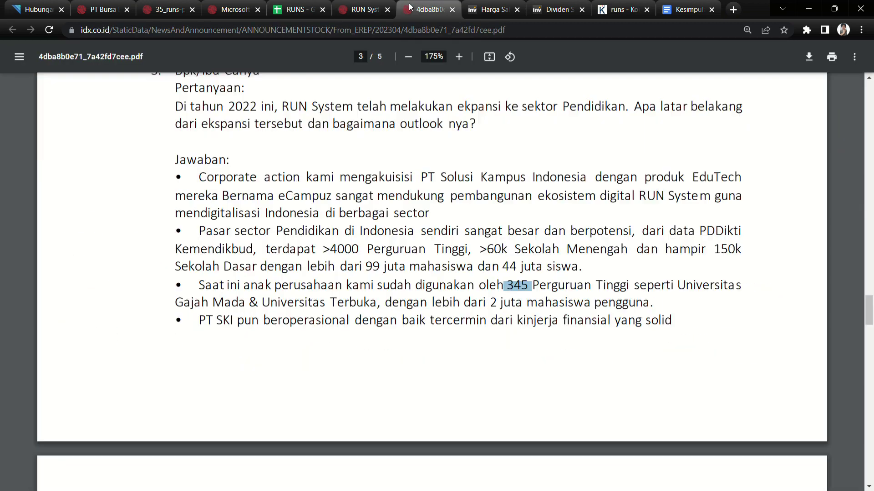
pyautogui.click(297, 10)
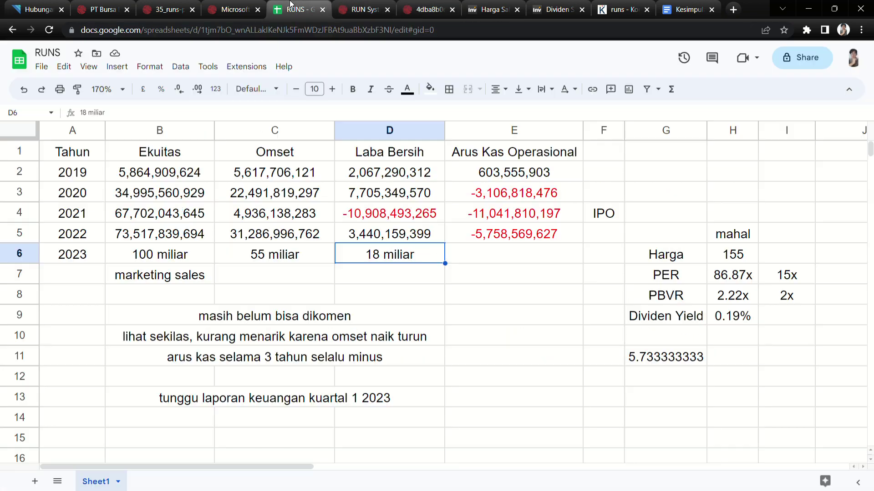
# Step: Replace the valuation label above the share price with "murah"
pyautogui.click(726, 240)
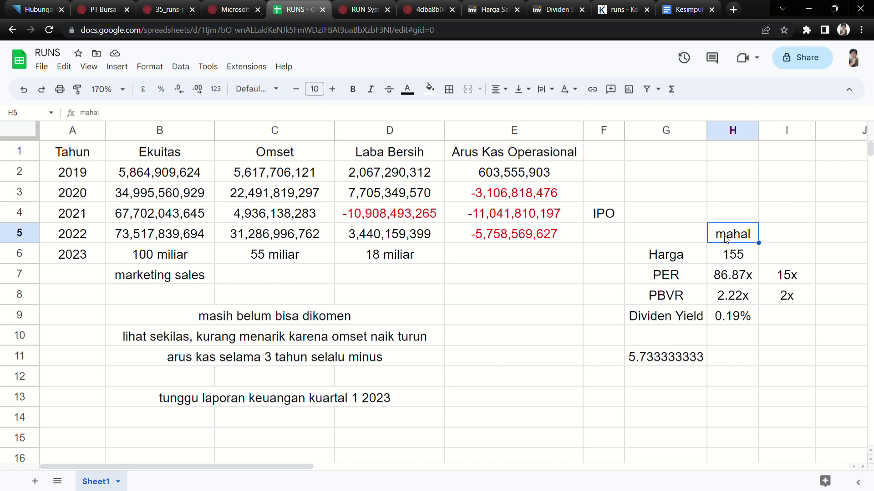
pyautogui.doubleClick(743, 234)
pyautogui.moveTo(760, 237); pyautogui.dragTo(691, 233)
pyautogui.write('murah')
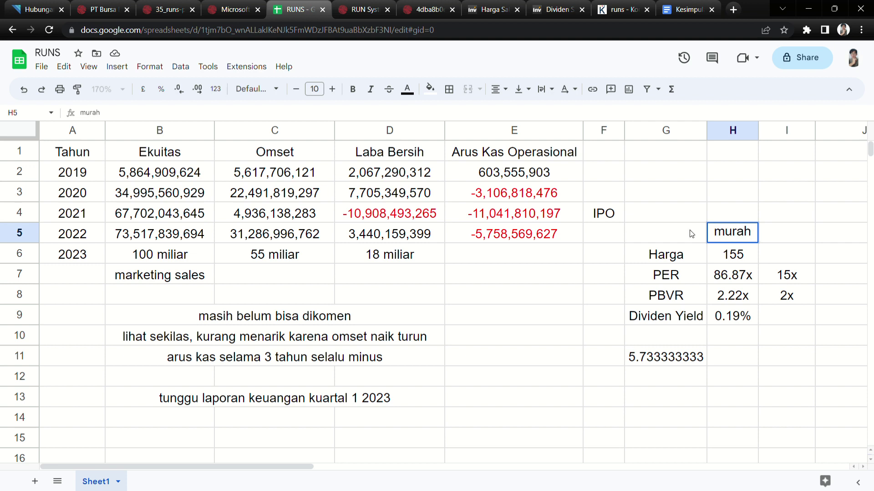
pyautogui.click(778, 273)
pyautogui.click(754, 302)
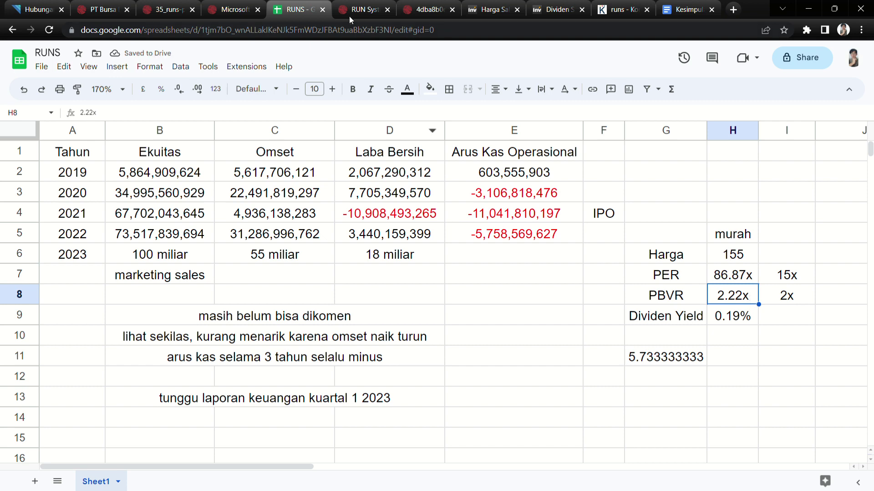
# Step: In the Q&A PDF's third answer, compare the total number of universities in the market with the number already served
pyautogui.click(364, 3)
pyautogui.click(407, 5)
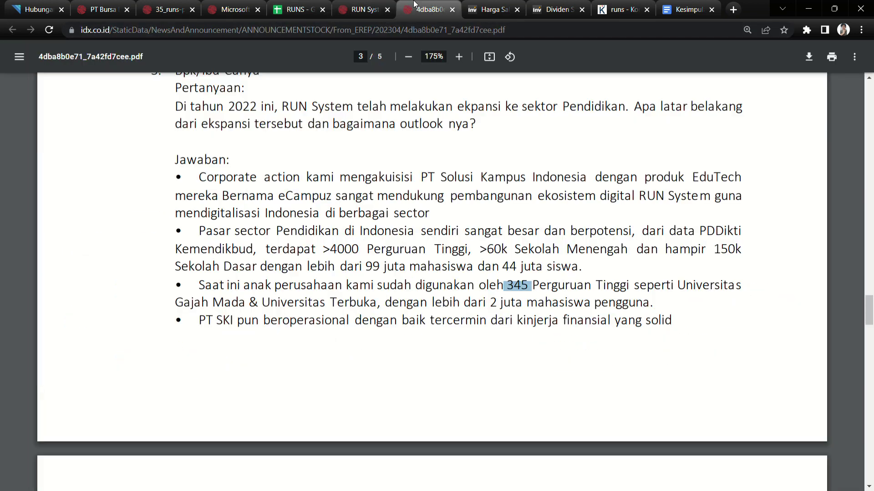
pyautogui.moveTo(329, 253); pyautogui.dragTo(364, 252)
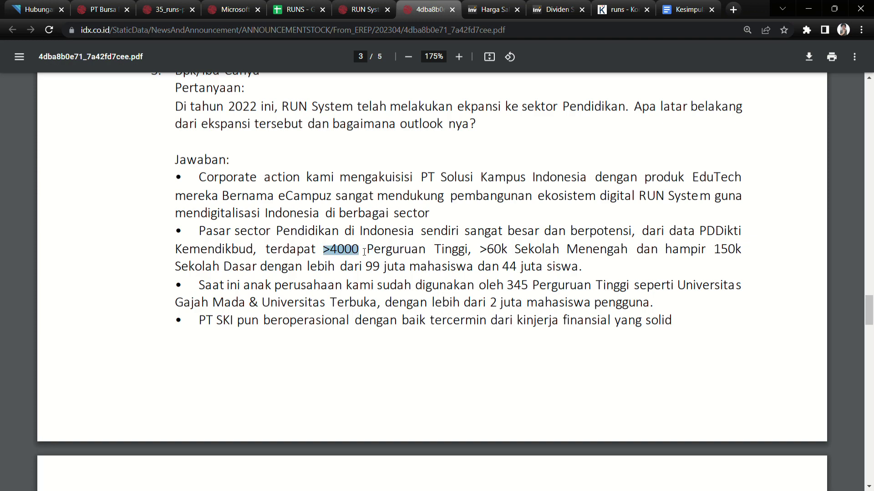
pyautogui.moveTo(506, 285); pyautogui.dragTo(604, 285)
pyautogui.scroll(-10, 467, 402)
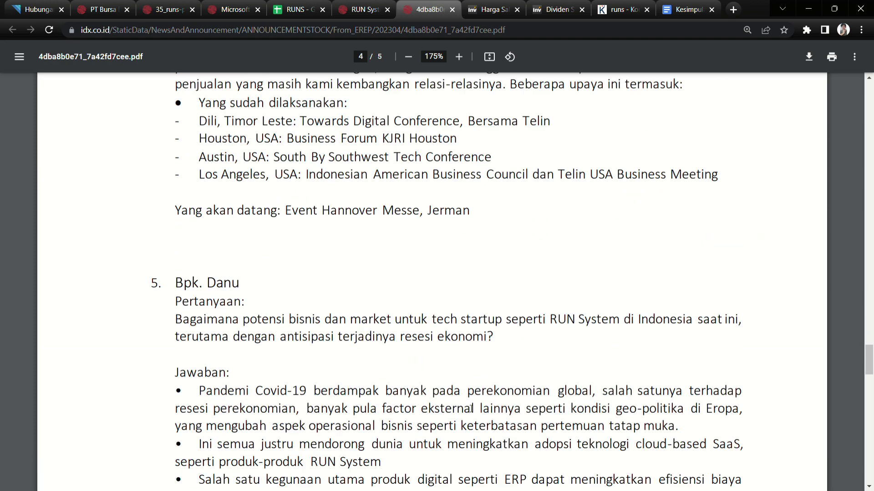
pyautogui.scroll(10, 466, 402)
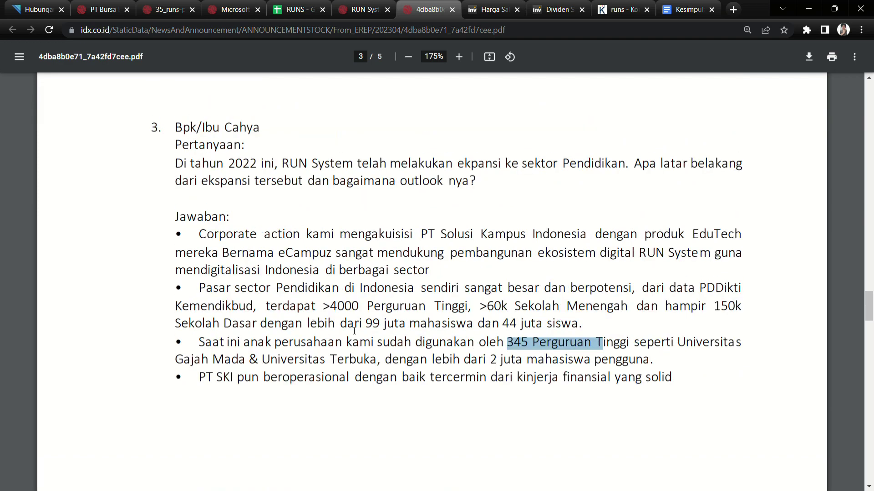
pyautogui.moveTo(322, 306); pyautogui.dragTo(367, 306)
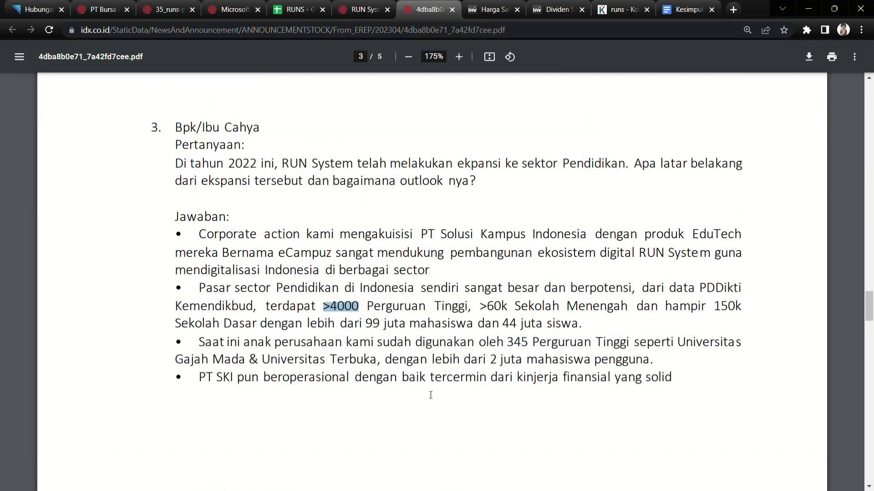
pyautogui.scroll(-4, 377, 308)
pyautogui.scroll(4, 377, 308)
# Step: Examine the fifth answer's point on R1, the "Beyond ERP" product for mid-sized businesses
pyautogui.scroll(-15, 498, 352)
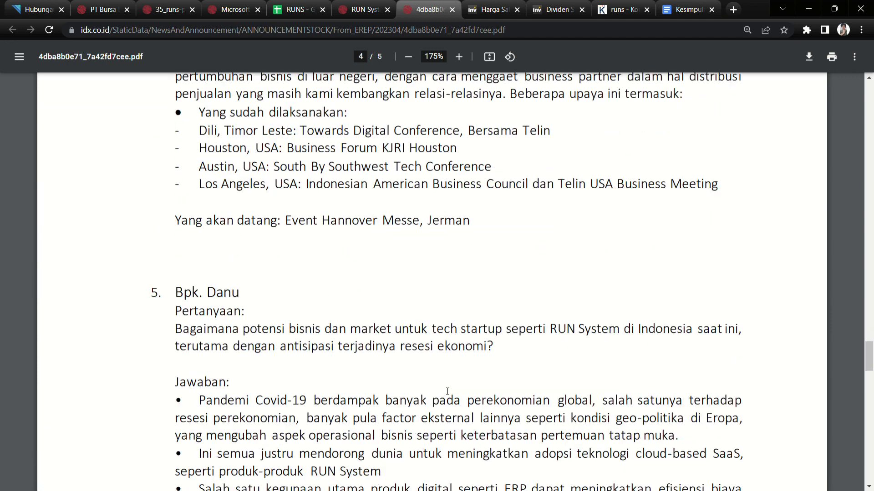
pyautogui.scroll(-3, 447, 392)
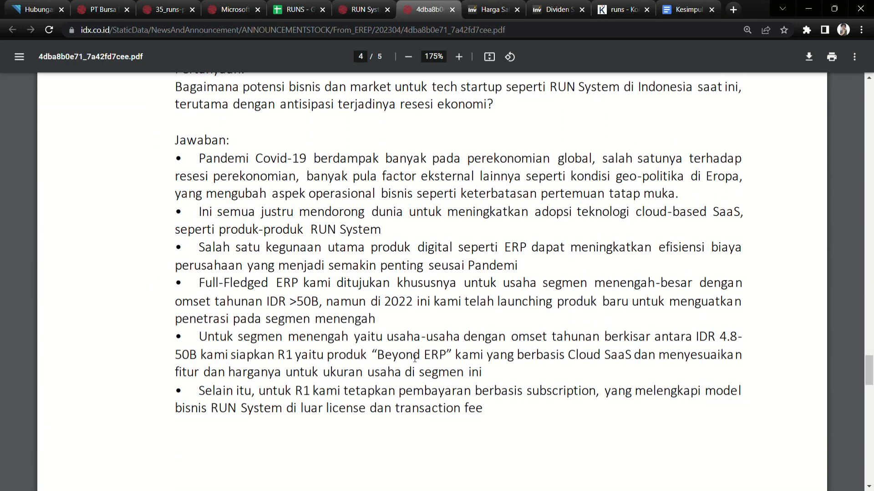
pyautogui.moveTo(267, 357); pyautogui.dragTo(381, 357)
pyautogui.moveTo(470, 357); pyautogui.dragTo(484, 358)
# Step: In the RUNS spreadsheet, enter the note "dengan kondisi market share di atas 50%" in H4, above the "murah" label
pyautogui.click(278, 11)
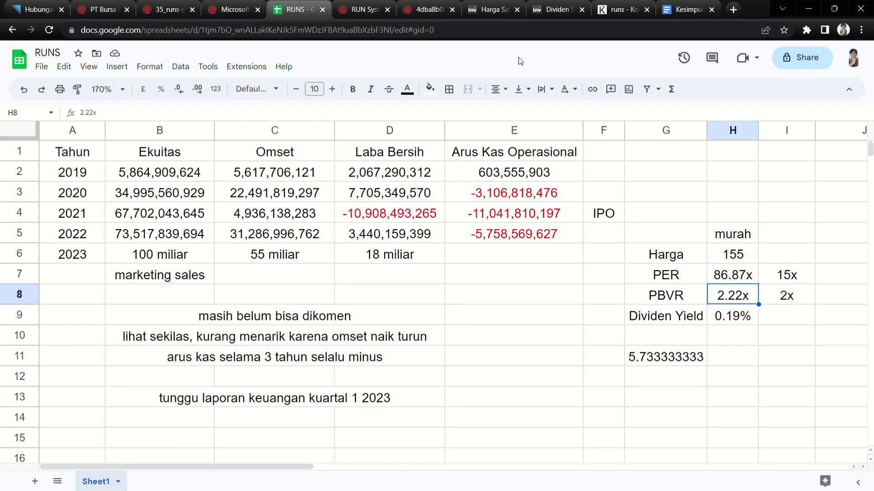
pyautogui.click(748, 240)
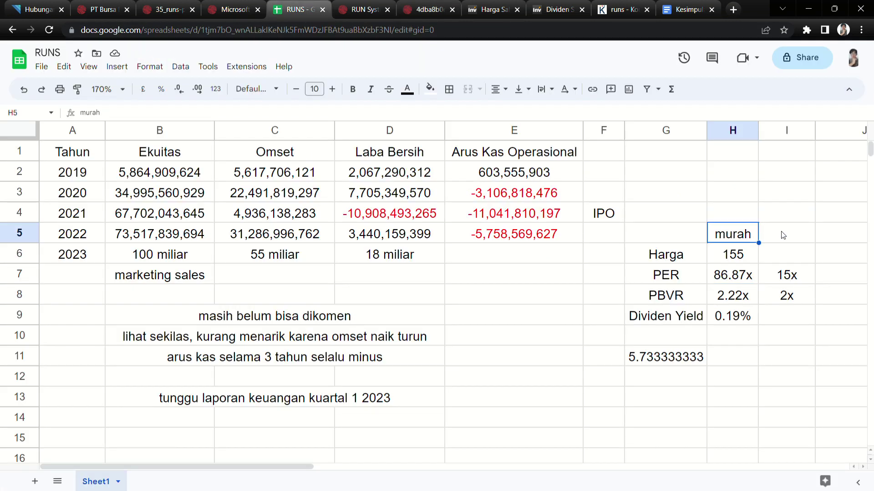
pyautogui.click(738, 215)
pyautogui.write('den')
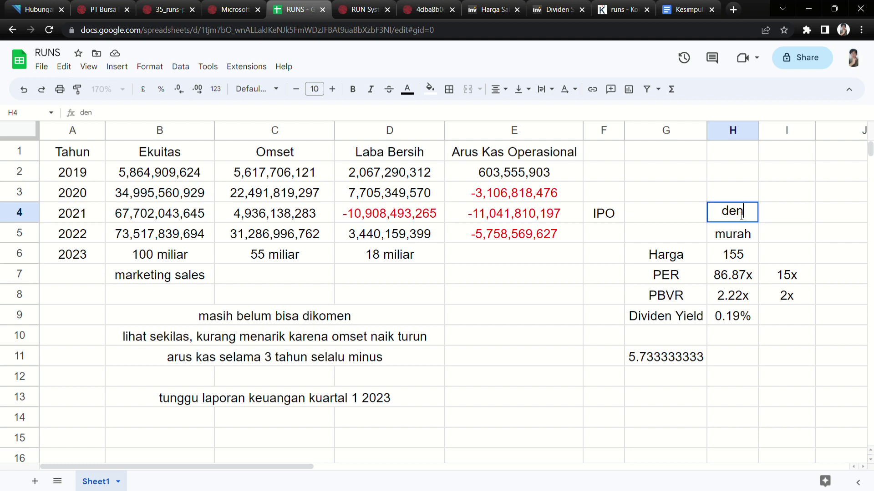
pyautogui.write('gan kondisi ')
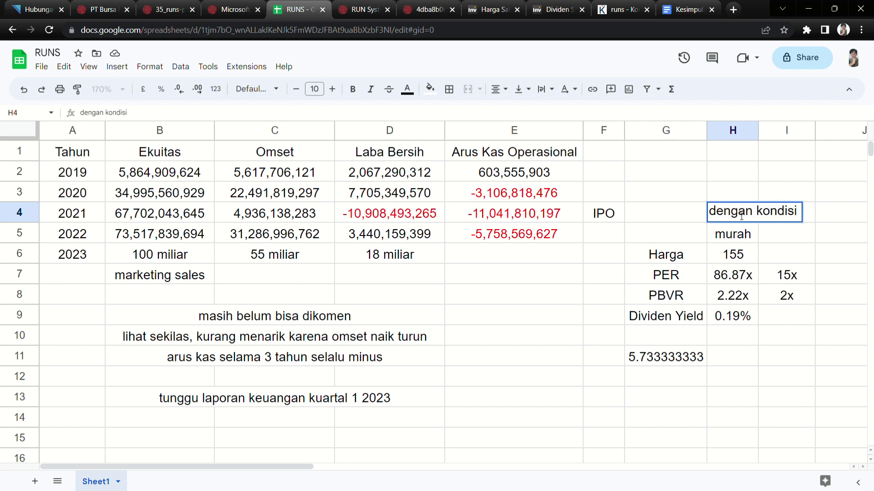
pyautogui.write('mark')
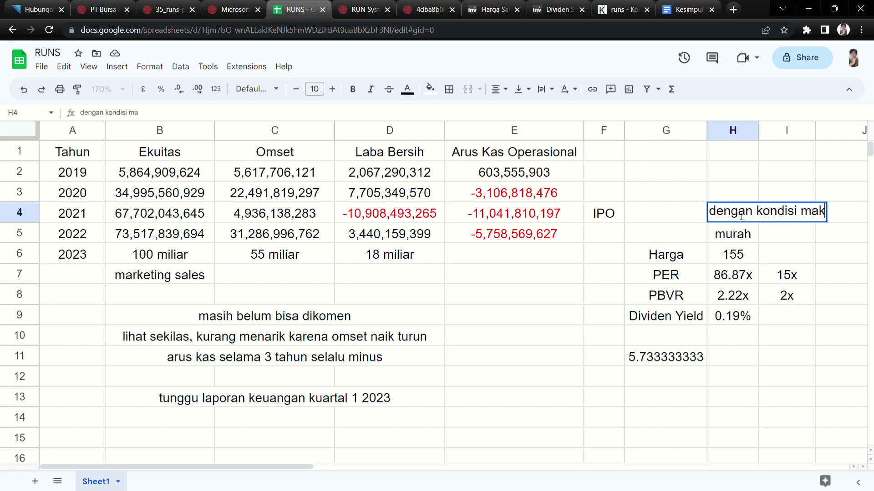
pyautogui.press('BackSpace')
pyautogui.write('rket s')
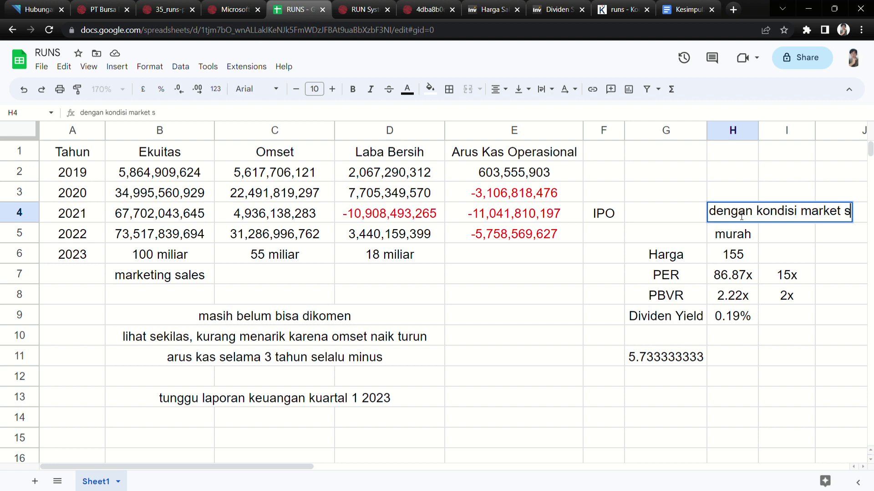
pyautogui.write('hare di atas ')
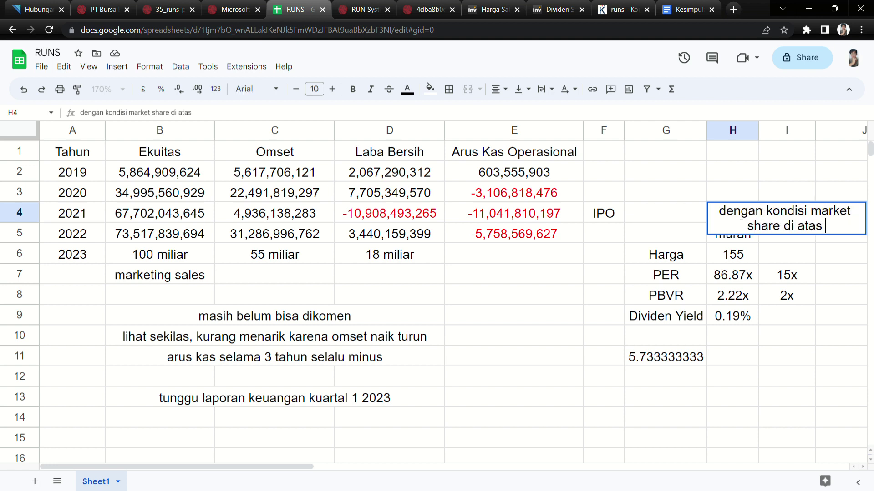
pyautogui.write('50%')
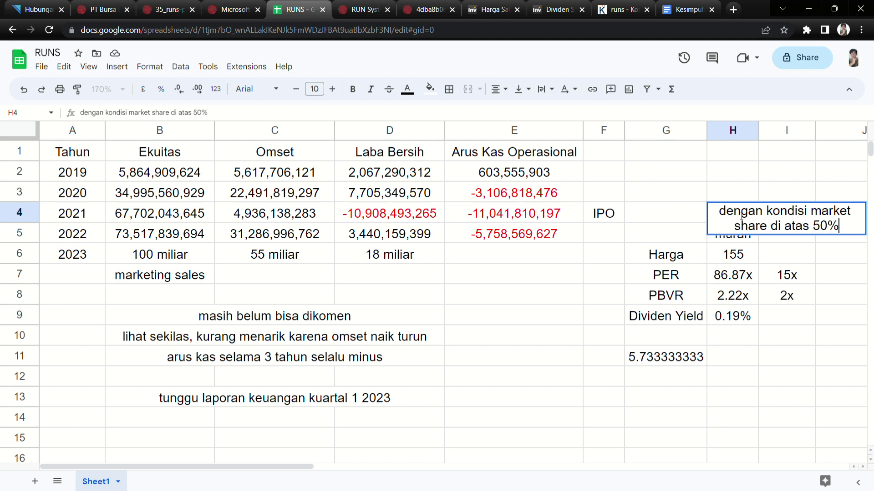
pyautogui.click(731, 180)
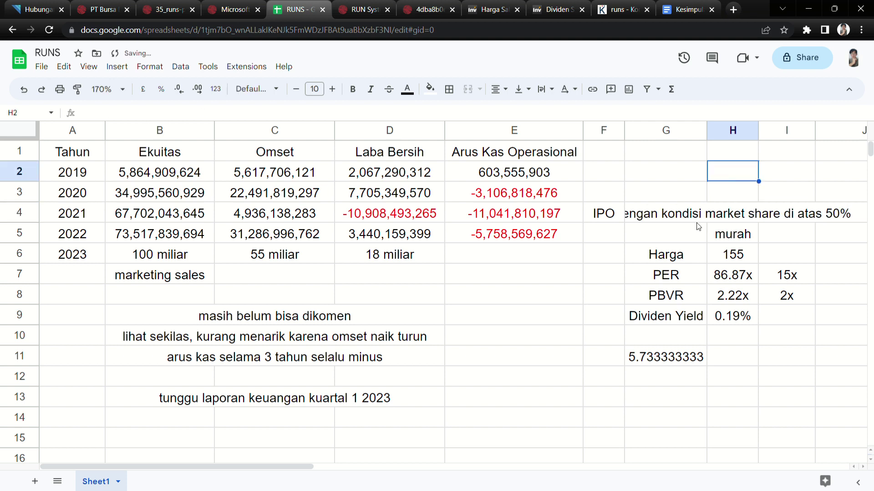
# Step: Narrow column F slightly and review the "murah" label and market share note against the share price
pyautogui.moveTo(624, 132); pyautogui.dragTo(613, 132)
pyautogui.click(732, 236)
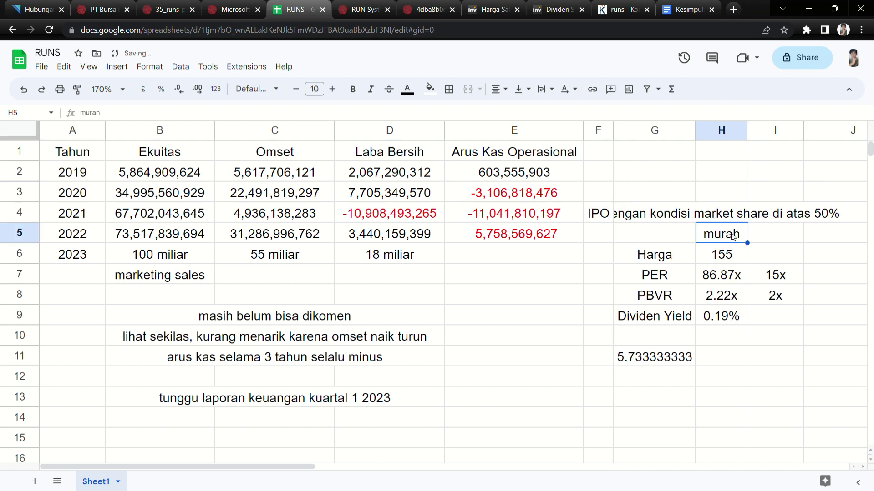
pyautogui.click(718, 217)
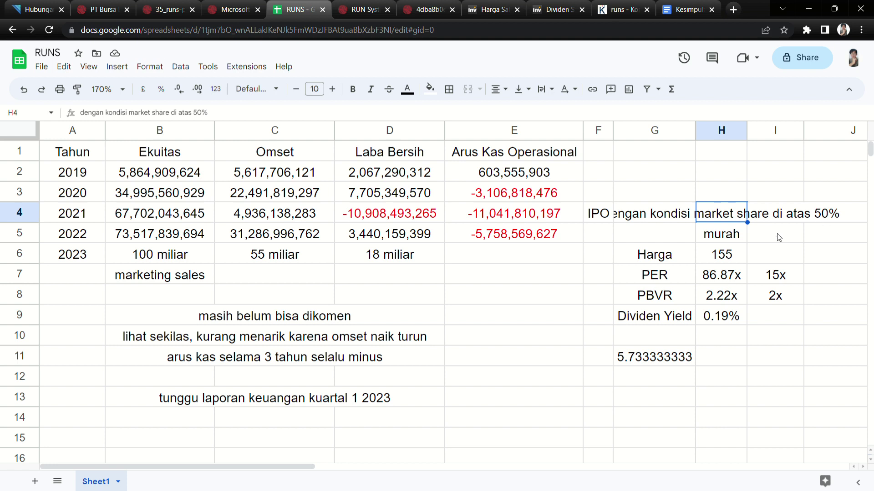
pyautogui.click(740, 260)
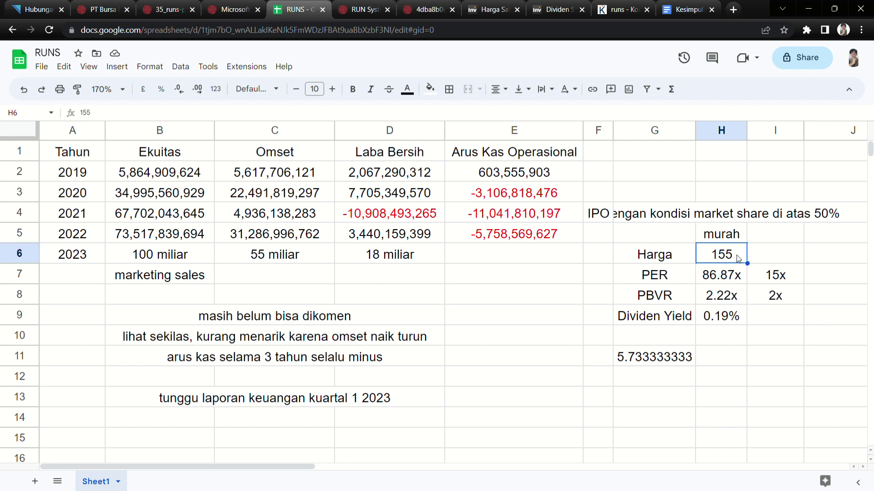
# Step: Enter the contrasting label "mahal" in I5, beside the "murah" label
pyautogui.click(764, 237)
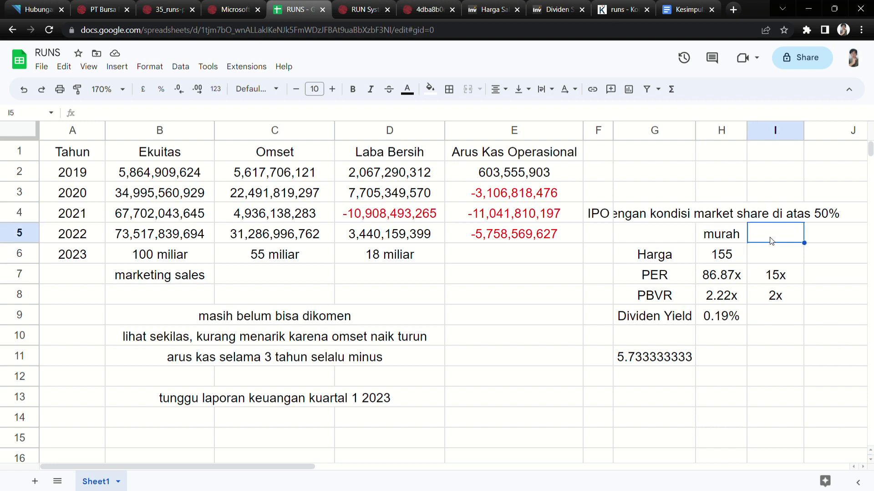
pyautogui.write('mahal')
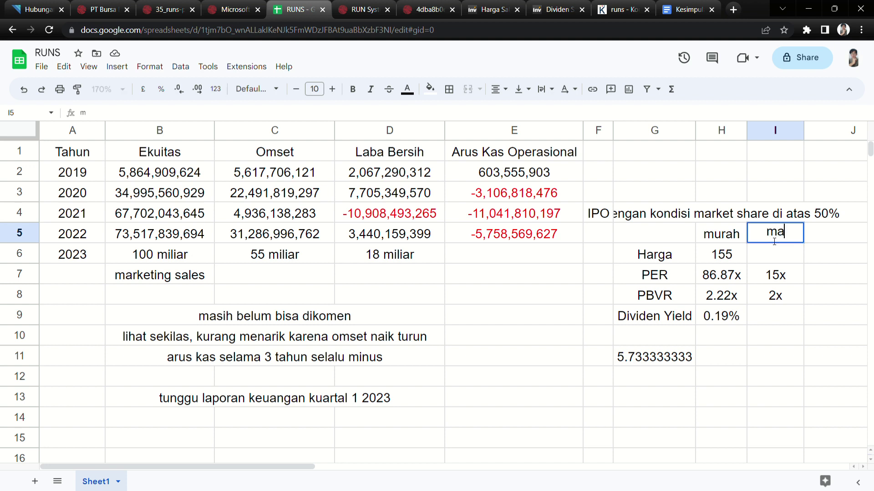
pyautogui.click(809, 262)
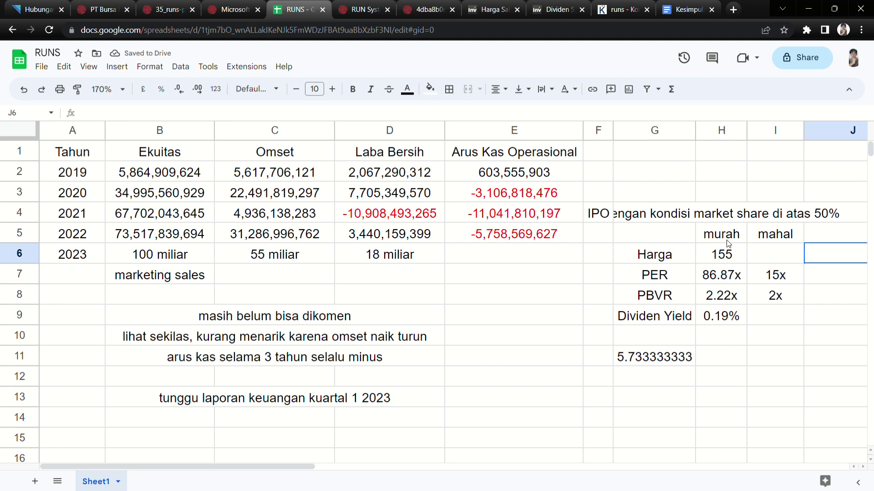
# Step: Weigh the share price and "mahal" label against the 2022 results and the 2023 revenue and net profit targets
pyautogui.click(729, 254)
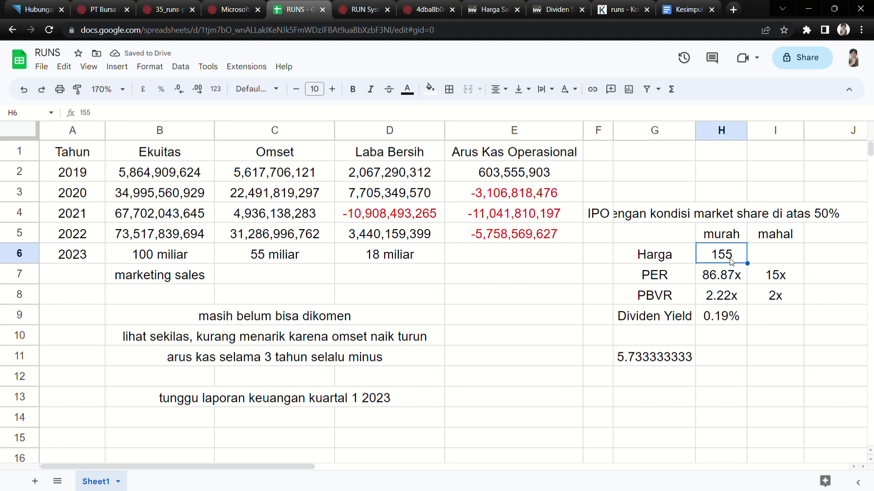
pyautogui.click(428, 9)
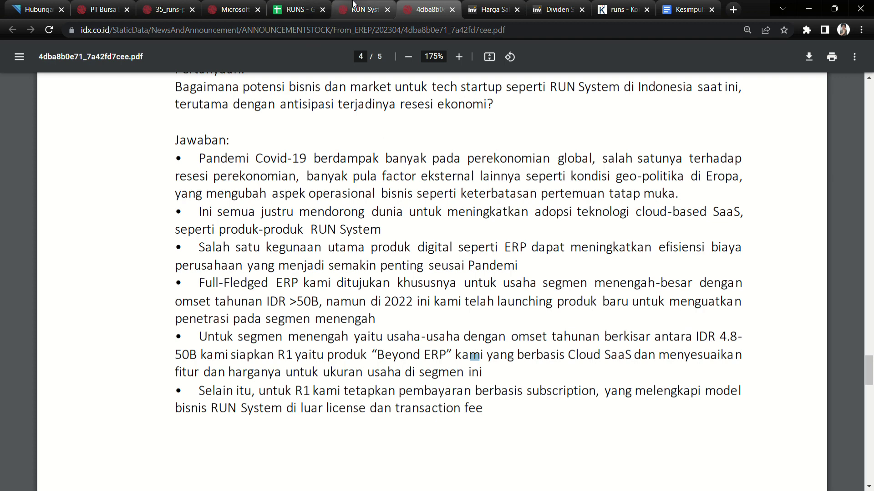
pyautogui.click(298, 9)
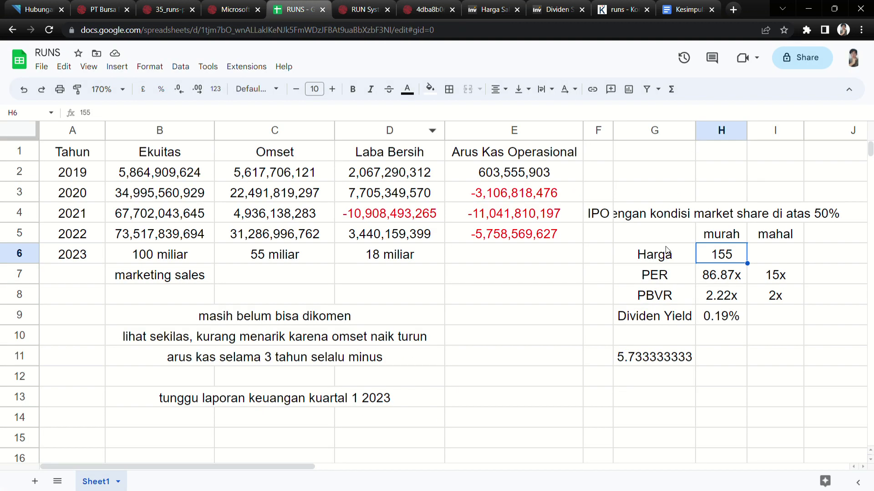
pyautogui.moveTo(78, 237); pyautogui.dragTo(532, 240)
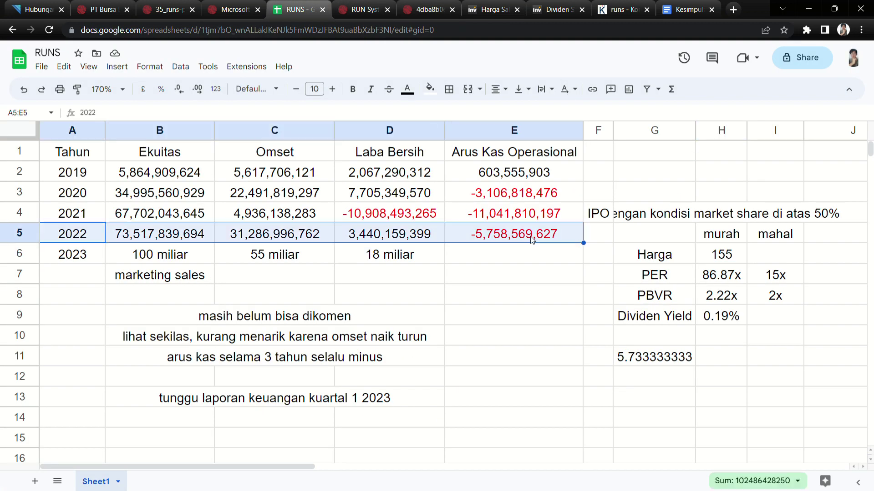
pyautogui.click(777, 237)
pyautogui.click(725, 256)
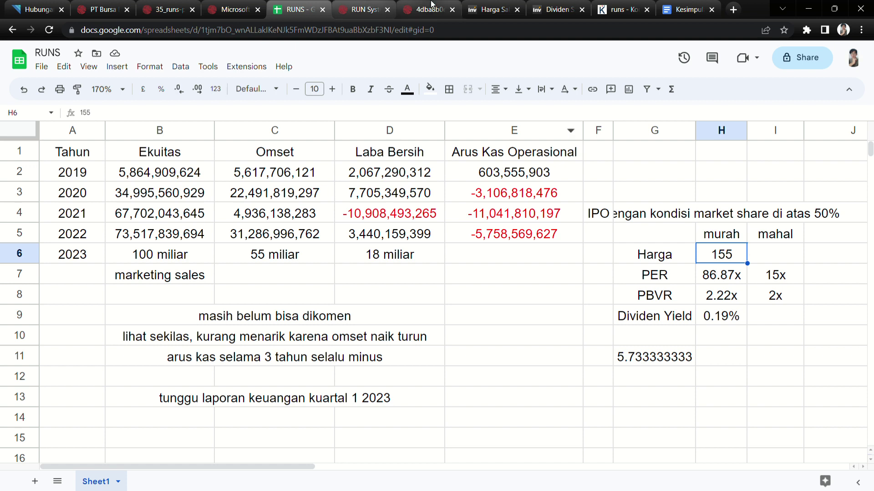
pyautogui.click(348, 262)
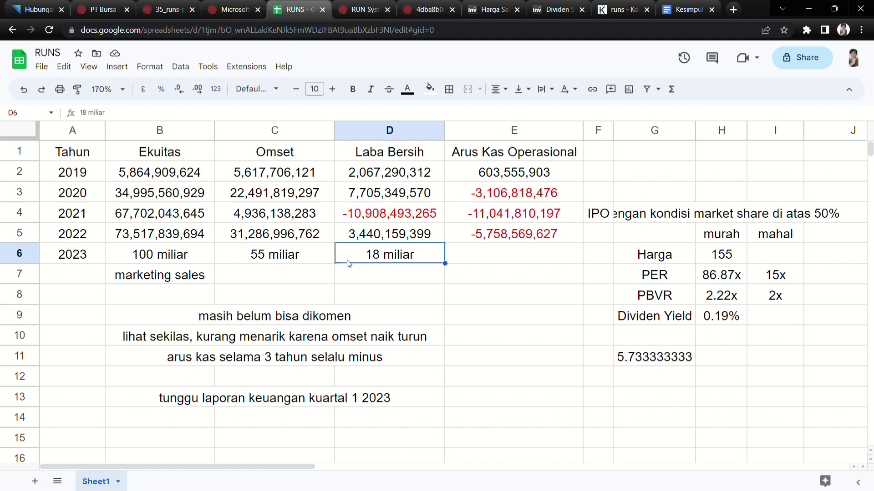
pyautogui.click(307, 260)
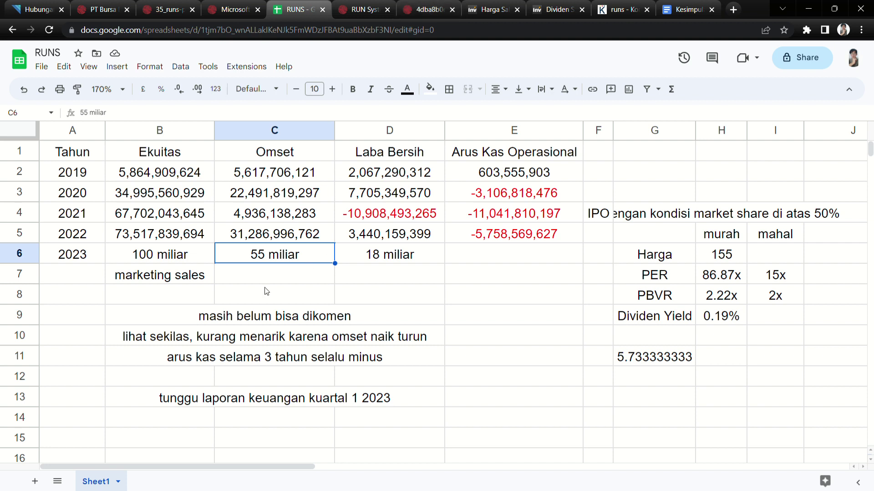
# Step: Review the reminder about the first-quarter 2023 report and weigh the "murah" and "mahal" labels against the share price
pyautogui.click(278, 403)
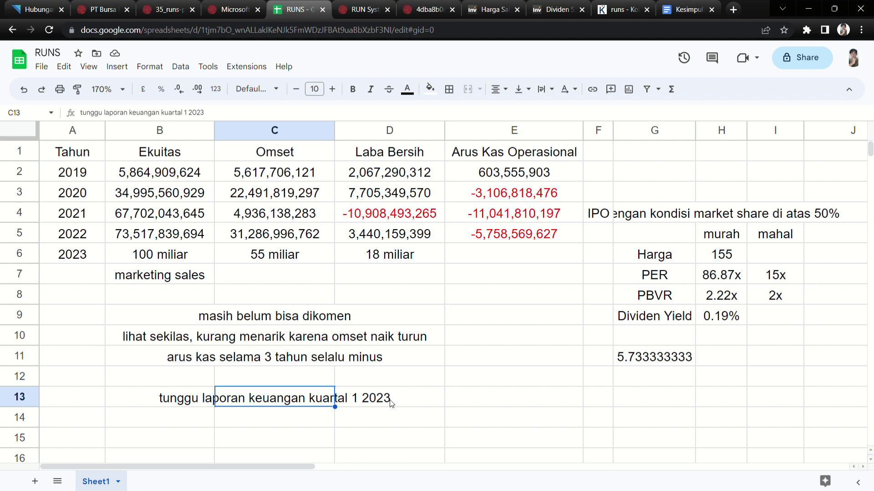
pyautogui.click(736, 242)
pyautogui.press('Down')
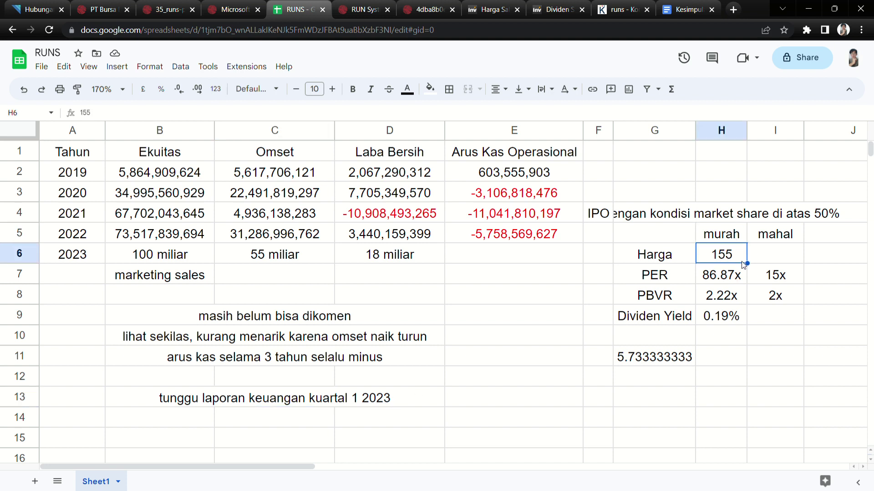
pyautogui.click(779, 236)
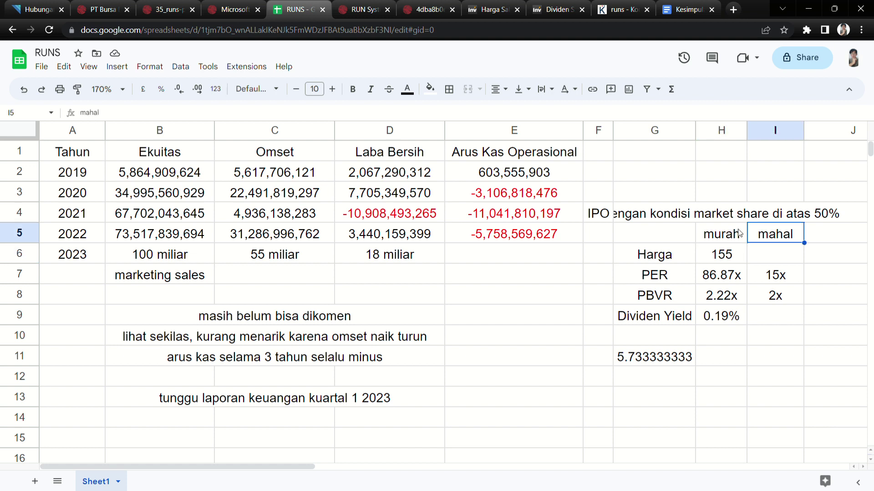
pyautogui.click(724, 233)
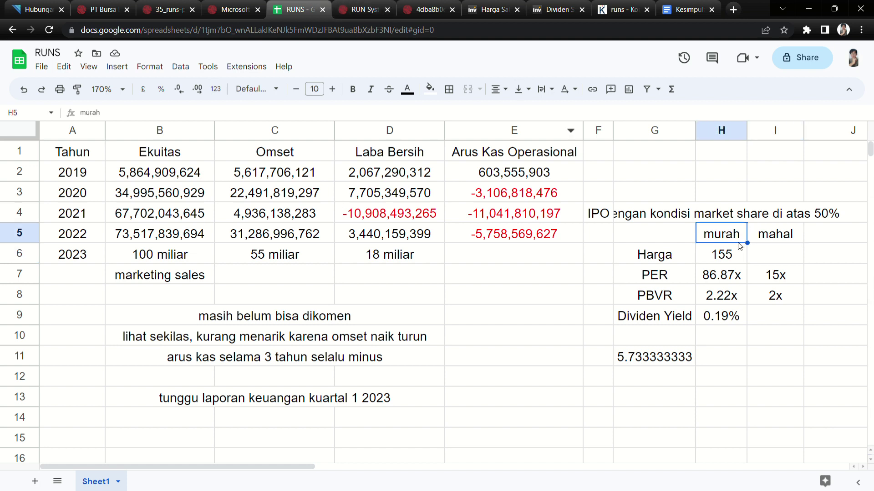
pyautogui.click(757, 260)
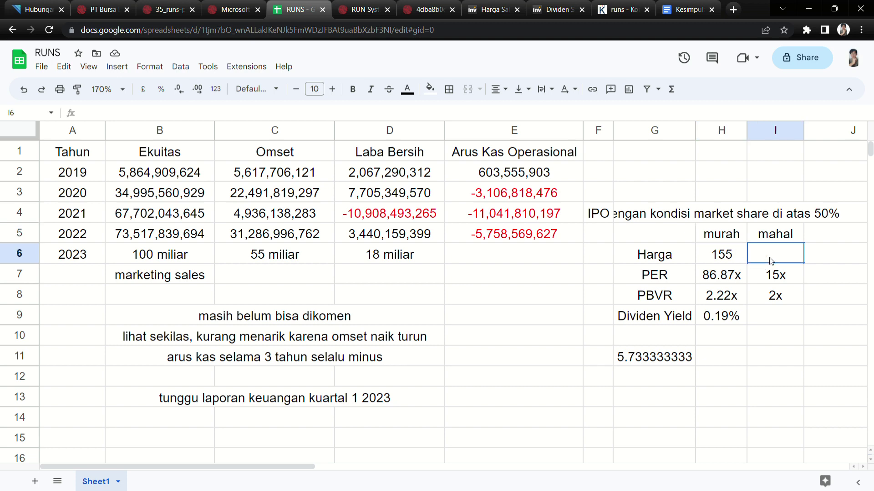
pyautogui.click(785, 240)
# Step: Switch to Investing.com and examine the September 2021 candle on the full-history RUNS price chart
pyautogui.click(457, 4)
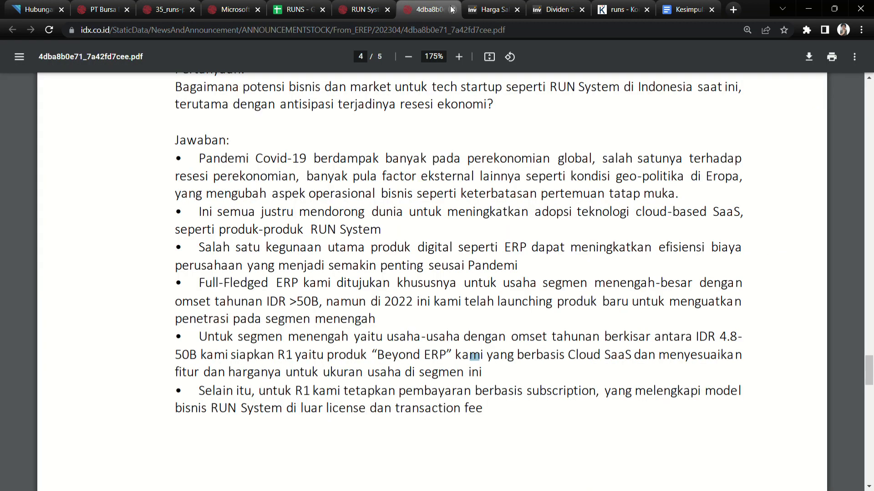
pyautogui.click(476, 7)
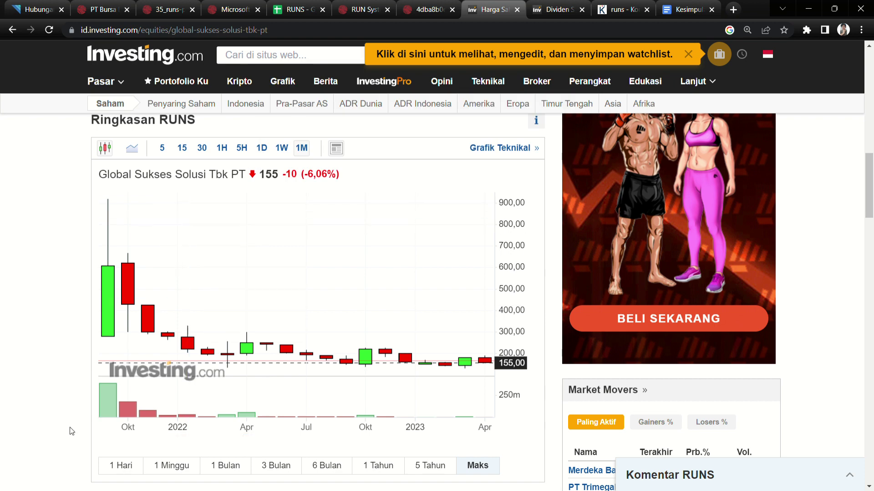
pyautogui.moveTo(108, 343)
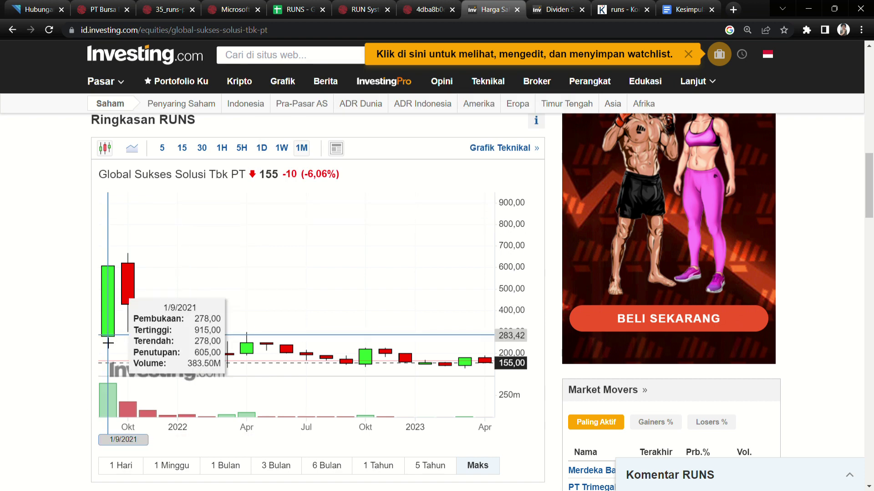
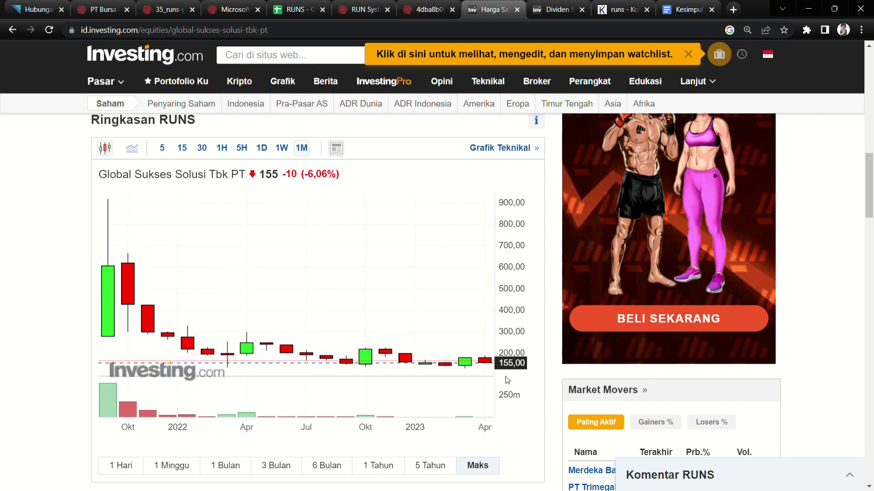
# Step: Compare the 2022 results in A5:E5 of the RUNS spreadsheet with the price history on Investing.com
pyautogui.click(296, 9)
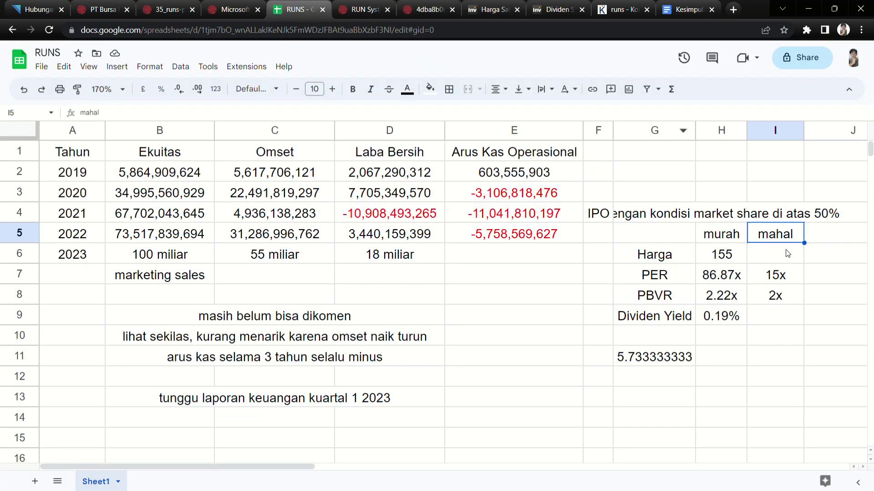
pyautogui.moveTo(100, 230); pyautogui.dragTo(576, 234)
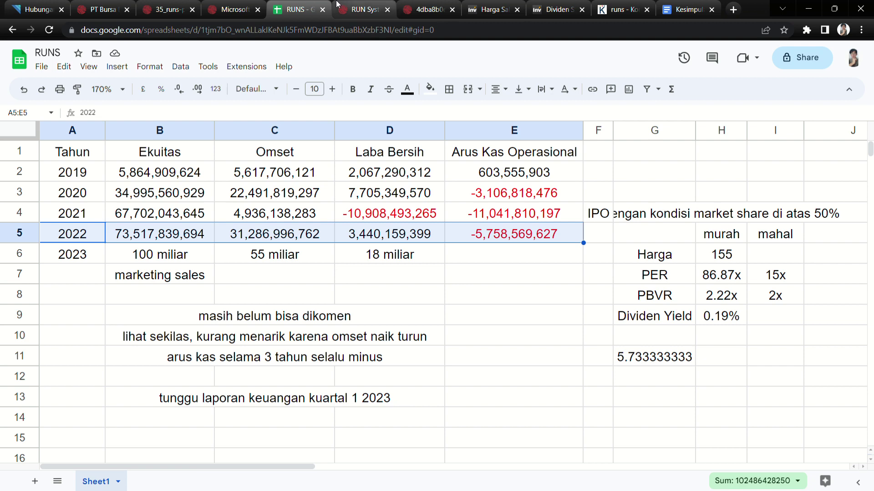
pyautogui.click(359, 8)
pyautogui.click(428, 9)
pyautogui.click(482, 8)
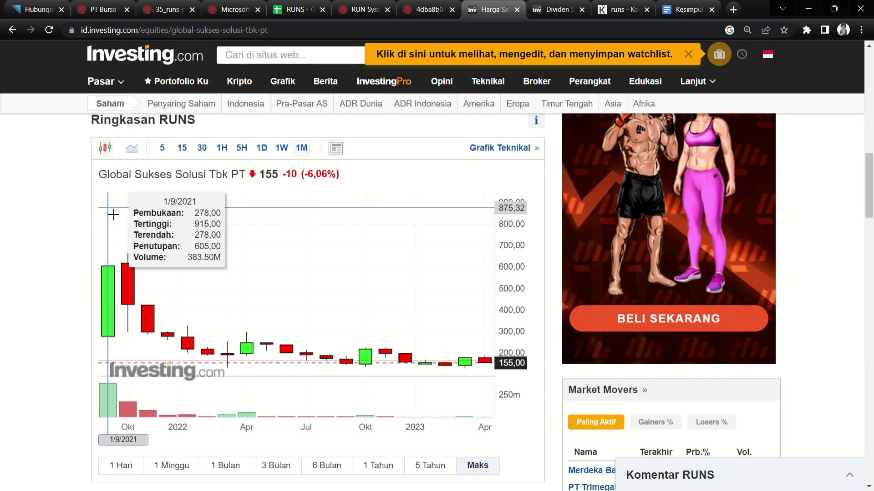
# Step: Review the PER and PBVR in the RUNS spreadsheet alongside the public expose slides and the Investing.com share pages
pyautogui.click(296, 9)
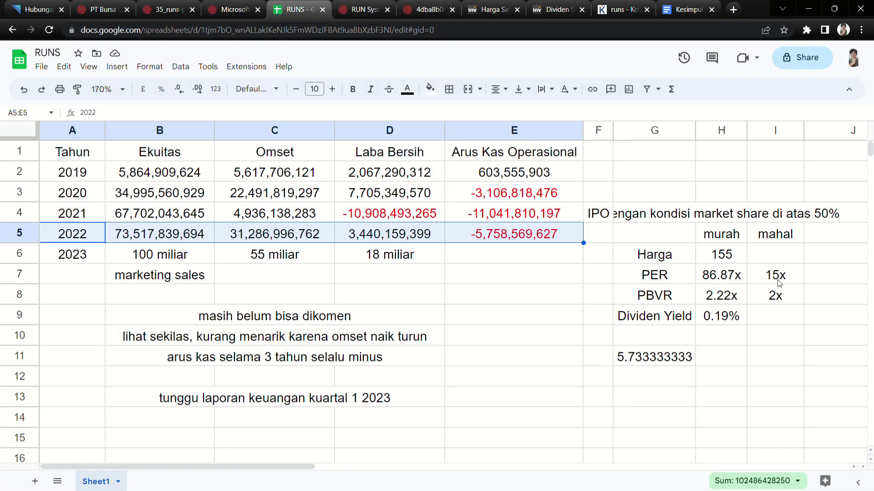
pyautogui.click(709, 278)
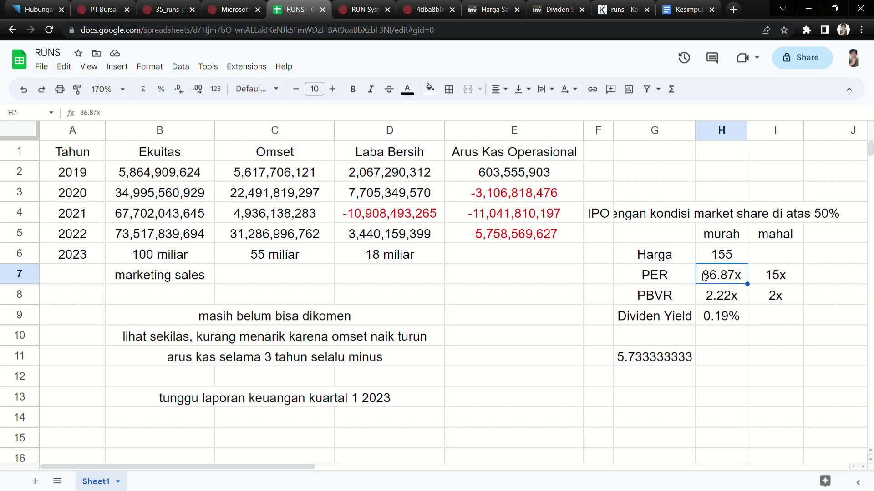
pyautogui.click(707, 298)
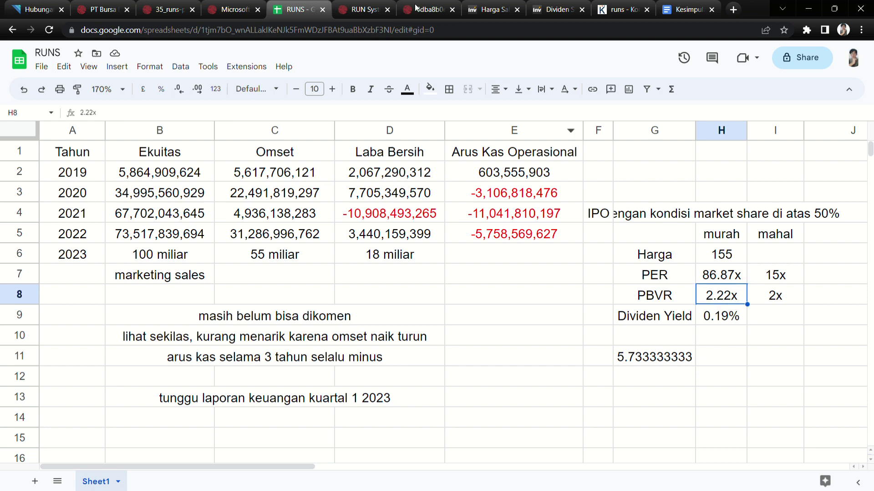
pyautogui.click(370, 5)
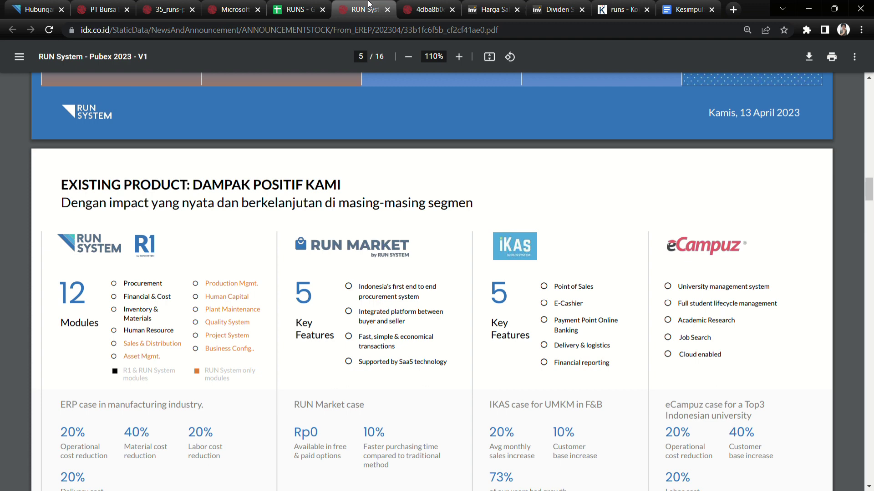
pyautogui.click(401, 5)
pyautogui.click(489, 6)
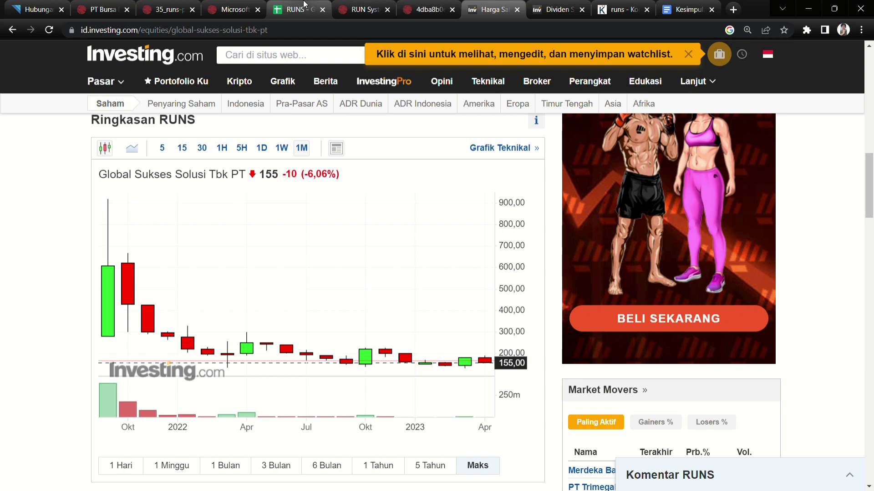
pyautogui.hotkey('ctrl', 'Tab')
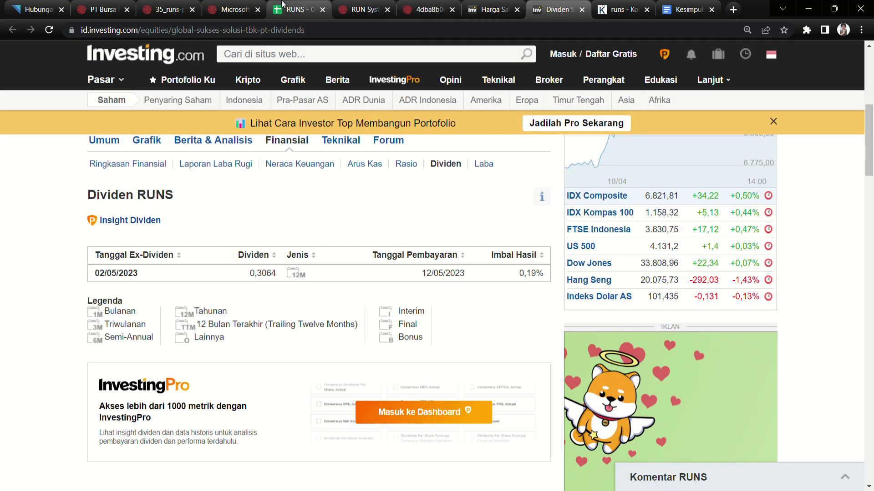
# Step: Return to the RUNS price chart on Investing.com and display it over a one-year range
pyautogui.click(282, 5)
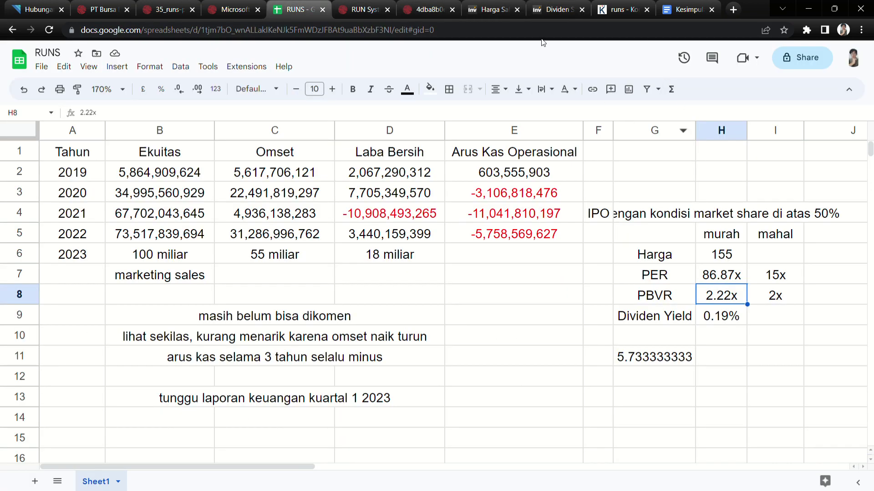
pyautogui.click(362, 5)
pyautogui.click(426, 5)
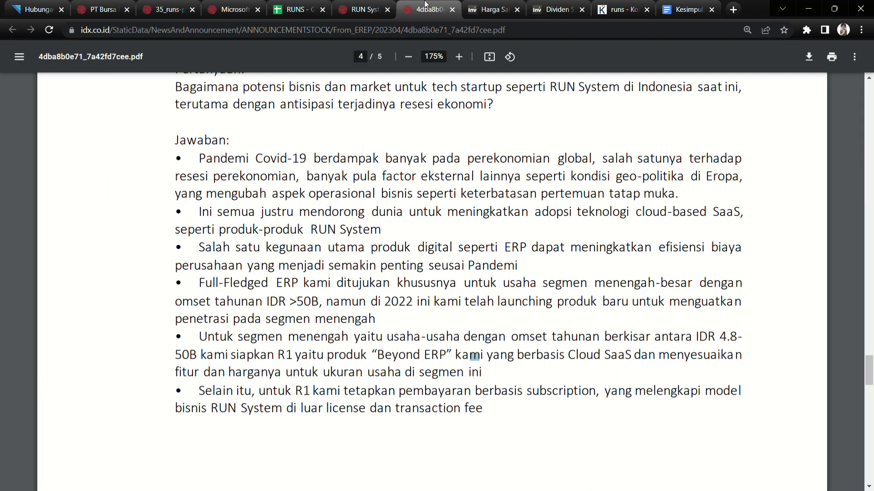
pyautogui.click(483, 4)
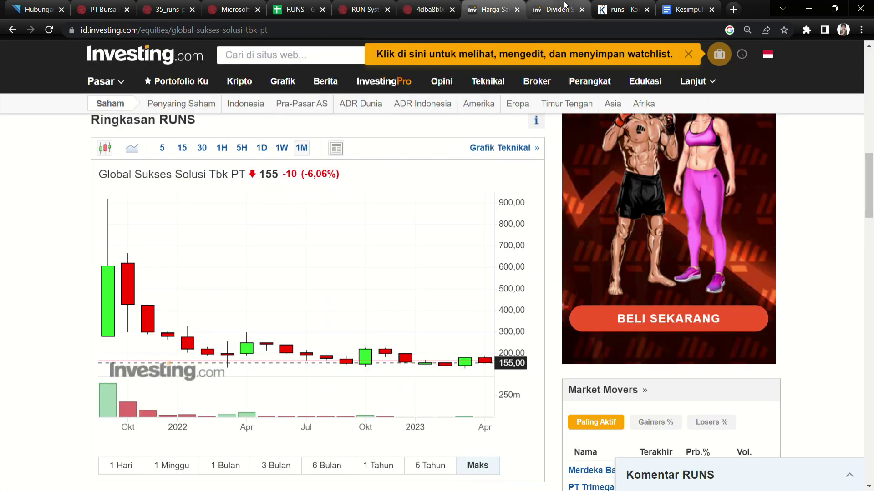
pyautogui.click(366, 467)
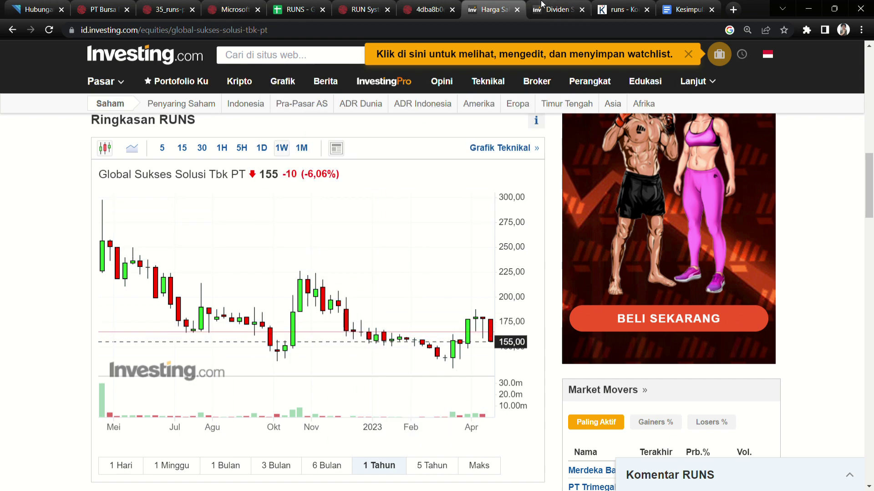
# Step: Examine the dividend yield for the 02/05/2023 ex-dividend date on the Investing.com RUNS dividend page
pyautogui.click(556, 9)
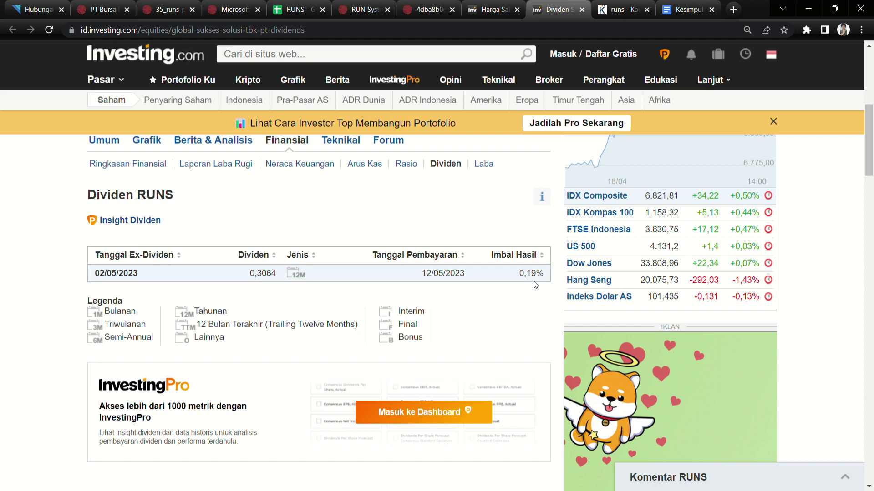
pyautogui.moveTo(493, 279); pyautogui.dragTo(557, 275)
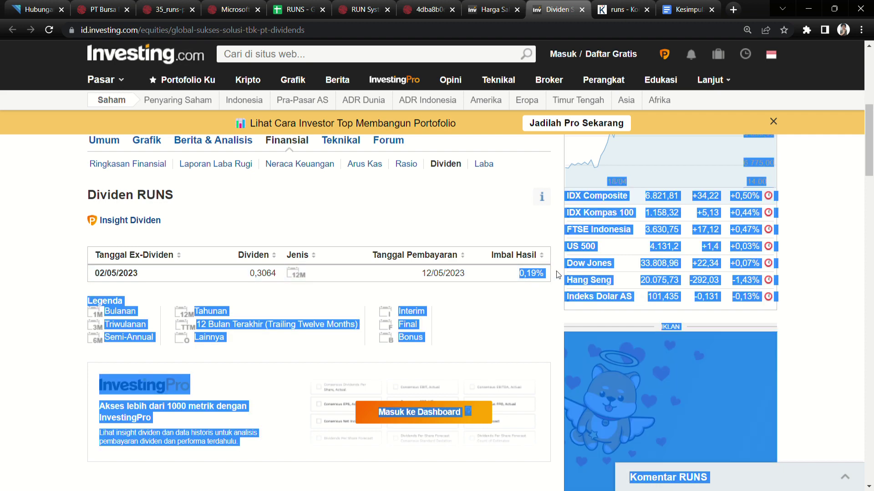
pyautogui.click(511, 245)
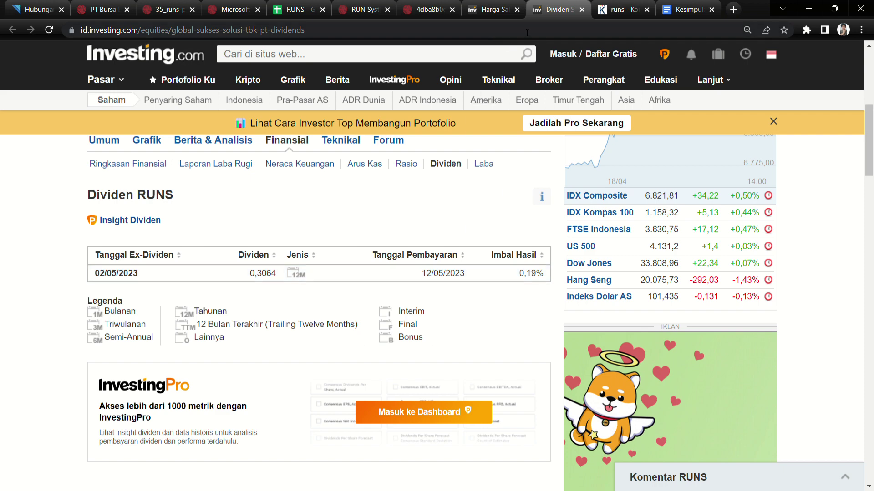
pyautogui.doubleClick(529, 273)
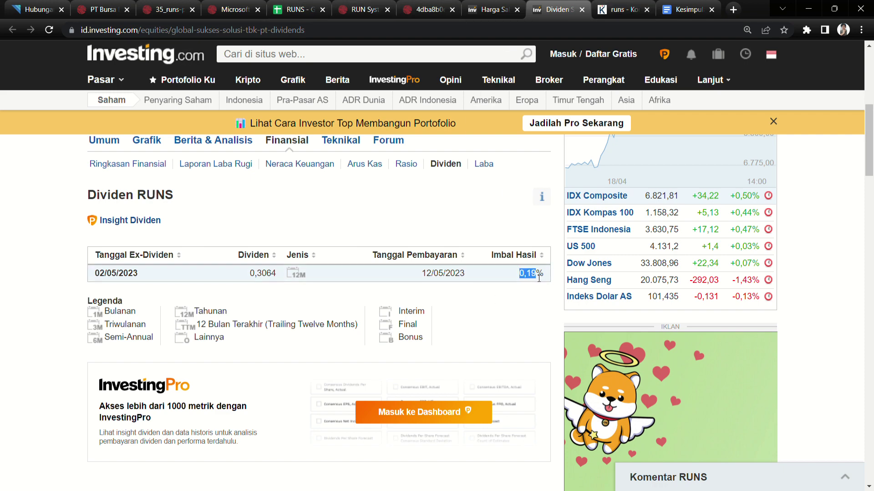
# Step: Examine the main corporate and individual shareholders of RUNS in the shareholder table of its IDX company profile
pyautogui.click(136, 3)
pyautogui.click(132, 7)
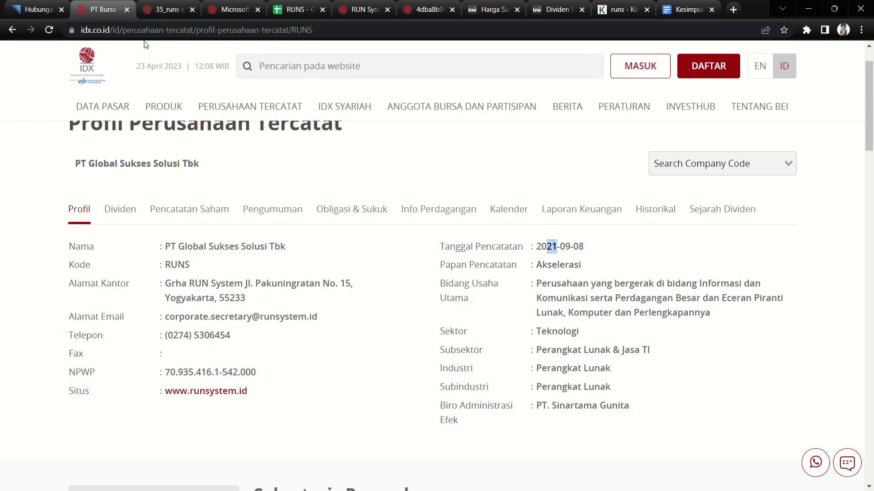
pyautogui.scroll(-10, 431, 418)
pyautogui.scroll(-7, 432, 419)
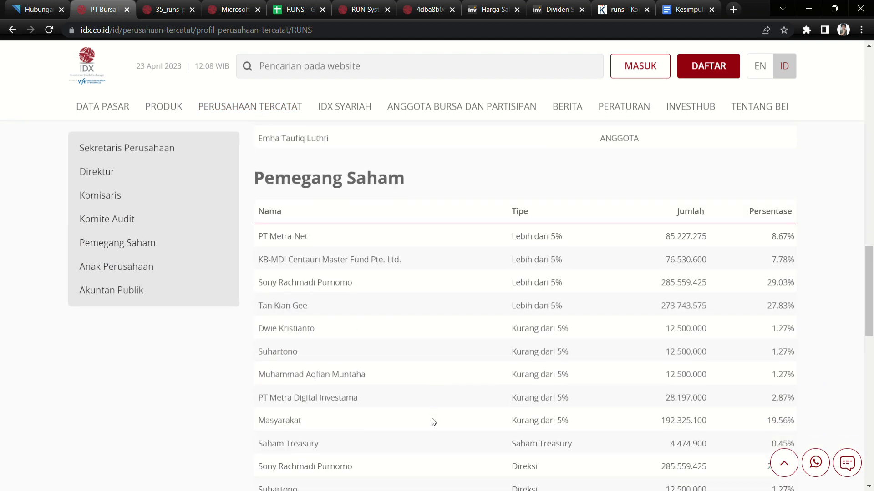
pyautogui.moveTo(263, 263); pyautogui.dragTo(307, 266)
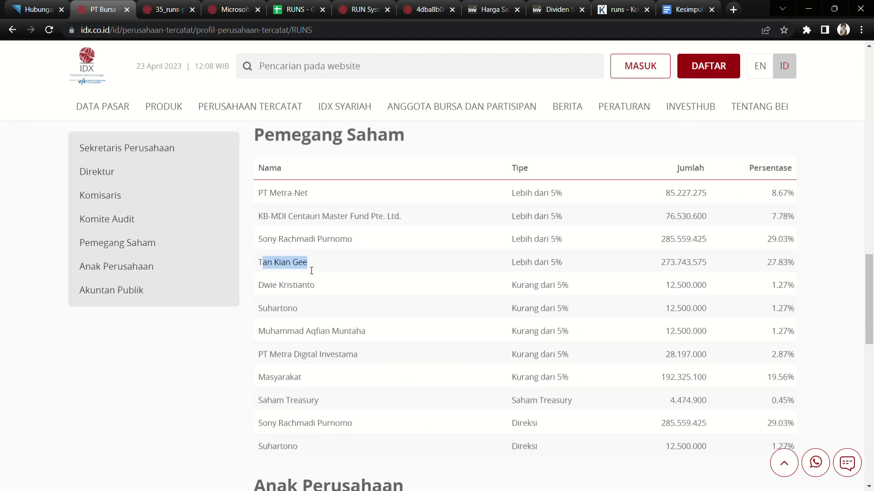
pyautogui.moveTo(263, 286); pyautogui.dragTo(313, 287)
pyautogui.moveTo(268, 309); pyautogui.dragTo(293, 313)
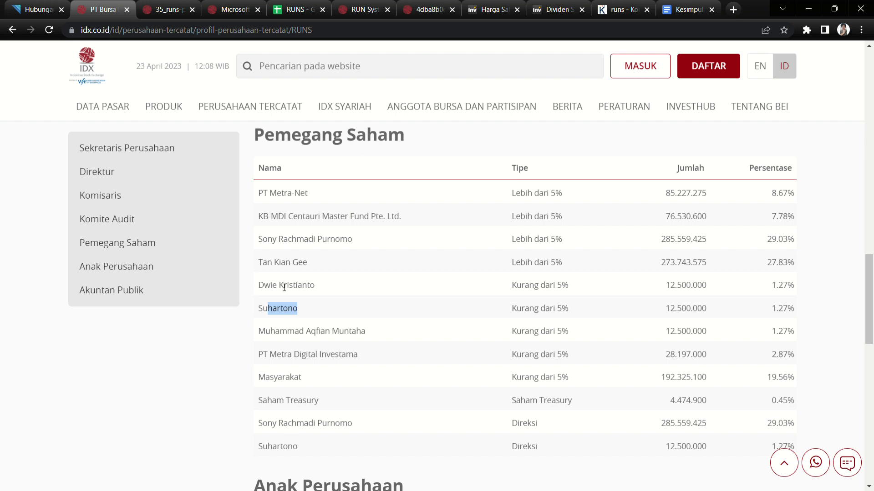
pyautogui.moveTo(288, 217); pyautogui.dragTo(310, 216)
pyautogui.moveTo(268, 193); pyautogui.dragTo(355, 216)
pyautogui.moveTo(296, 239); pyautogui.dragTo(340, 239)
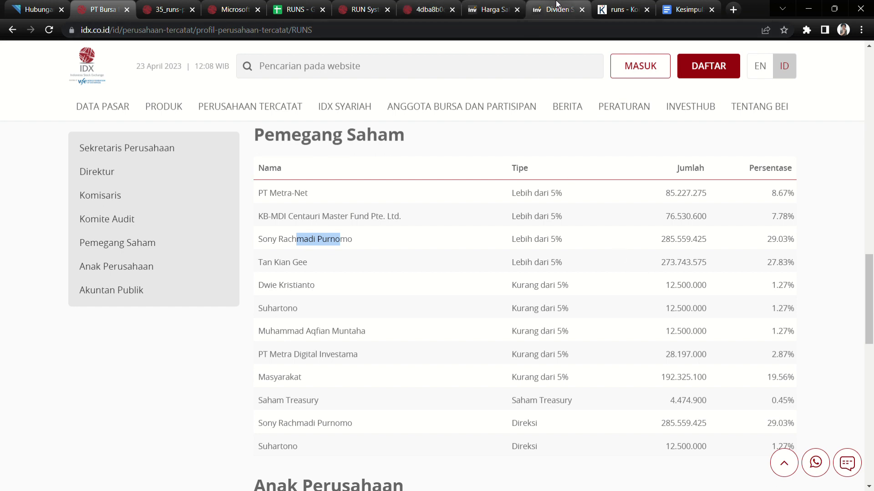
# Step: Switch to the Kontan search results and scan the recent news headlines about RUNS
pyautogui.click(580, 4)
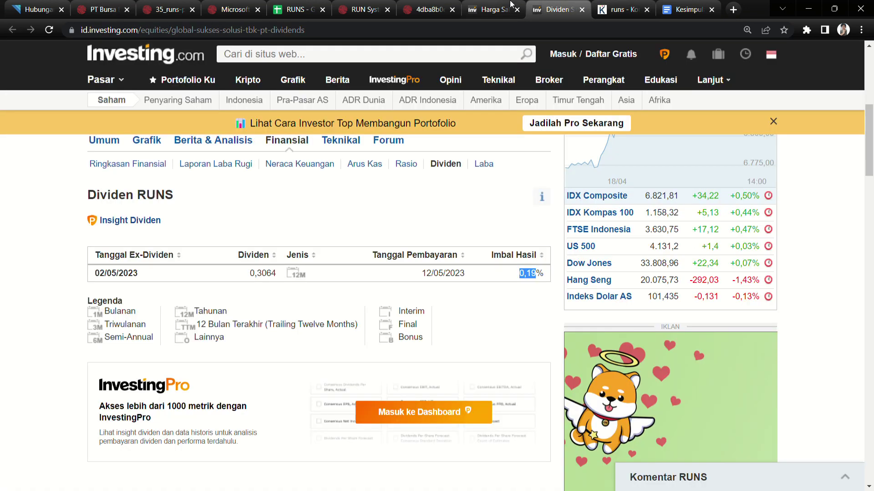
pyautogui.click(496, 9)
pyautogui.click(614, 3)
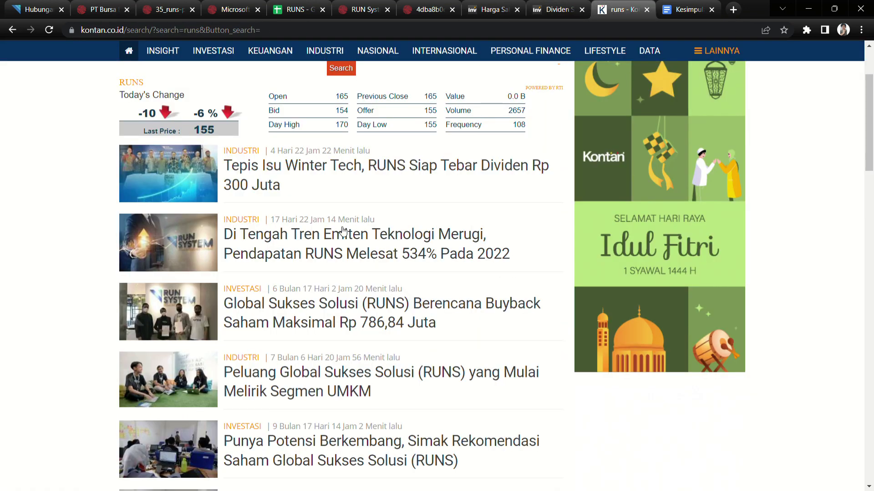
pyautogui.scroll(3, 347, 231)
pyautogui.scroll(-3, 291, 300)
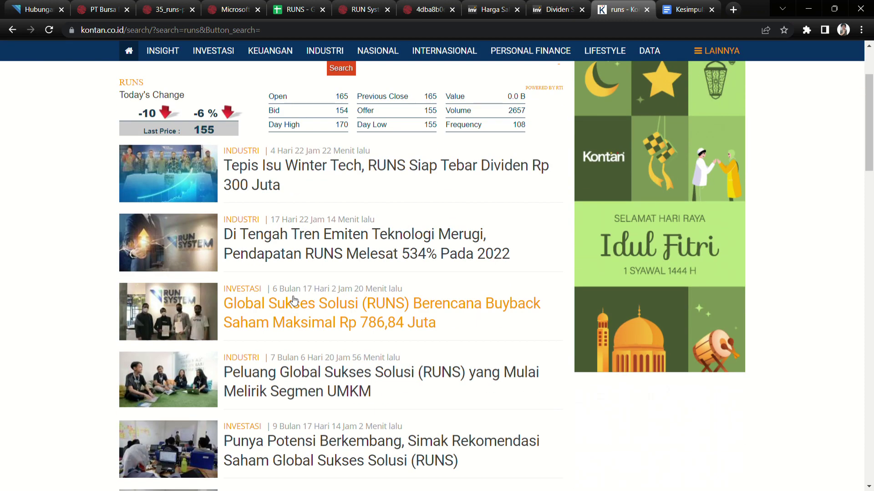